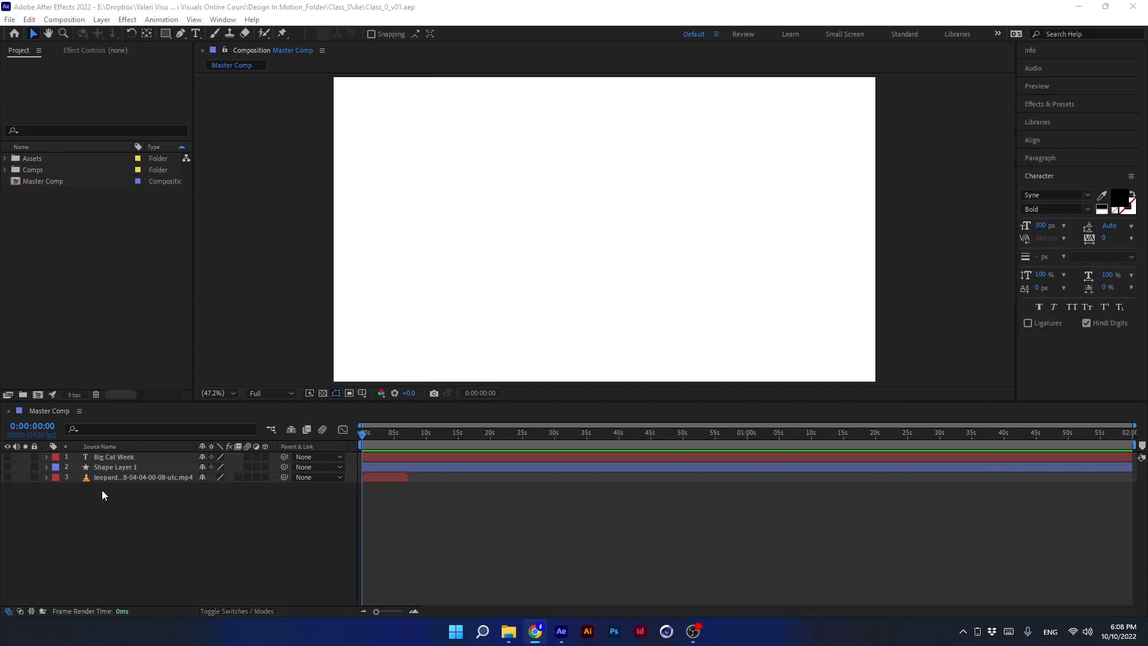
pyautogui.click(49, 410)
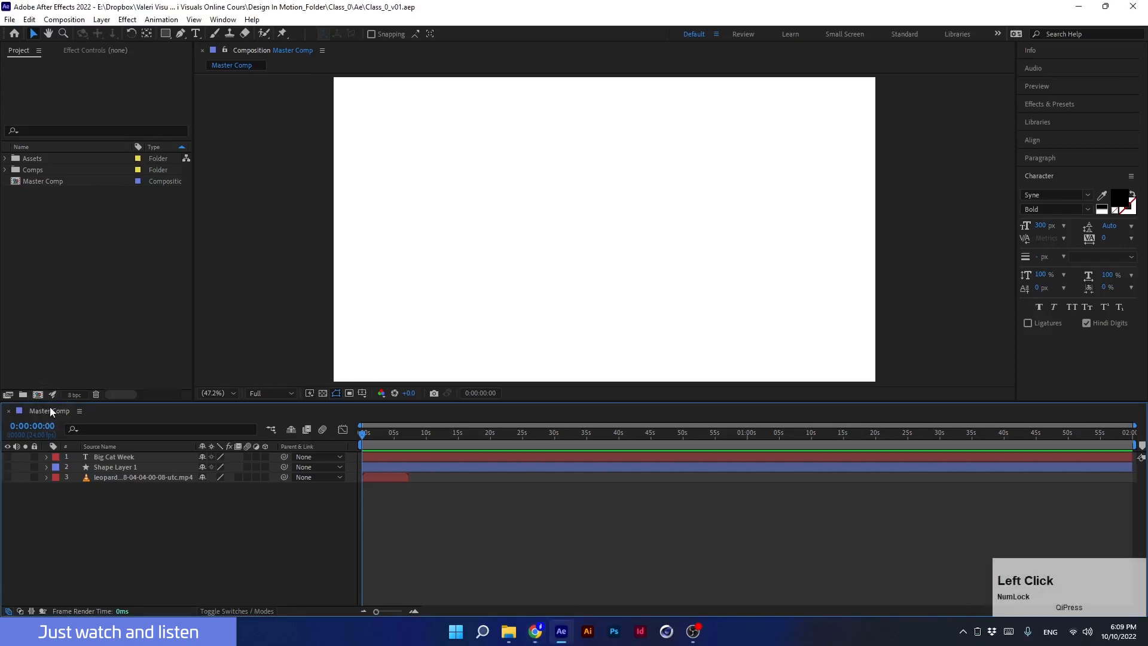
pyautogui.moveTo(138, 504); pyautogui.dragTo(101, 443)
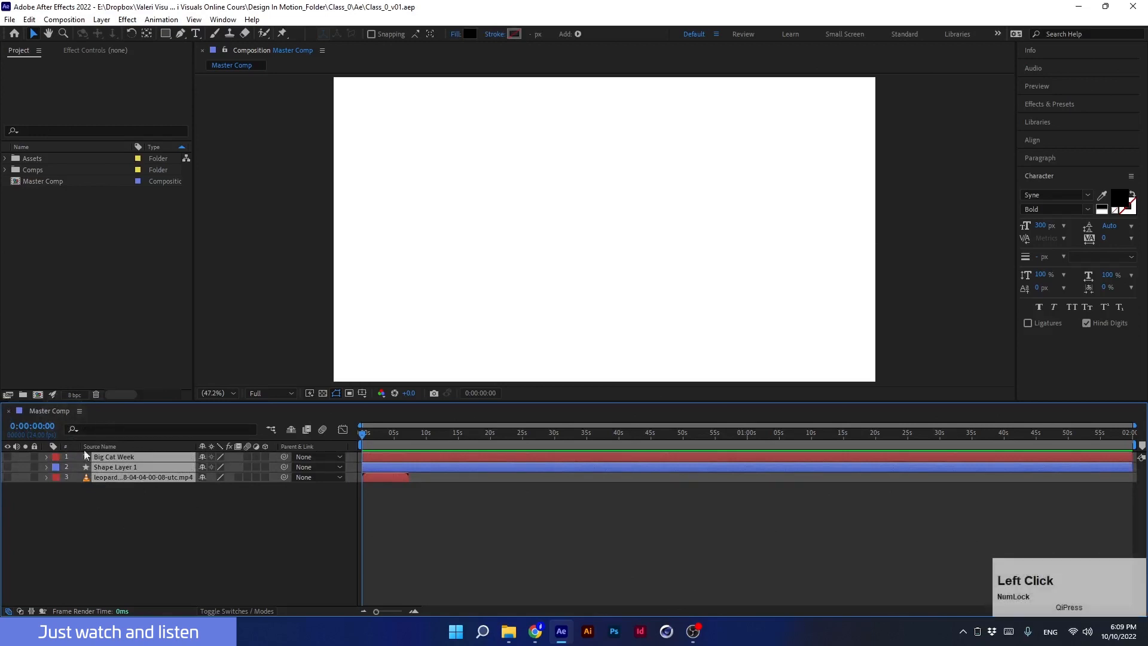
pyautogui.click(106, 491)
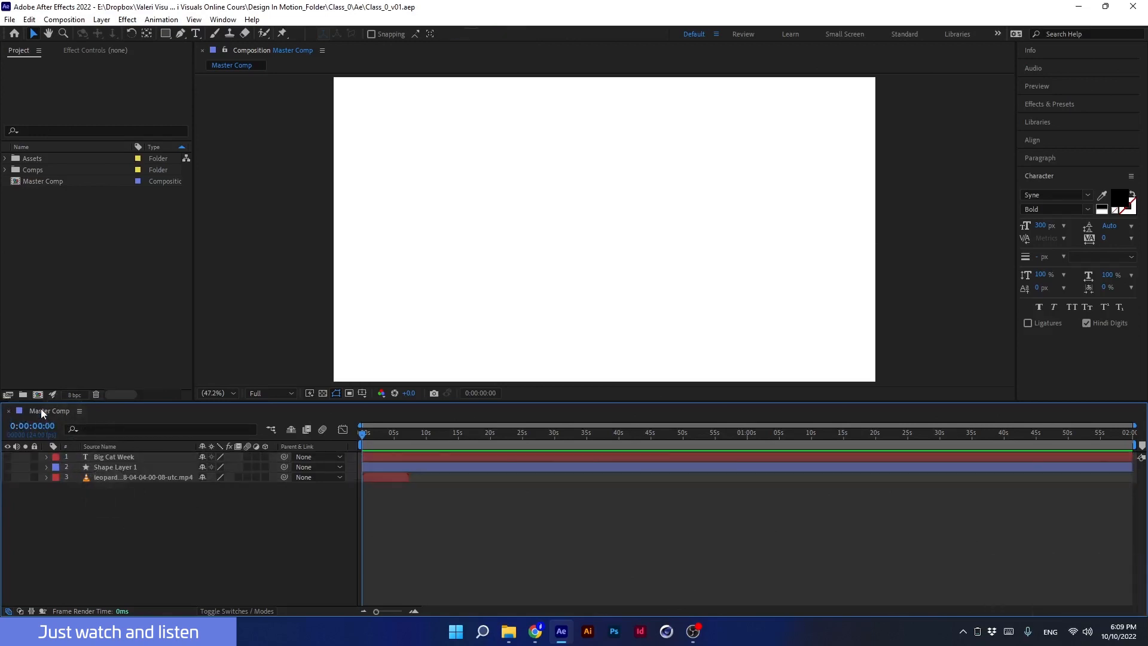
# Add the Visual Geographic Colors.ai file from the Assets folder to Master Comp as the uppermost layer.
pyautogui.click(49, 181)
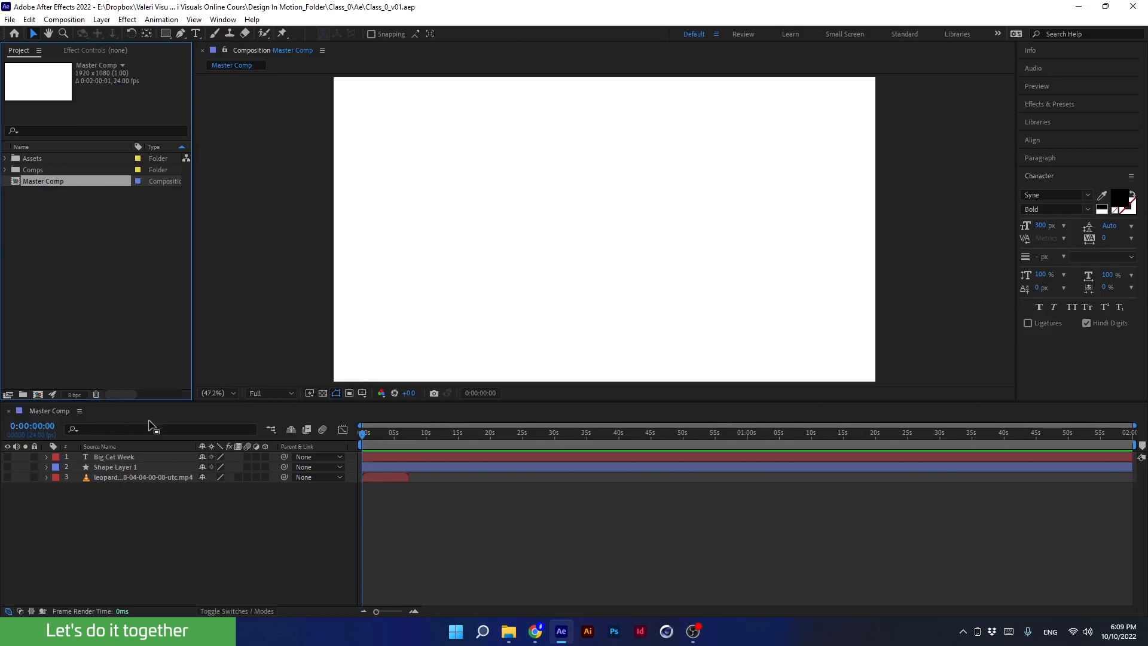
pyautogui.click(6, 159)
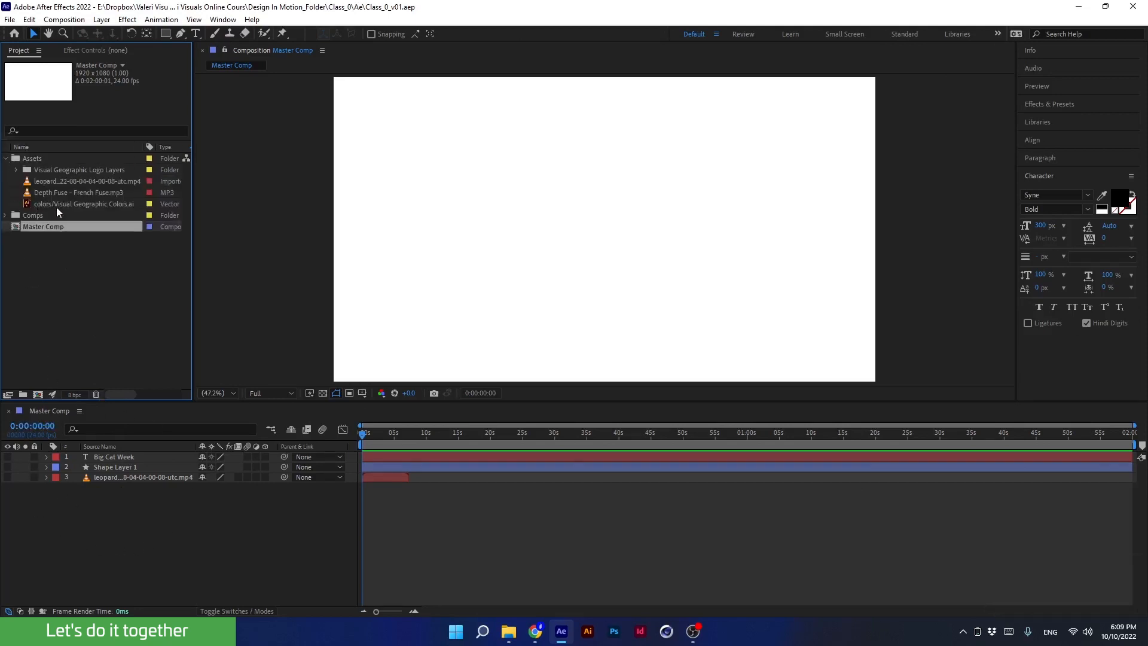
pyautogui.moveTo(56, 204); pyautogui.dragTo(98, 453)
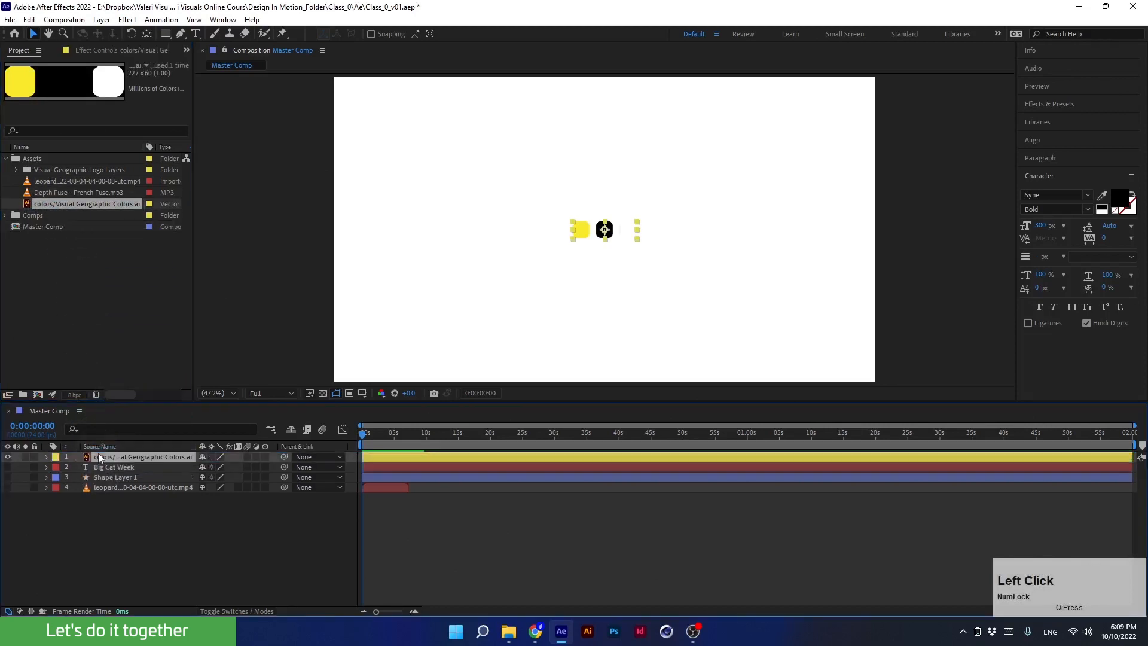
pyautogui.click(6, 159)
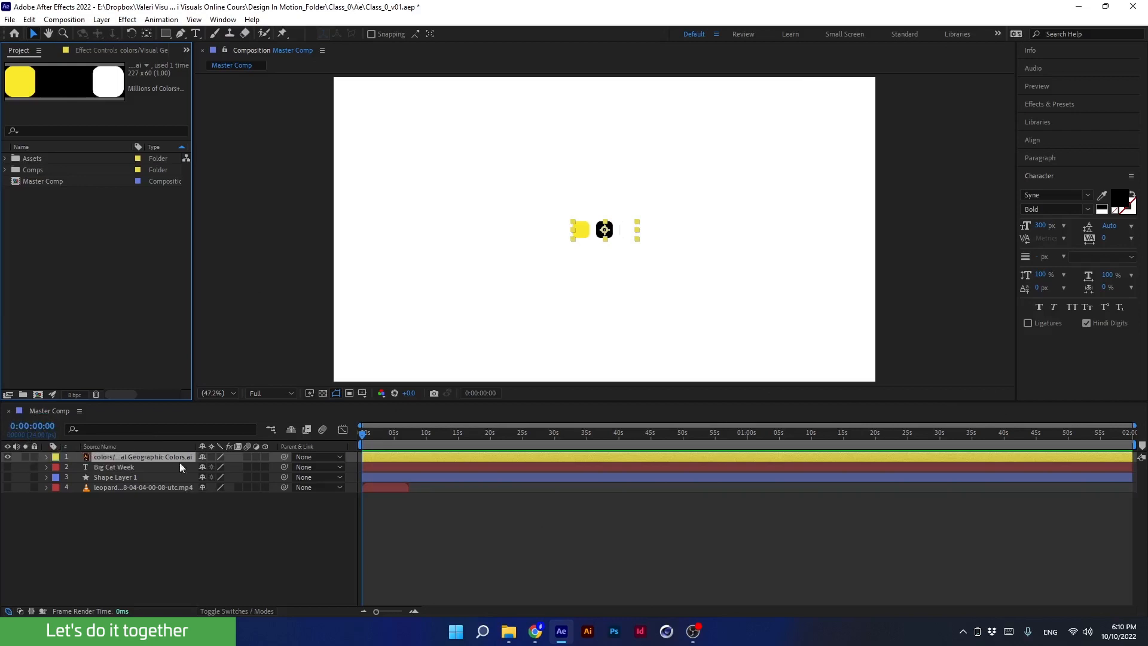
# Toggle the current time display to frames and back to timecode, moving the playhead along the timeline and returning it to the start.
pyautogui.moveTo(370, 436); pyautogui.dragTo(240, 438)
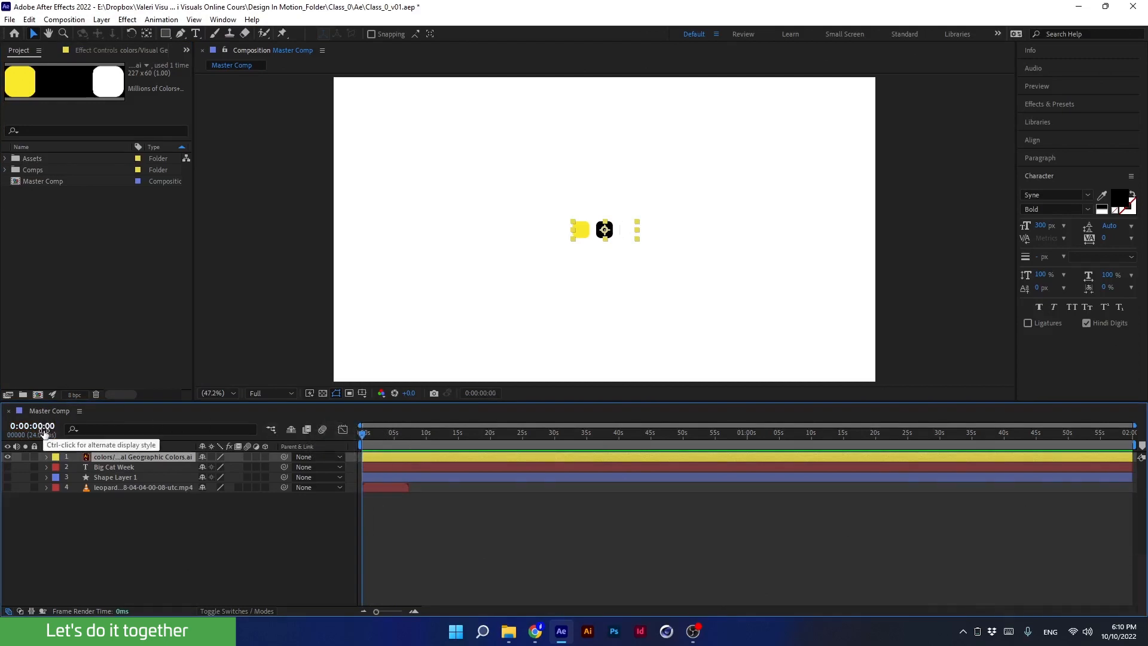
pyautogui.press('ctrl')
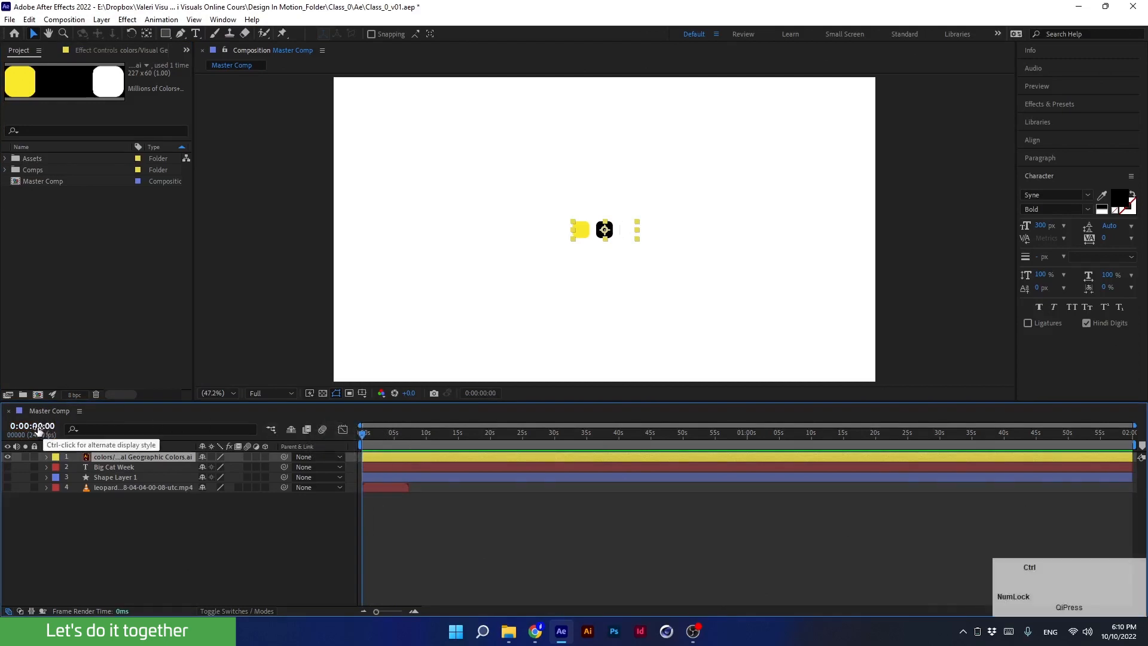
pyautogui.keyDown('ctrl'); pyautogui.click(39, 430); pyautogui.keyUp('ctrl')
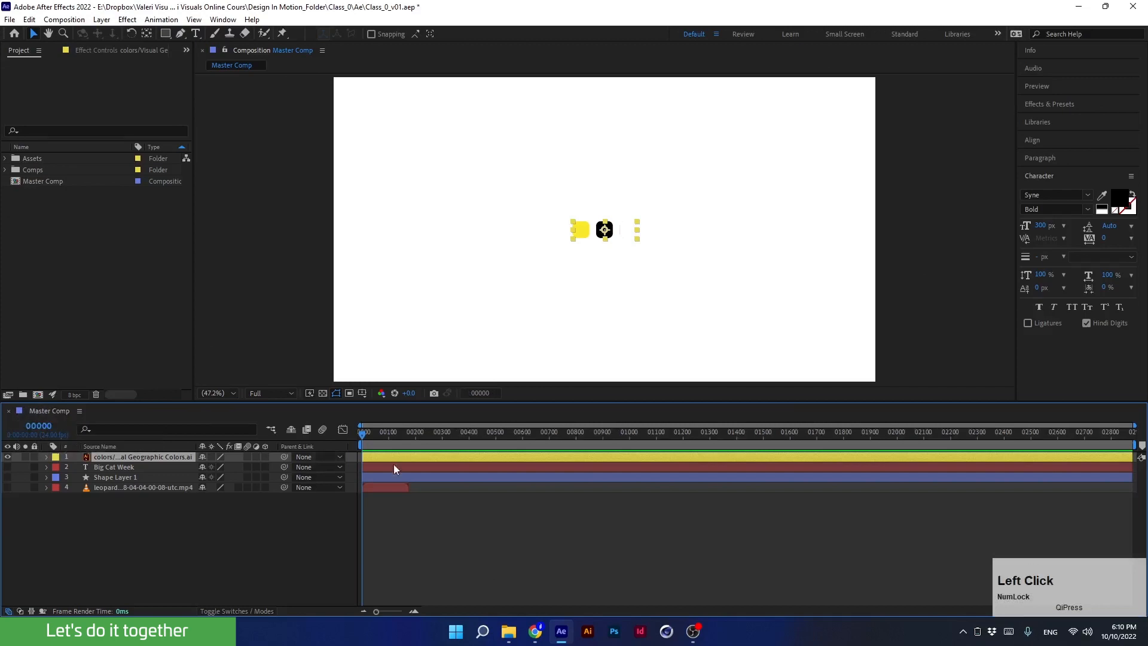
pyautogui.moveTo(363, 433); pyautogui.dragTo(386, 448)
pyautogui.keyDown('ctrl'); pyautogui.click(39, 428); pyautogui.keyUp('ctrl')
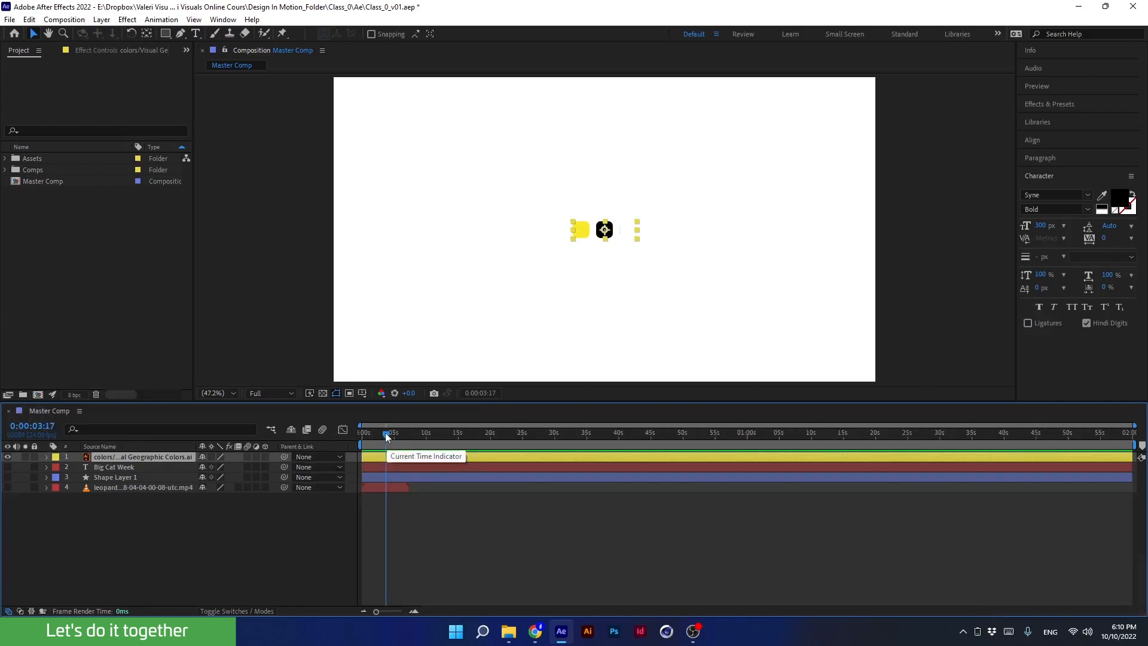
pyautogui.moveTo(386, 438); pyautogui.dragTo(347, 436)
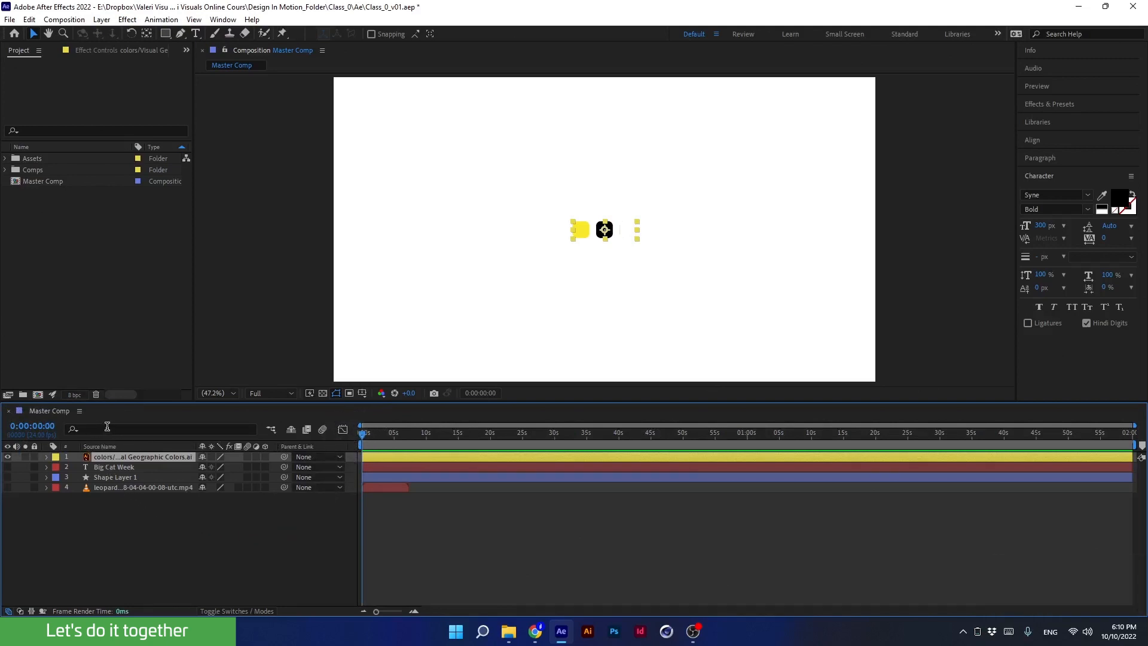
# Expand the colors layer to look at its Transform group, and collapse it again.
pyautogui.click(143, 511)
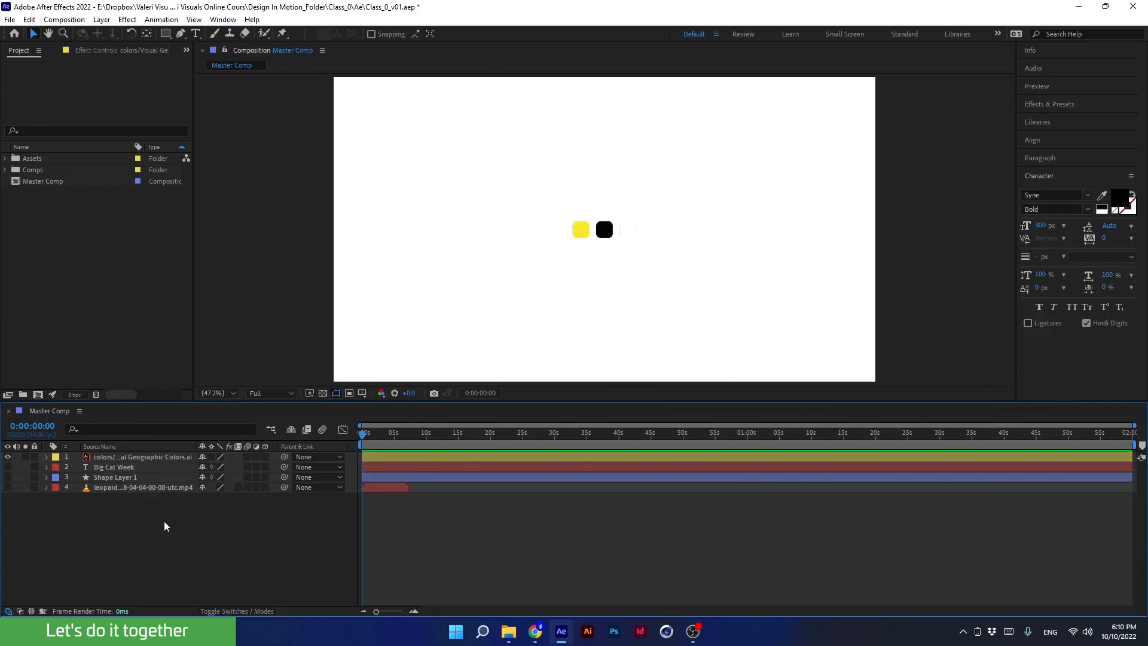
pyautogui.click(47, 457)
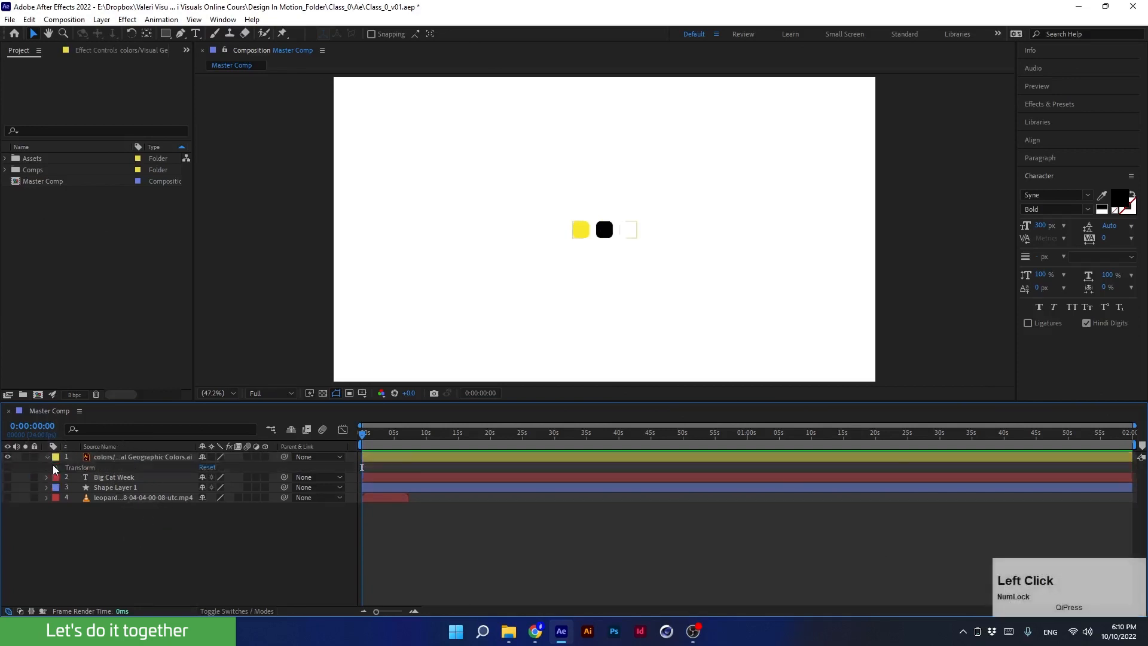
pyautogui.click(57, 468)
pyautogui.click(57, 468)
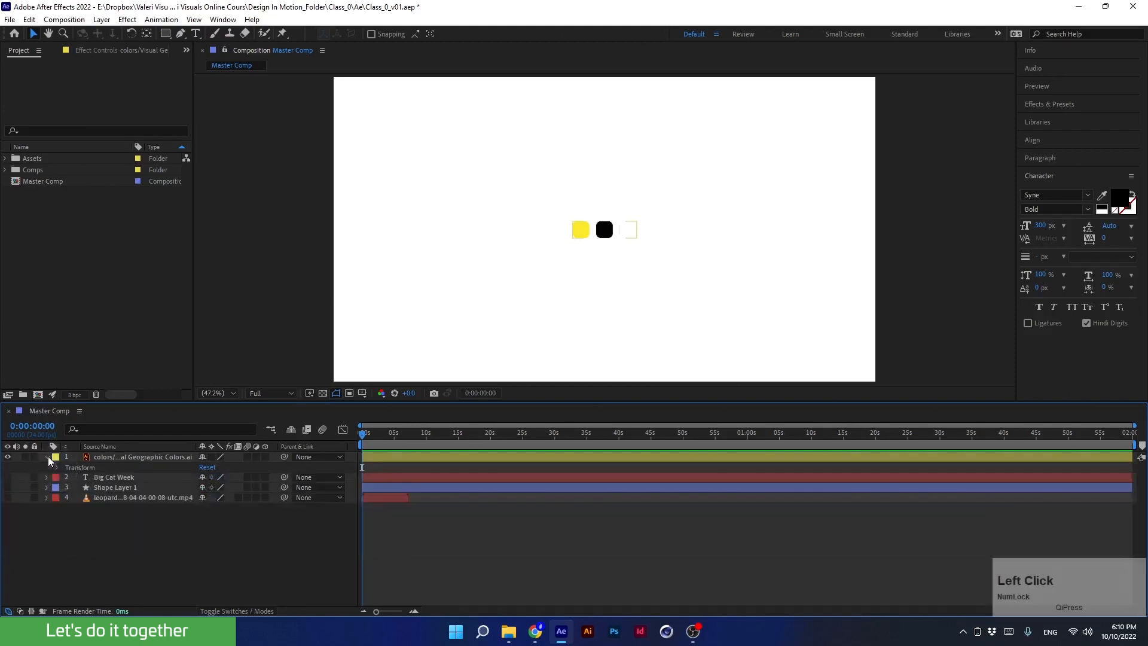
pyautogui.click(47, 456)
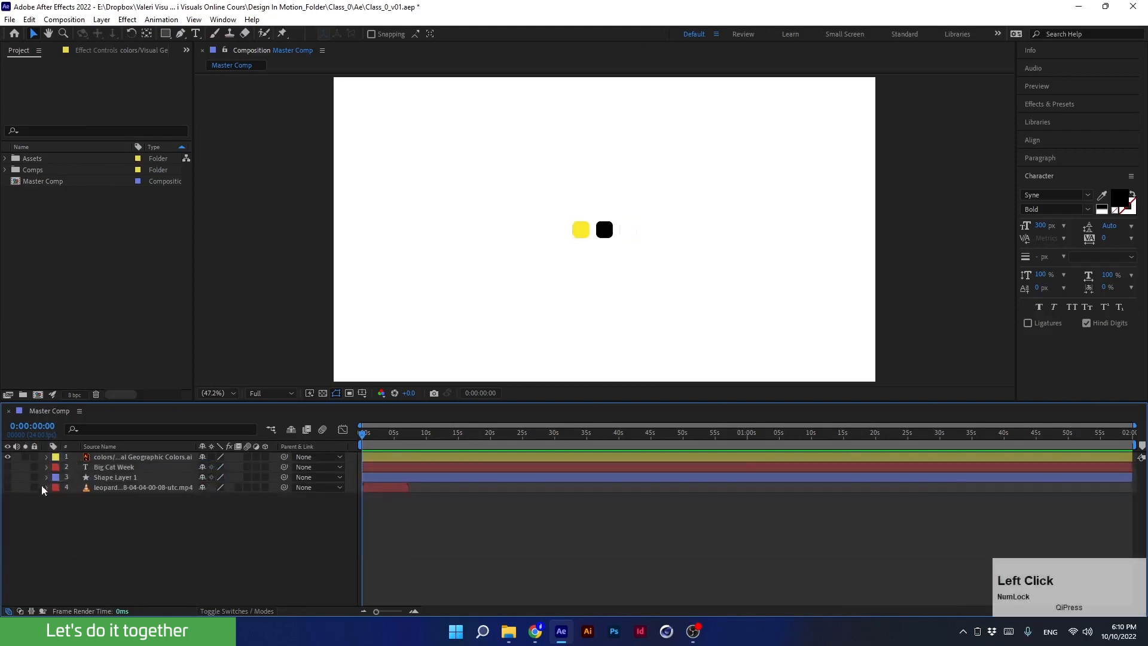
# Filter the selected colors layer's properties by "scale", and clear the search.
pyautogui.click(115, 456)
pyautogui.click(111, 428)
pyautogui.write('scale')
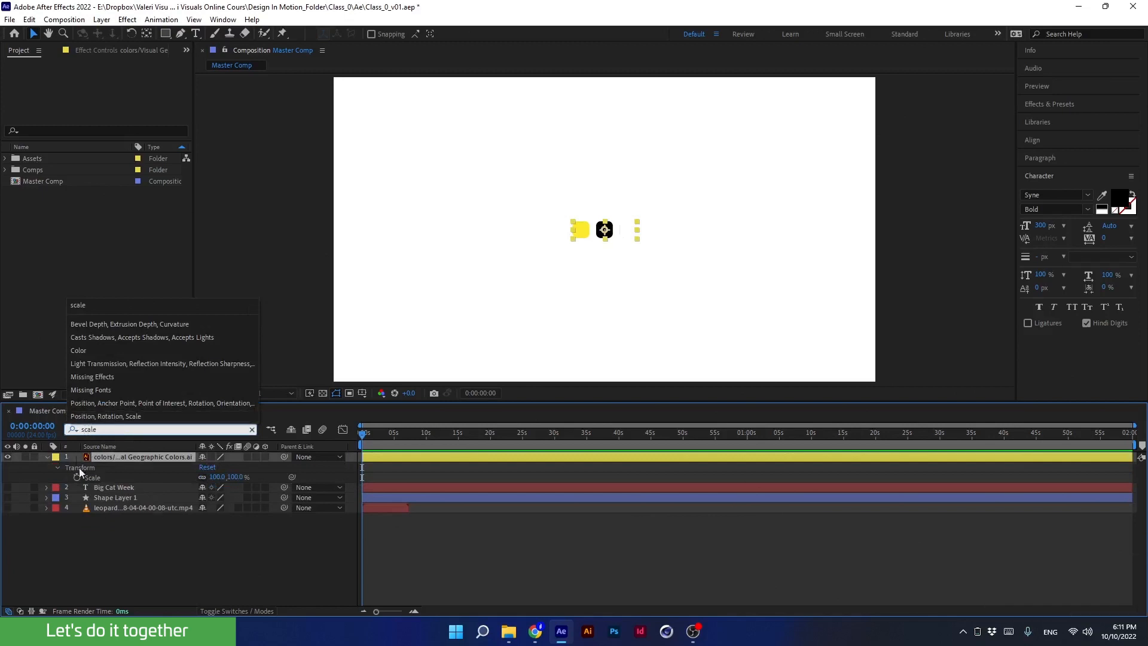
pyautogui.click(250, 430)
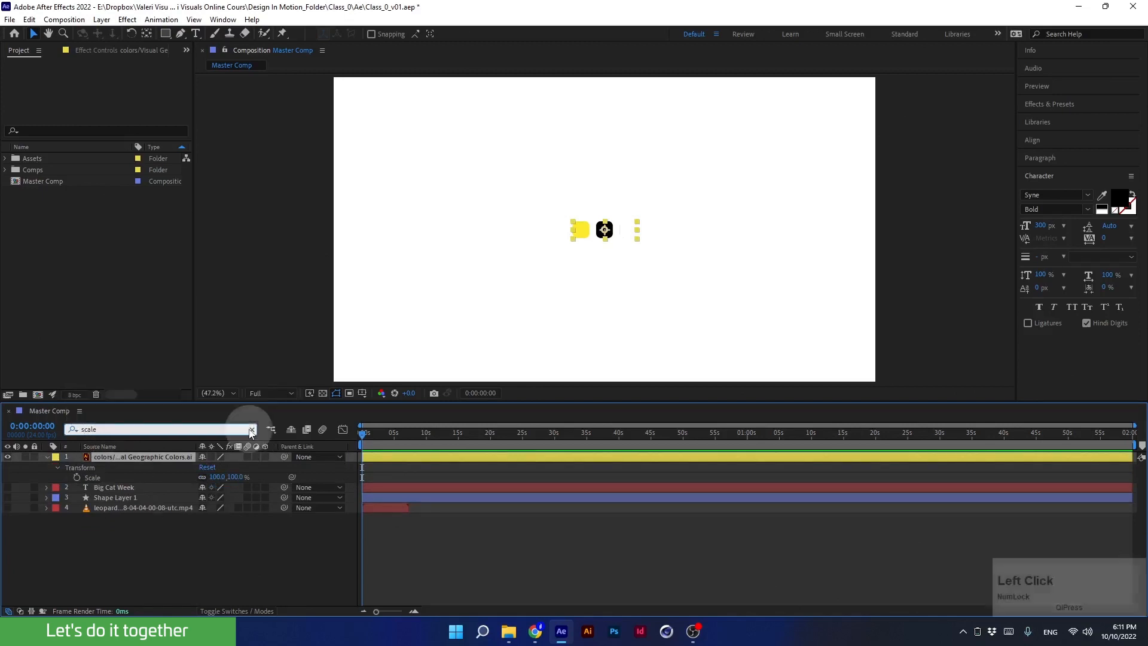
pyautogui.click(252, 430)
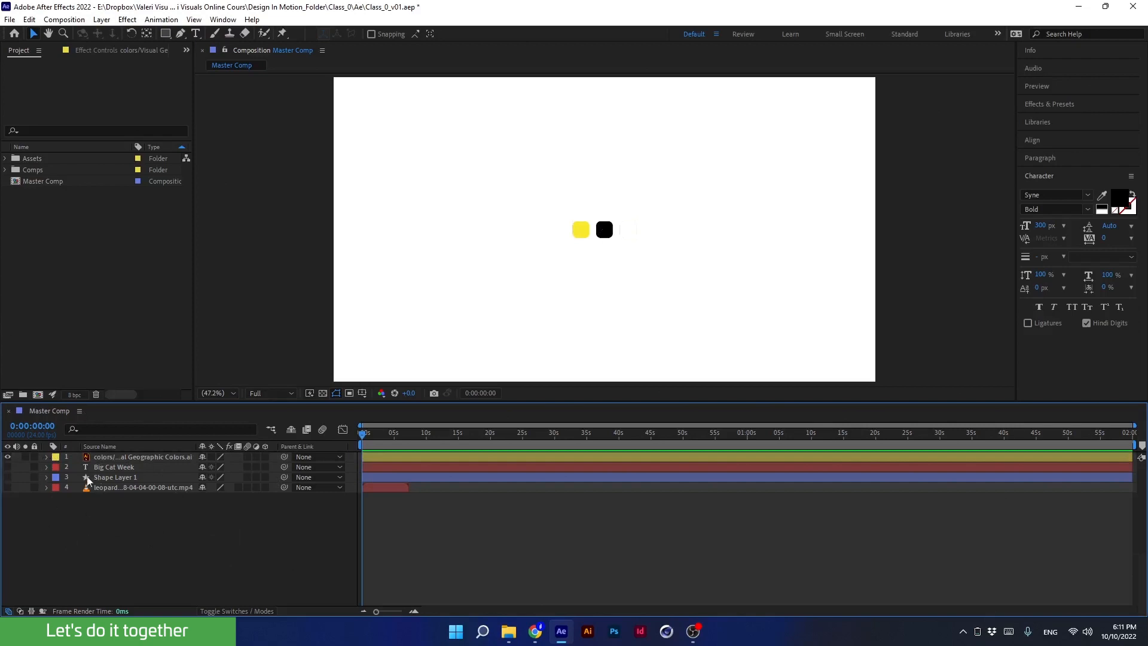
# With no layer selected, filter all layers' properties by "scale" in an enlarged timeline, and clear the search.
pyautogui.click(95, 429)
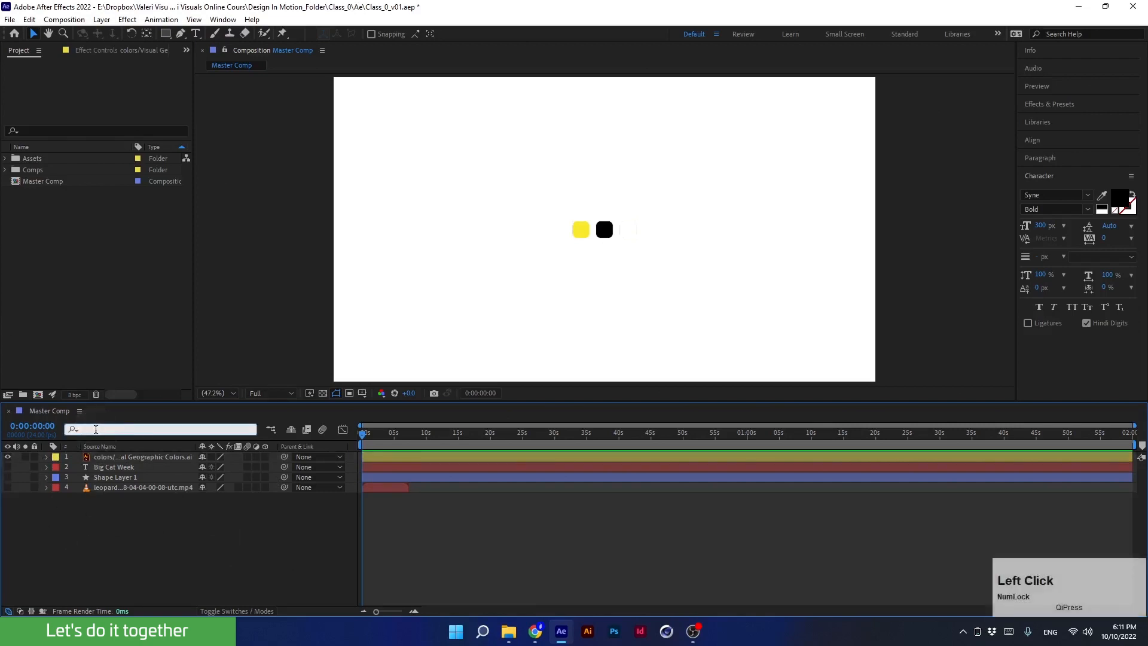
pyautogui.write('scale')
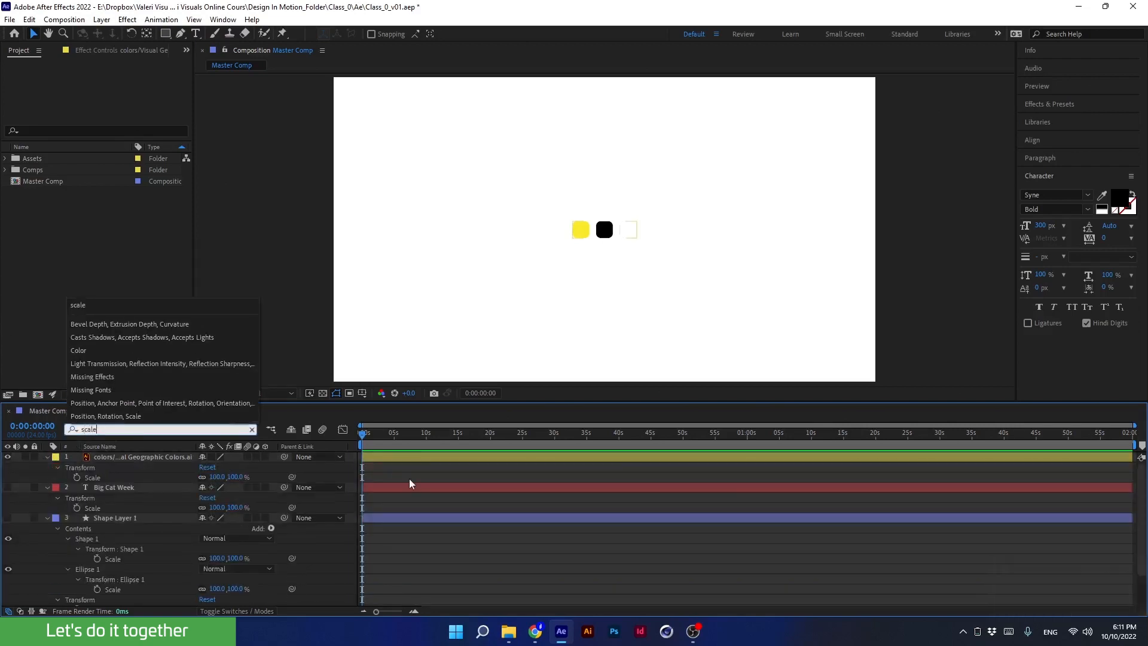
pyautogui.click(403, 474)
pyautogui.moveTo(398, 403); pyautogui.dragTo(414, 294)
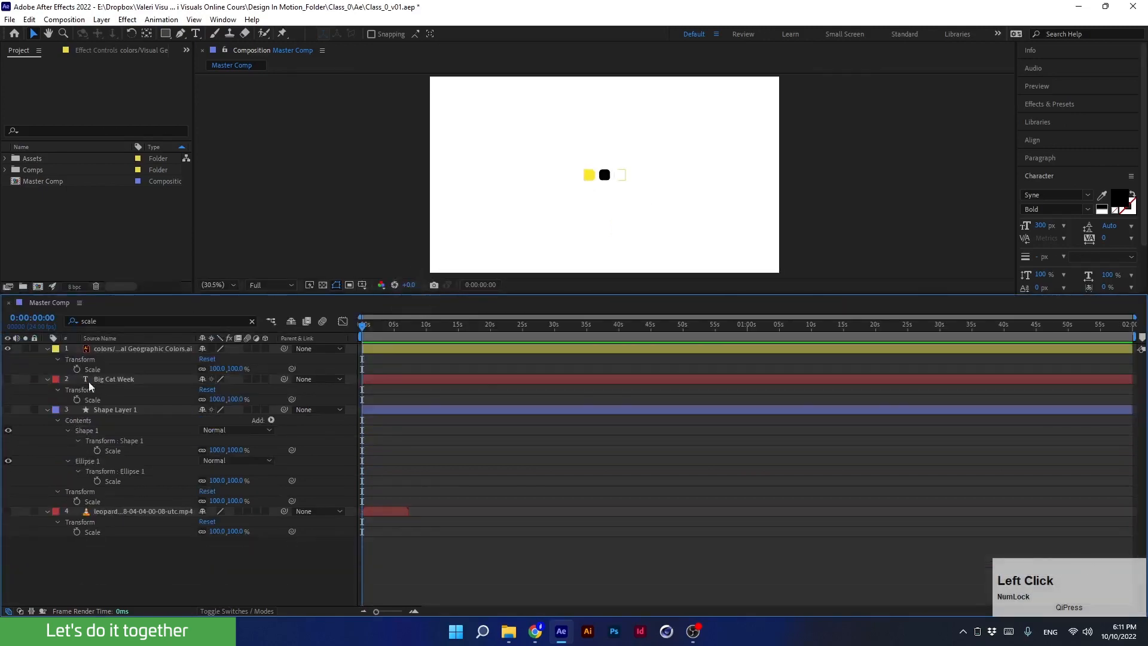
pyautogui.click(253, 322)
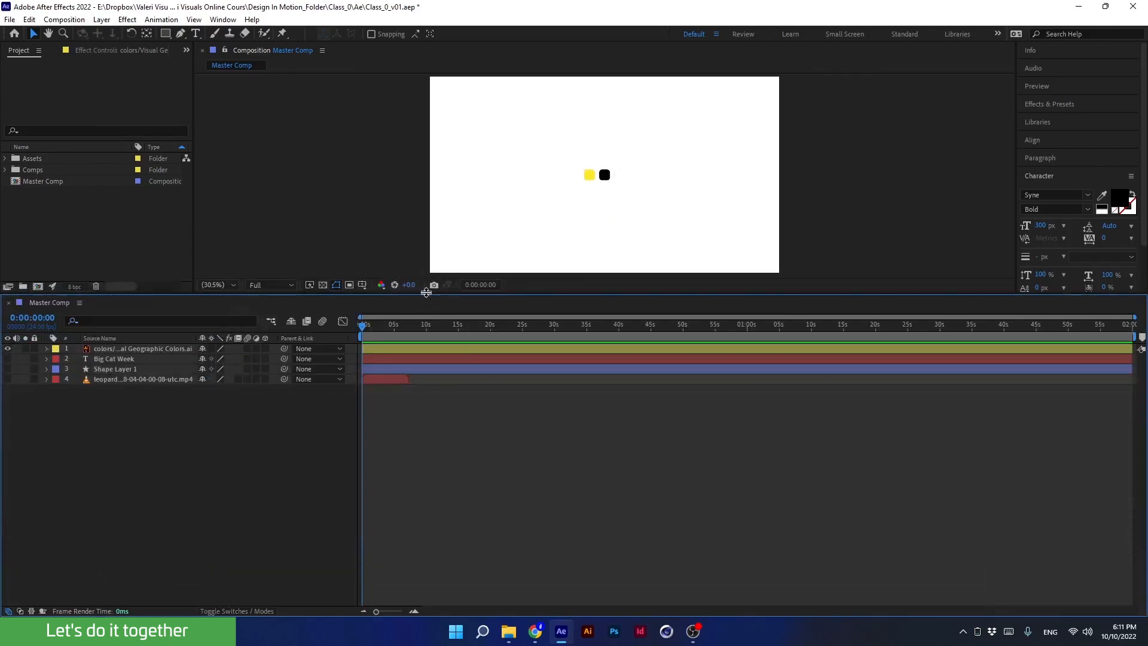
pyautogui.moveTo(425, 295); pyautogui.dragTo(430, 408)
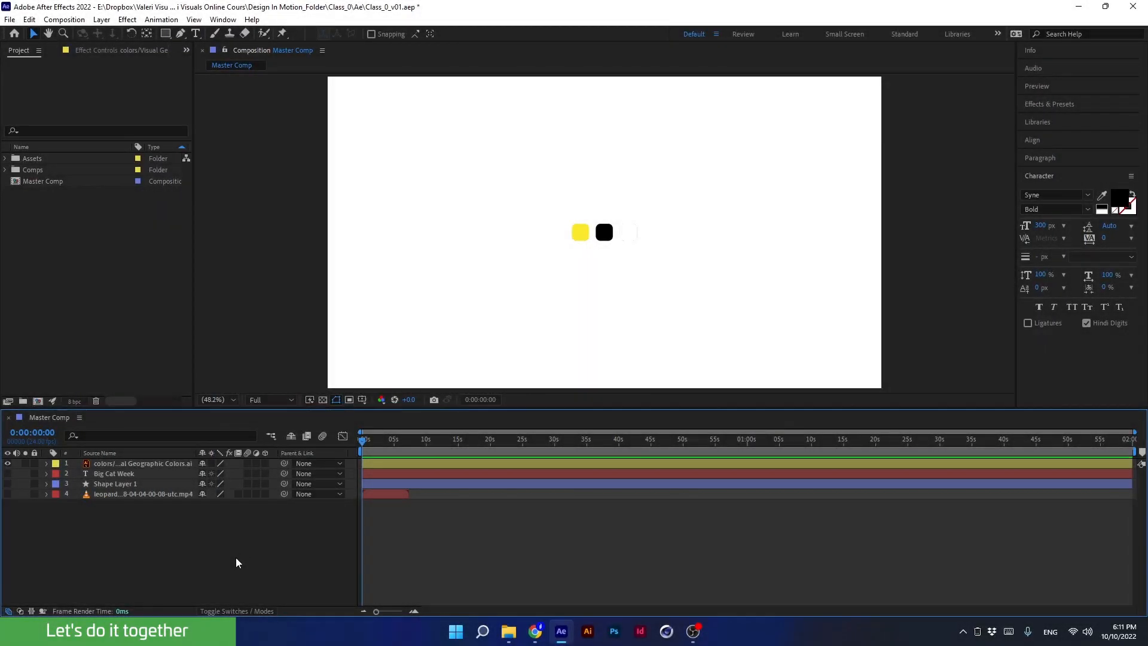
# Turn on visibility for the Big Cat Week text, Shape Layer 1 and leopard video layers.
pyautogui.click(9, 469)
pyautogui.click(8, 470)
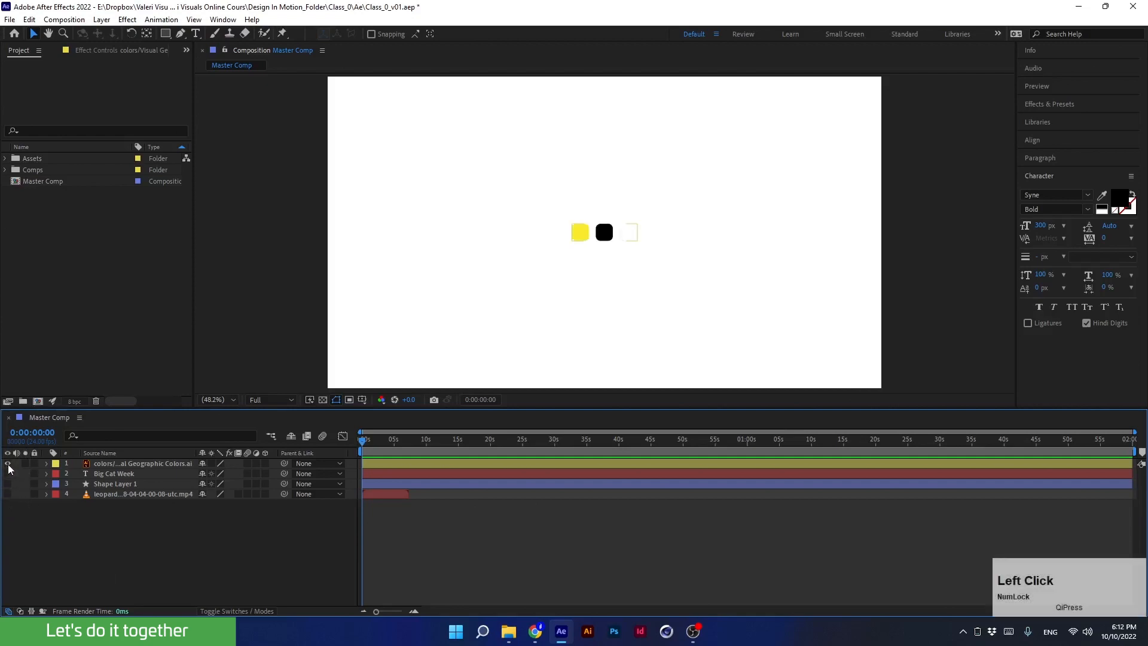
pyautogui.click(8, 474)
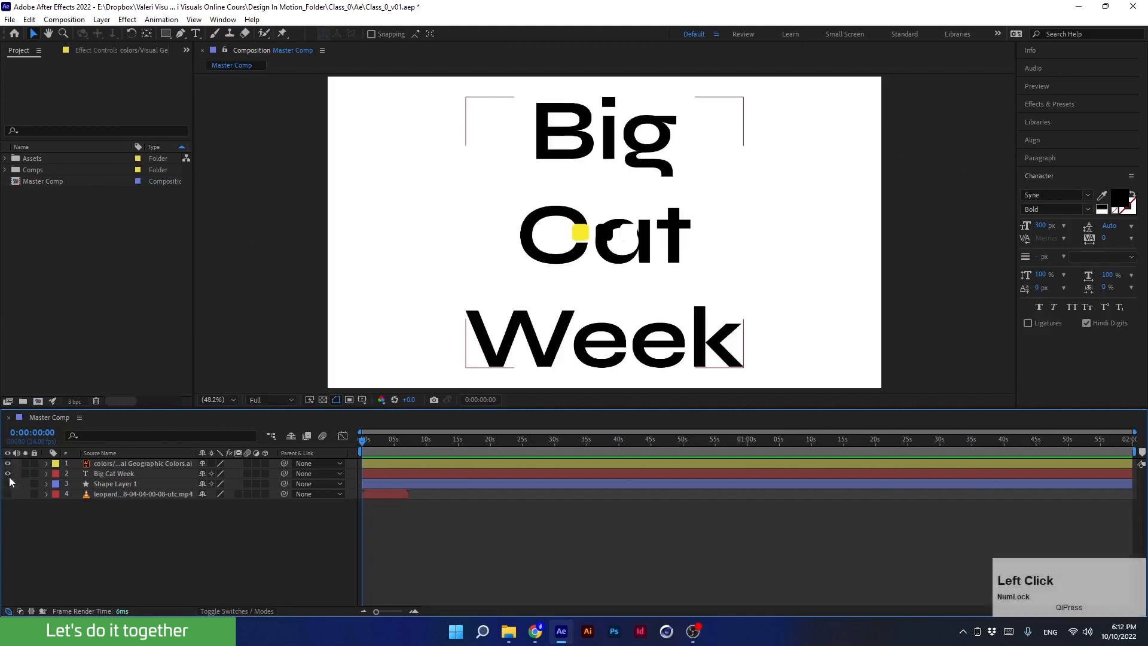
pyautogui.click(8, 494)
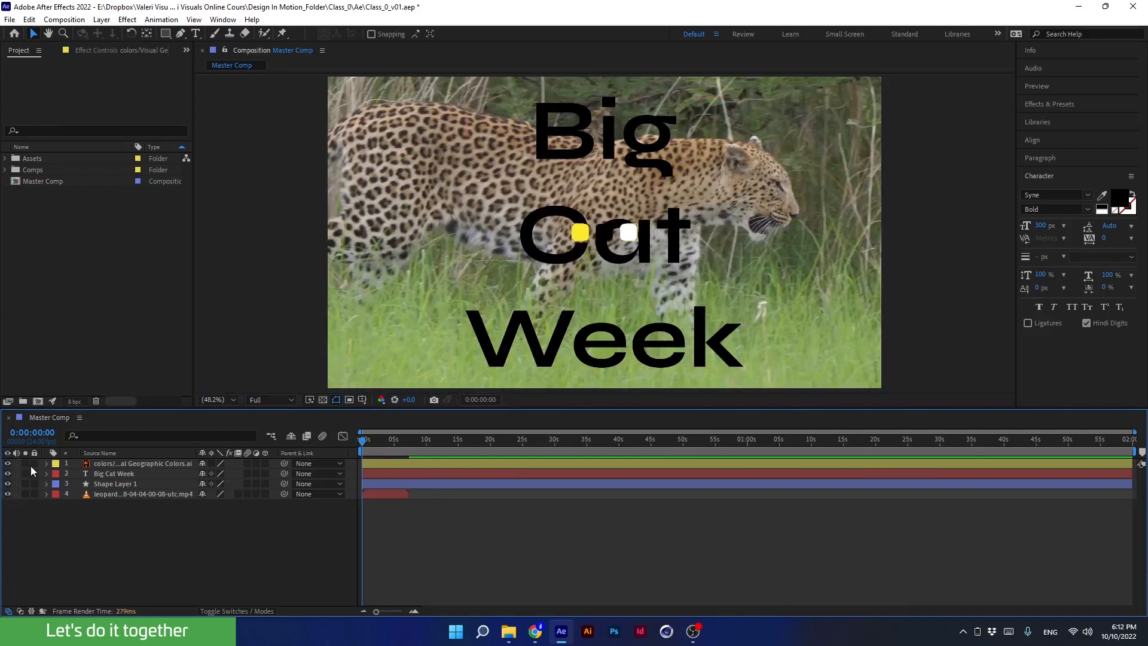
pyautogui.click(109, 464)
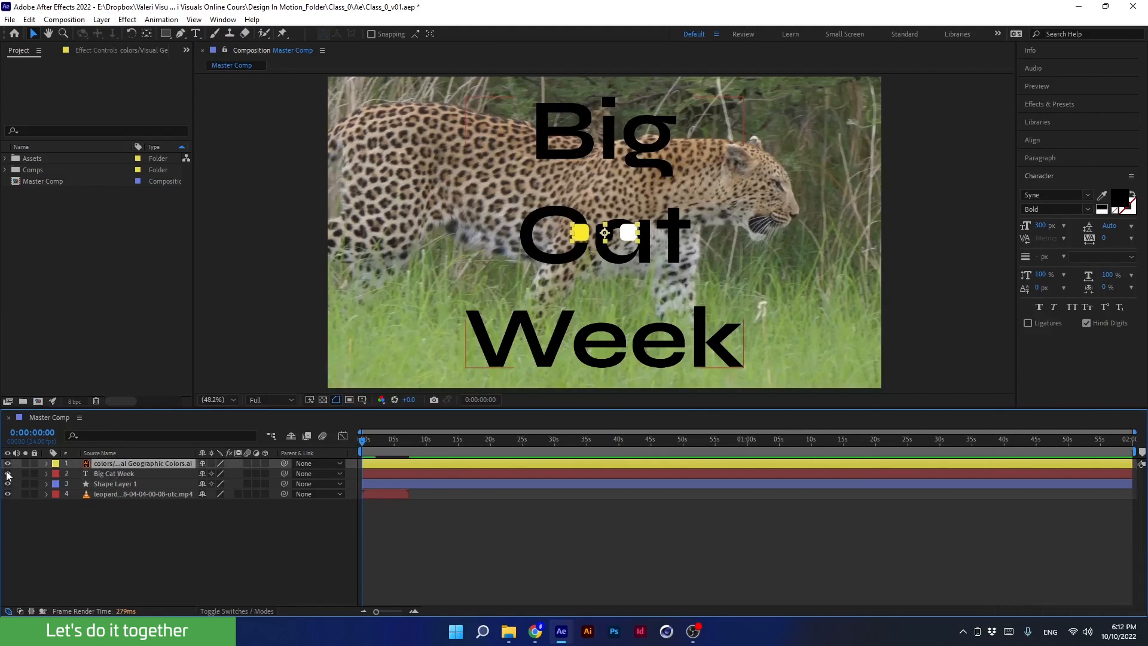
pyautogui.moveTo(8, 474); pyautogui.dragTo(8, 501)
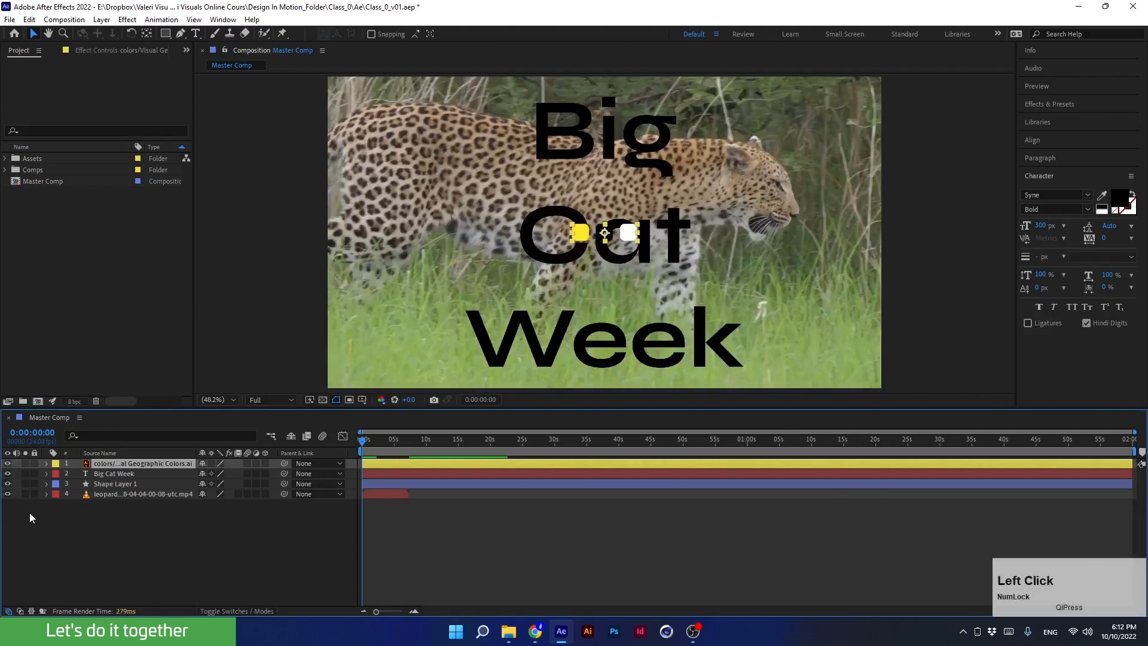
# Solo the colors layer alone and together with the Big Cat Week text, and turn both solos off.
pyautogui.click(27, 462)
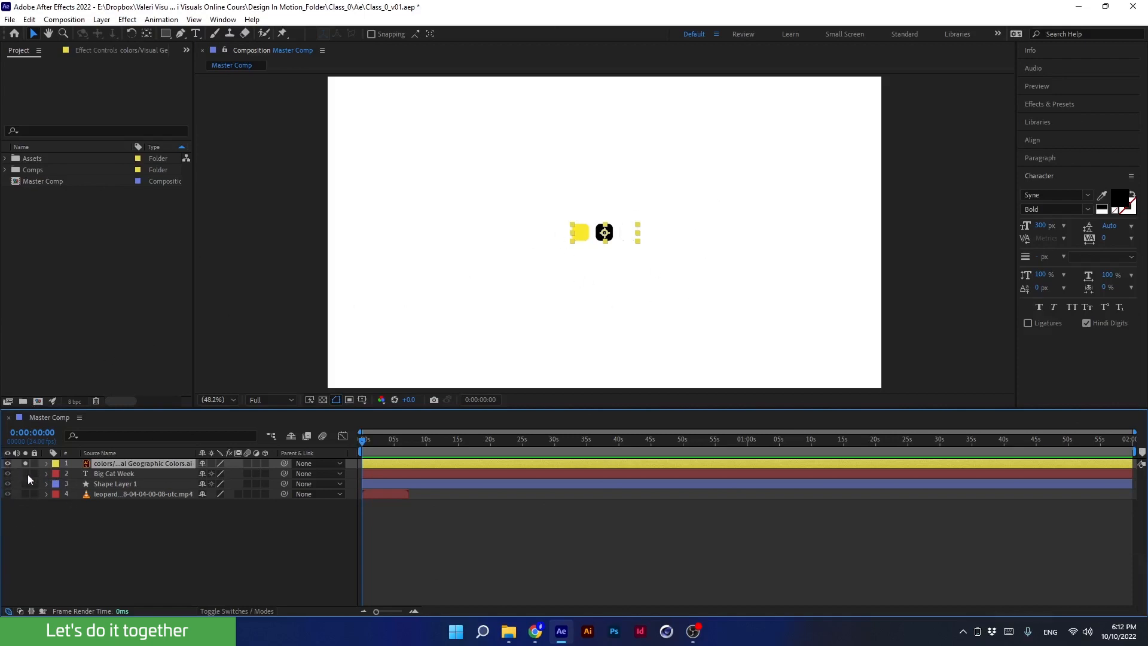
pyautogui.click(25, 474)
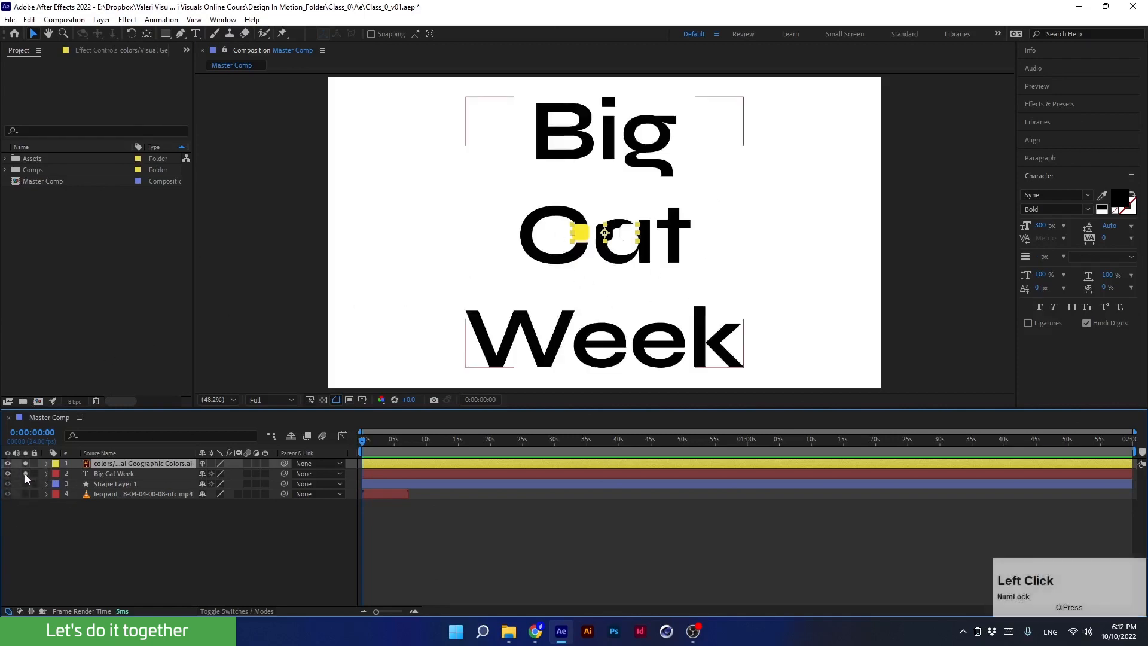
pyautogui.click(26, 474)
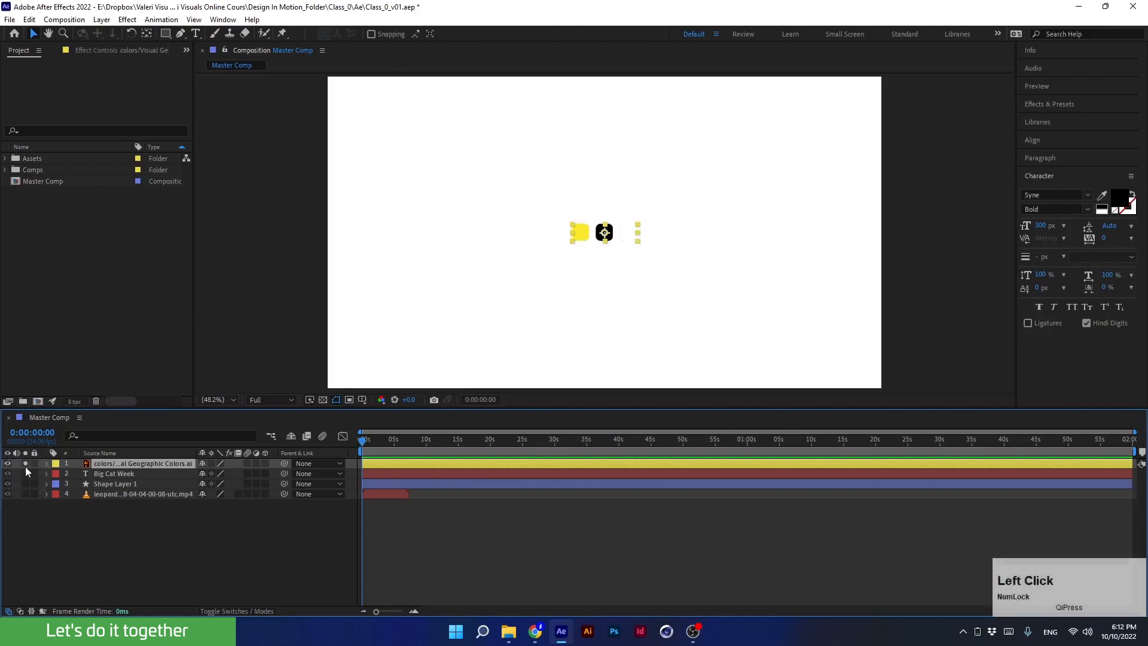
pyautogui.click(24, 463)
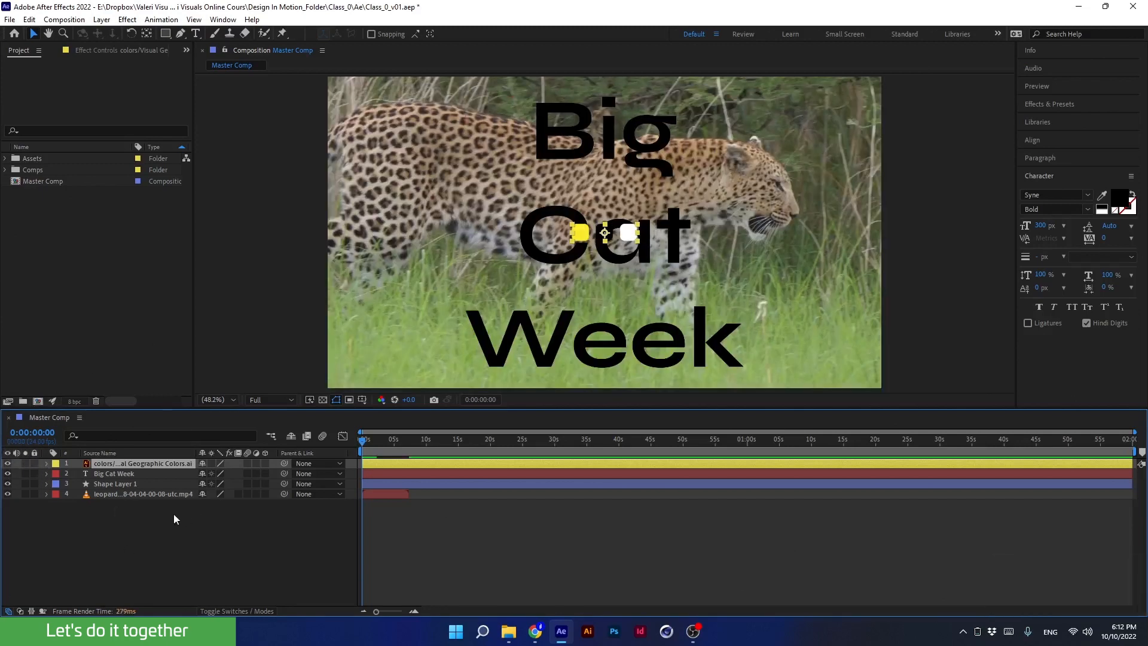
# Solo the leopard video layer and the colors layer one after the other, turning each solo off again.
pyautogui.click(25, 494)
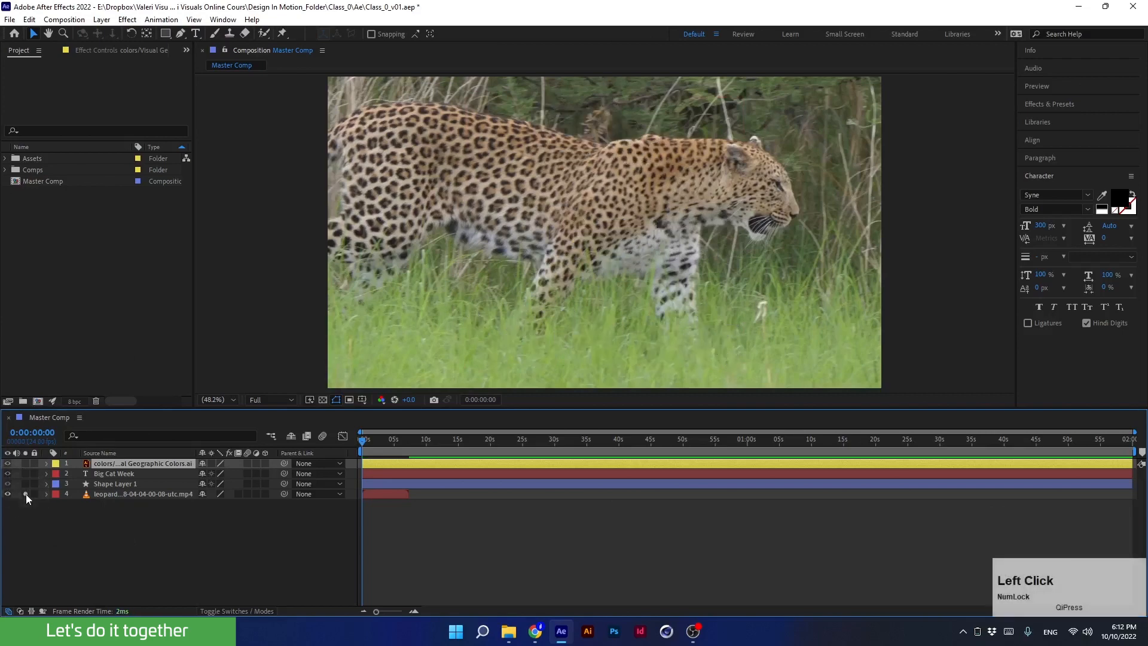
pyautogui.click(26, 494)
pyautogui.click(24, 464)
pyautogui.click(25, 464)
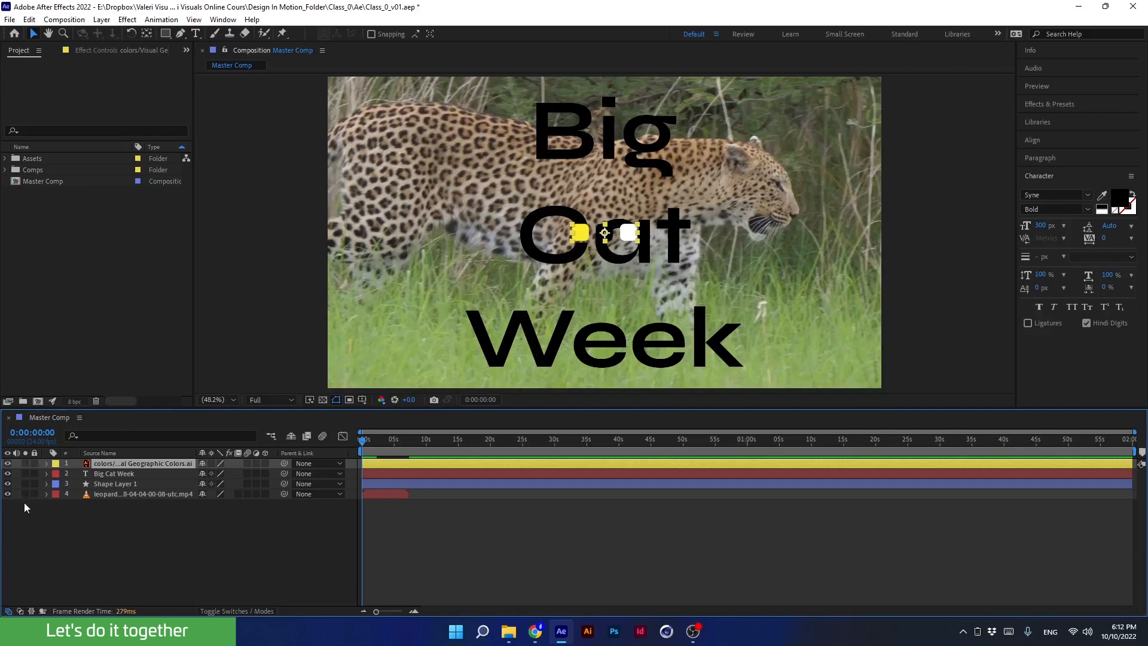
# Lock the colors layer, test moving the Big Cat Week text behind the swatches, and undo the text move.
pyautogui.click(35, 463)
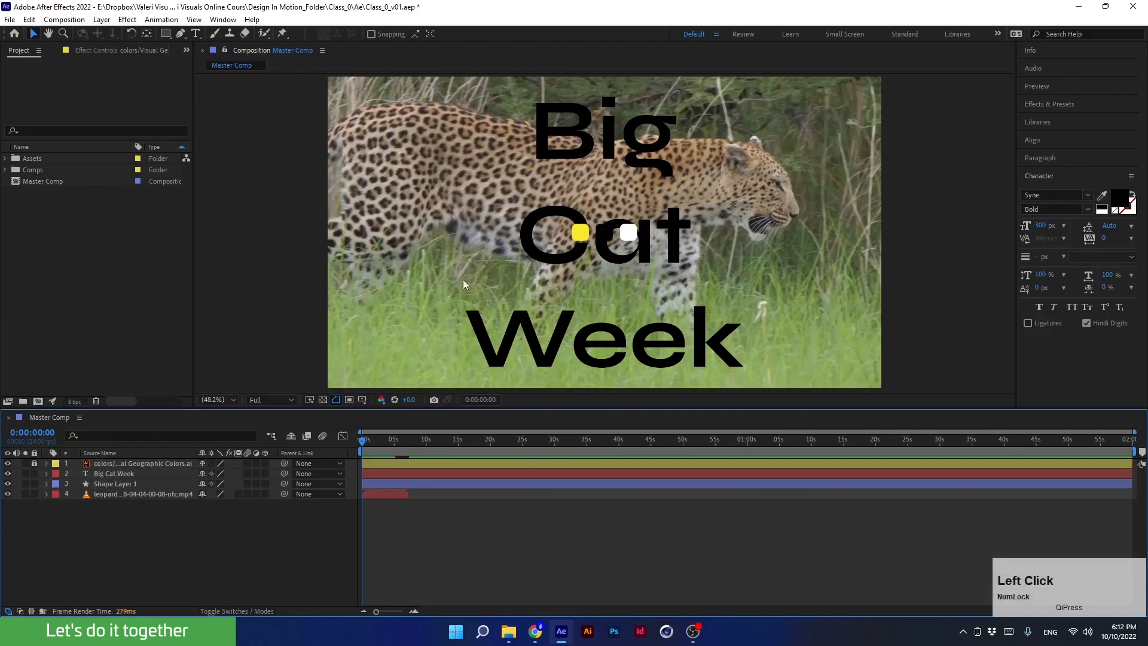
pyautogui.moveTo(685, 219); pyautogui.dragTo(589, 246)
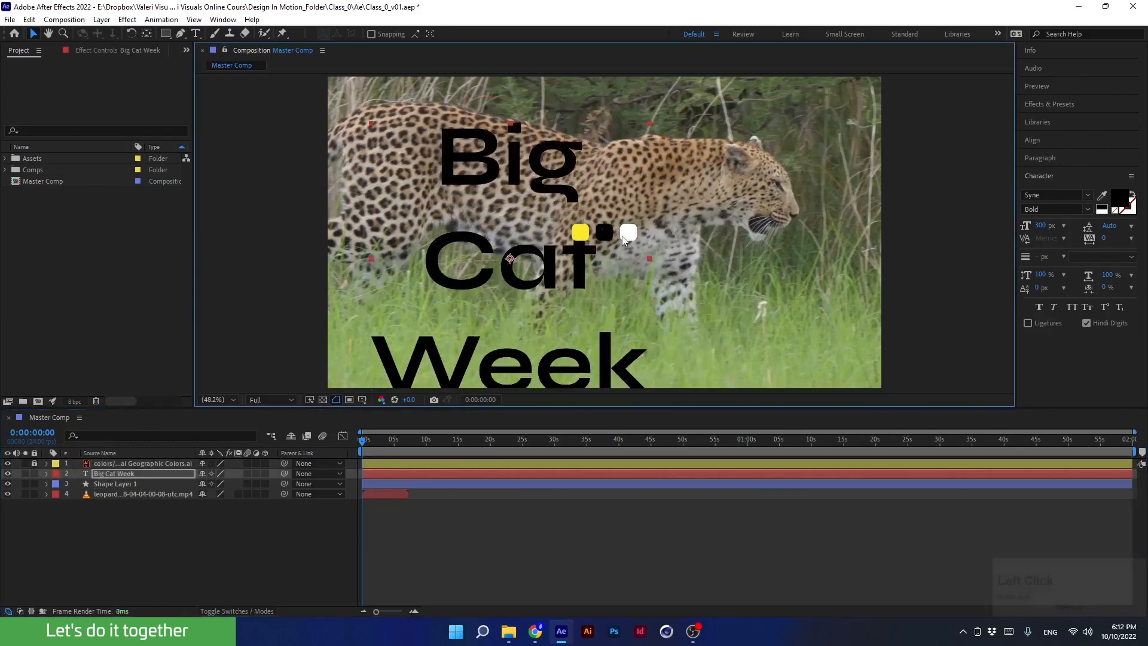
pyautogui.moveTo(629, 235); pyautogui.dragTo(629, 234)
pyautogui.hotkey('ctrl', 'z')
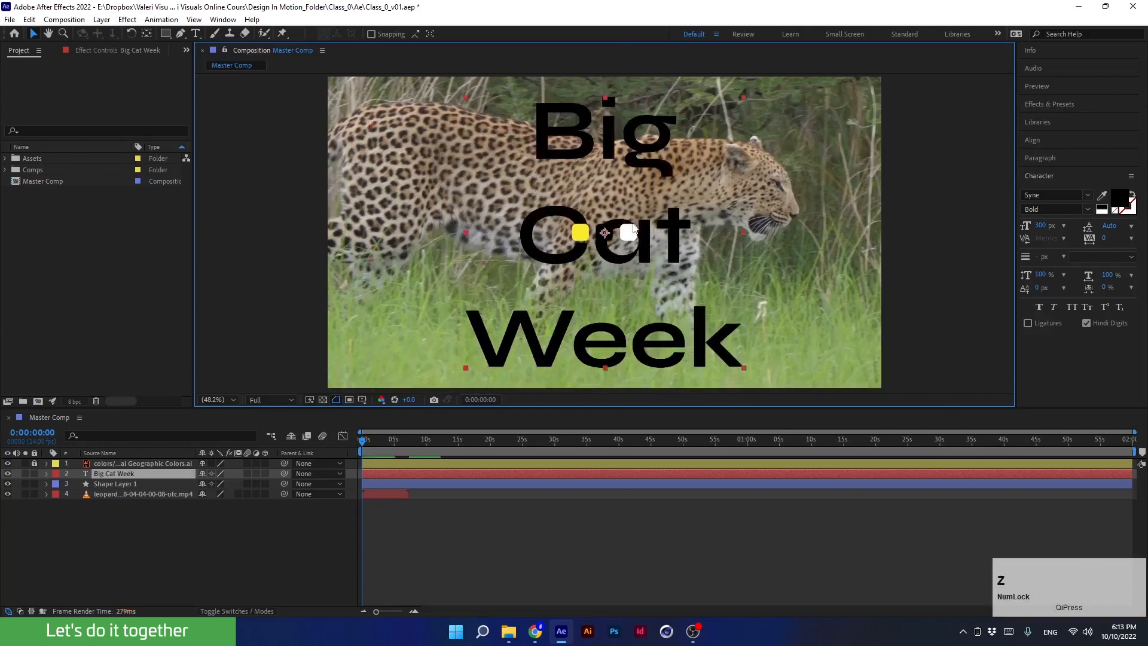
# Lock the Big Cat Week and Shape Layer 1 layers, test moving the leopard video in the composition, and undo the move.
pyautogui.click(34, 463)
pyautogui.click(34, 463)
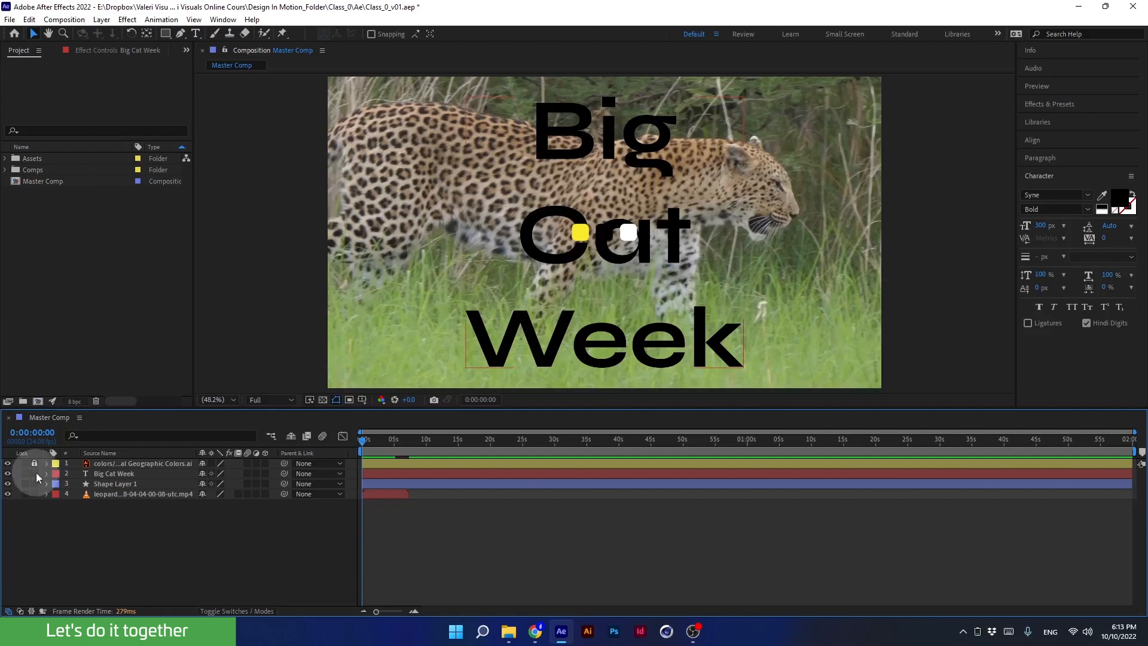
pyautogui.click(34, 473)
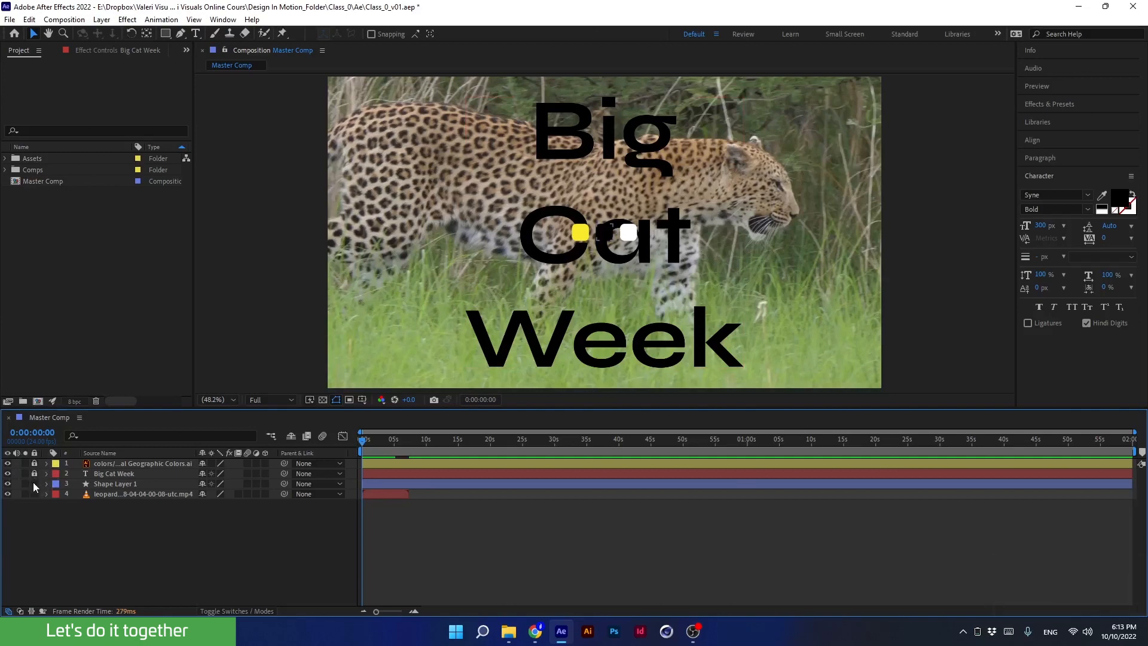
pyautogui.click(34, 484)
pyautogui.moveTo(541, 120); pyautogui.dragTo(534, 198)
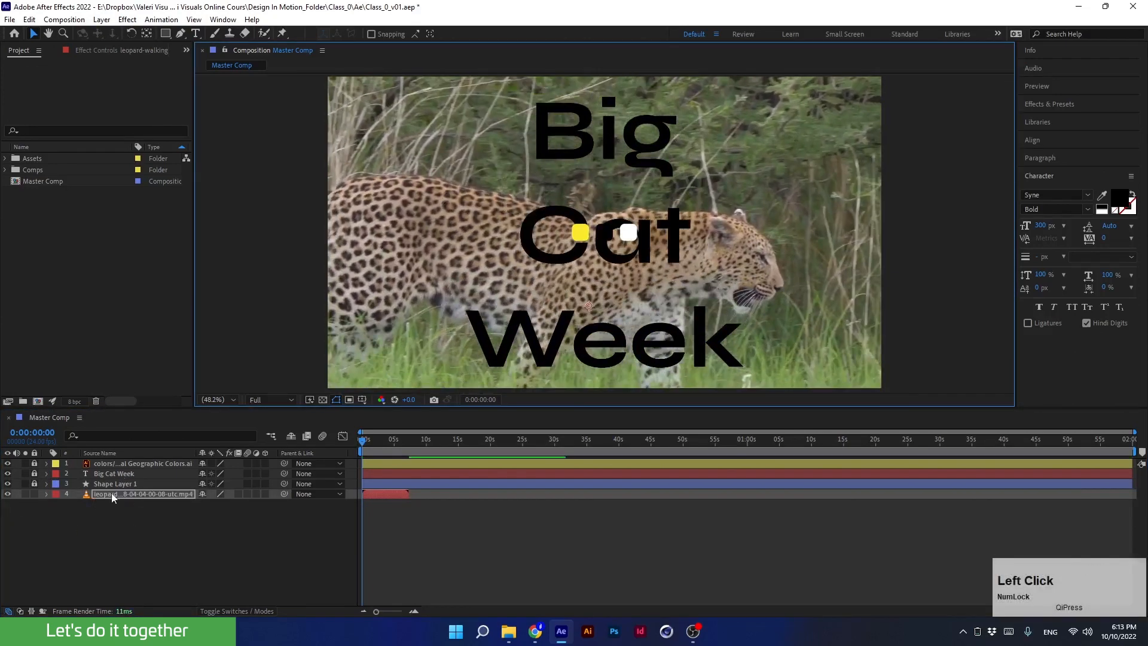
pyautogui.hotkey('ctrl', 'z')
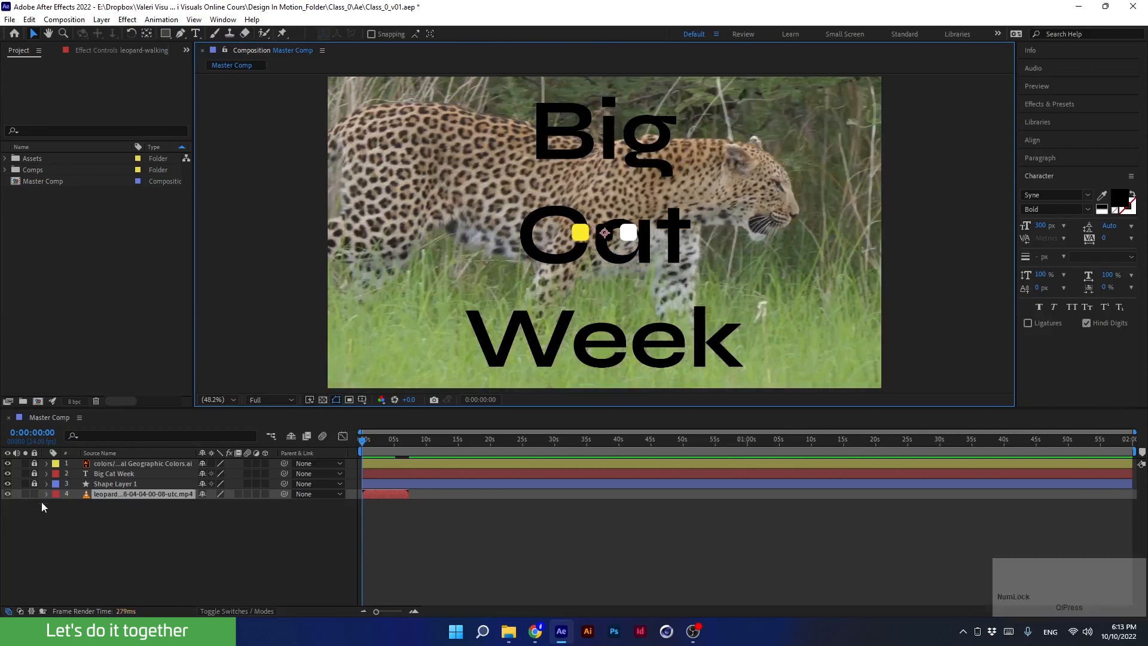
# Lock the leopard video layer and unlock the colors layer, testing it by moving the swatches away and back to the centre.
pyautogui.click(34, 494)
pyautogui.click(34, 463)
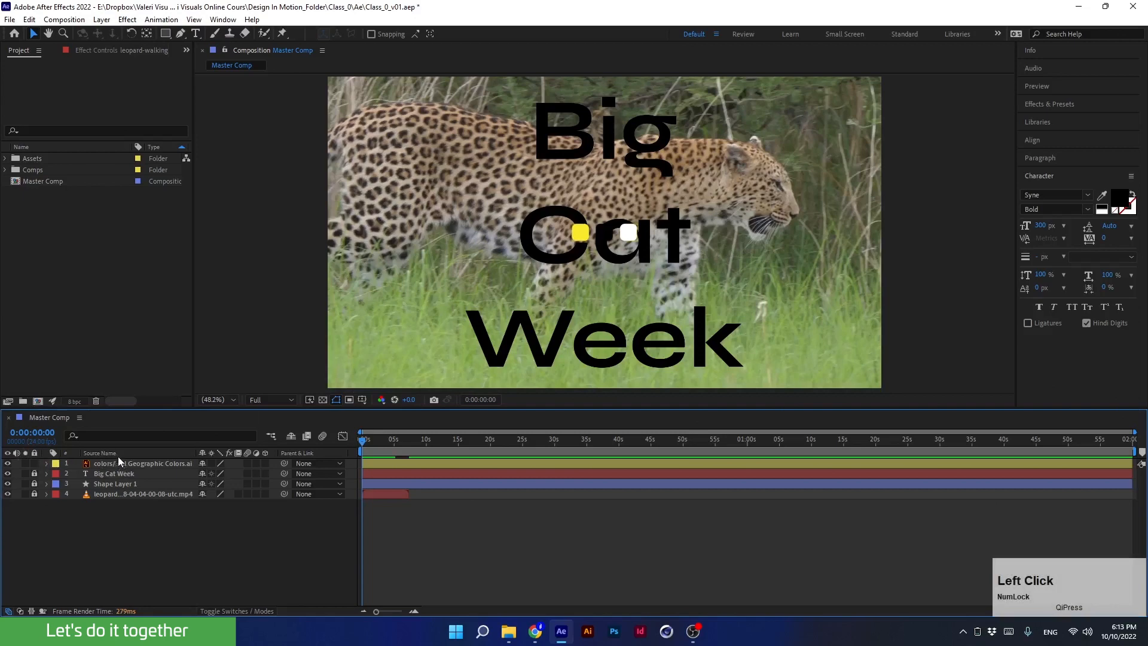
pyautogui.moveTo(580, 232); pyautogui.dragTo(450, 174)
pyautogui.click(543, 251)
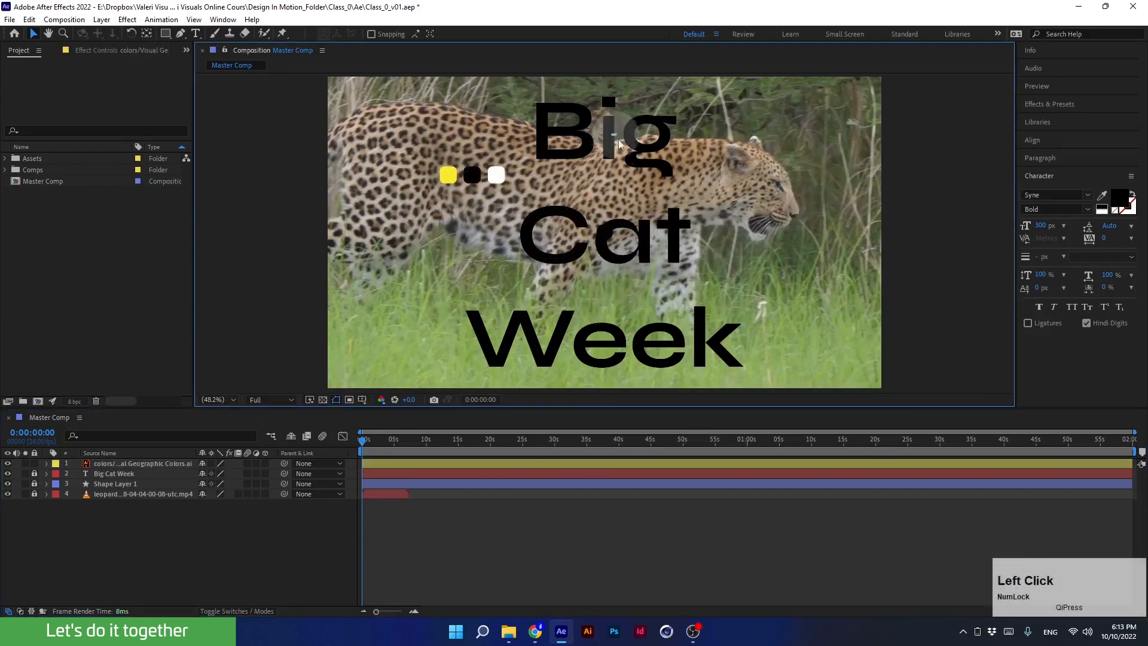
pyautogui.moveTo(498, 174); pyautogui.dragTo(629, 232)
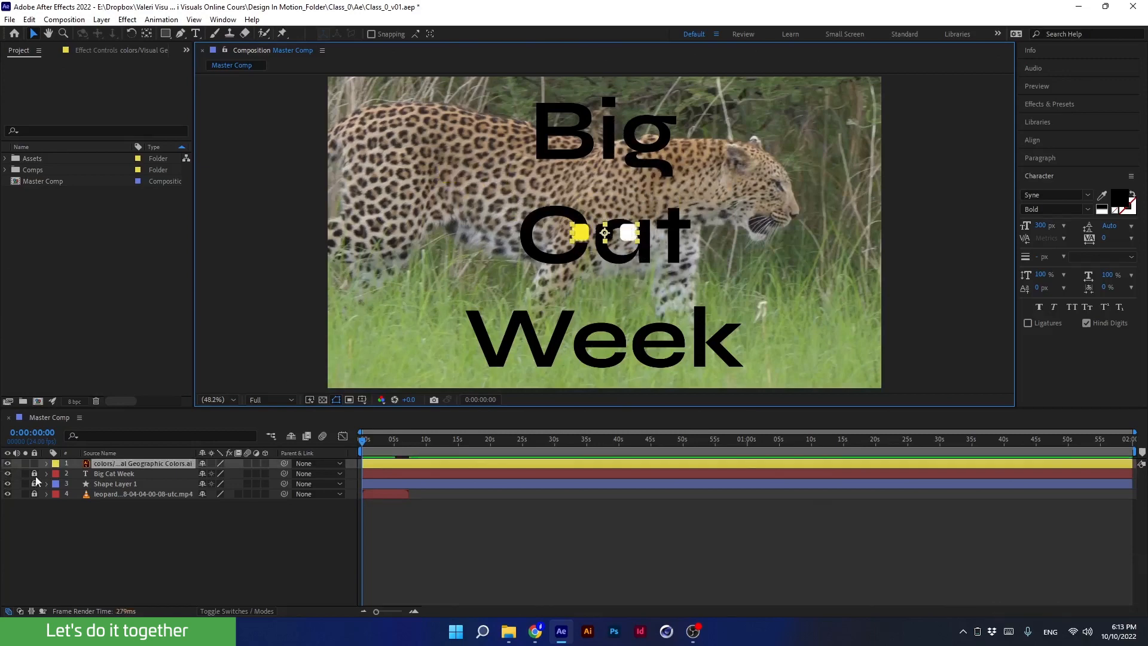
# Unlock the Big Cat Week, Shape Layer 1 and leopard video layers, and set the colors layer's label to Green.
pyautogui.moveTo(34, 475); pyautogui.dragTo(35, 496)
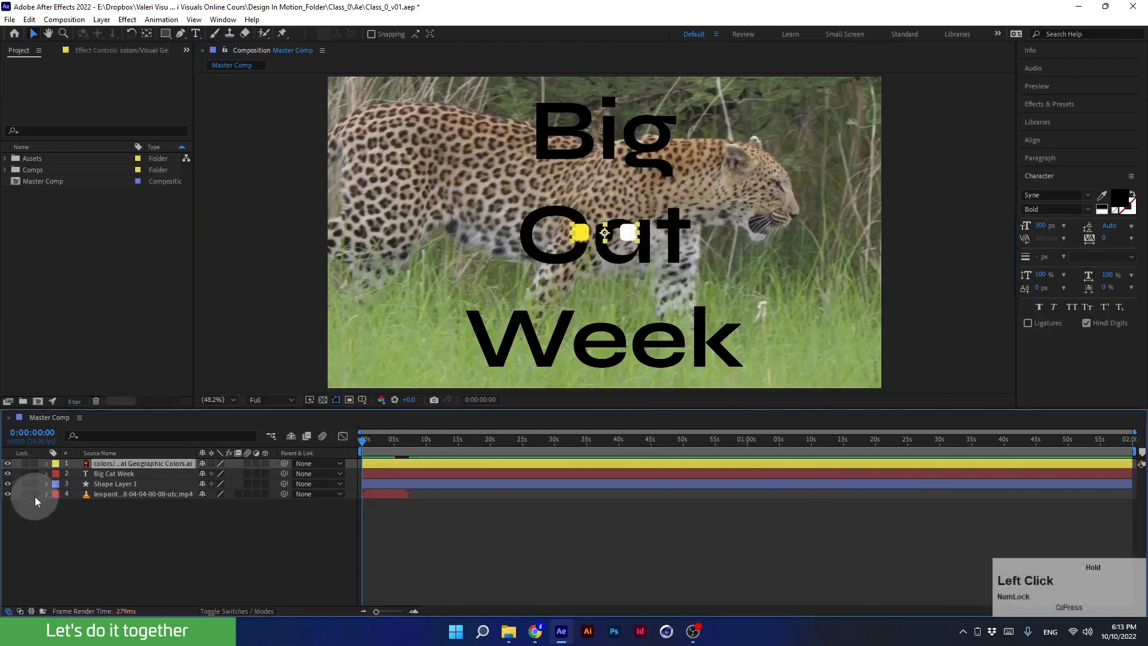
pyautogui.click(66, 540)
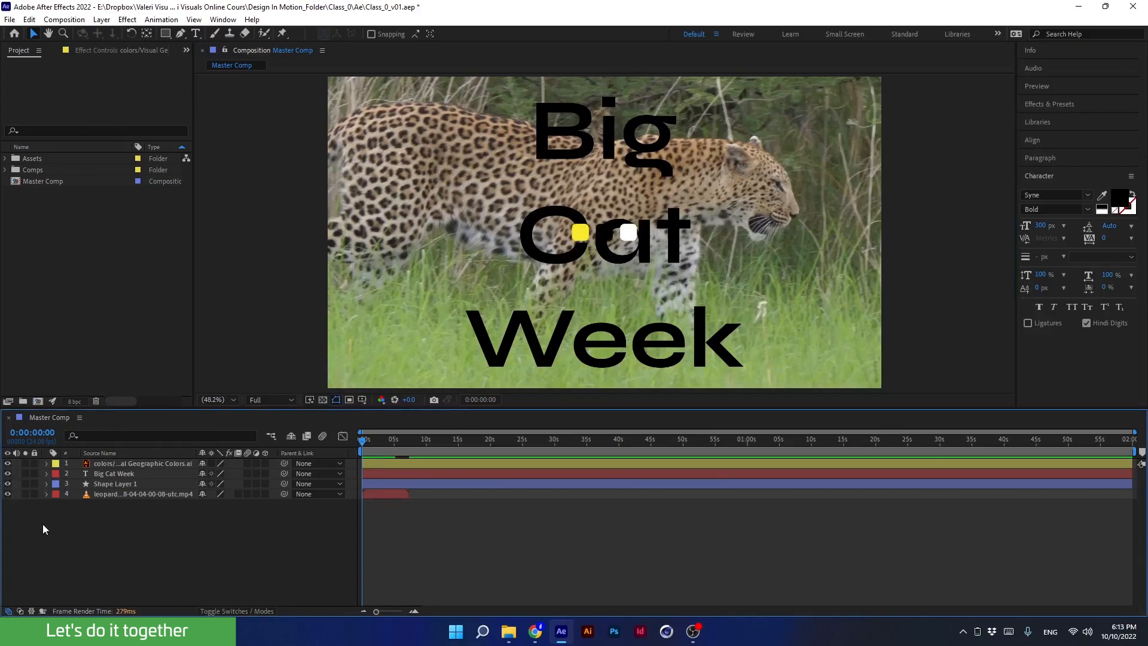
pyautogui.click(55, 465)
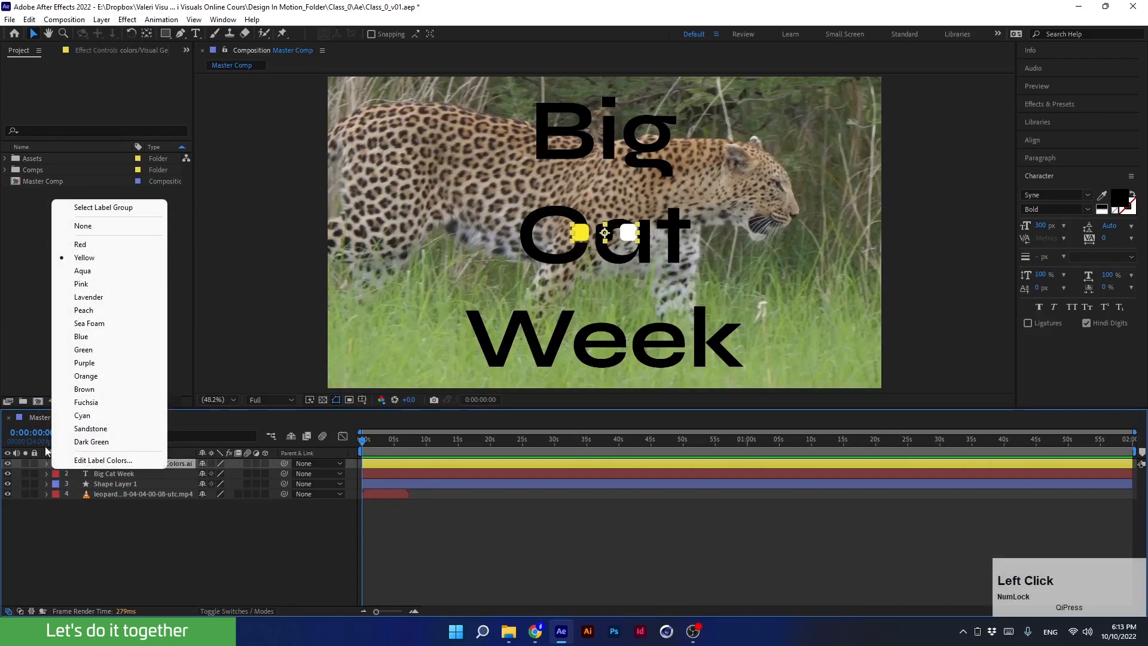
pyautogui.click(84, 350)
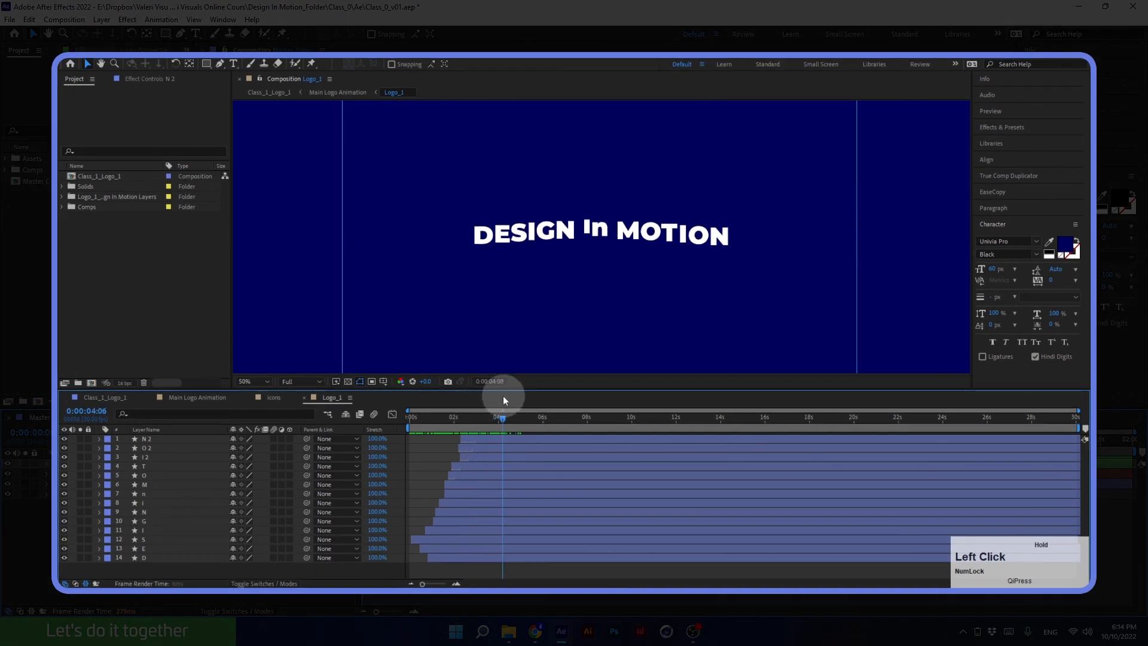
# In the Logo_1 composition, go to 0:00:04:00 and set the label of the two letter layers forming "In" to Green.
pyautogui.moveTo(503, 396); pyautogui.dragTo(500, 396)
pyautogui.moveTo(580, 204); pyautogui.dragTo(597, 257)
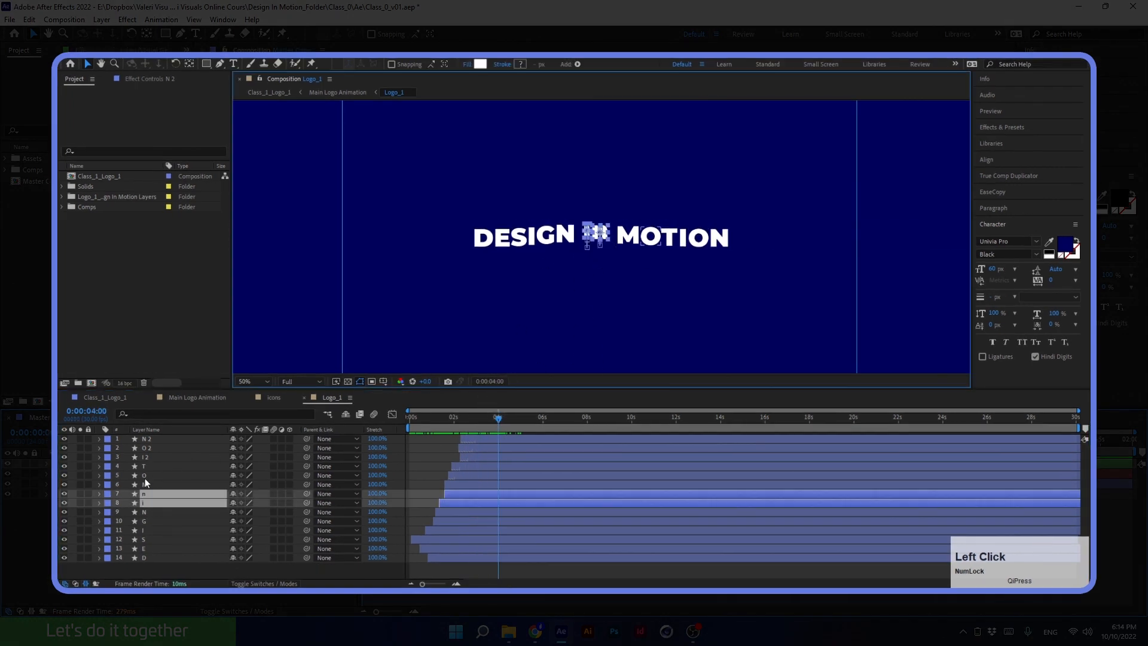
pyautogui.click(107, 494)
pyautogui.click(147, 402)
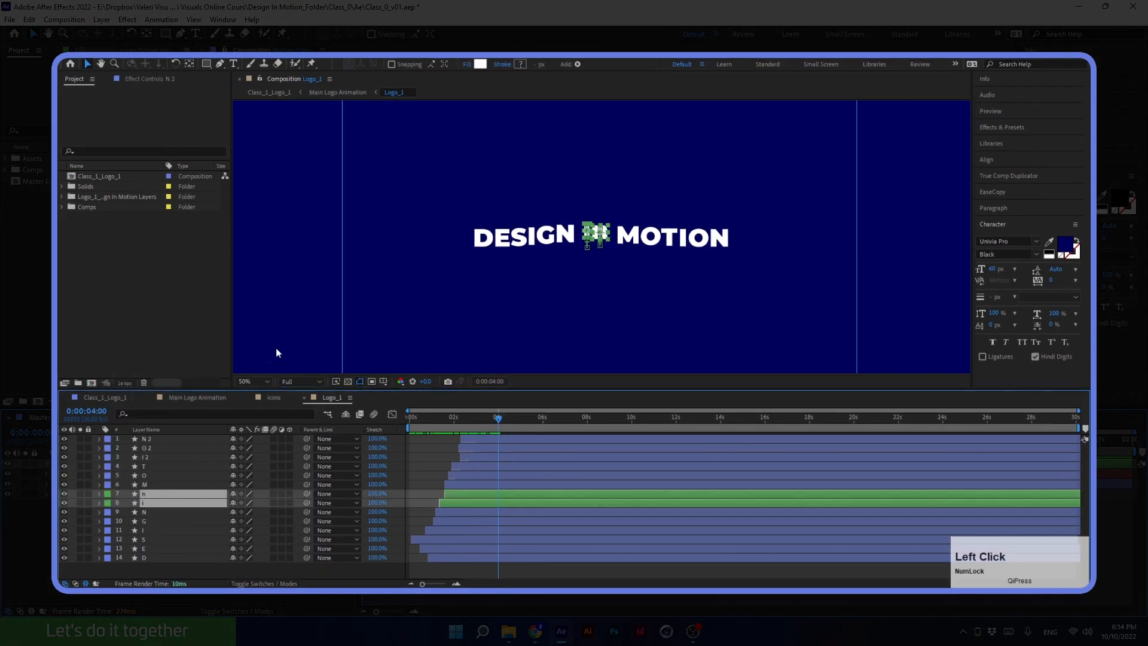
# Set the label of the six letter layers forming "DESIGN" to Yellow and deselect them.
pyautogui.moveTo(436, 203); pyautogui.dragTo(568, 274)
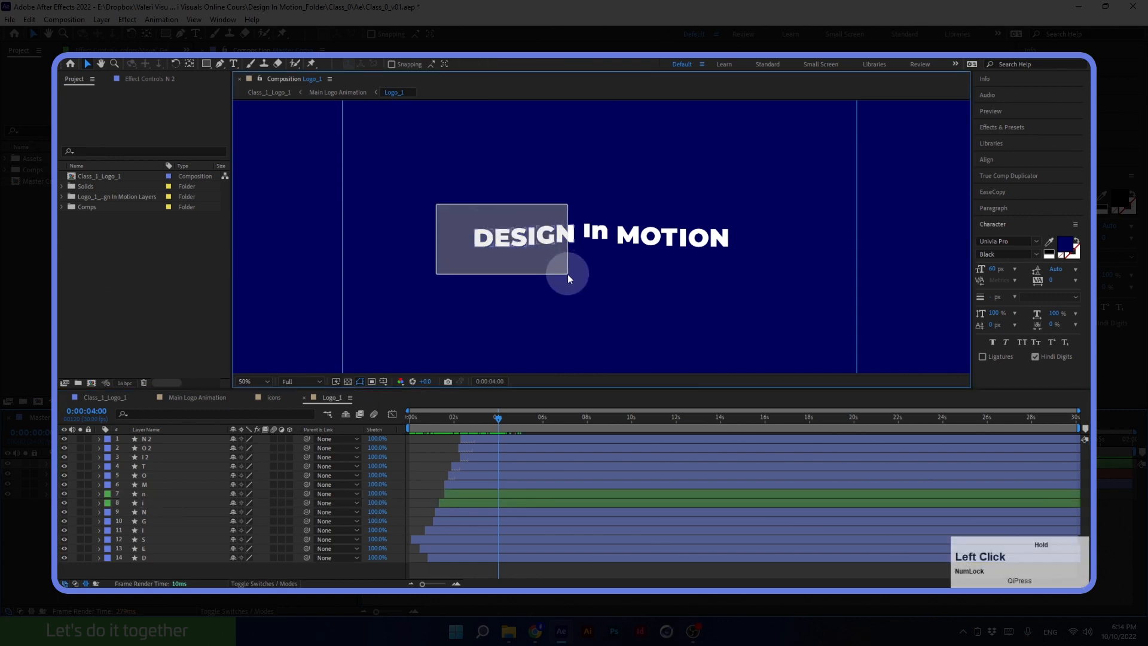
pyautogui.click(106, 530)
pyautogui.click(136, 329)
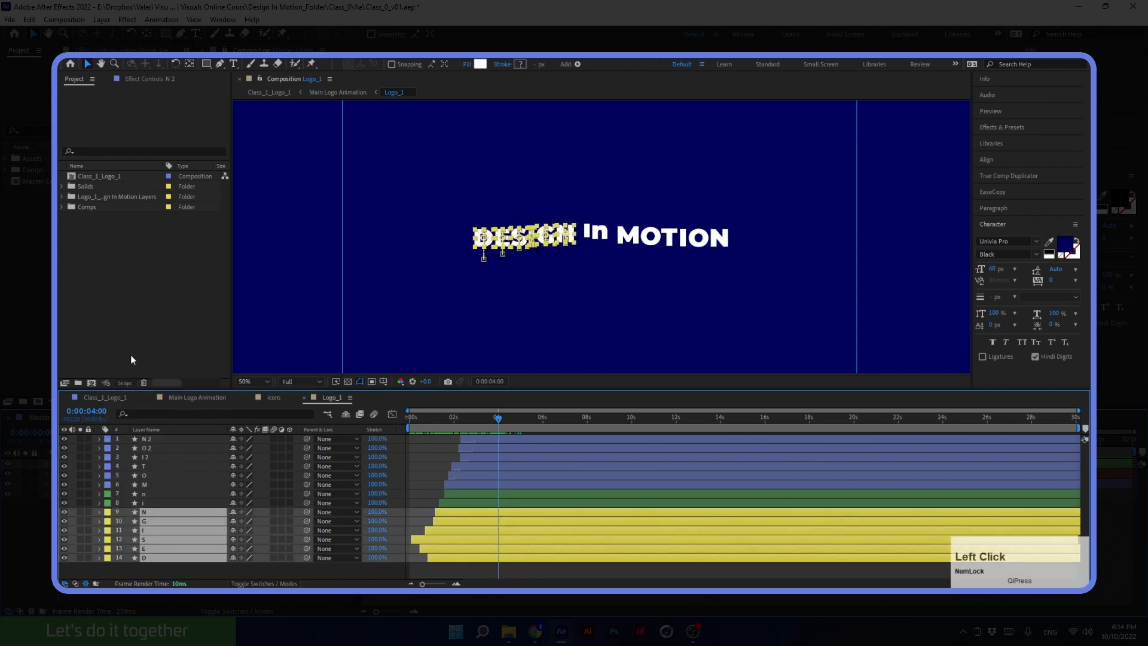
pyautogui.click(335, 569)
# Go to 0:00:02:10, select the whole yellow label group, and reveal the keyframed properties of its layers.
pyautogui.moveTo(496, 418); pyautogui.dragTo(461, 451)
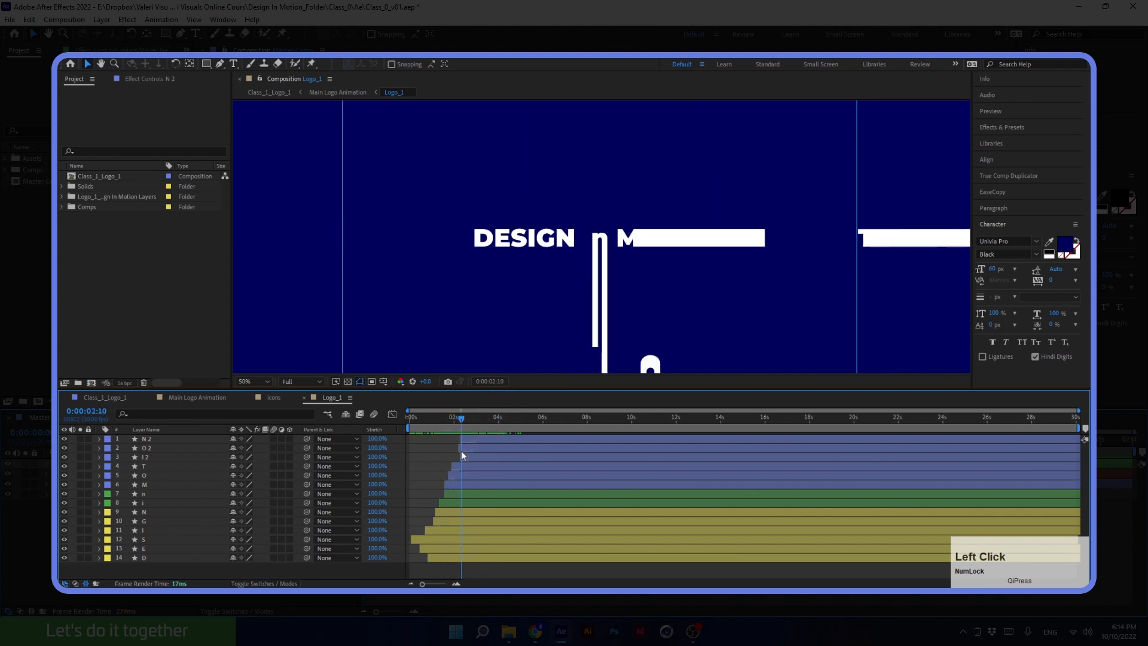
pyautogui.click(108, 519)
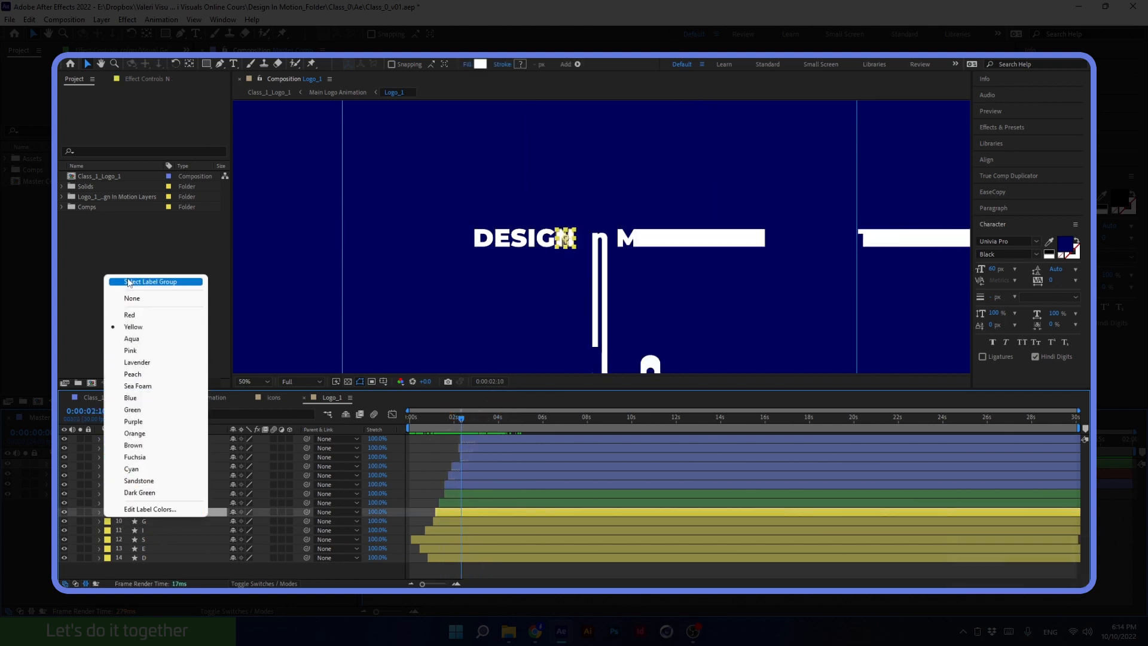
pyautogui.click(128, 283)
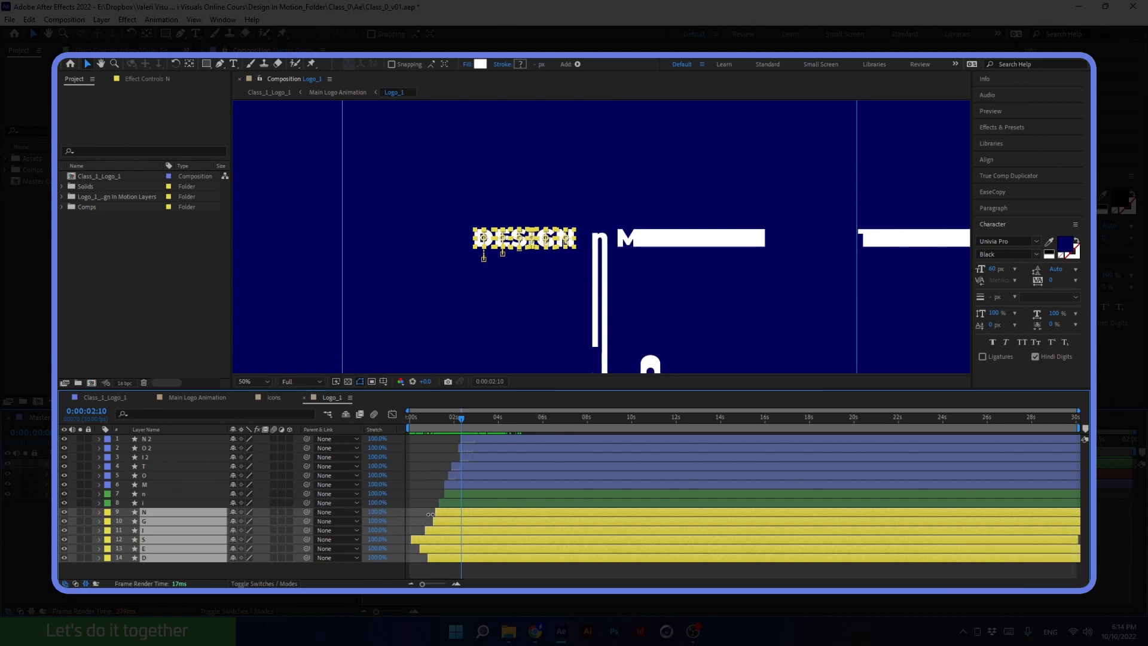
pyautogui.press('u')
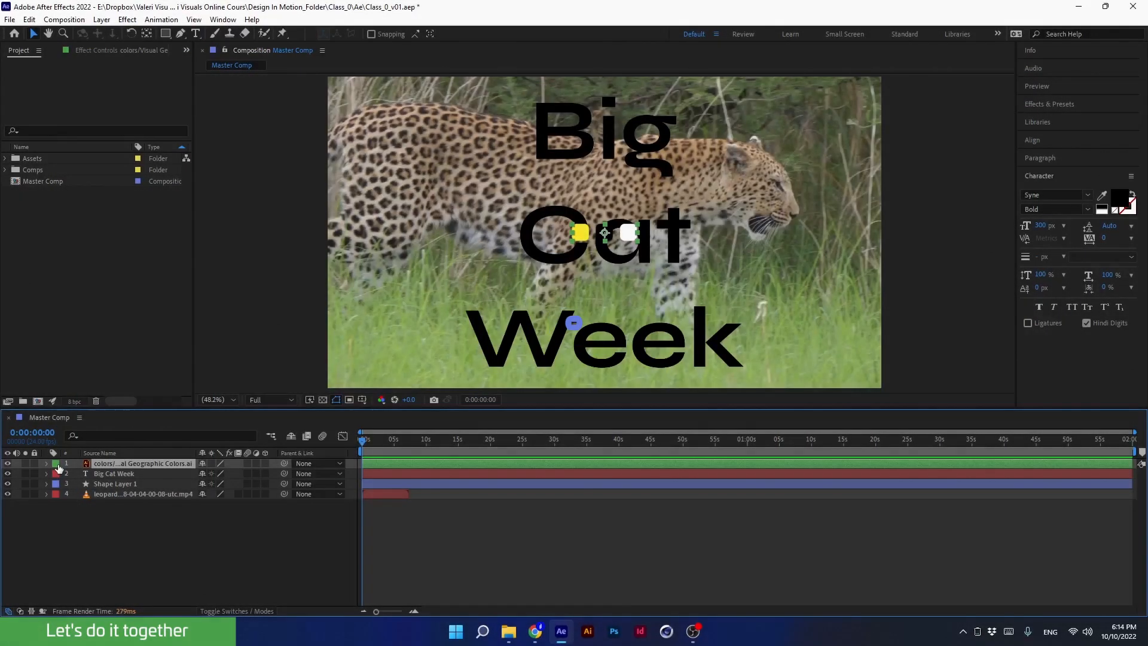
# Back in Master Comp, set the colors layer's label to Yellow.
pyautogui.click(57, 465)
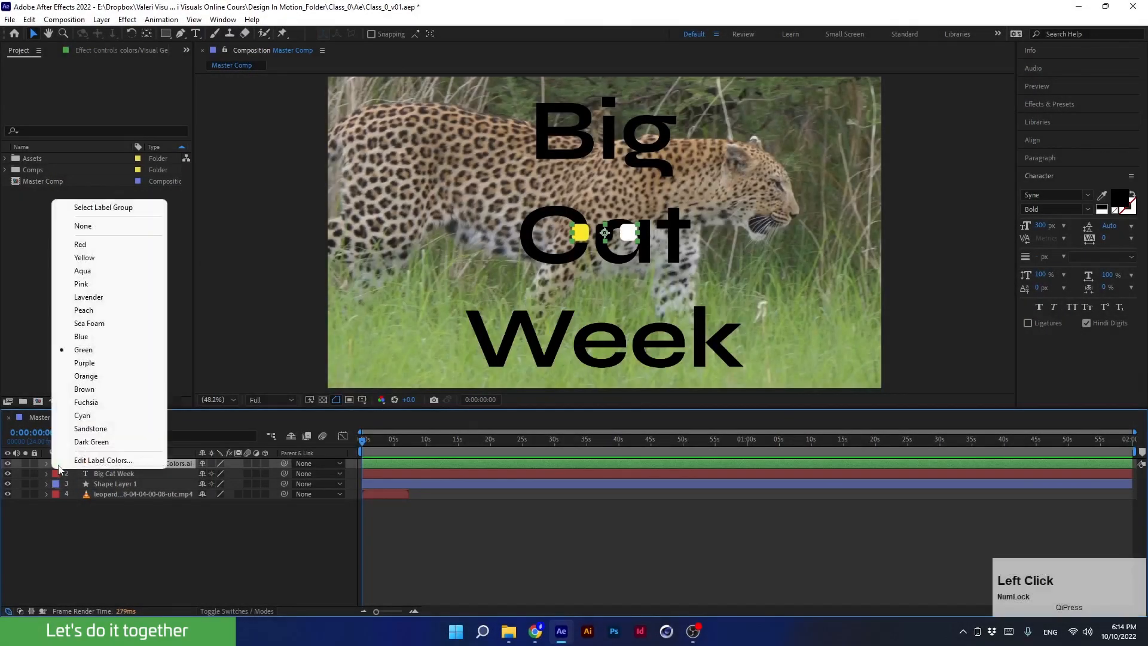
pyautogui.click(87, 258)
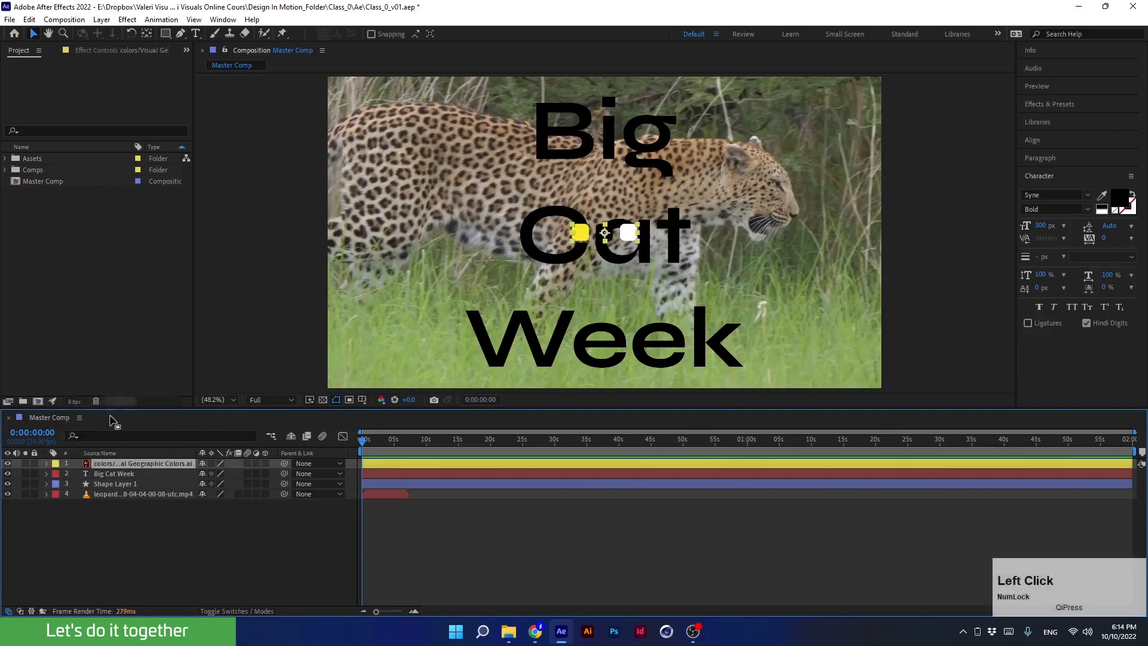
# Examine the label defaults and label colors in the Labels preferences, including the color picker for Dark Green, without changing anything.
pyautogui.click(57, 465)
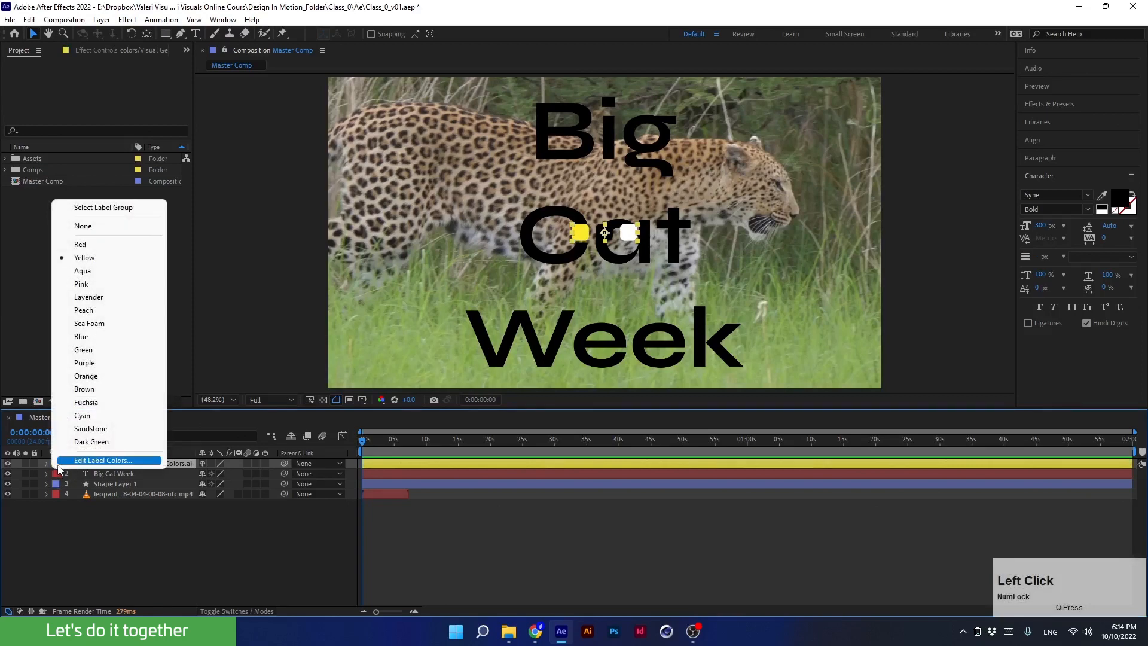
pyautogui.click(84, 461)
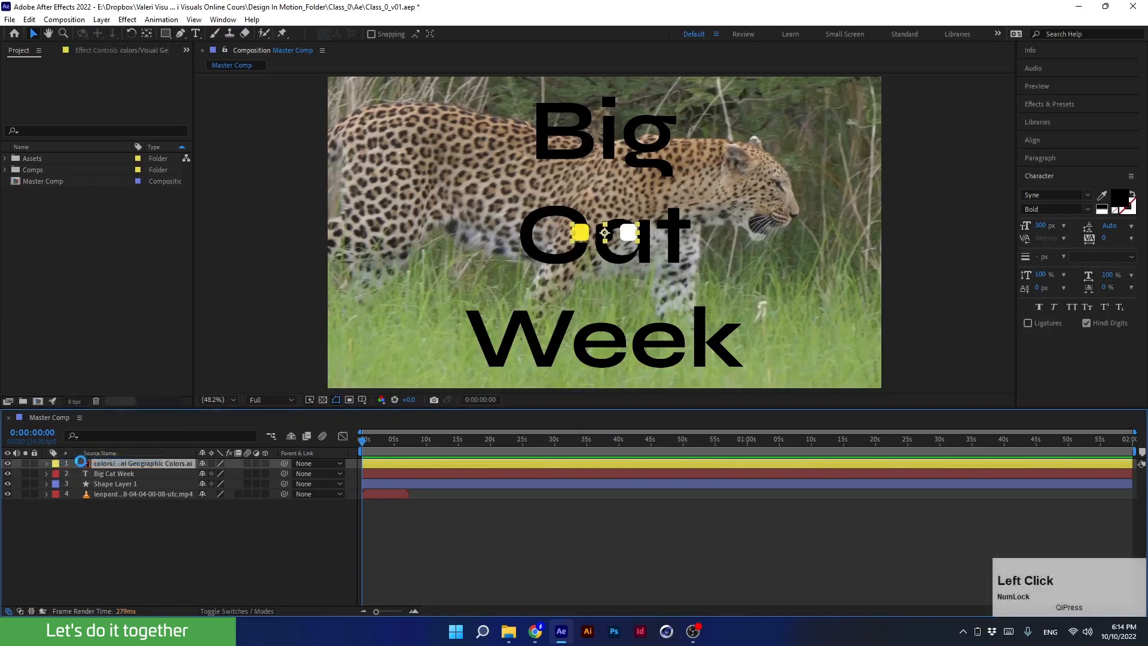
pyautogui.moveTo(660, 190); pyautogui.dragTo(372, 145)
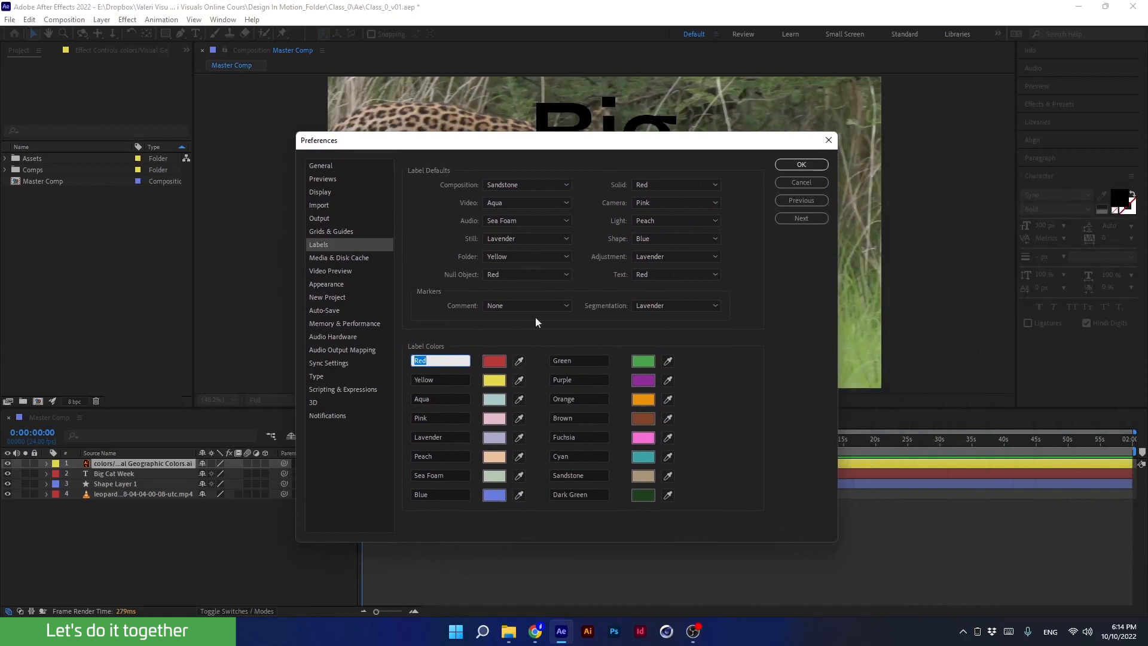
pyautogui.click(645, 495)
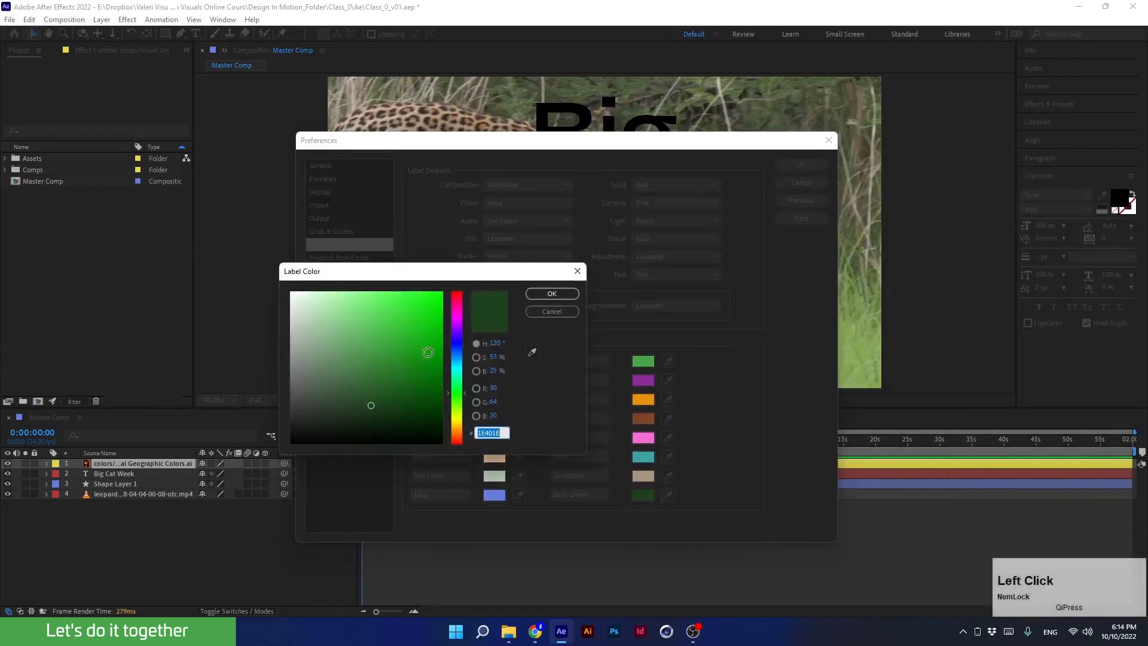
pyautogui.click(553, 312)
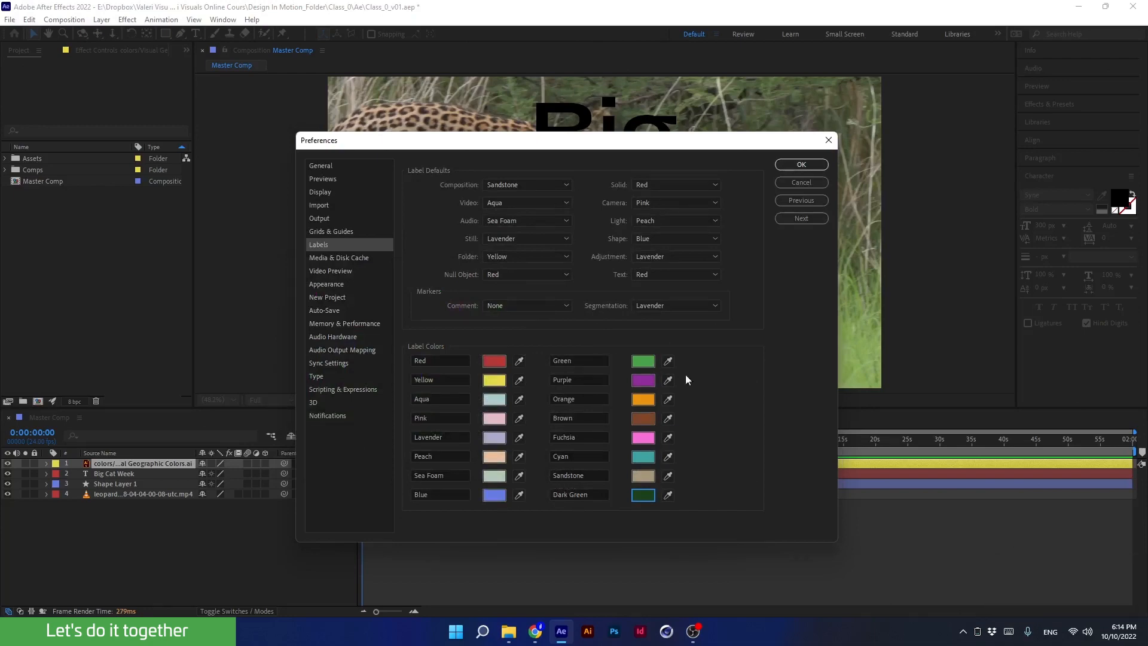
pyautogui.click(801, 164)
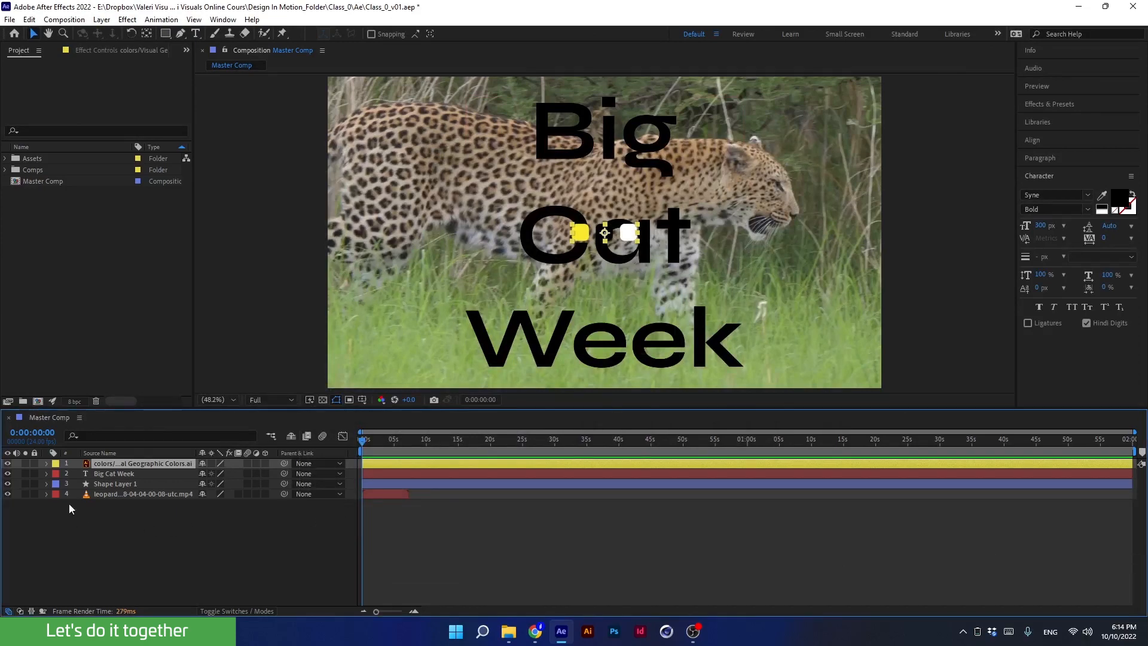
# Place the colors layer below the Big Cat Week text layer and move its swatches over the lower part of the "C" in "Cat".
pyautogui.click(64, 452)
pyautogui.moveTo(105, 464); pyautogui.dragTo(107, 478)
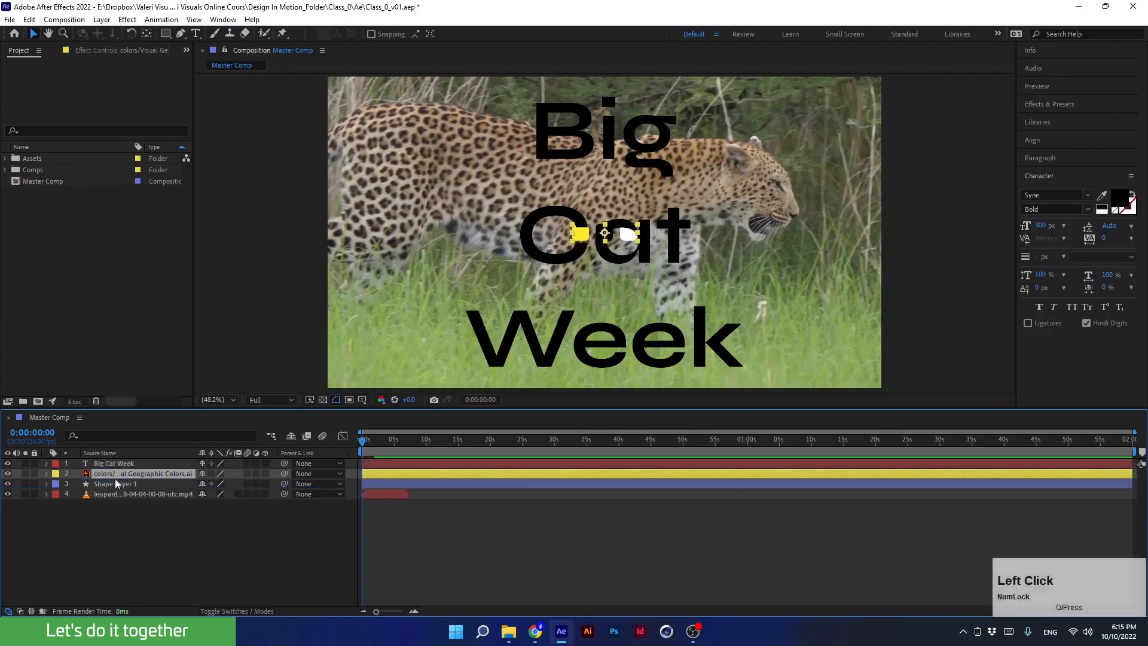
pyautogui.scroll(1, 612, 229)
pyautogui.scroll(2, 614, 230)
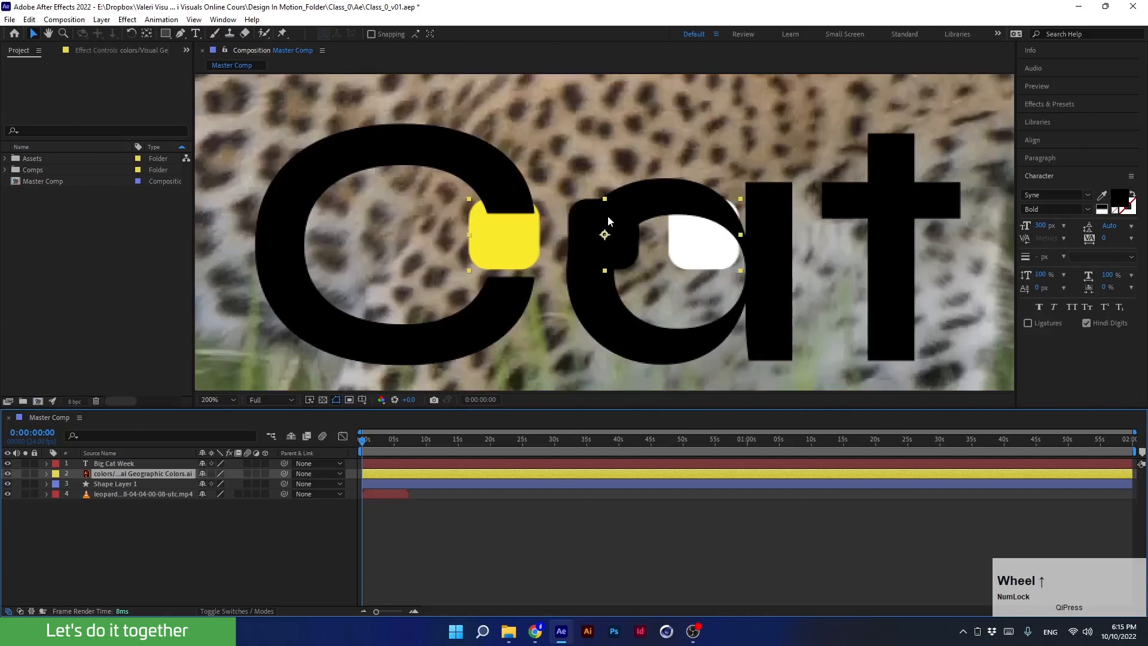
pyautogui.click(470, 297)
pyautogui.moveTo(470, 297); pyautogui.dragTo(377, 357)
# Reorder the colors layer above the Big Cat Week text layer, at the top of the layer stack.
pyautogui.click(125, 464)
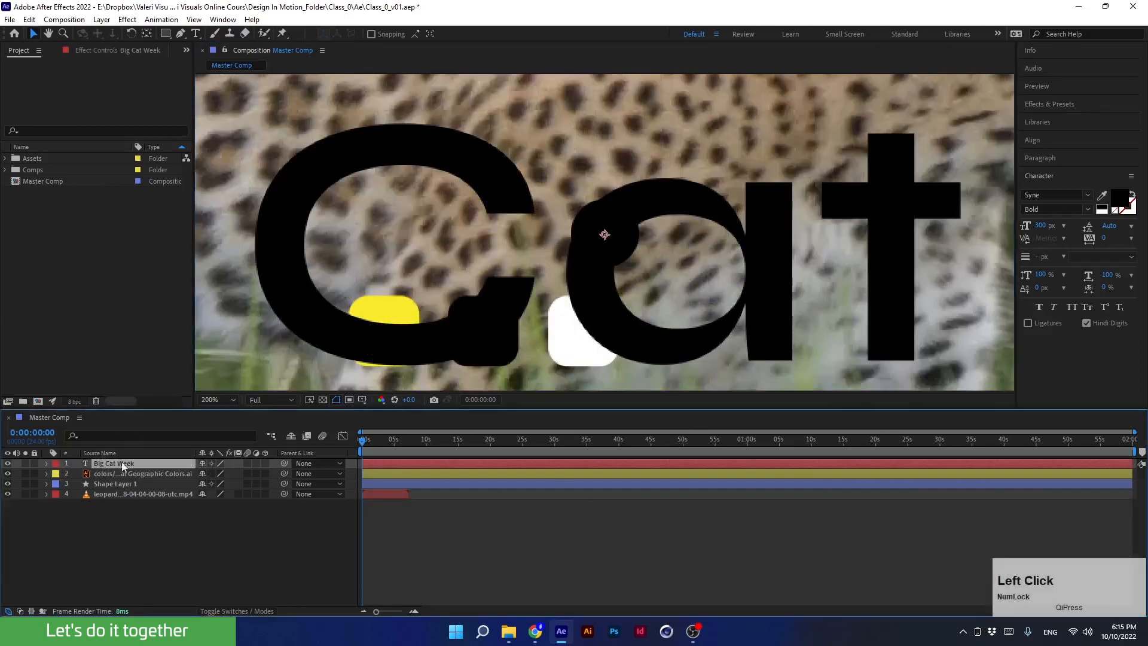
pyautogui.moveTo(119, 474); pyautogui.dragTo(112, 465)
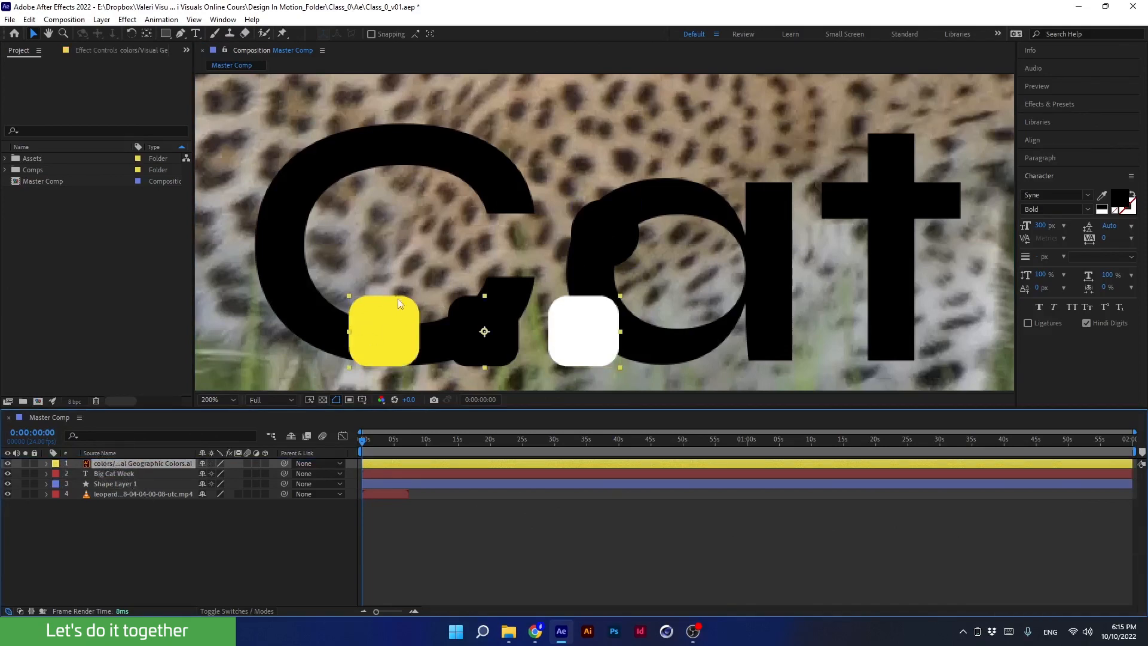
pyautogui.scroll(-2, 369, 301)
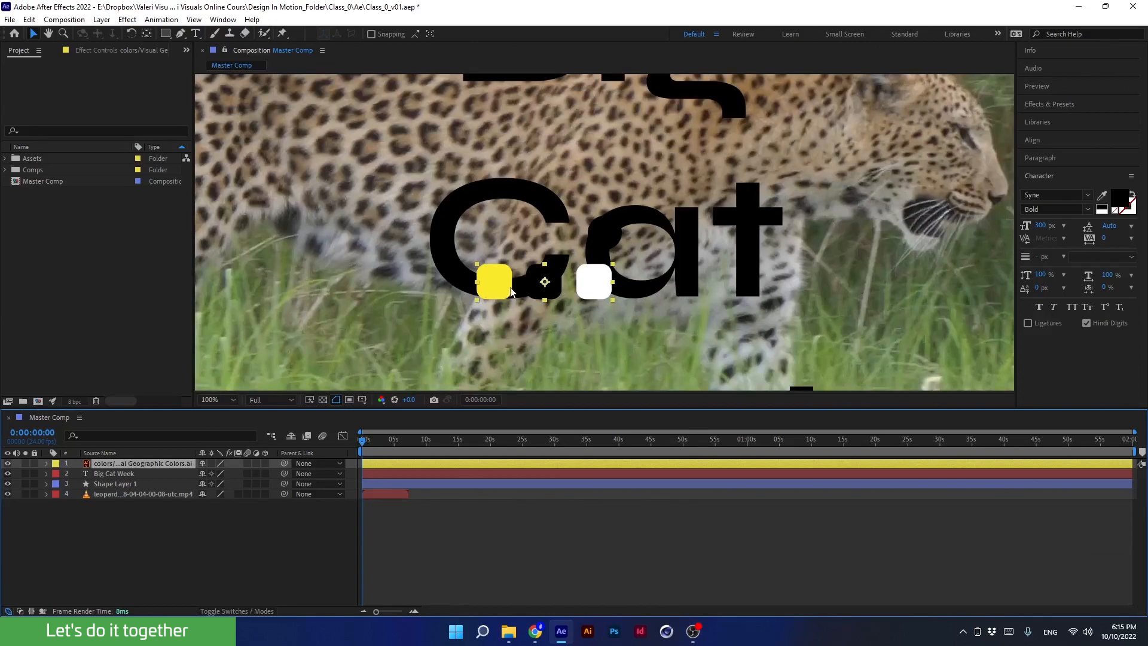
# Undo the last move of the color swatches and fit the whole composition in the viewer.
pyautogui.hotkey('ctrl', 'z')
pyautogui.hotkey('shift', '/')
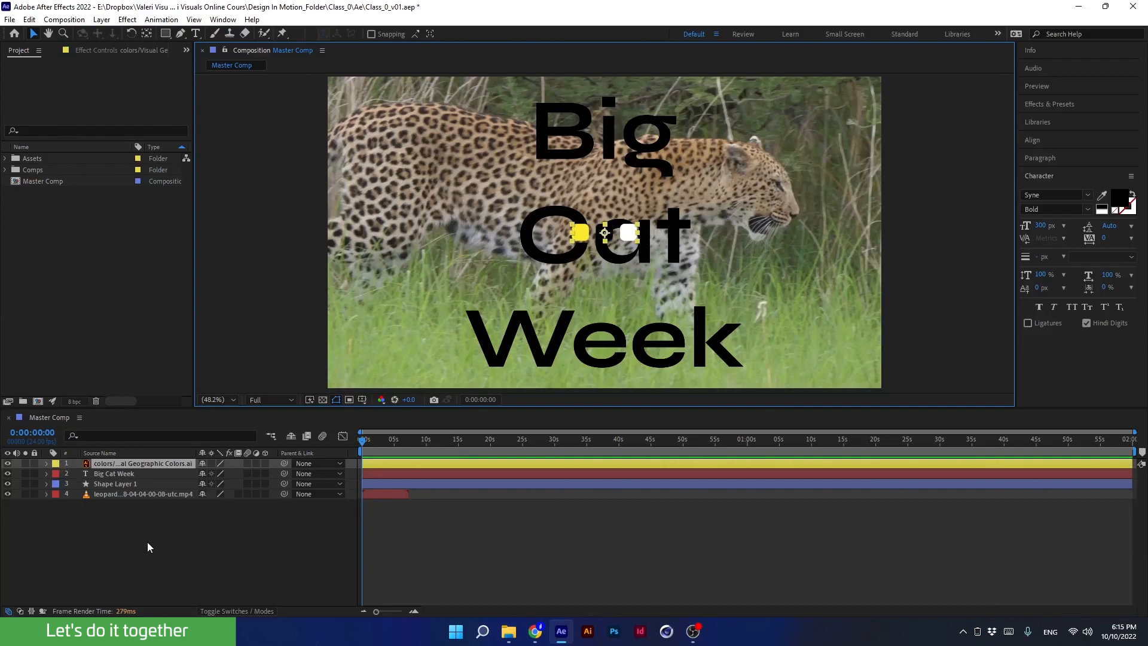
# Compare the layer names with their source names and locate the colors layer's source file in the Assets folder.
pyautogui.click(96, 454)
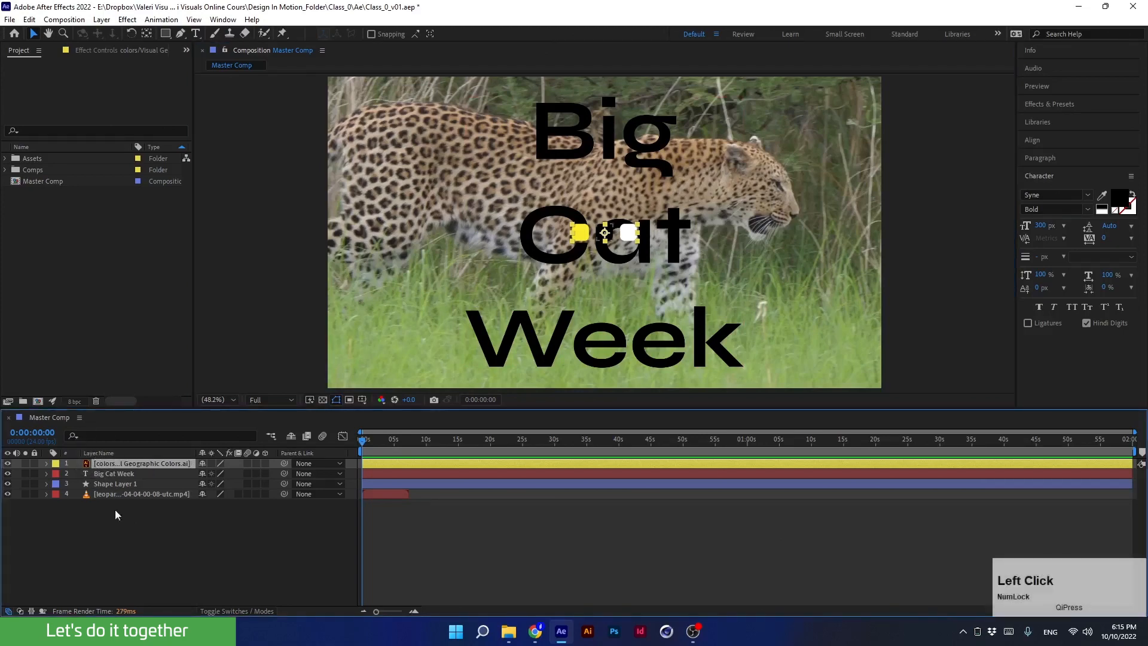
pyautogui.click(88, 454)
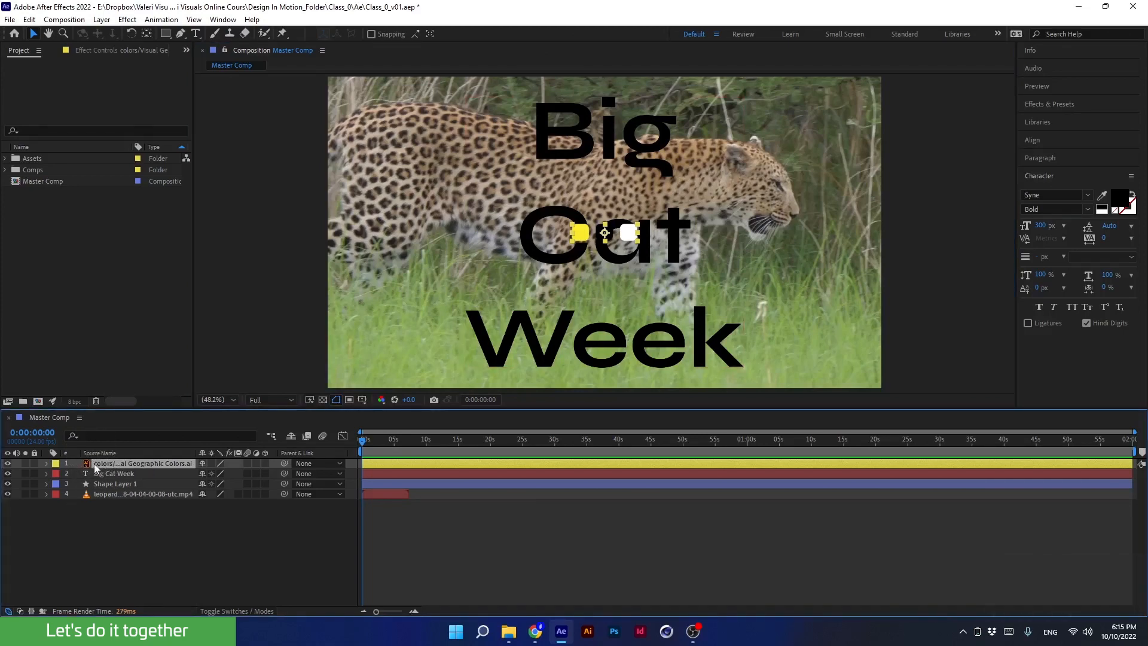
pyautogui.click(6, 159)
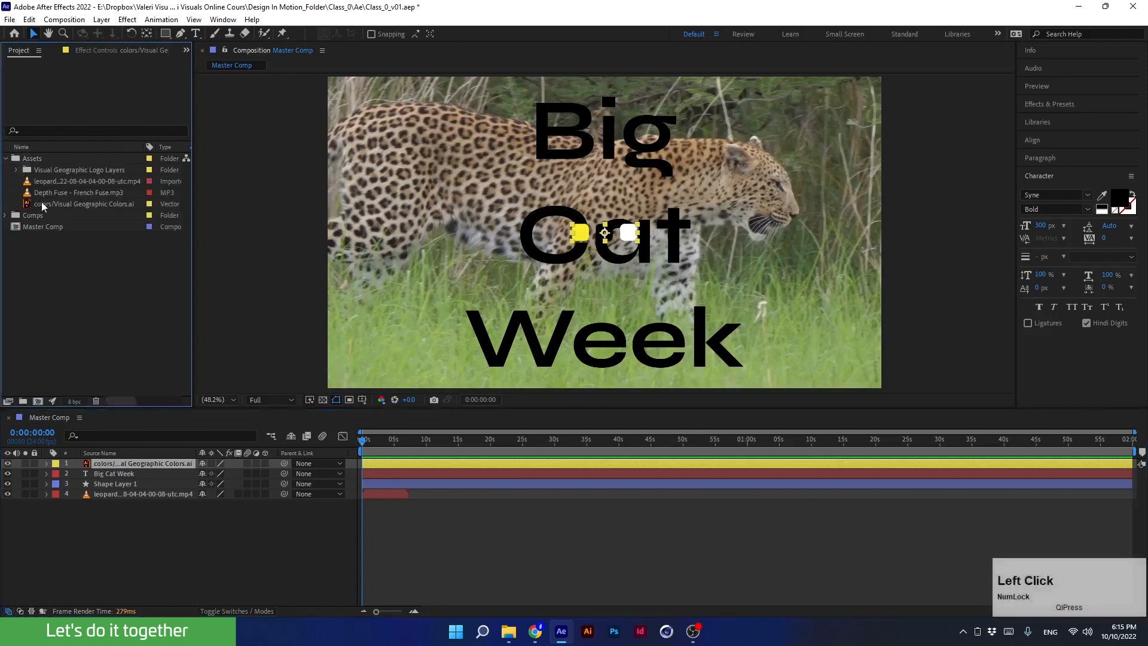
pyautogui.click(44, 205)
# Rename the colors layer as "color 1" and switch the name column back to source names.
pyautogui.click(102, 464)
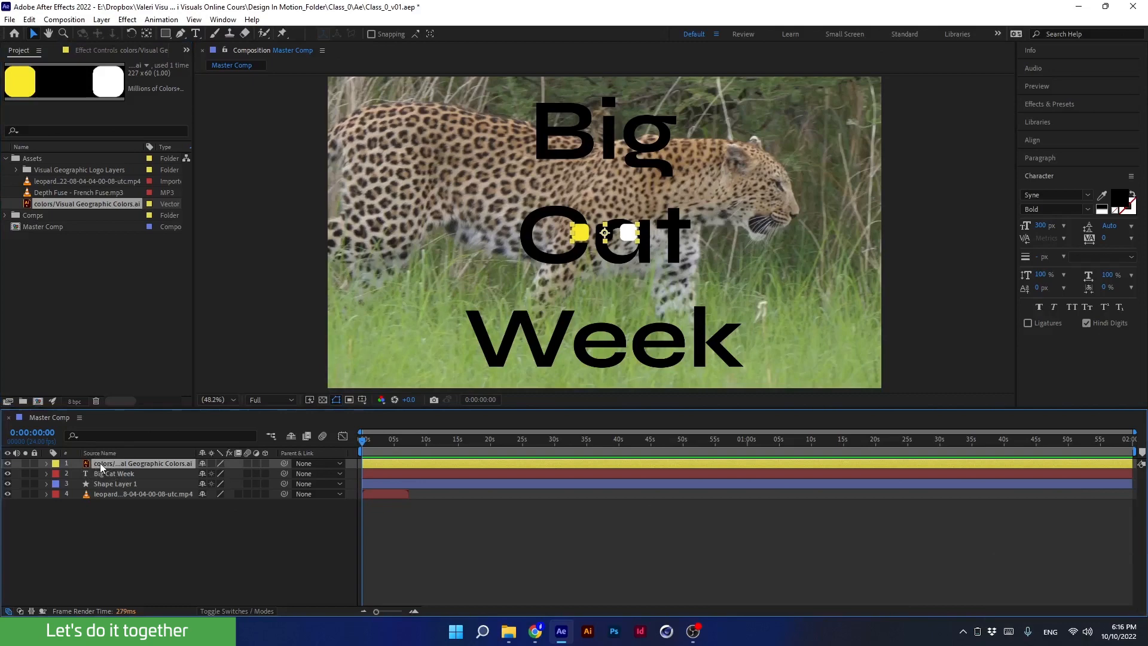
pyautogui.press('Return')
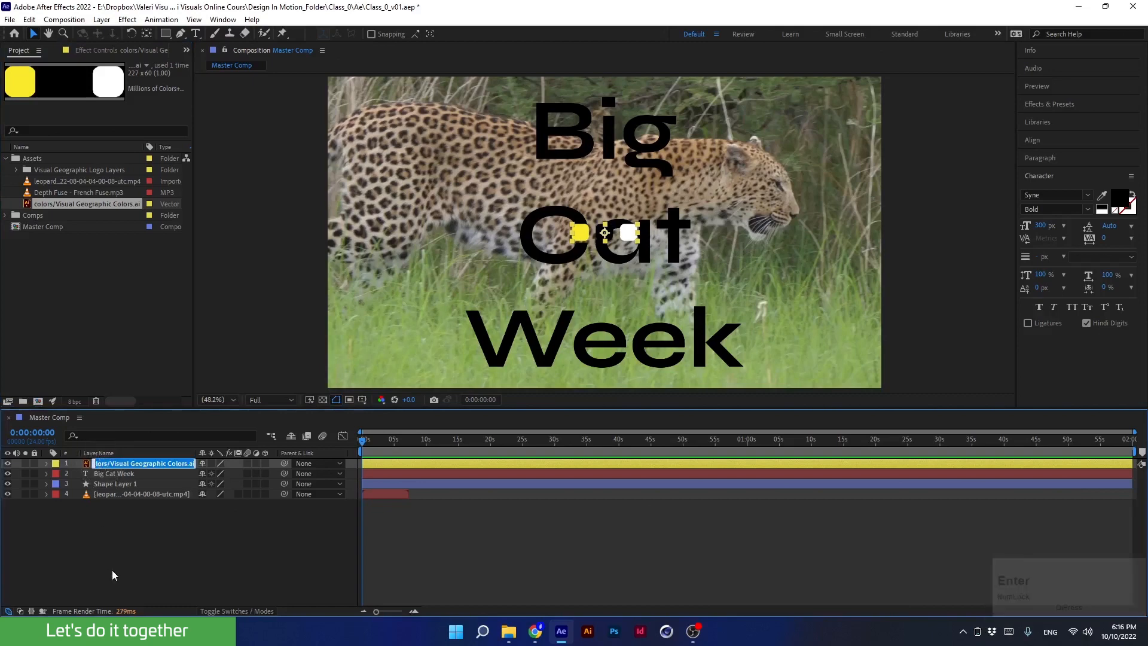
pyautogui.write('color 1')
pyautogui.press('Return')
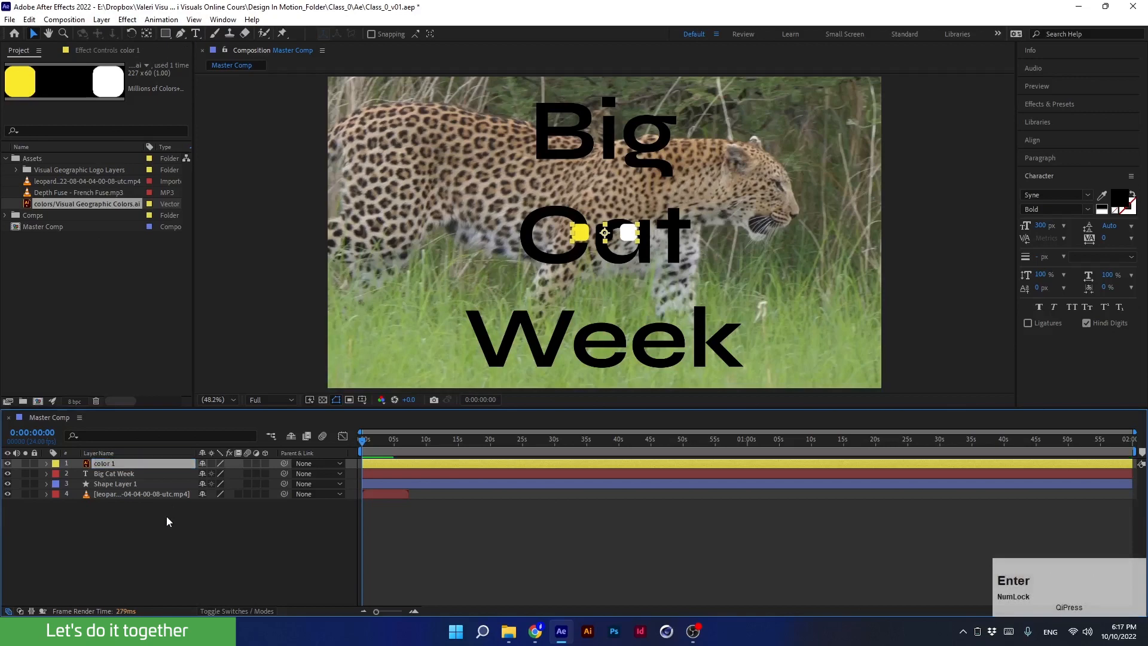
pyautogui.click(136, 555)
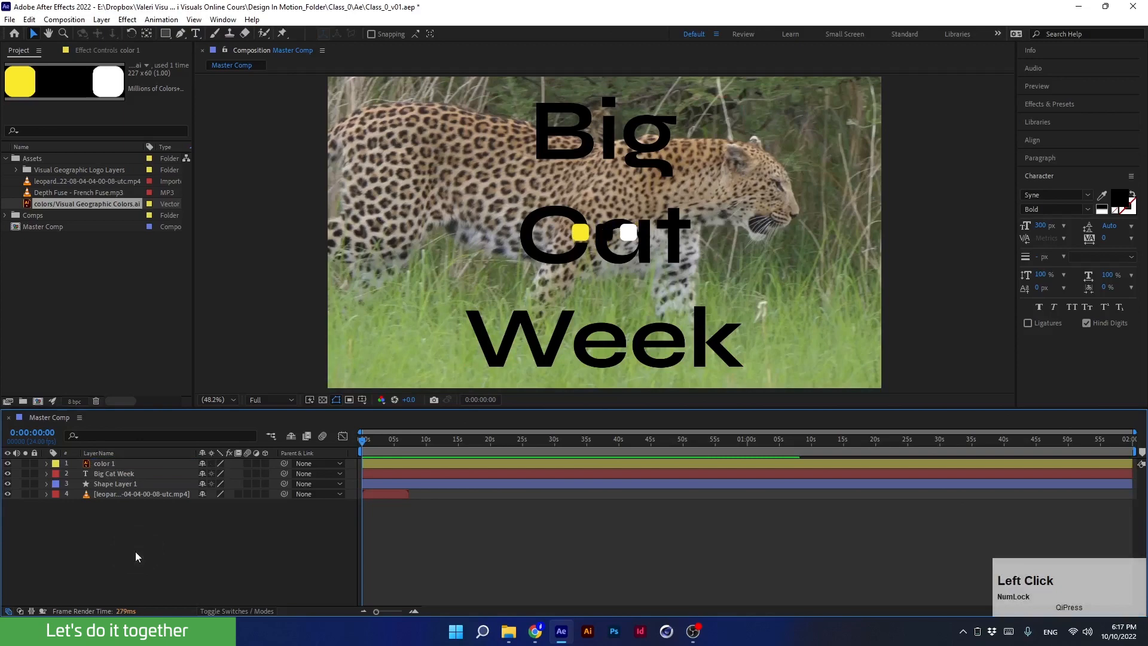
pyautogui.click(91, 452)
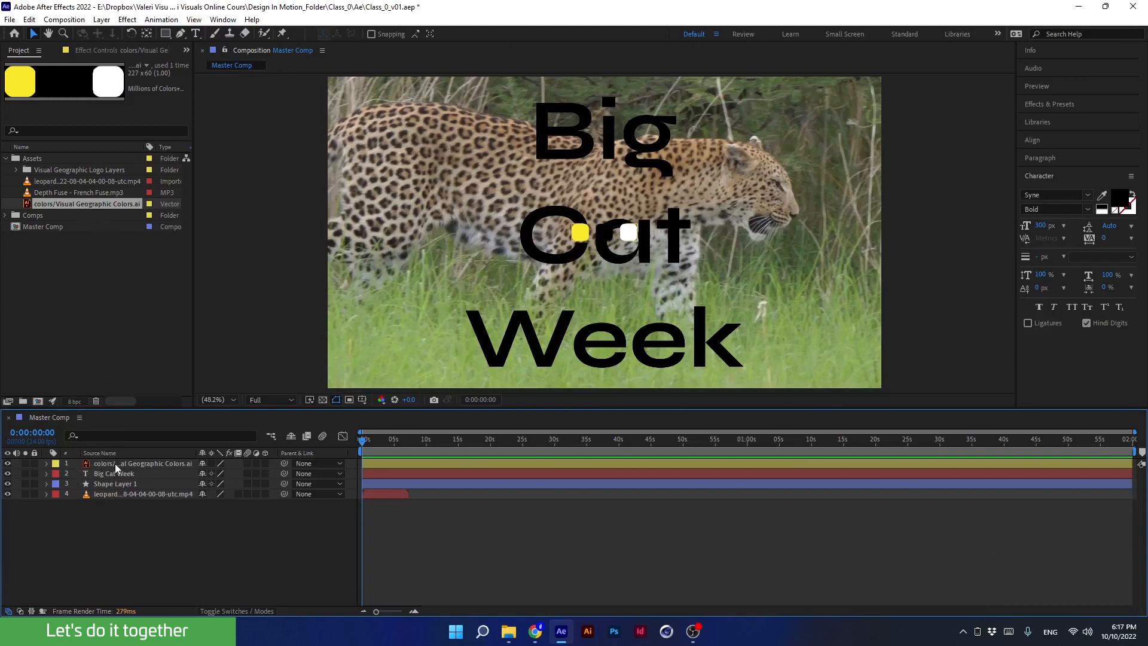
pyautogui.click(115, 464)
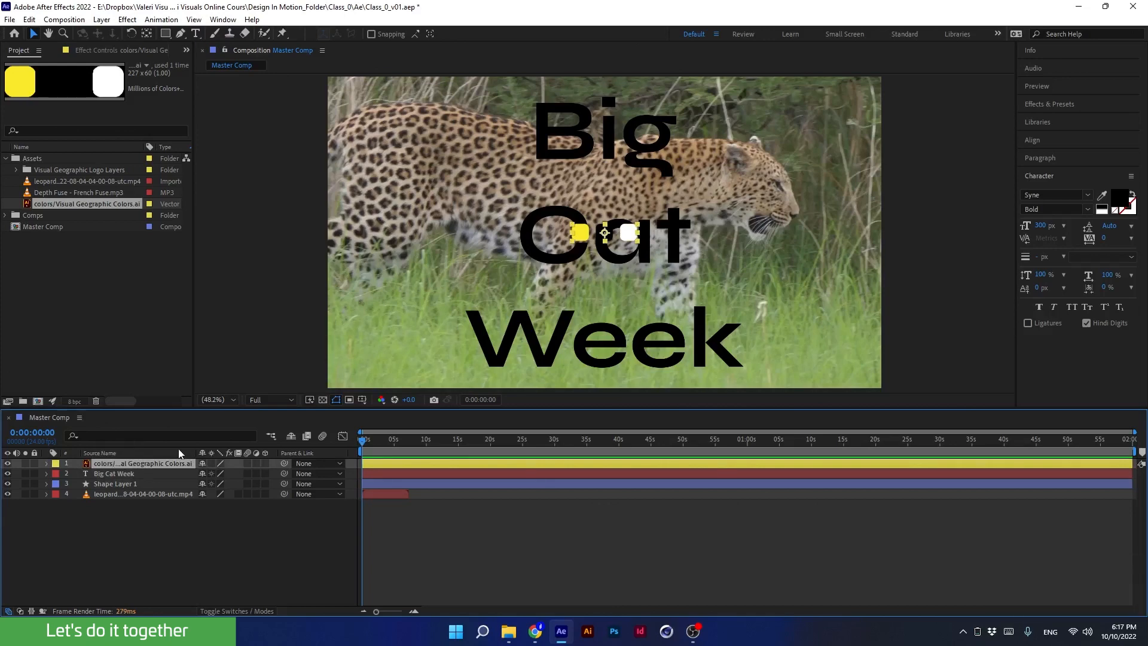
# Magnify the timeline's column headers, widen the Source Name column, and adjust the Name column of the project's file list.
pyautogui.press('super+plus')
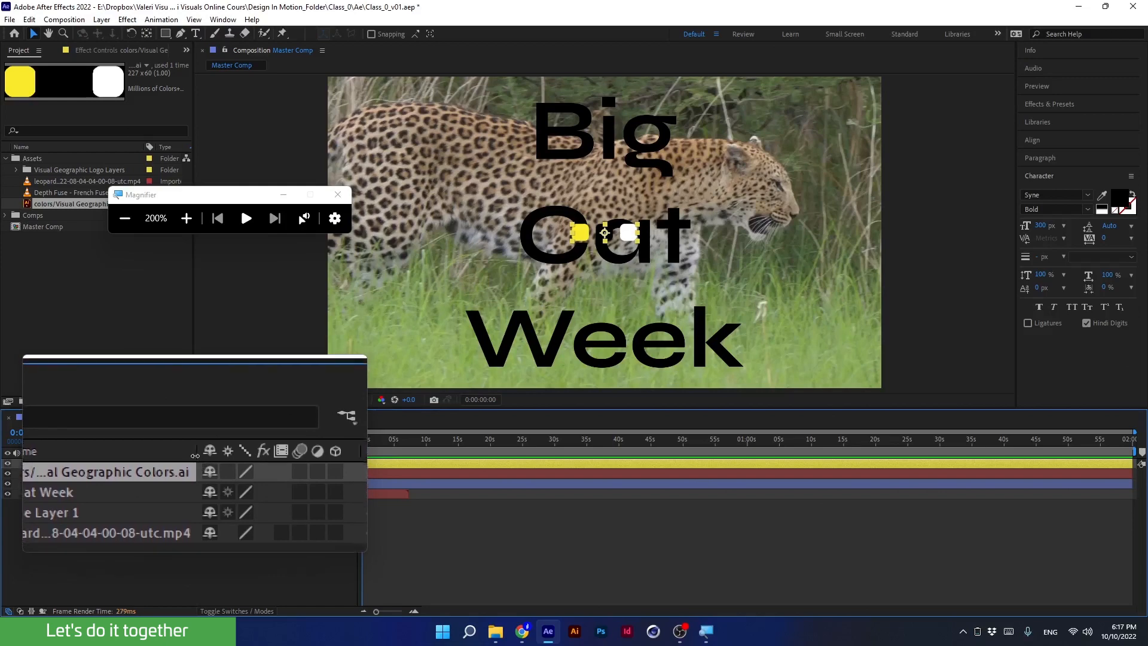
pyautogui.moveTo(195, 451); pyautogui.dragTo(217, 469)
pyautogui.press('super+Escape')
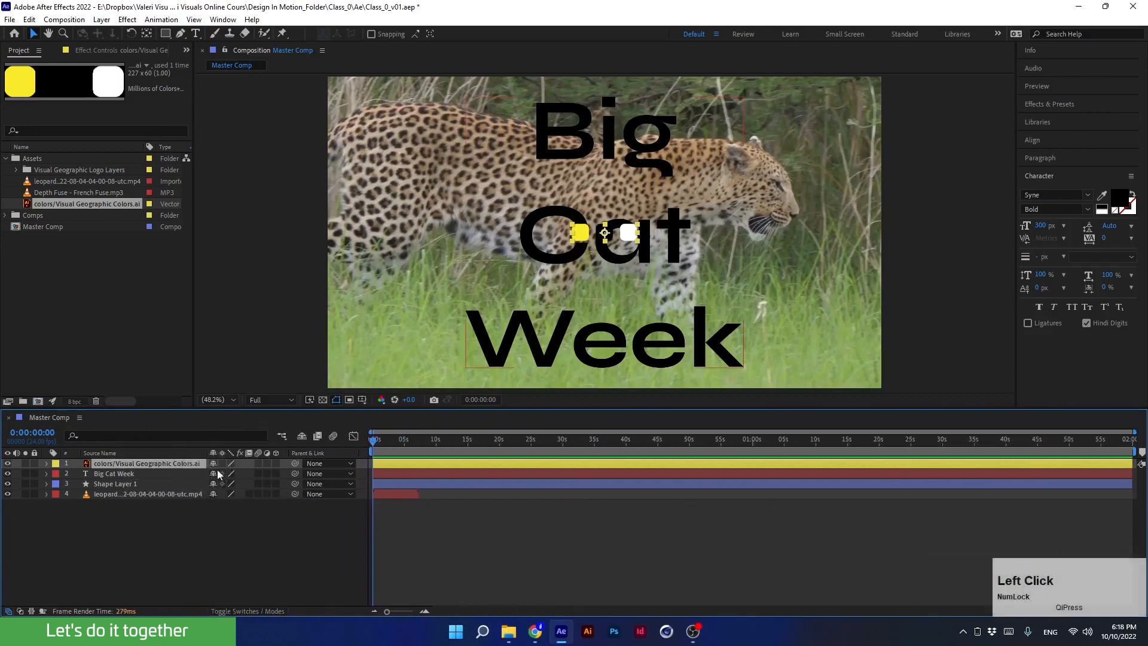
pyautogui.moveTo(287, 443); pyautogui.dragTo(331, 458)
pyautogui.moveTo(142, 146); pyautogui.dragTo(136, 169)
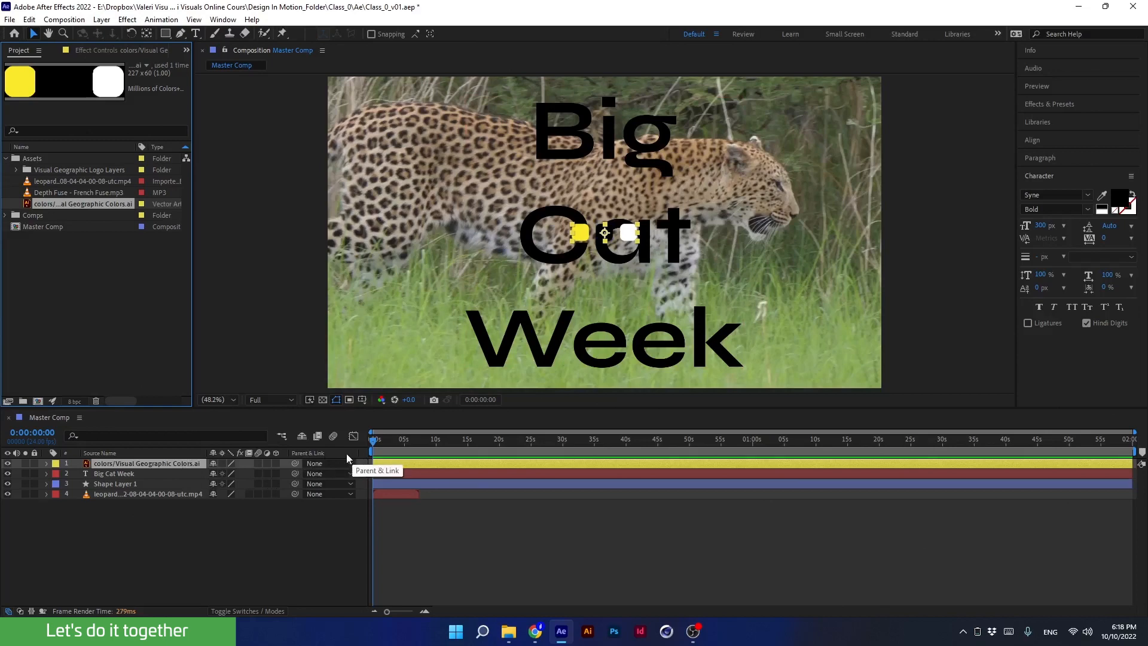
# Display the Stretch column in the timeline and hide it again.
pyautogui.rightClick(361, 457)
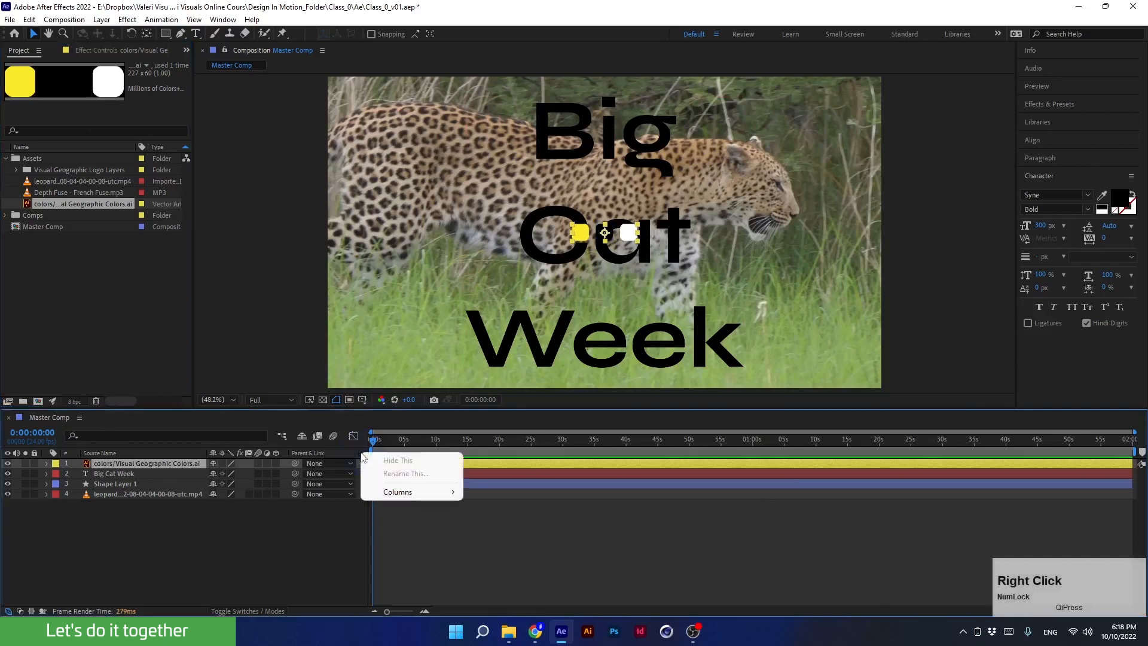
pyautogui.moveTo(394, 492)
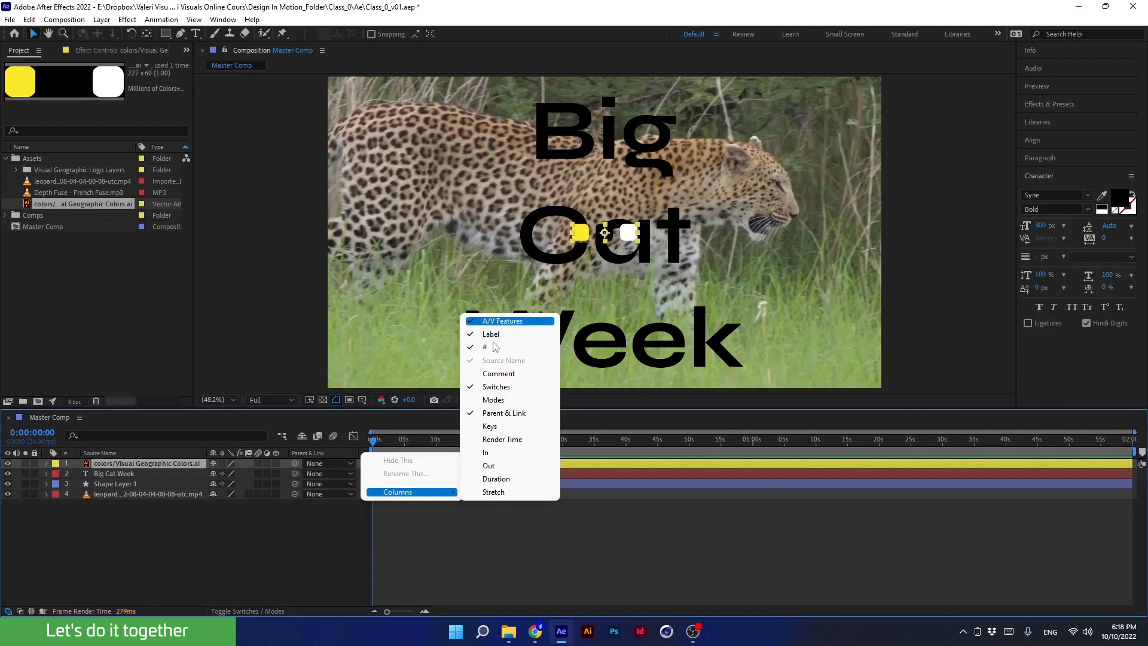
pyautogui.click(489, 492)
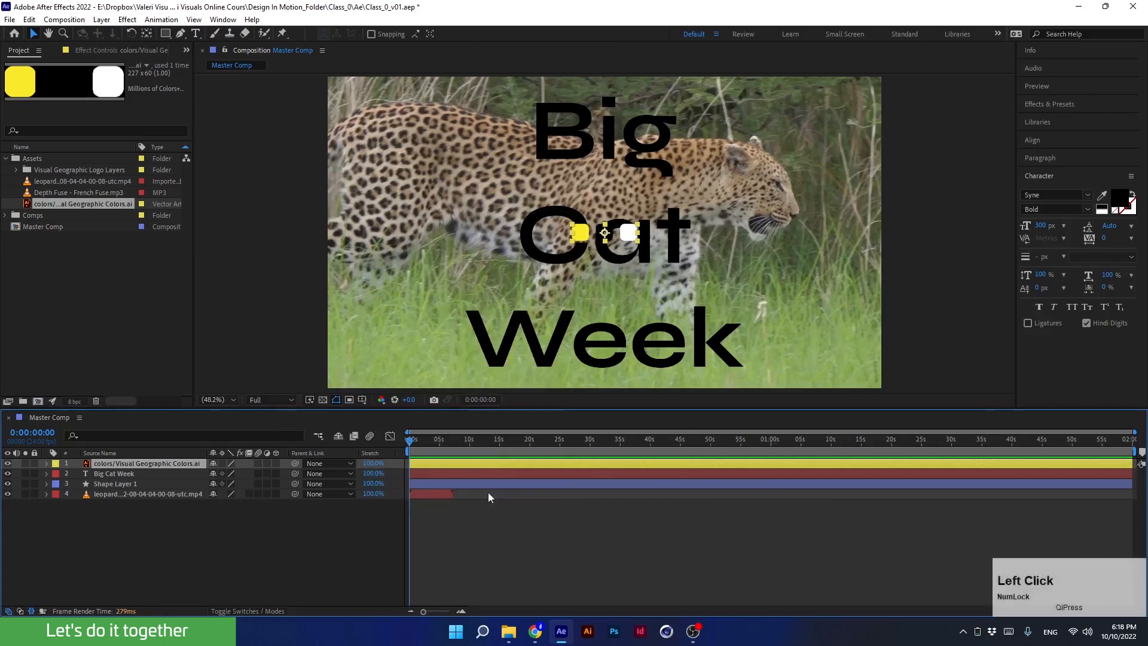
pyautogui.rightClick(392, 451)
pyautogui.moveTo(485, 491)
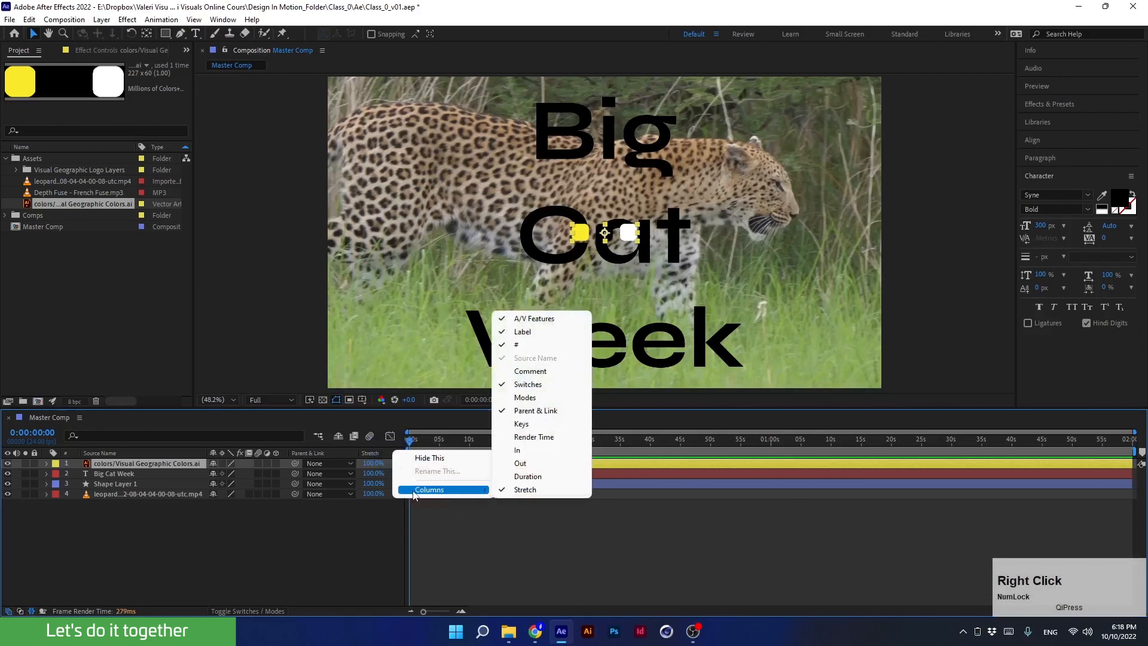
pyautogui.click(521, 490)
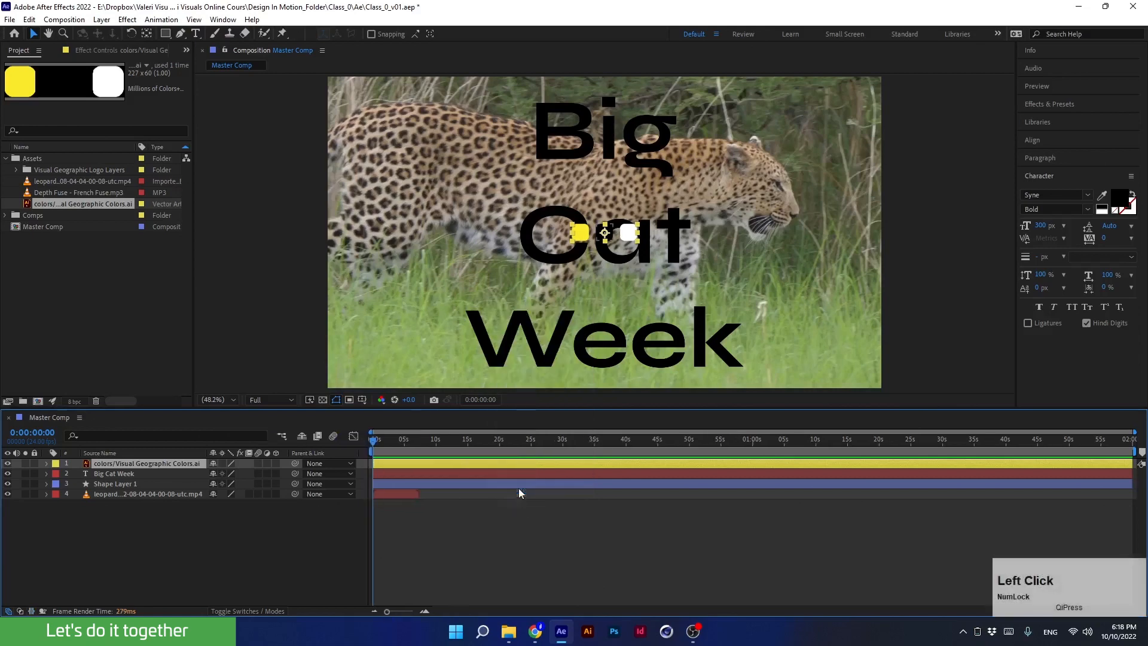
# Toggle the Layer Switches, Transfer Controls, in/out and Render Time panes in turn, and swap the switches for the modes and back.
pyautogui.click(8, 611)
pyautogui.click(8, 611)
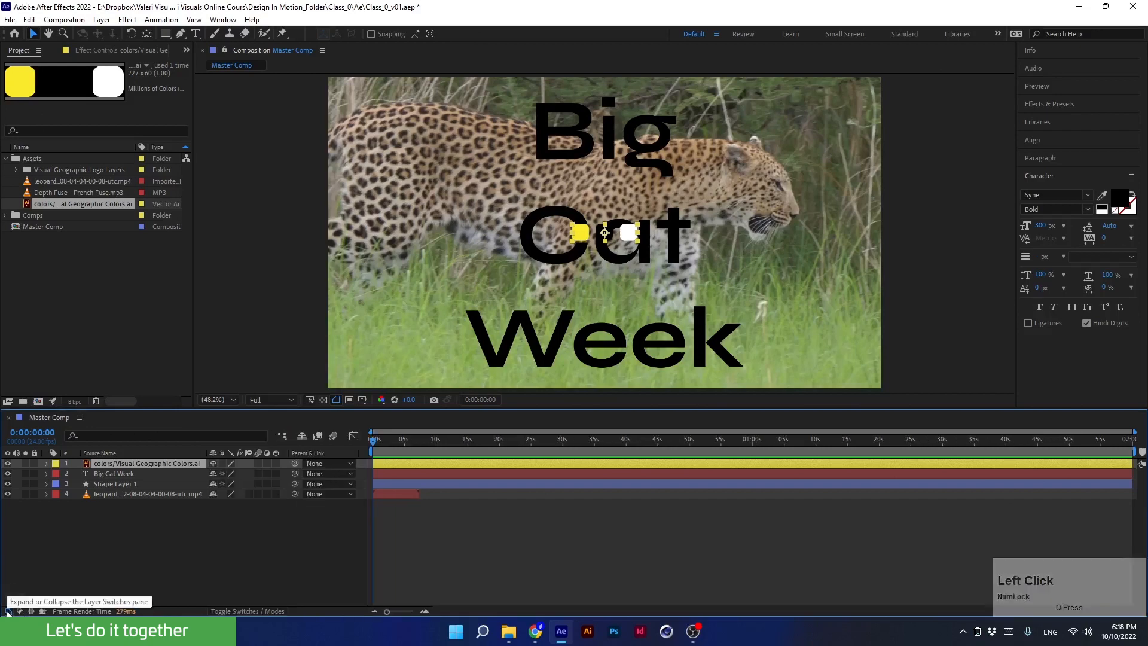
pyautogui.click(22, 611)
pyautogui.click(22, 611)
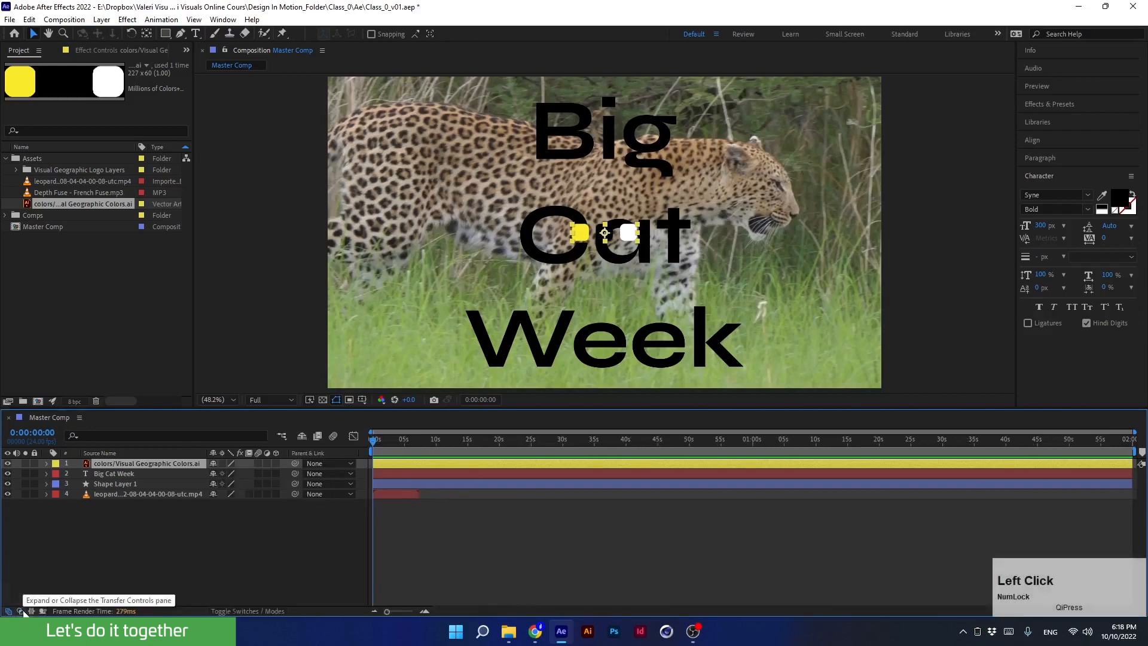
pyautogui.click(31, 611)
pyautogui.click(31, 612)
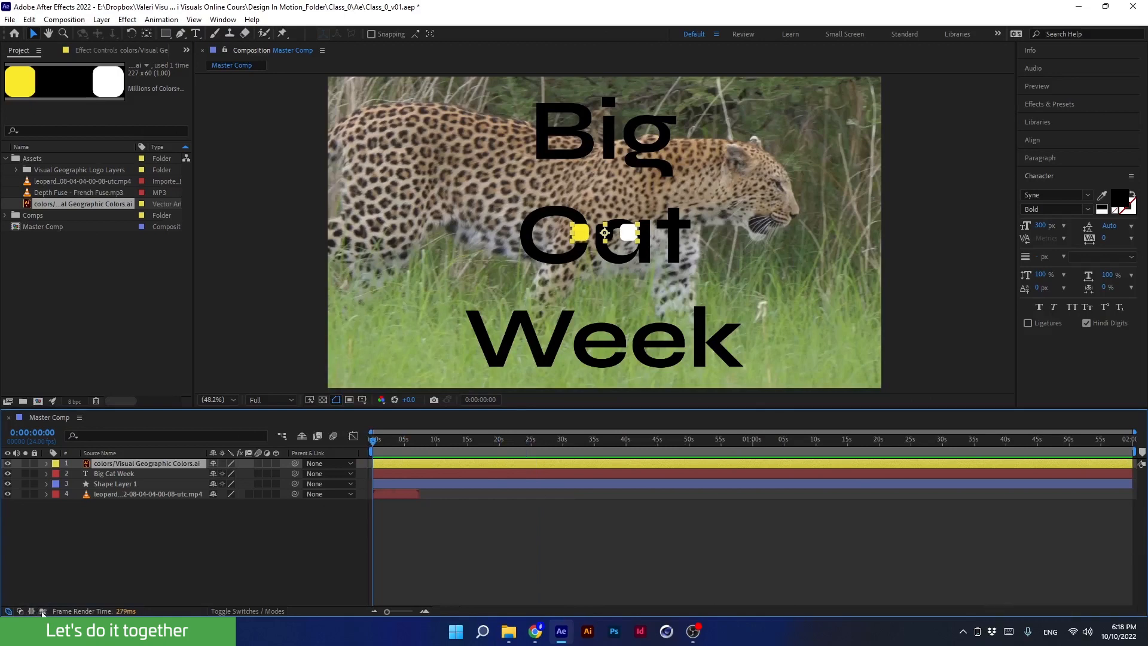
pyautogui.click(42, 611)
pyautogui.click(43, 611)
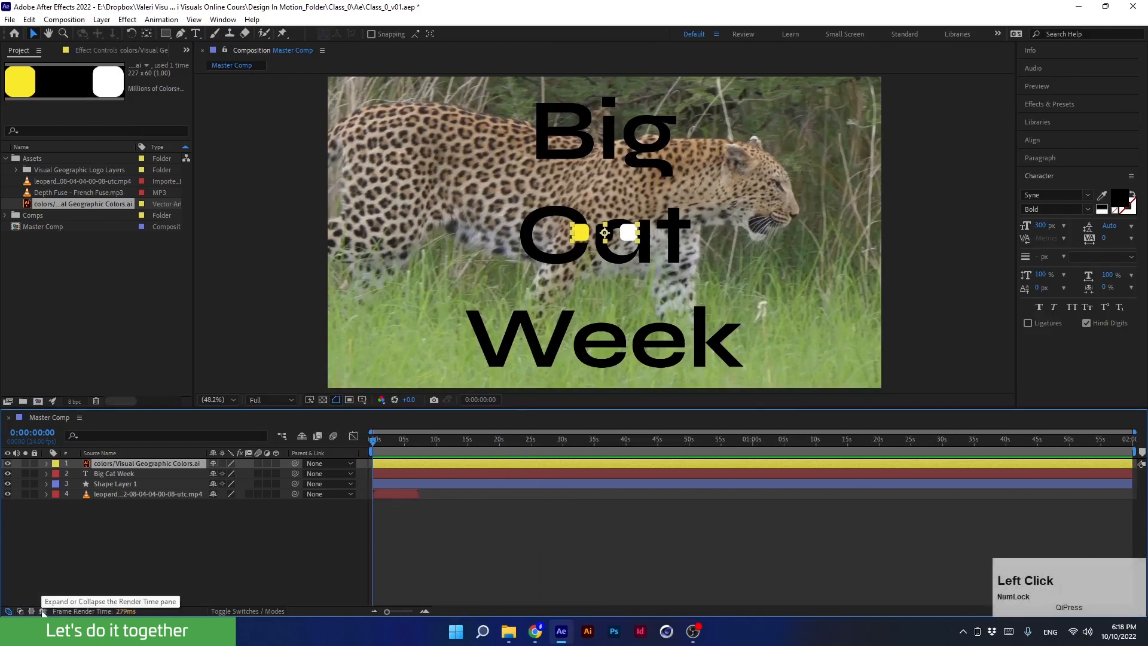
pyautogui.click(234, 611)
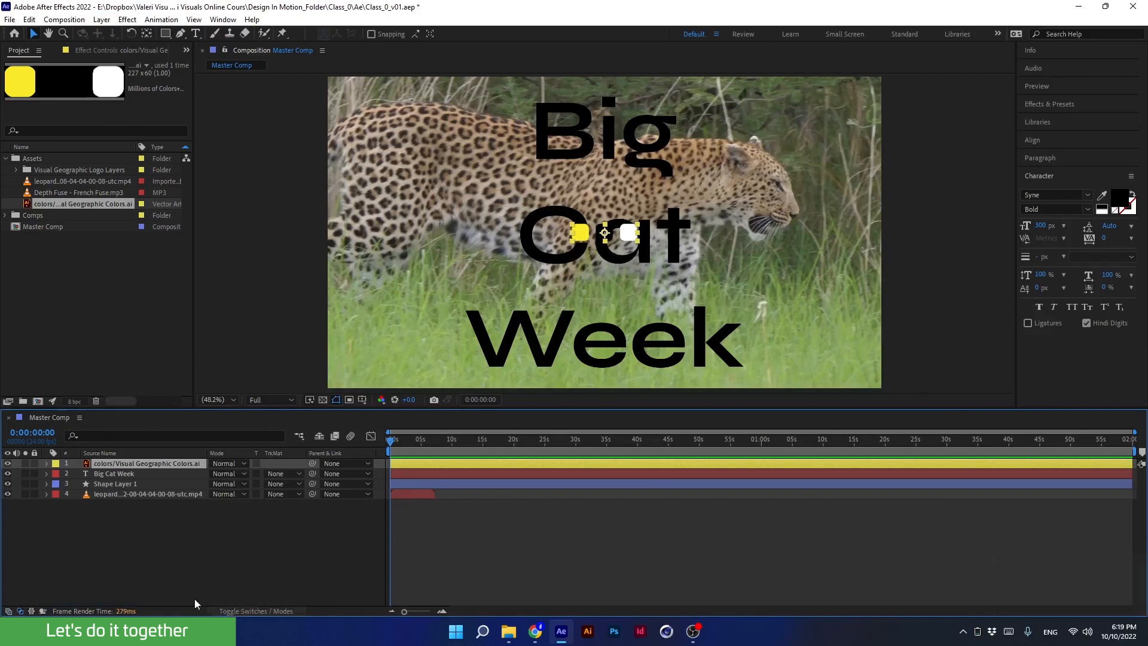
pyautogui.click(253, 610)
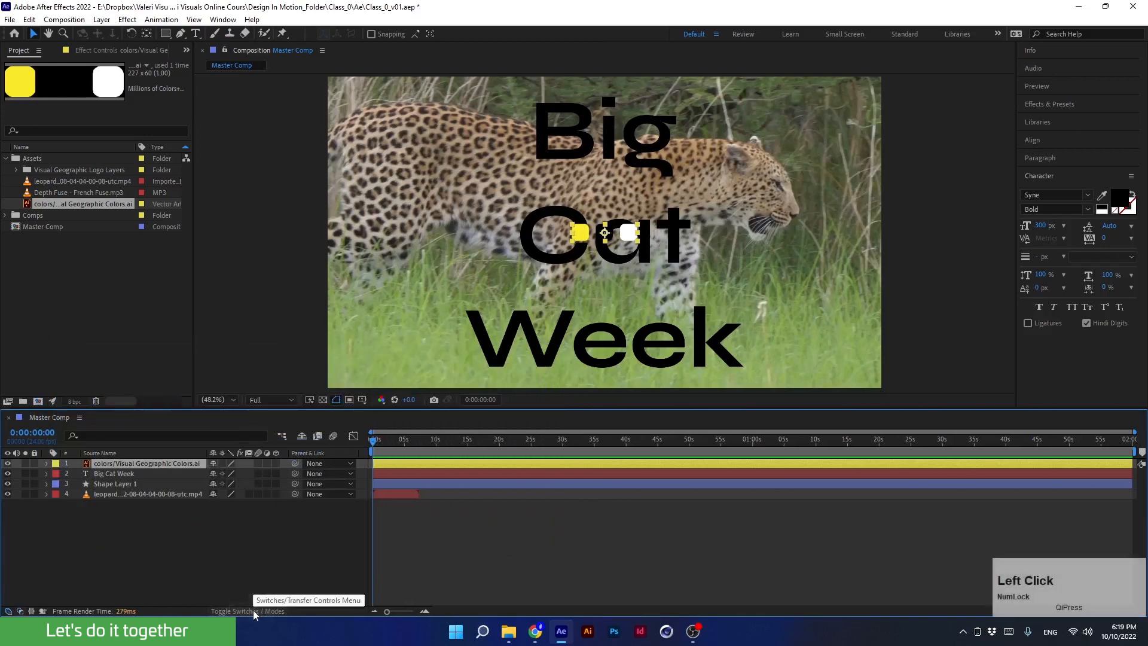
# Examine the Composition Mini-Flowchart of Master Comp, opening it in different ways and closing it at the end.
pyautogui.click(282, 436)
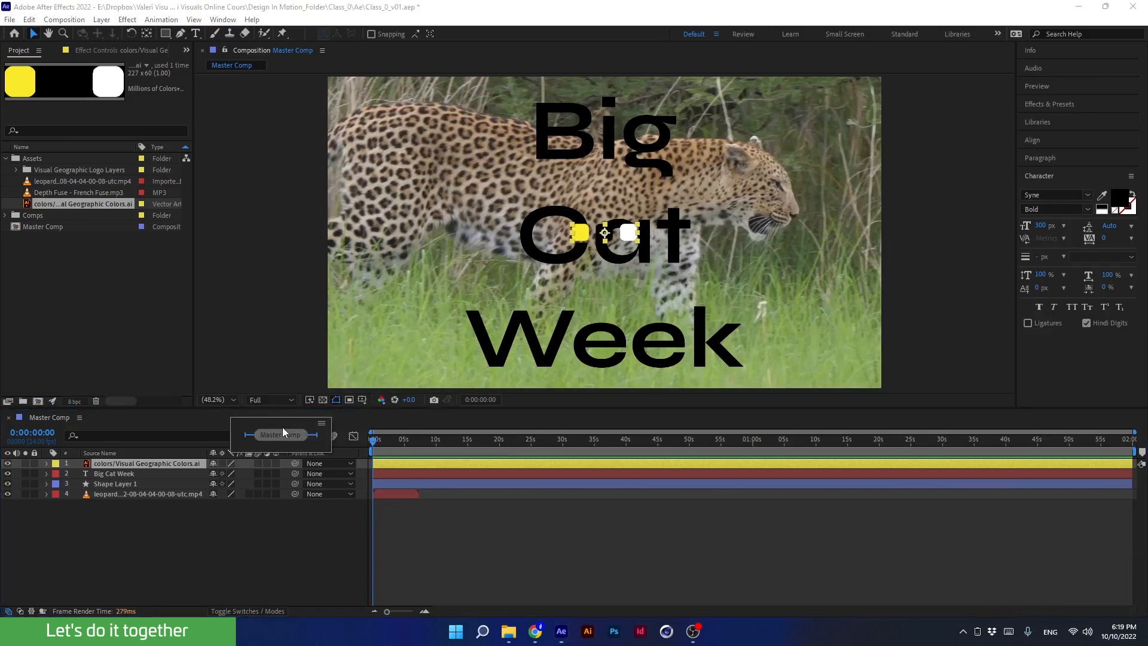
pyautogui.press('Tab')
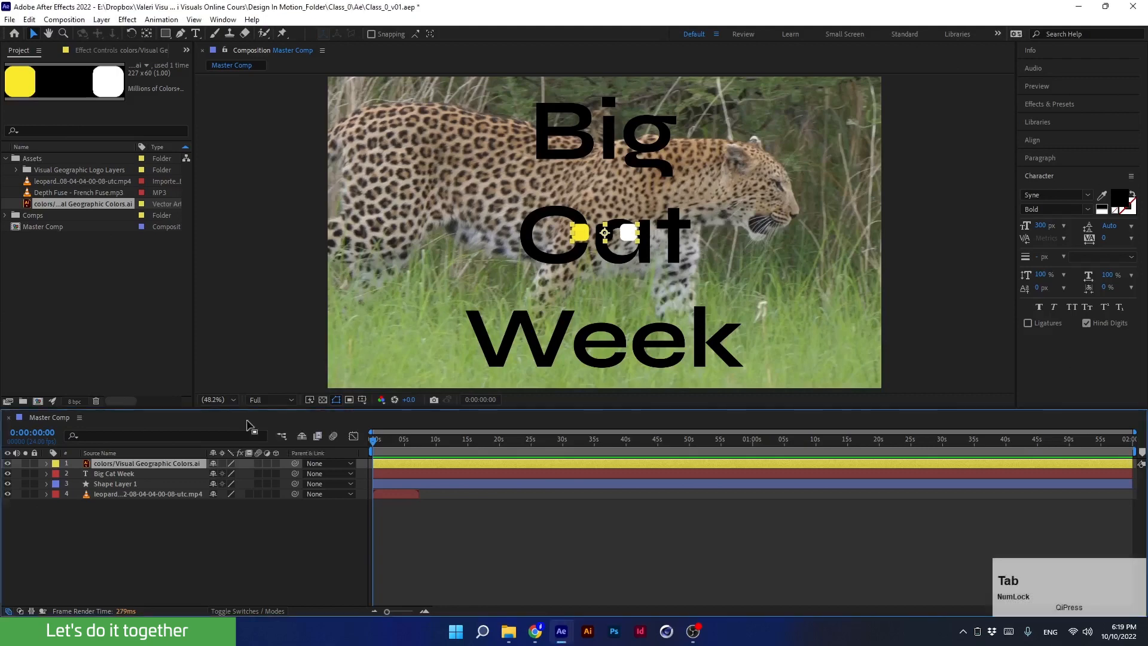
pyautogui.press('Tab')
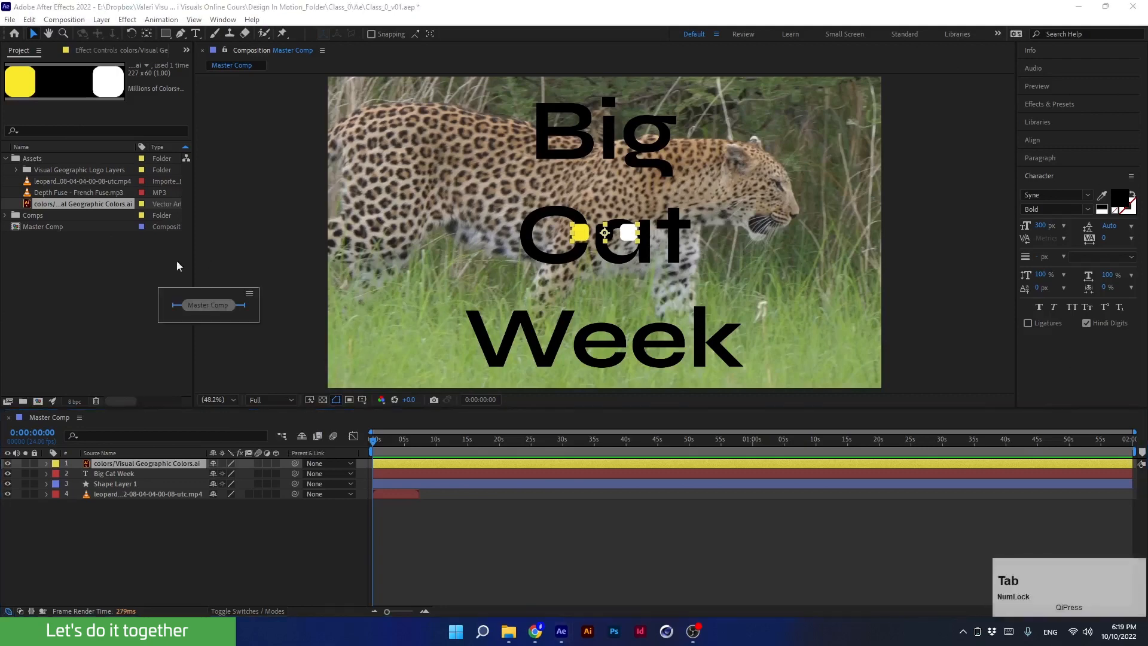
pyautogui.click(64, 19)
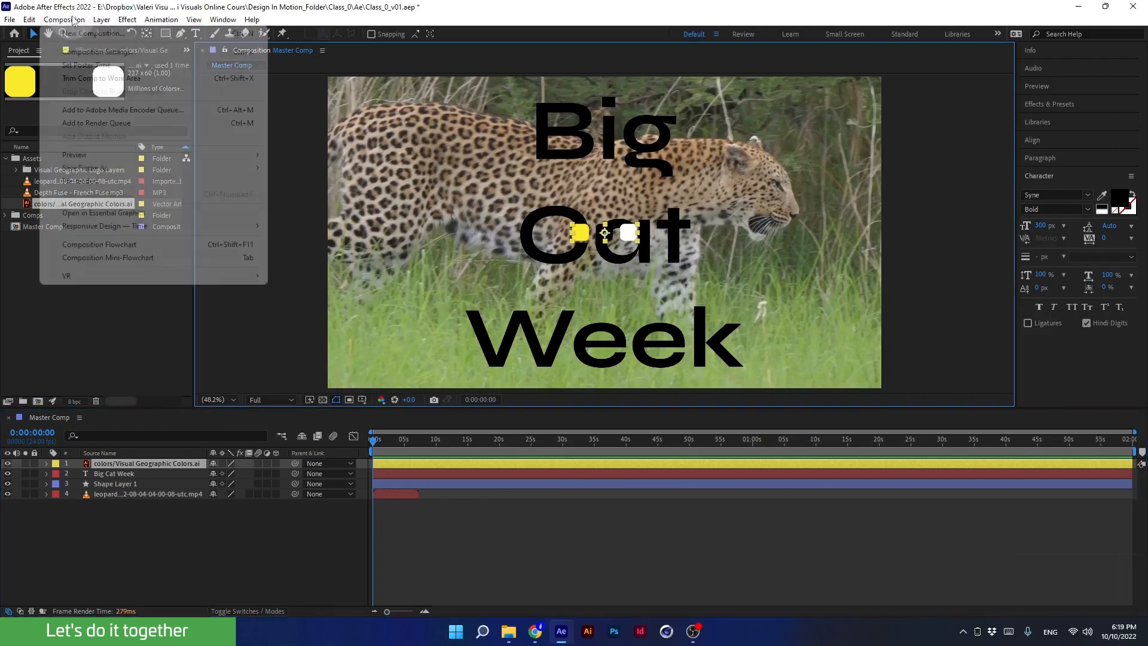
pyautogui.click(113, 257)
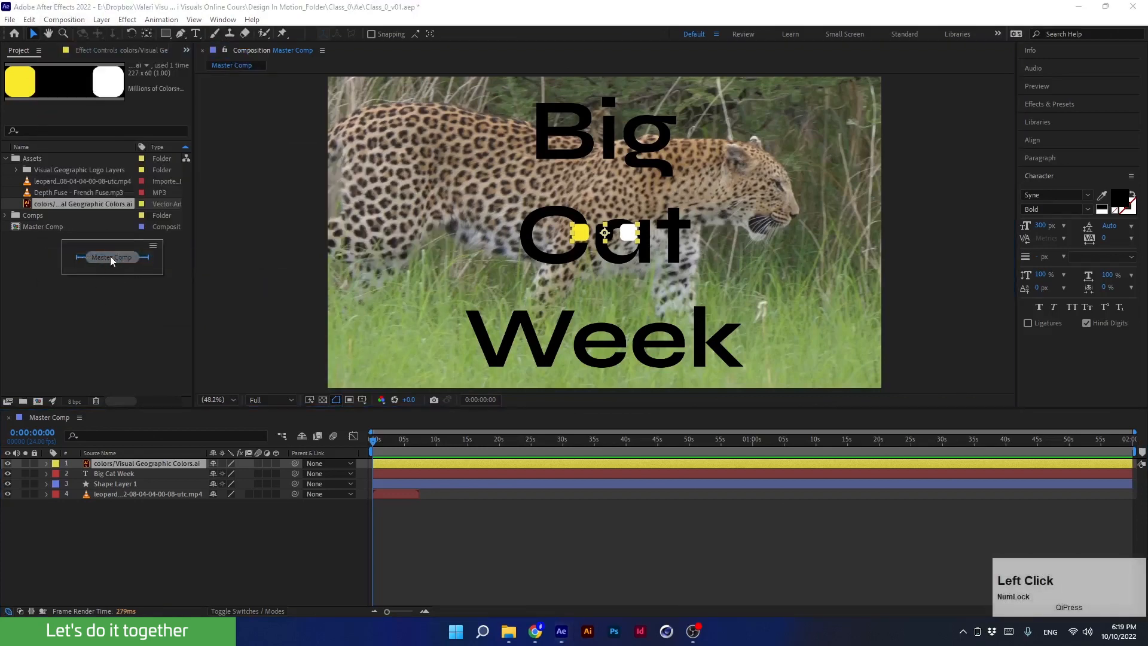
pyautogui.press('capslock')
pyautogui.press('capslock')
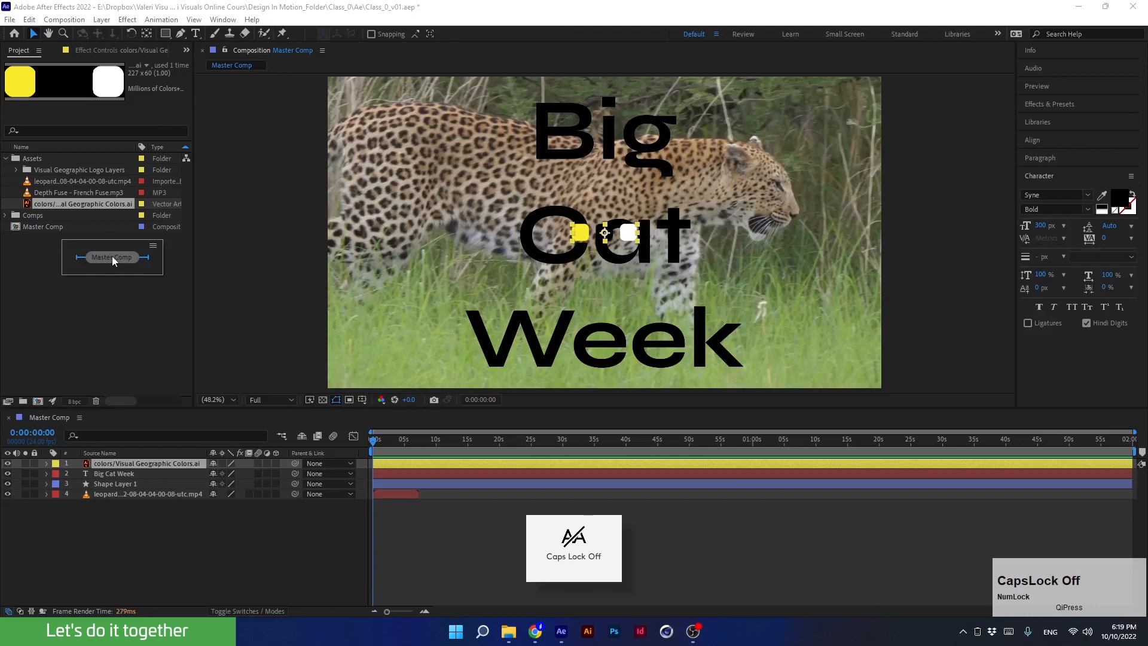
pyautogui.press('Tab')
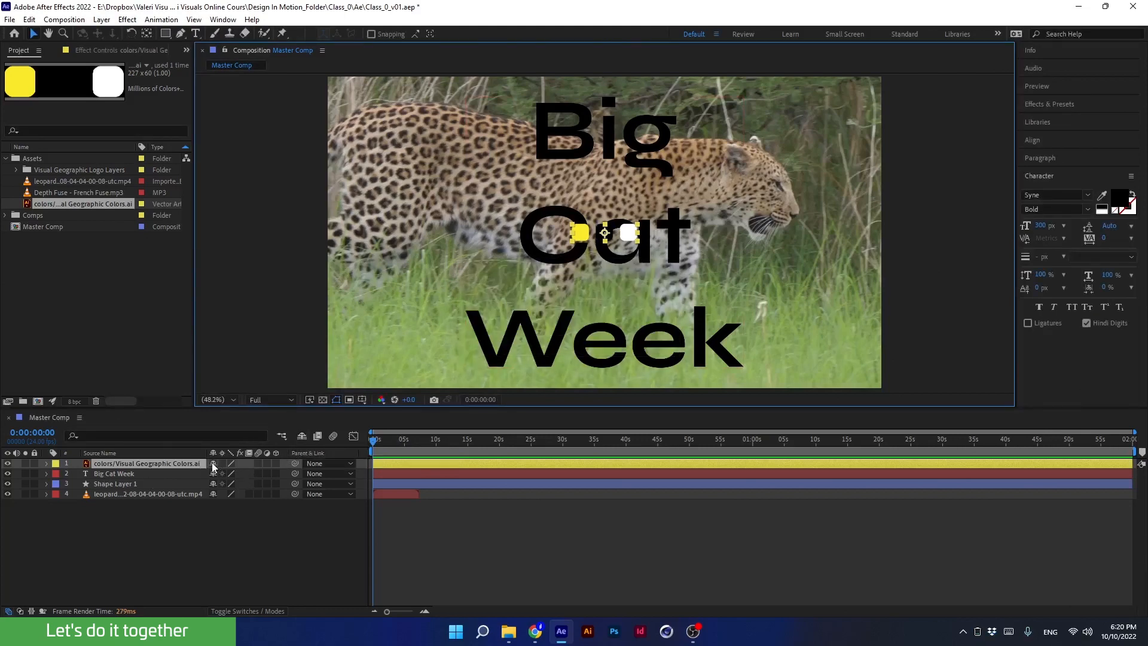
# Move the color swatches to the upper-left corner of the composition frame and mark the colors layer as shy.
pyautogui.click(235, 607)
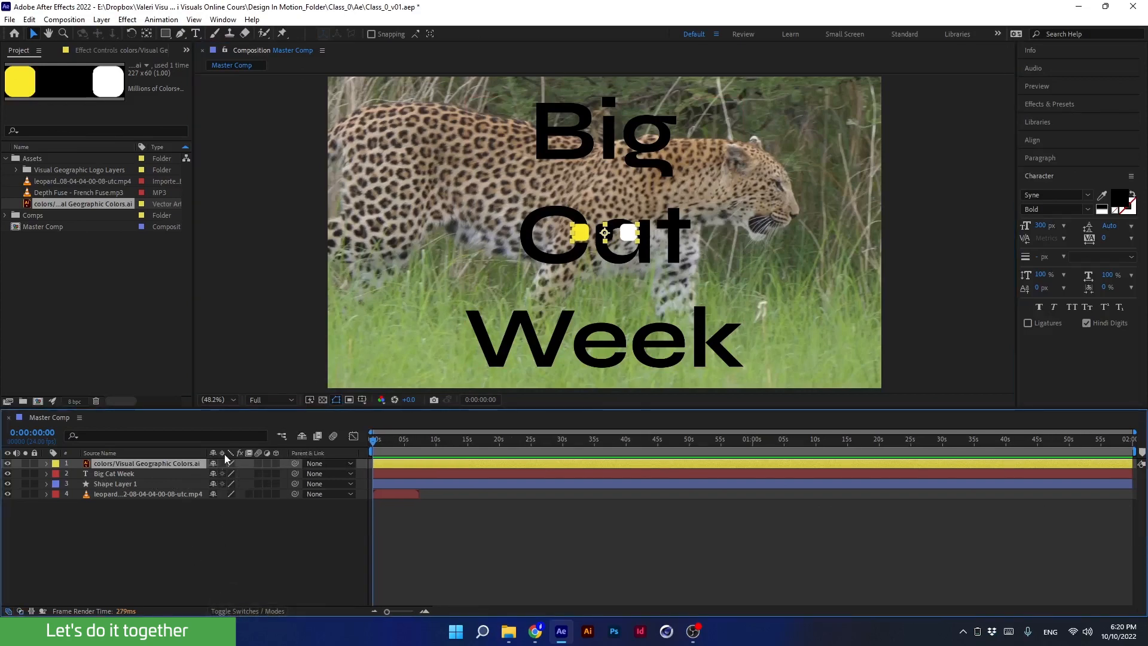
pyautogui.moveTo(580, 234); pyautogui.dragTo(363, 106)
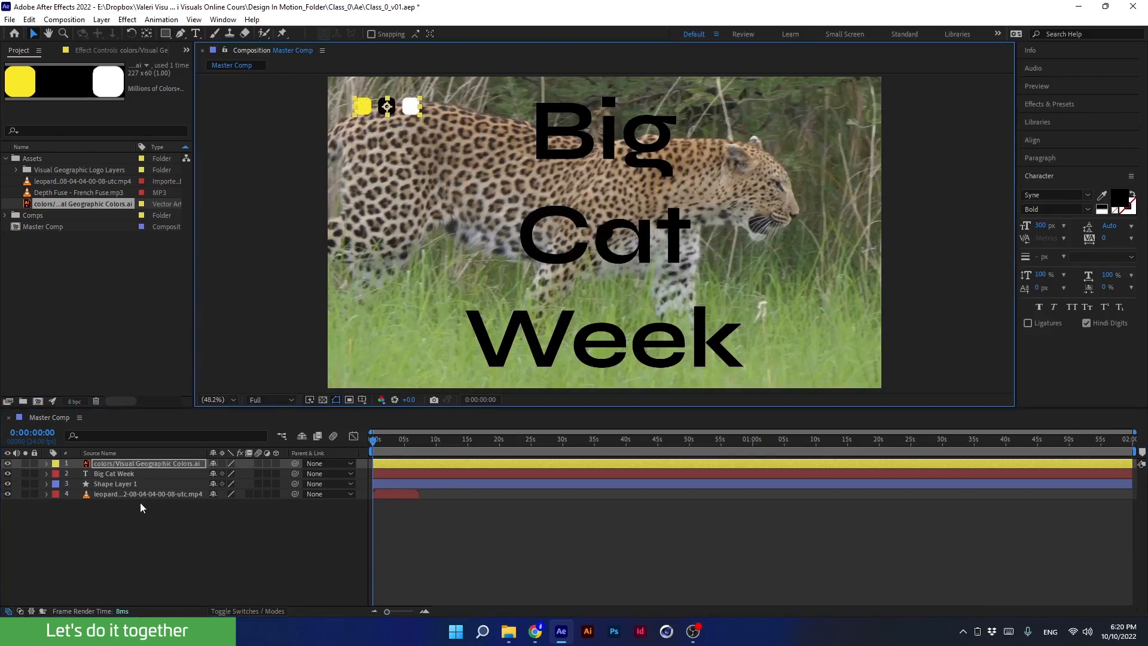
pyautogui.click(134, 463)
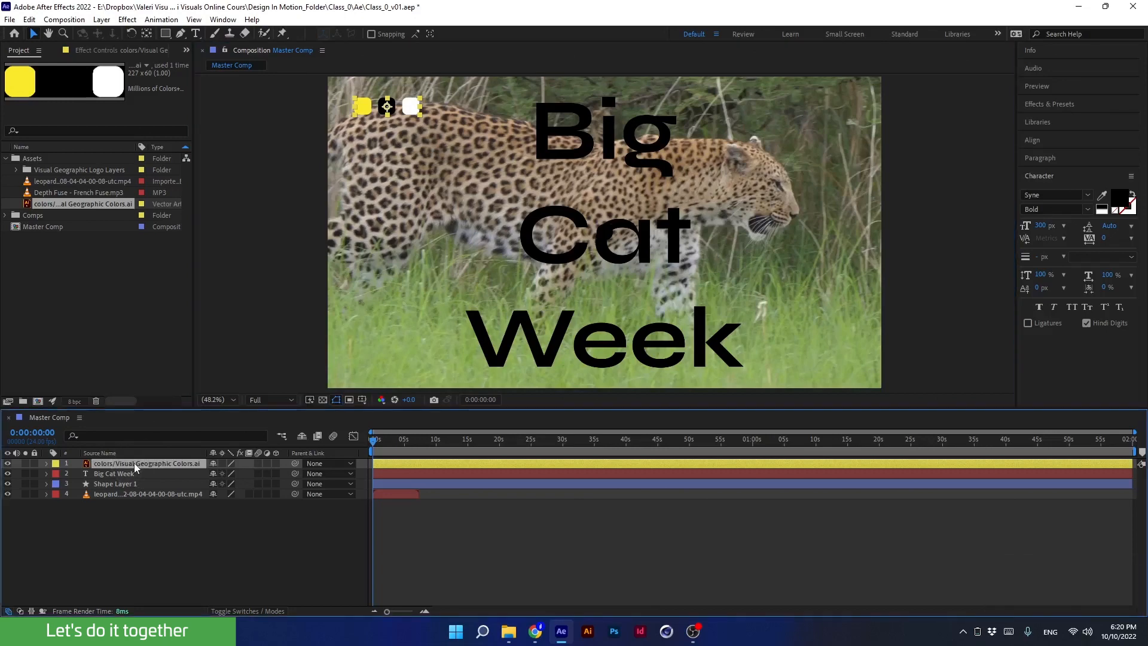
pyautogui.click(213, 464)
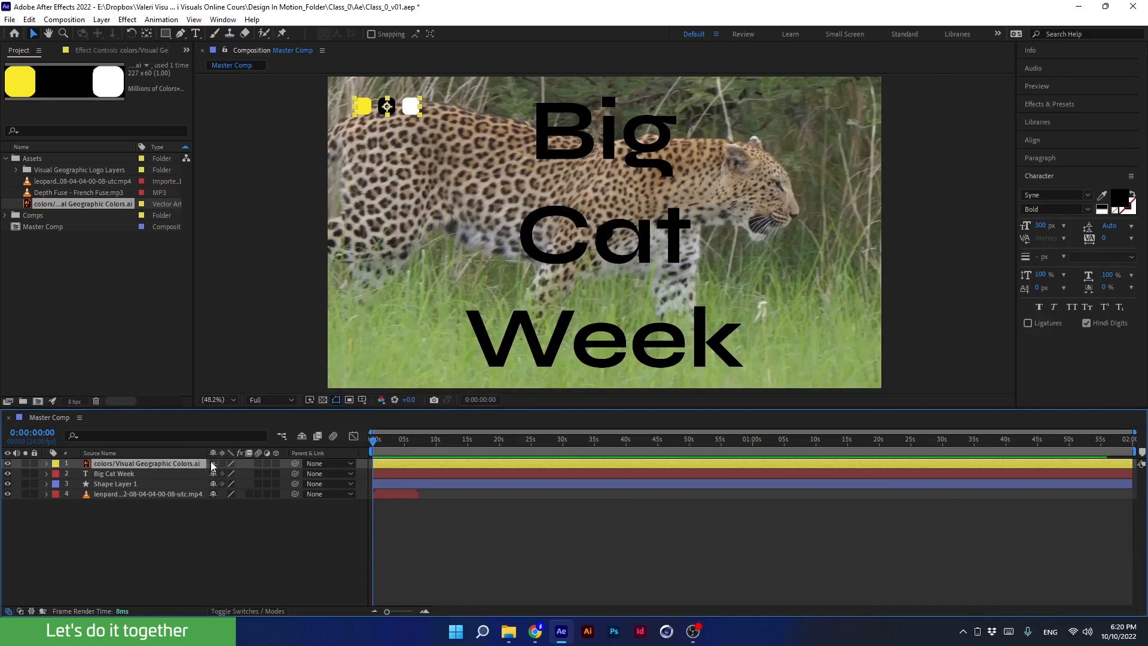
# Toggle the hiding of shy layers and nudge the color swatches in the composition while their layer is hidden.
pyautogui.click(302, 437)
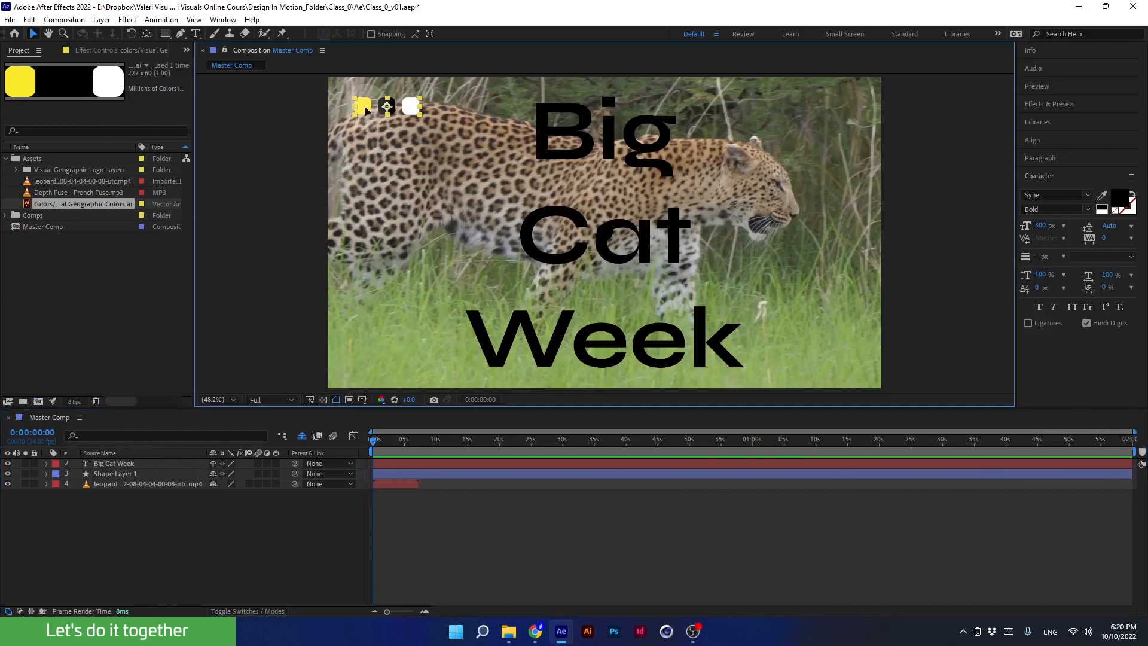
pyautogui.moveTo(364, 111); pyautogui.dragTo(363, 113)
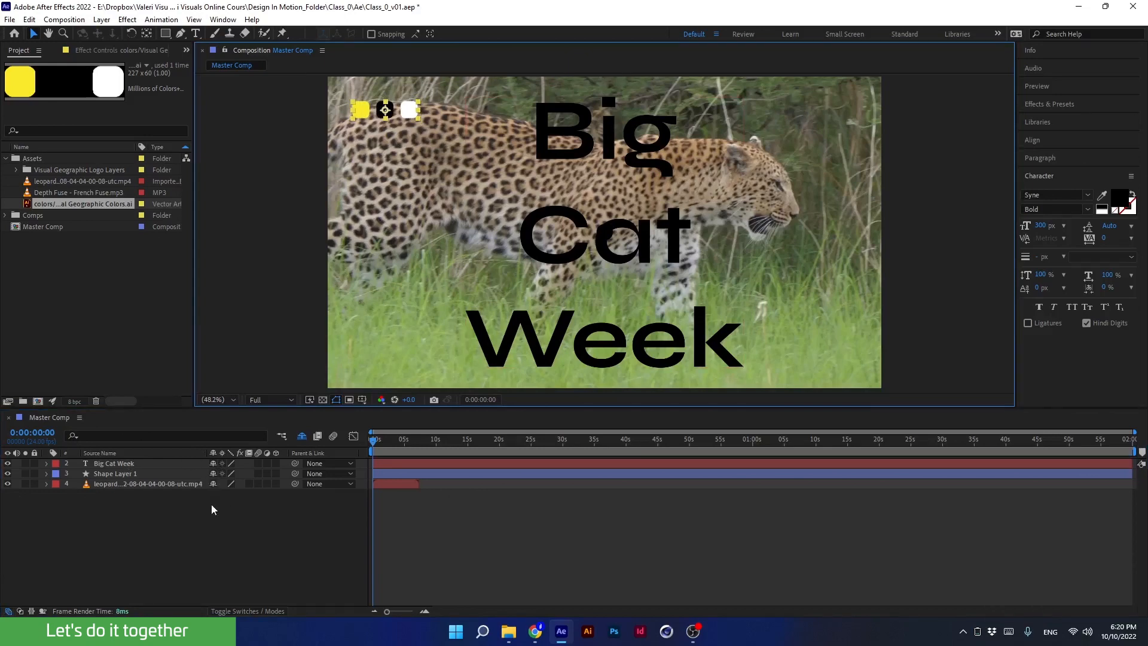
pyautogui.click(302, 436)
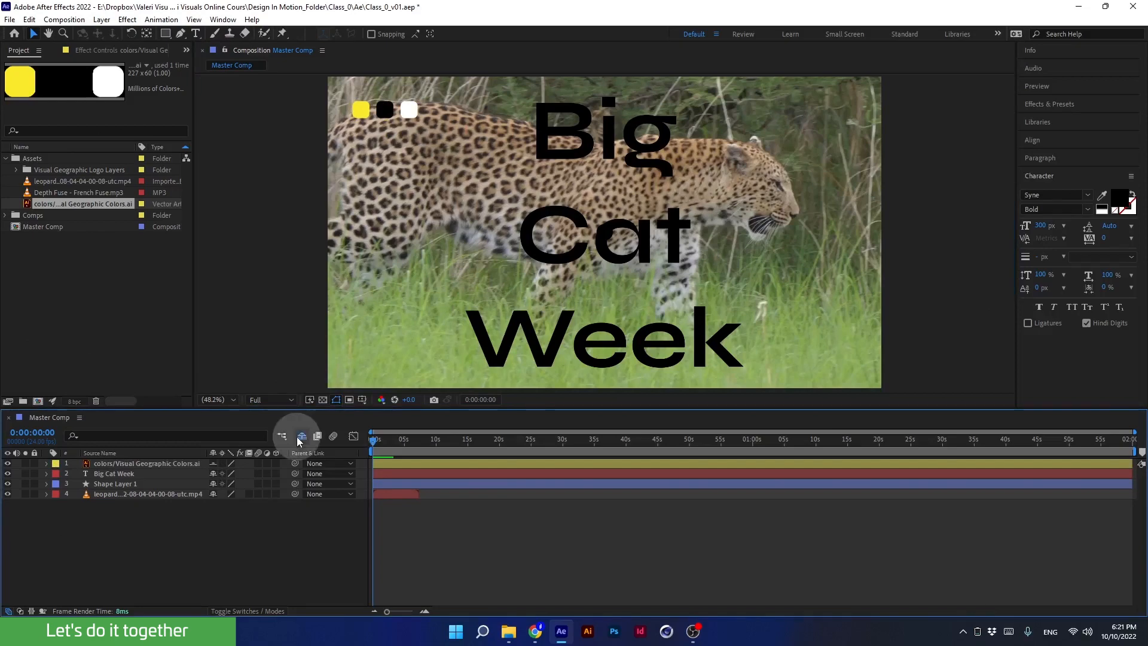
pyautogui.click(302, 436)
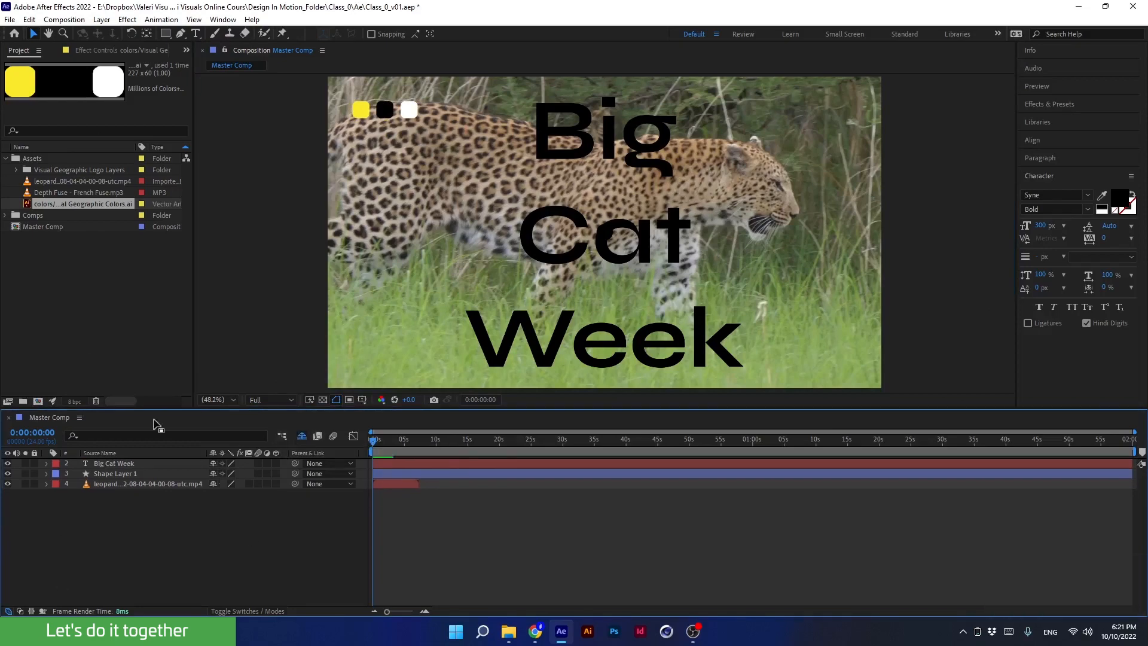
pyautogui.moveTo(390, 115); pyautogui.dragTo(387, 110)
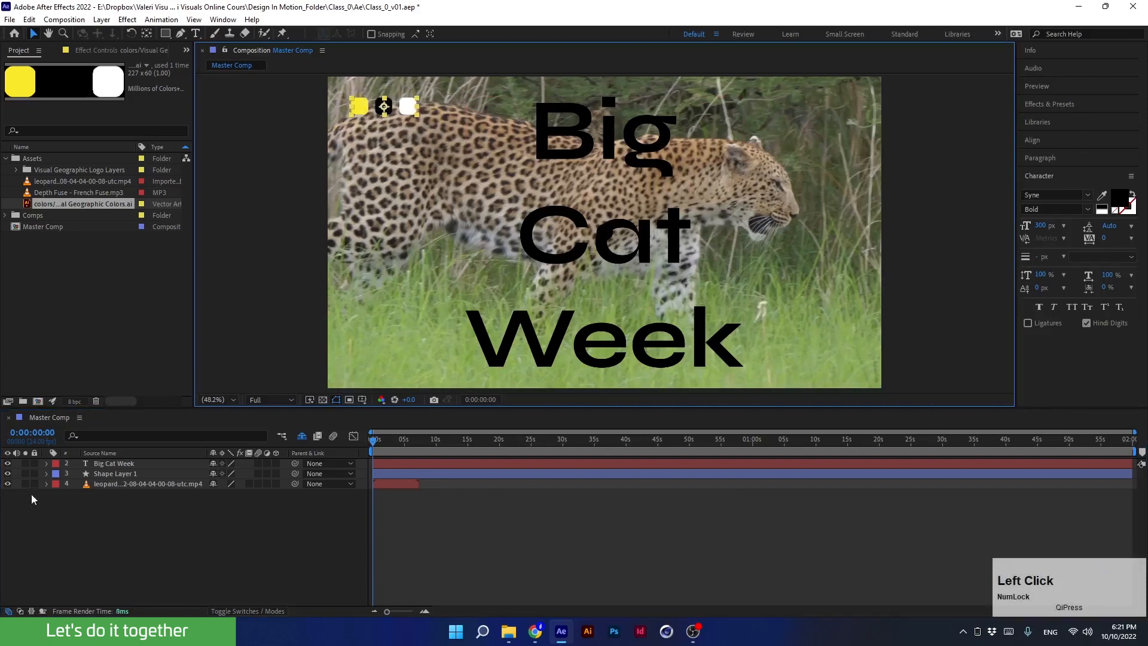
# Bring back the shy layers, lock the colors layer, and hide the shy layers again.
pyautogui.click(302, 438)
pyautogui.click(104, 462)
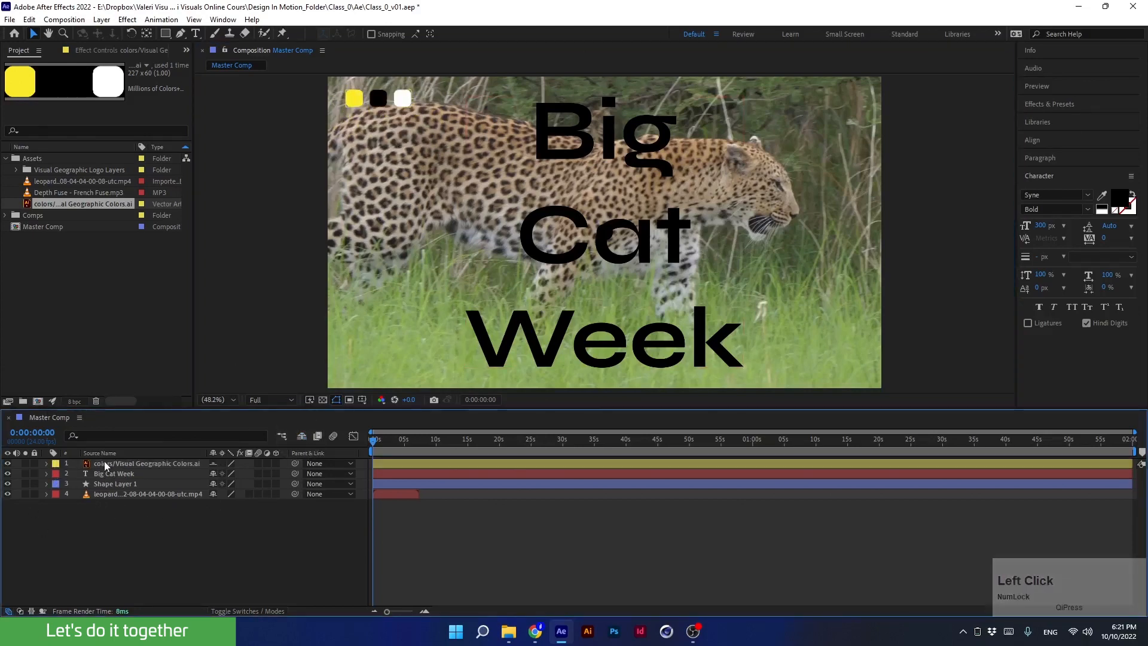
pyautogui.click(34, 463)
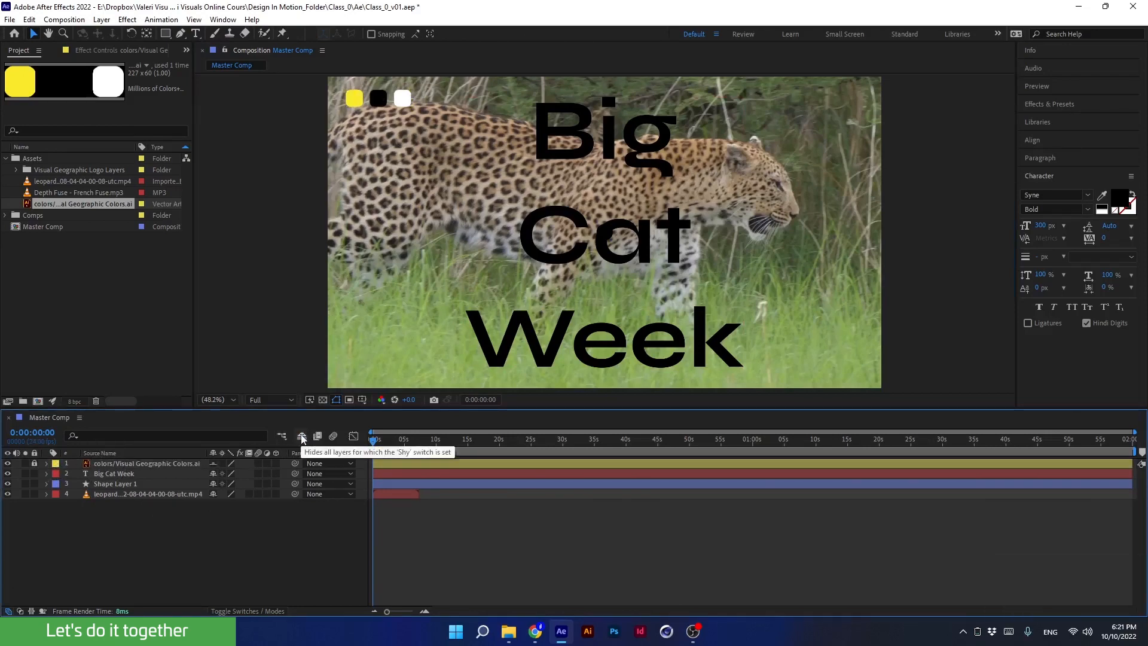
pyautogui.click(302, 439)
# Try to select and move the locked color swatches in the composition, leaving no layer selected at the end.
pyautogui.click(369, 77)
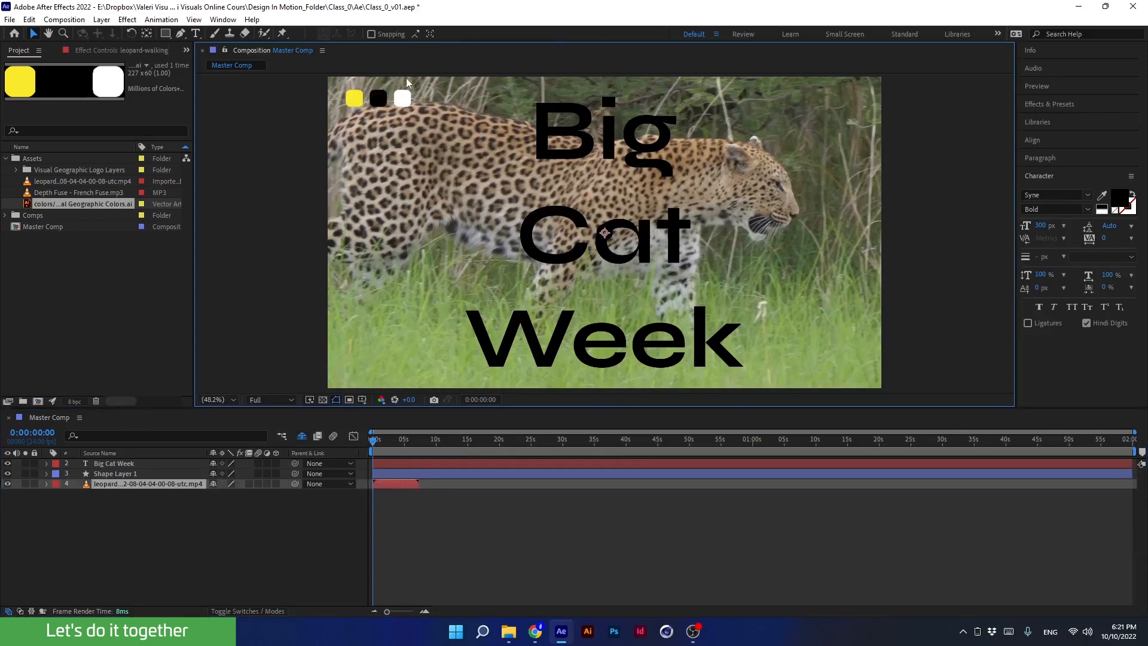
pyautogui.click(385, 98)
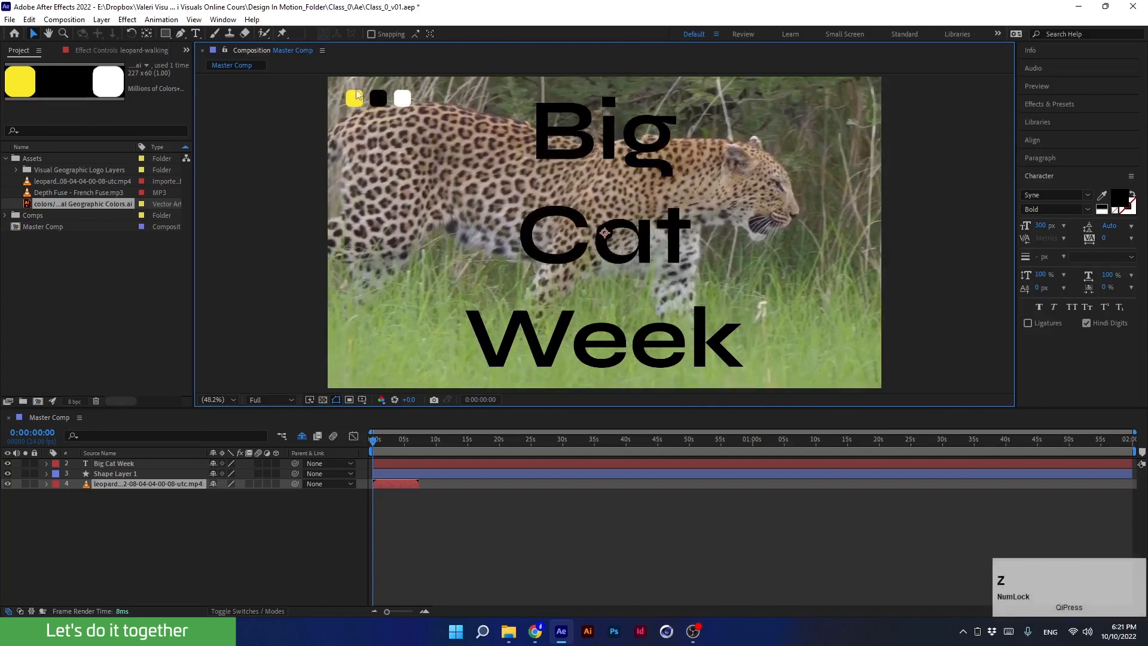
pyautogui.click(357, 100)
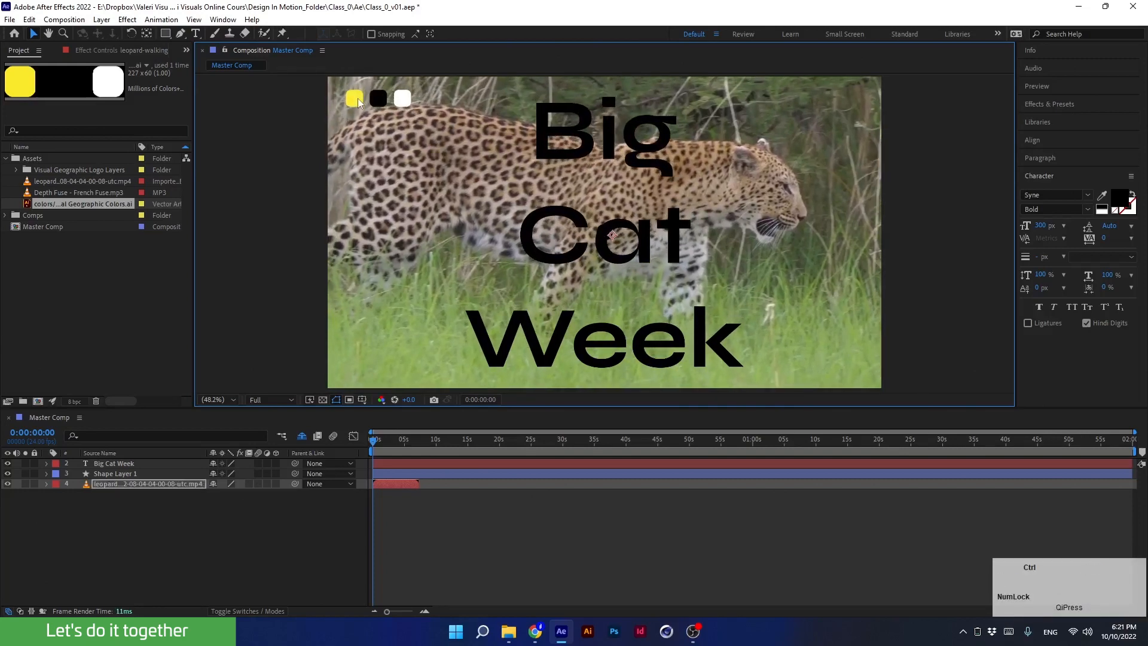
pyautogui.click(301, 441)
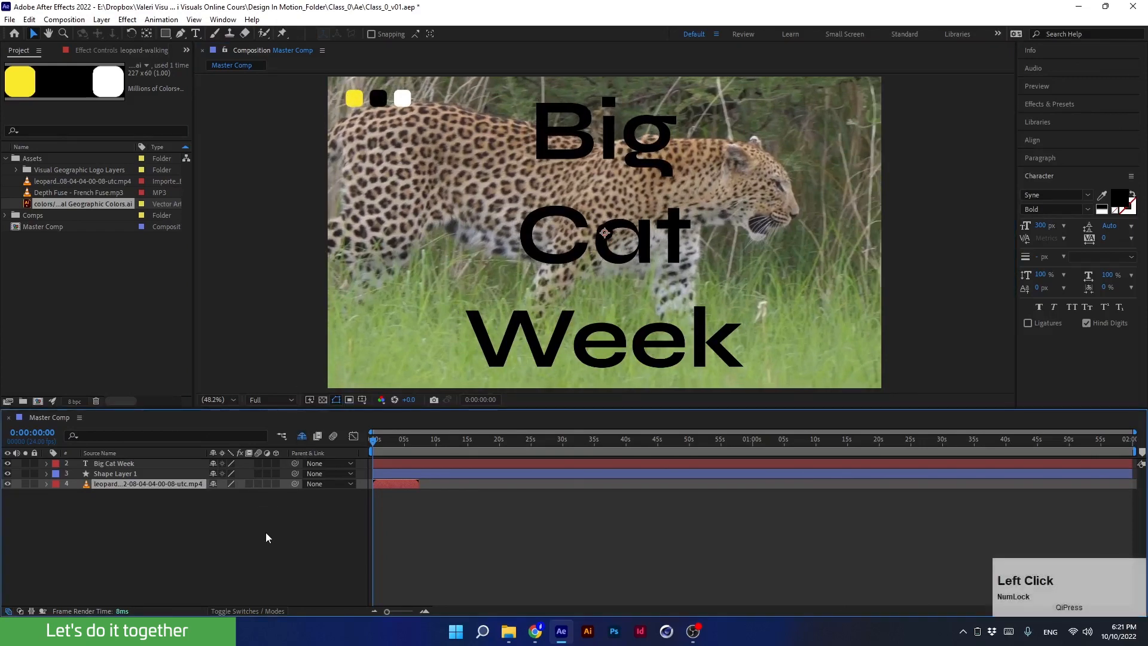
pyautogui.click(241, 577)
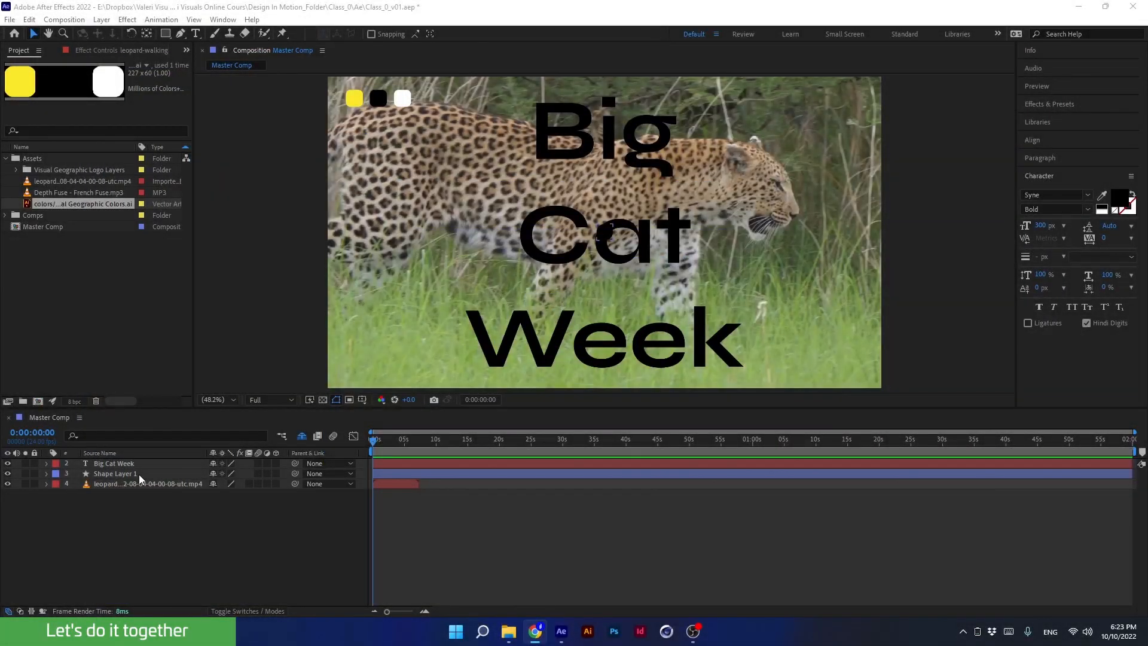
# Turn off the visibility of Big Cat Week and Shape Layer 1 and mark both layers as shy so they are hidden.
pyautogui.click(124, 474)
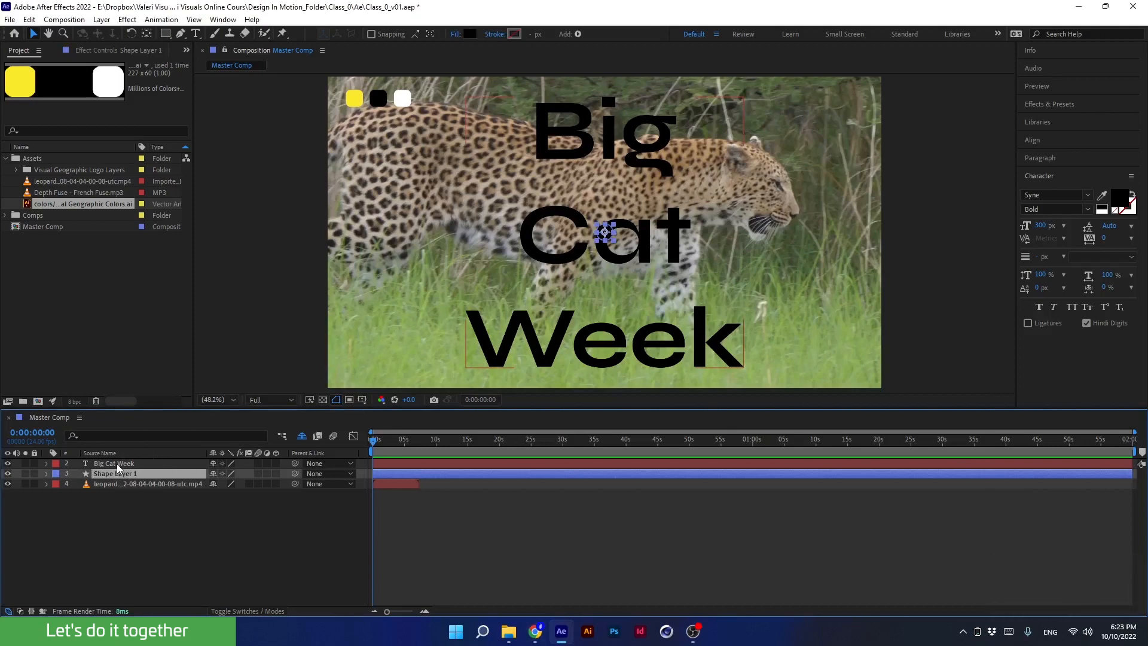
pyautogui.keyDown('shift'); pyautogui.click(113, 464); pyautogui.keyUp('shift')
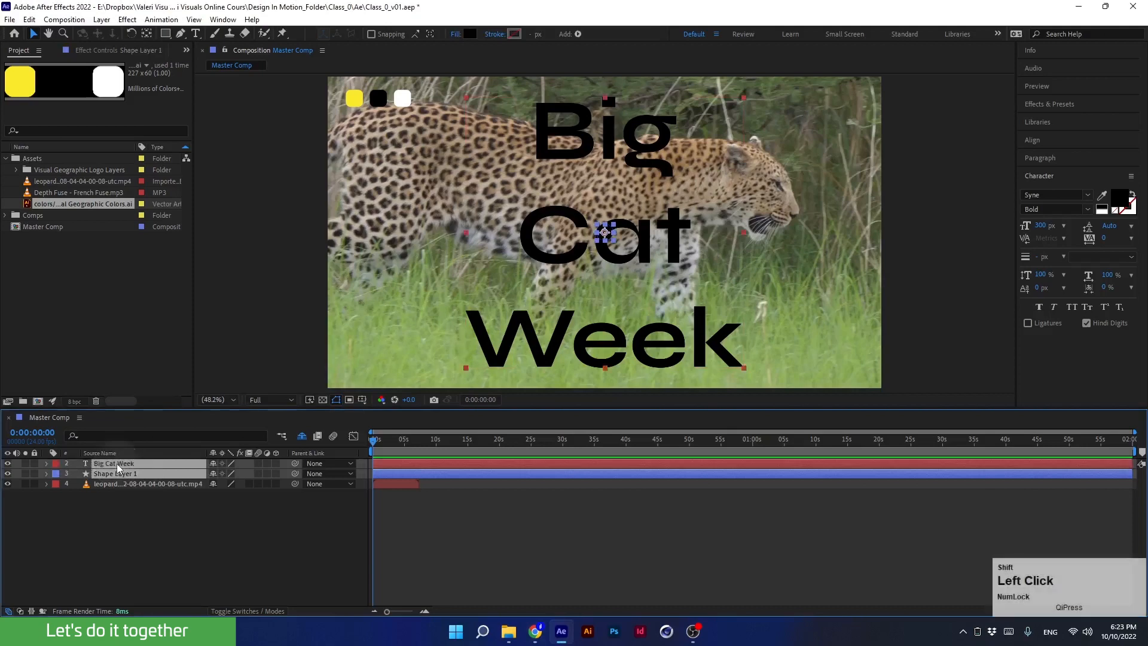
pyautogui.click(10, 466)
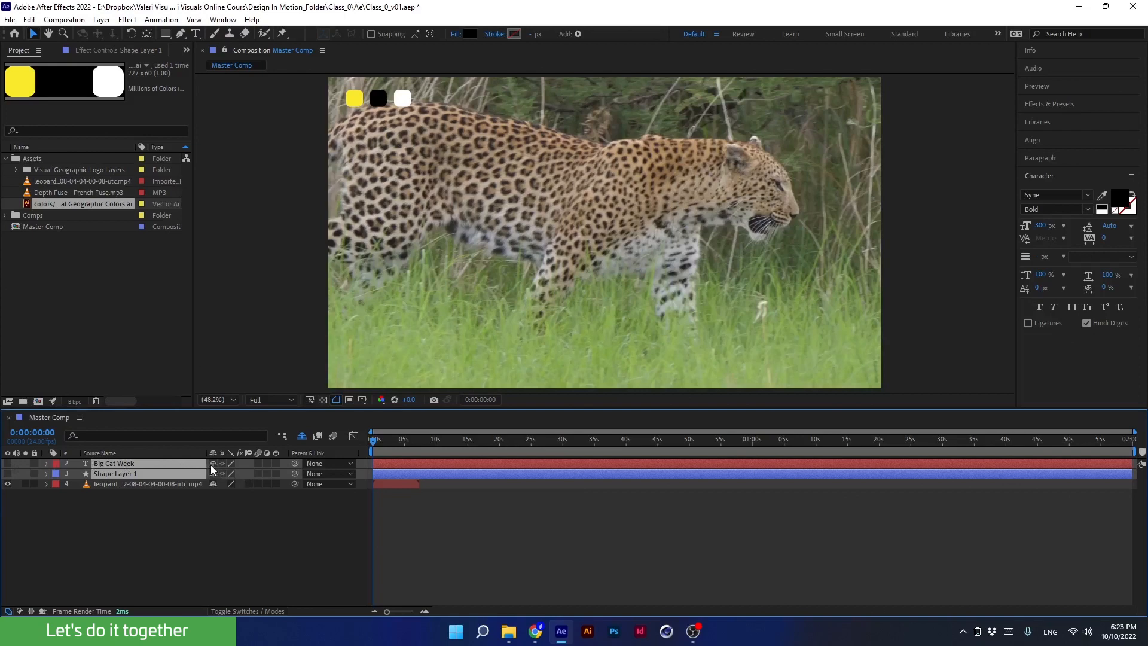
pyautogui.press('Delete')
pyautogui.click(115, 469)
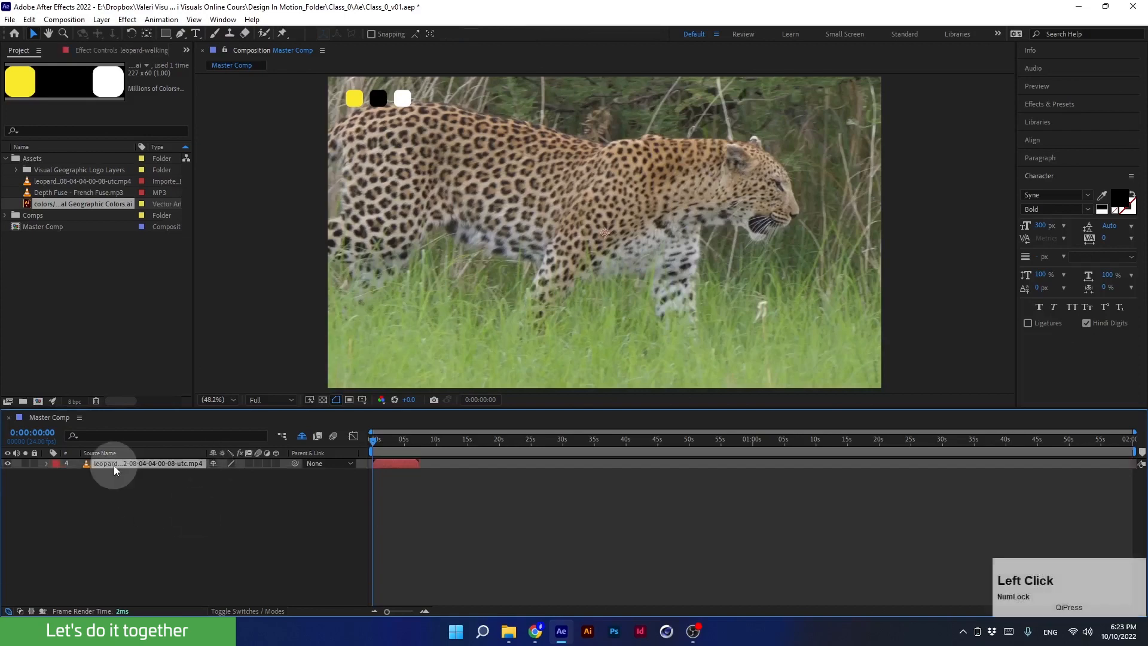
pyautogui.click(298, 439)
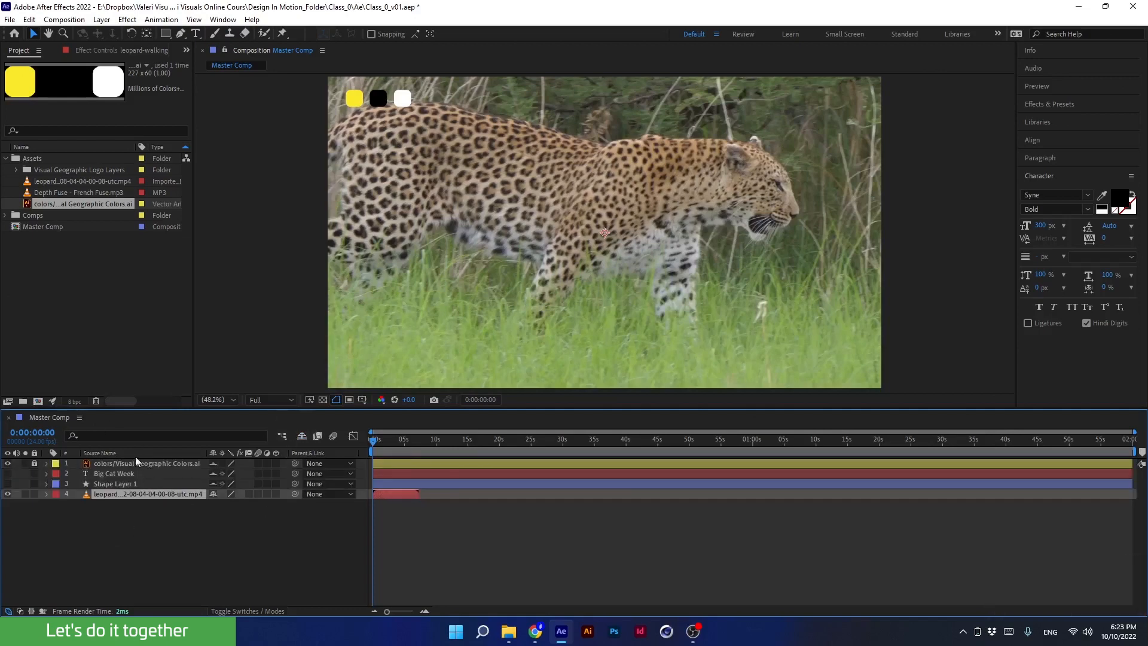
pyautogui.click(300, 441)
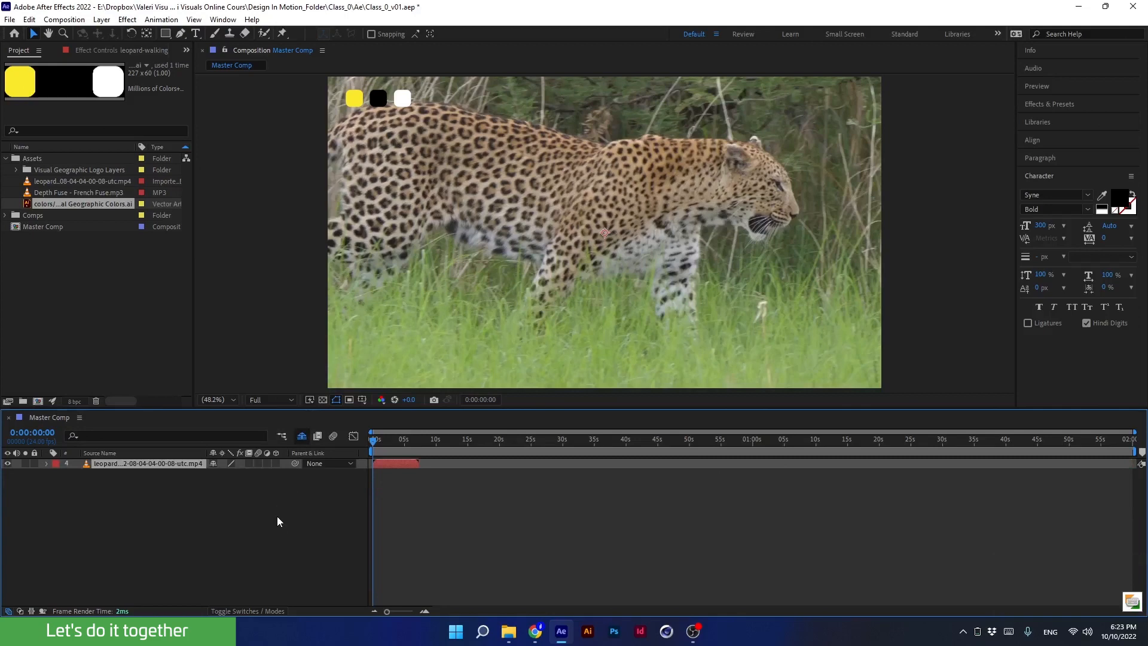
# Slide the leopard clip along the timeline so that it starts at about 4 seconds.
pyautogui.click(425, 611)
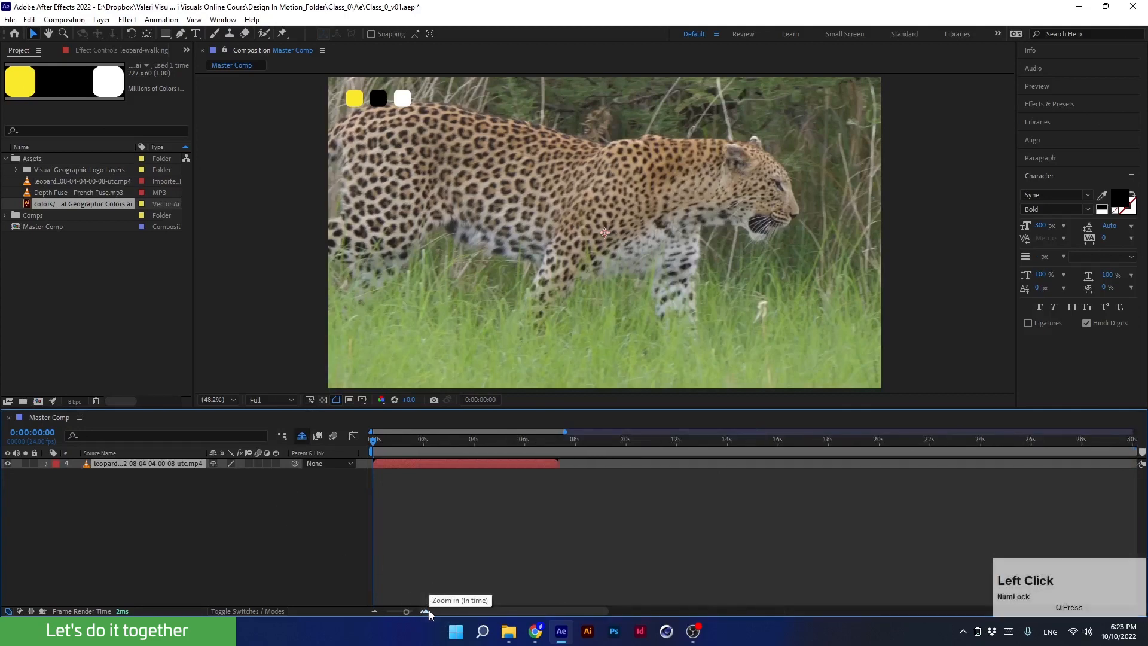
pyautogui.click(426, 611)
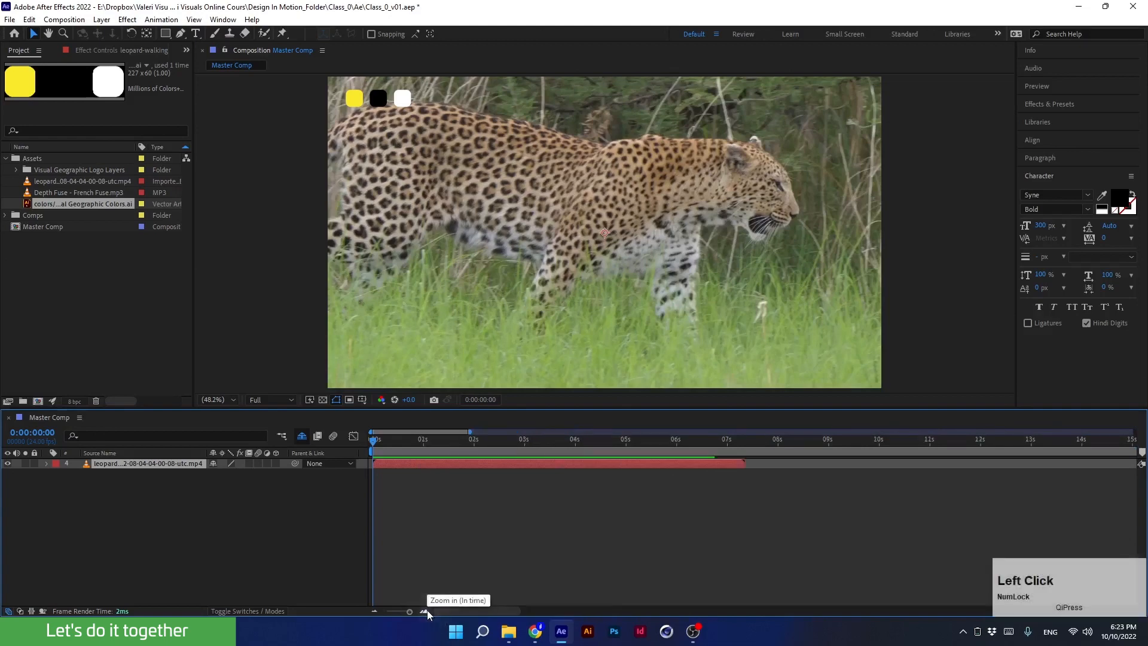
pyautogui.moveTo(604, 445)
pyautogui.mouseDown()
pyautogui.moveTo(495, 446)
pyautogui.moveTo(589, 447)
pyautogui.mouseUp()
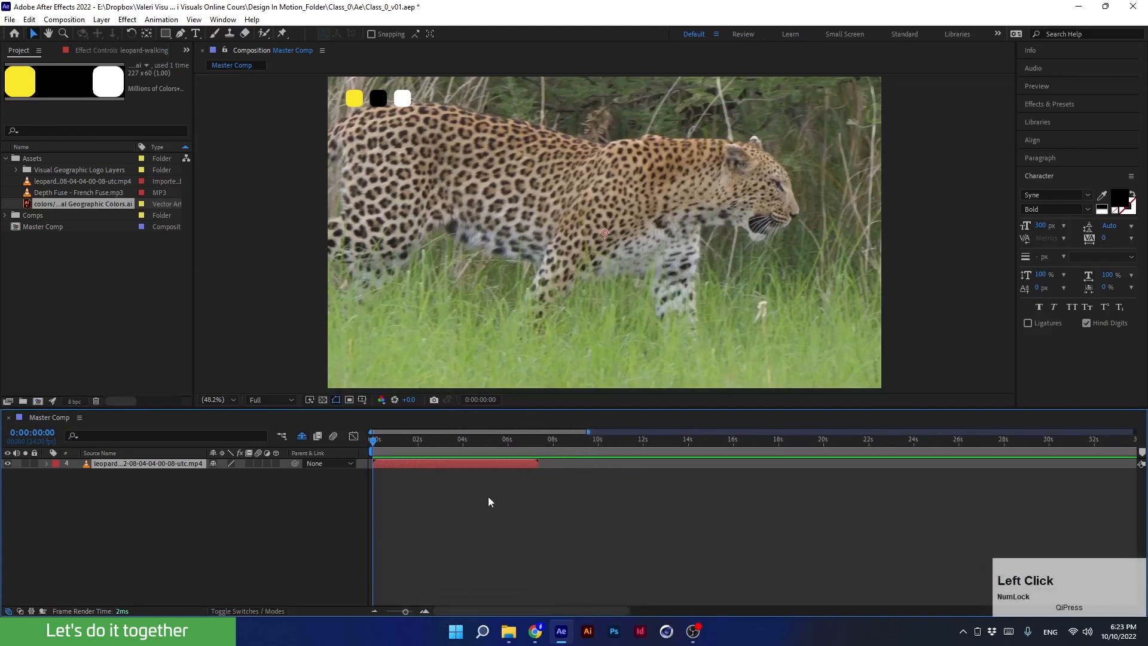
pyautogui.click(382, 444)
pyautogui.moveTo(400, 462); pyautogui.dragTo(489, 477)
# Align the leopard clip's start with the playhead at 0:00:02:00 and then at 0:00:12:01.
pyautogui.moveTo(372, 443); pyautogui.dragTo(417, 451)
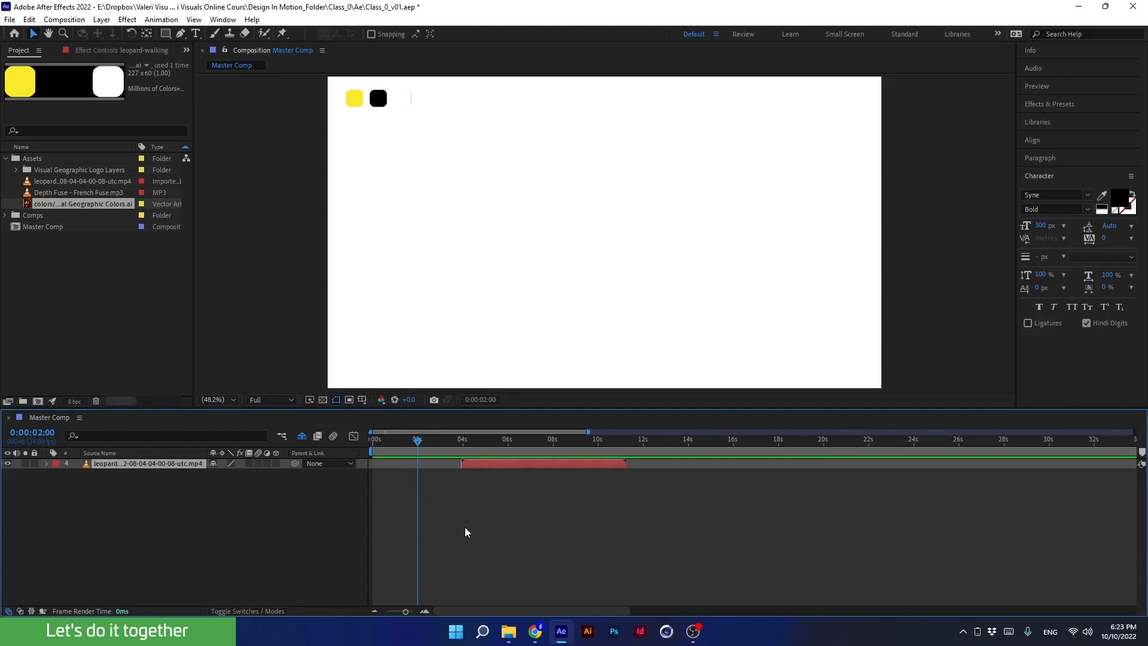
pyautogui.press('[')
pyautogui.moveTo(427, 444); pyautogui.dragTo(644, 457)
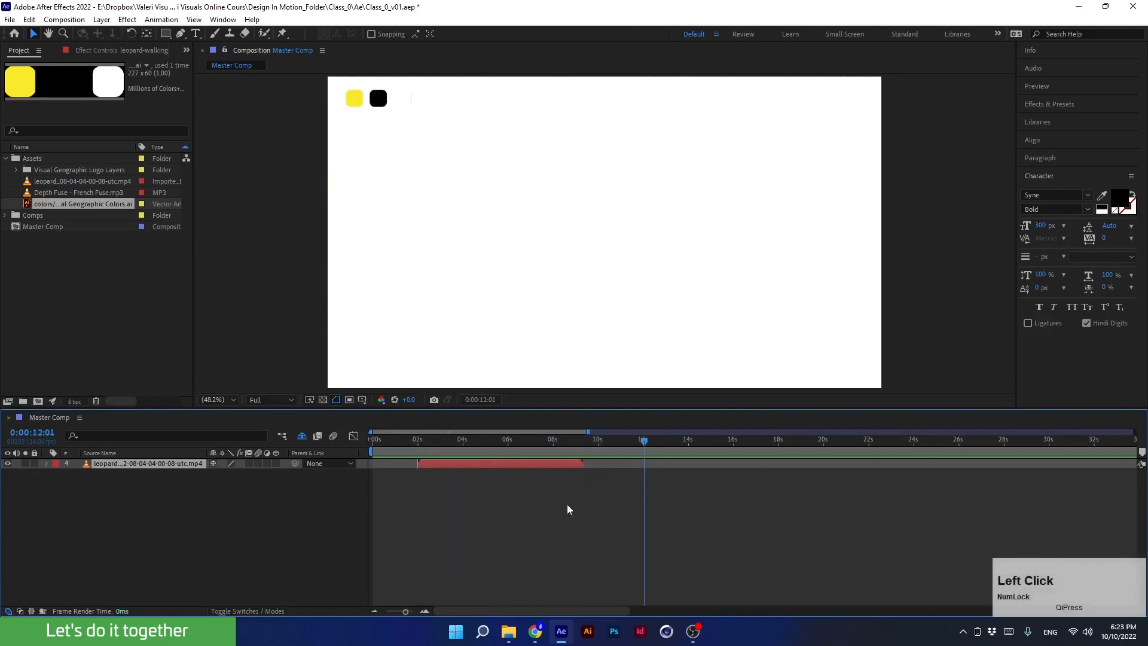
pyautogui.press('[')
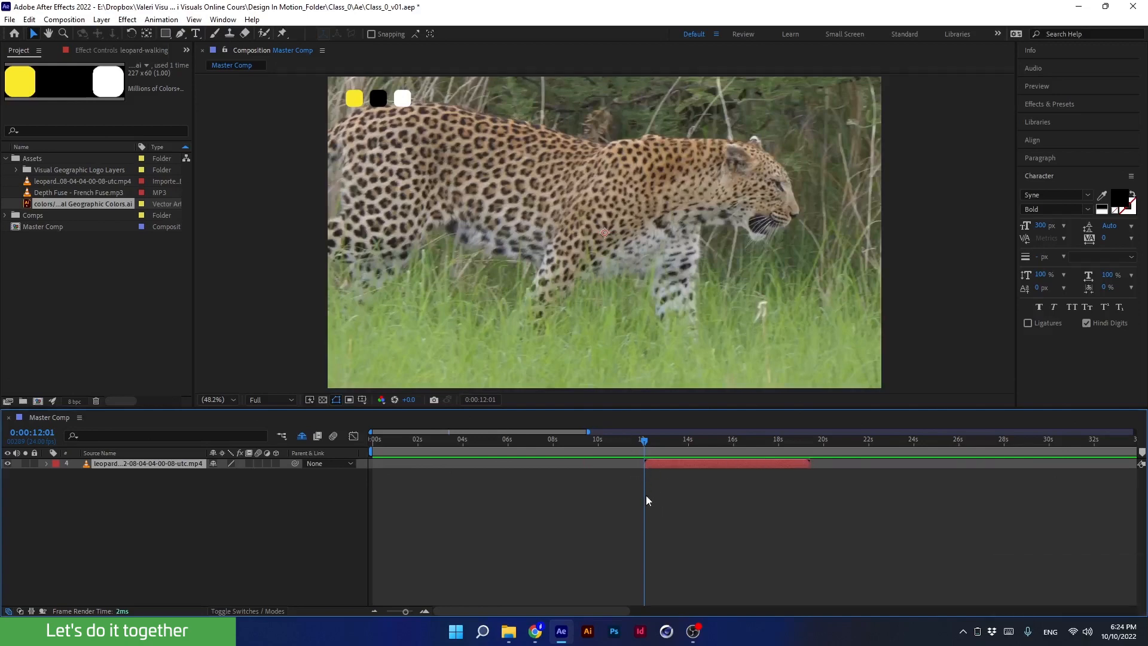
# Align the leopard clip's end and start alternately with the playhead at 0:00:12:01.
pyautogui.press(']')
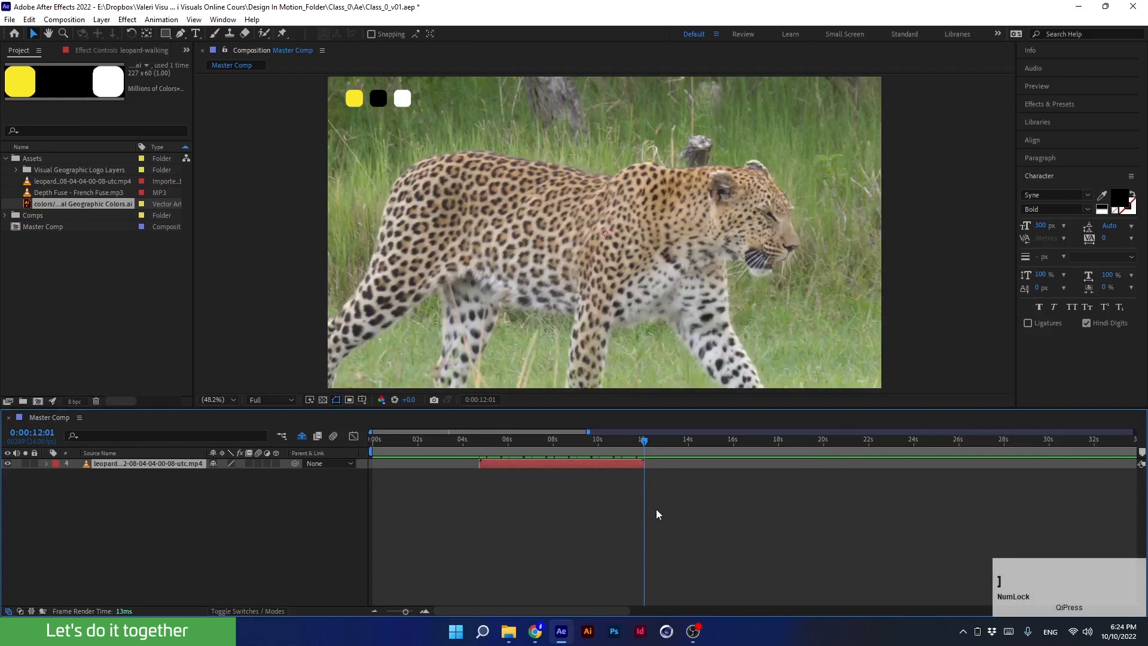
pyautogui.press('[')
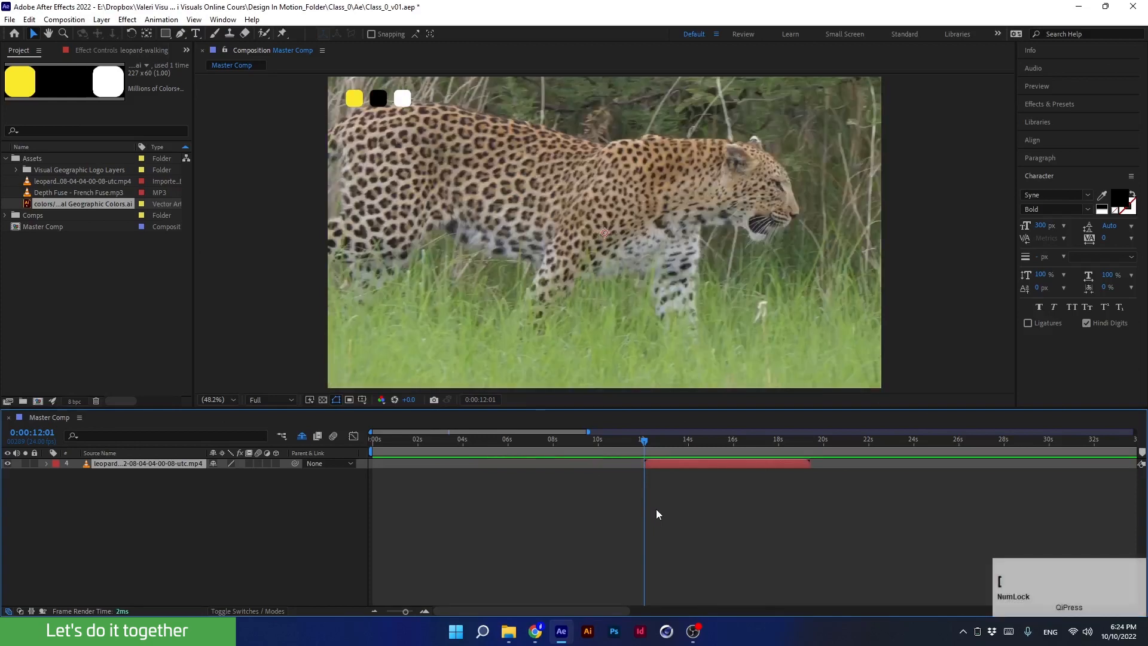
pyautogui.press(']')
pyautogui.press('[')
# Return the playhead to 0:00:00:00 and slide the leopard clip so that it starts at about 14.6 seconds.
pyautogui.moveTo(644, 446); pyautogui.dragTo(358, 458)
pyautogui.press('[')
pyautogui.press(']')
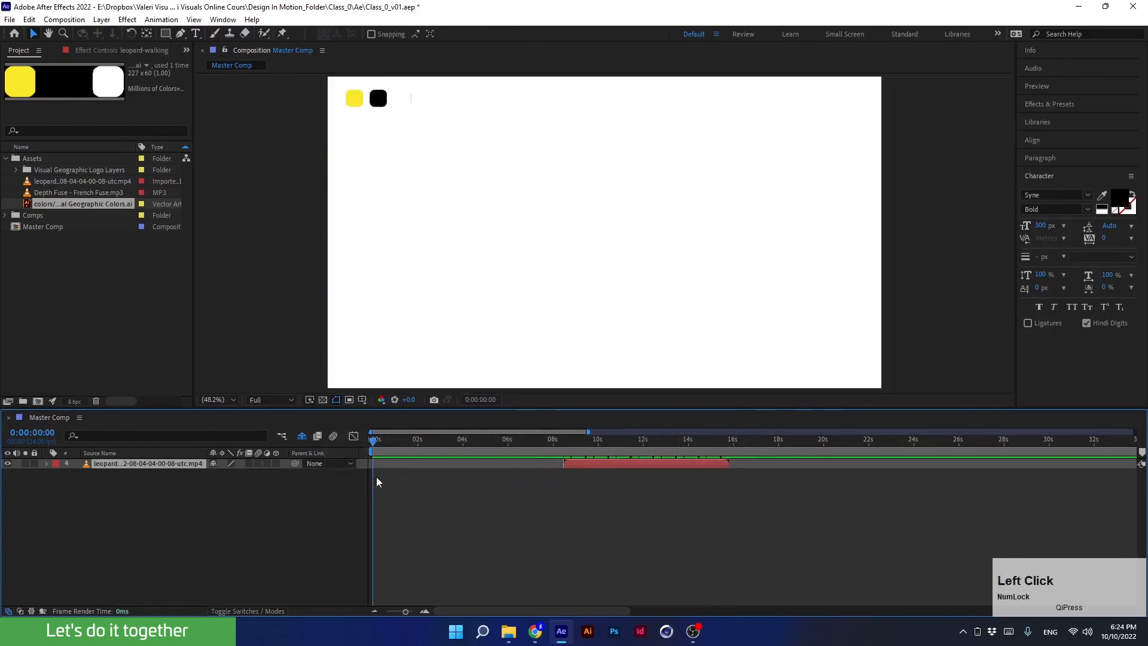
pyautogui.click(563, 466)
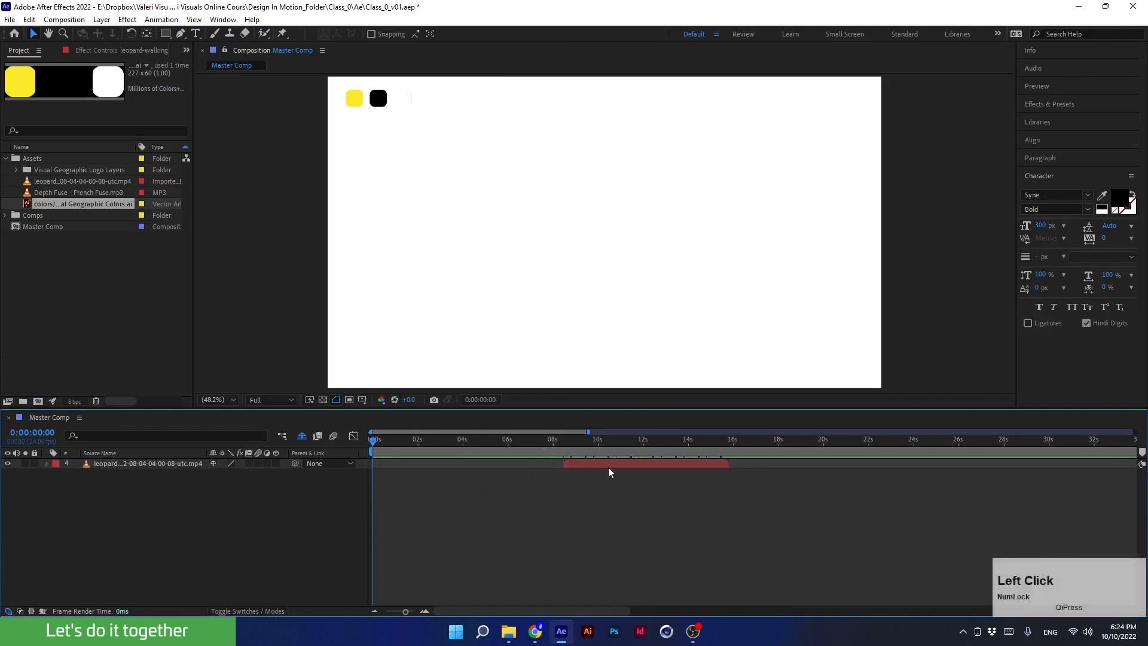
pyautogui.moveTo(608, 468); pyautogui.dragTo(742, 466)
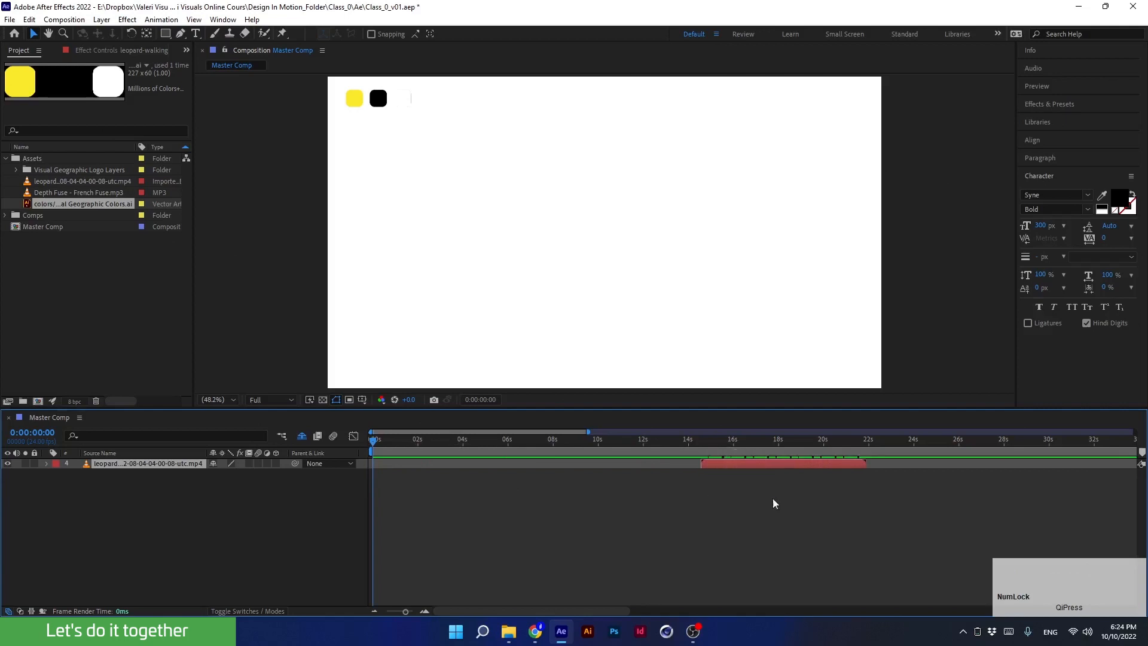
# Align the leopard clip's start with the playhead at 0:00:00:00.
pyautogui.moveTo(389, 439); pyautogui.dragTo(354, 442)
pyautogui.click(718, 468)
pyautogui.press('[')
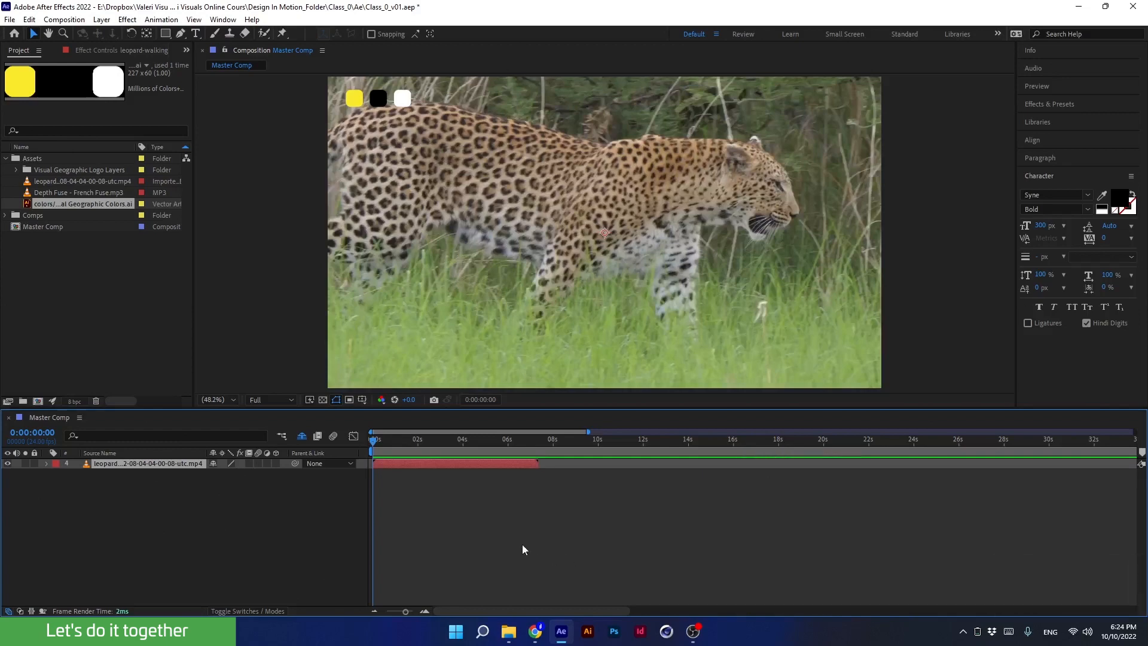
# Trim the leopard clip's start to the playhead at 0:00:01:15 and its end to about 4.4 seconds.
pyautogui.moveTo(411, 444)
pyautogui.mouseDown()
pyautogui.moveTo(393, 448)
pyautogui.moveTo(410, 450)
pyautogui.mouseUp()
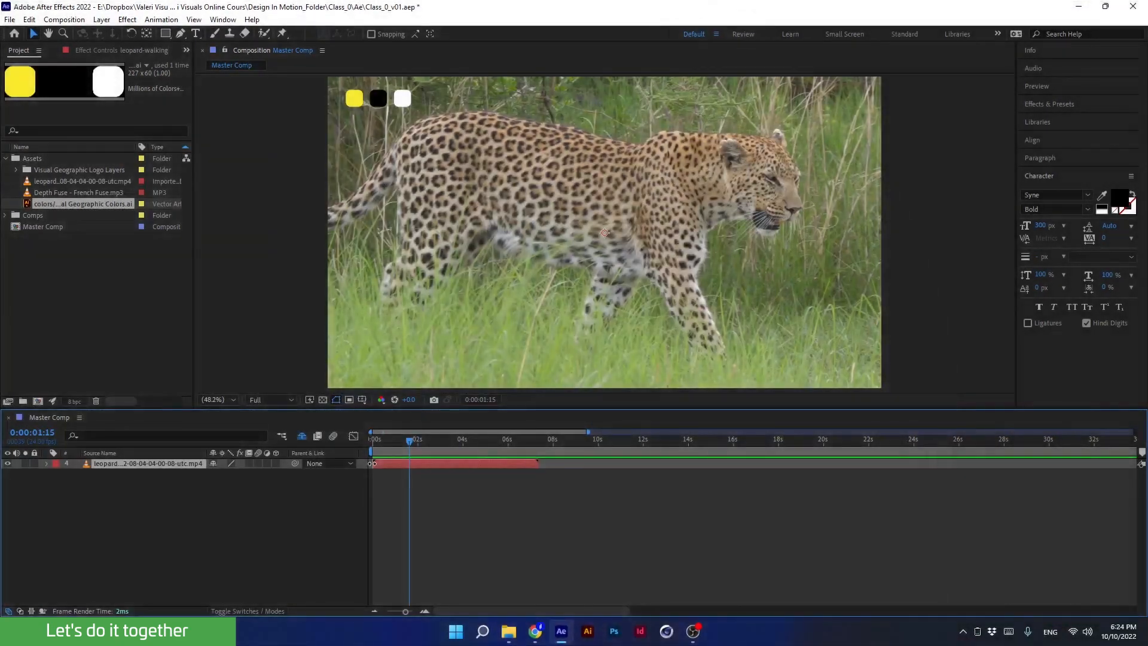
pyautogui.moveTo(372, 464); pyautogui.dragTo(411, 469)
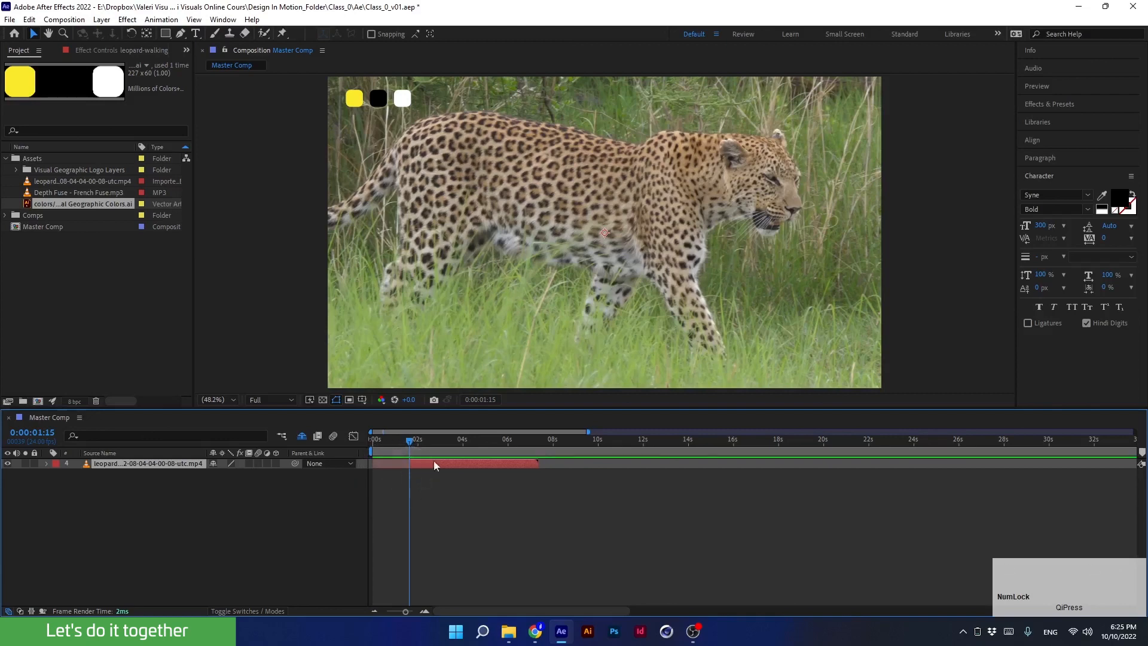
pyautogui.moveTo(537, 464); pyautogui.dragTo(471, 464)
# Readjust the leopard clip's trim, with its start at about 1.1 seconds and its end at about 5.4 seconds.
pyautogui.moveTo(409, 442); pyautogui.dragTo(372, 462)
pyautogui.click(404, 442)
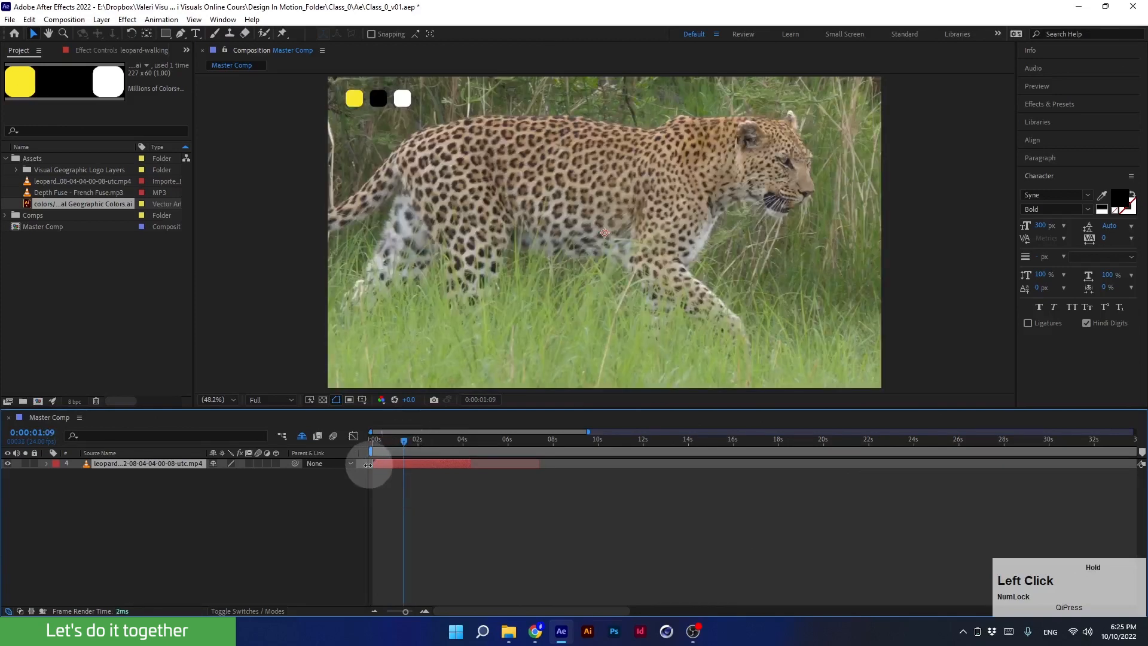
pyautogui.moveTo(475, 461)
pyautogui.mouseDown()
pyautogui.moveTo(555, 476)
pyautogui.moveTo(494, 464)
pyautogui.mouseUp()
# Slide the trimmed leopard clip so that it starts at about 4.8 seconds and place the playhead at 0:00:07:04.
pyautogui.moveTo(388, 464); pyautogui.dragTo(516, 479)
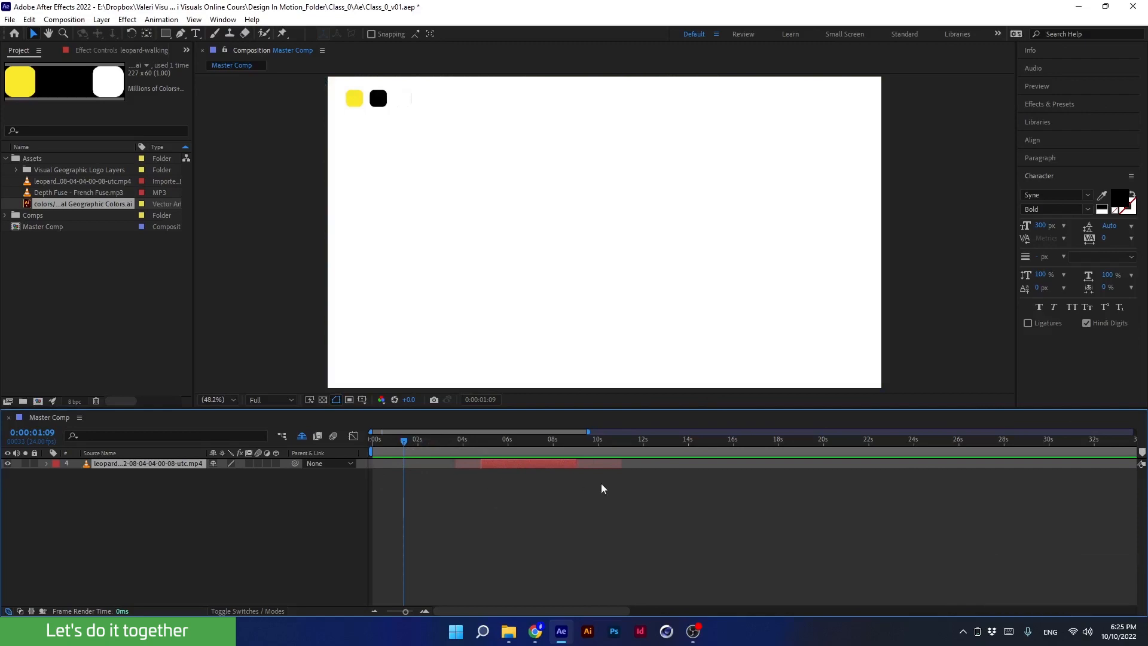
pyautogui.moveTo(445, 439); pyautogui.dragTo(534, 449)
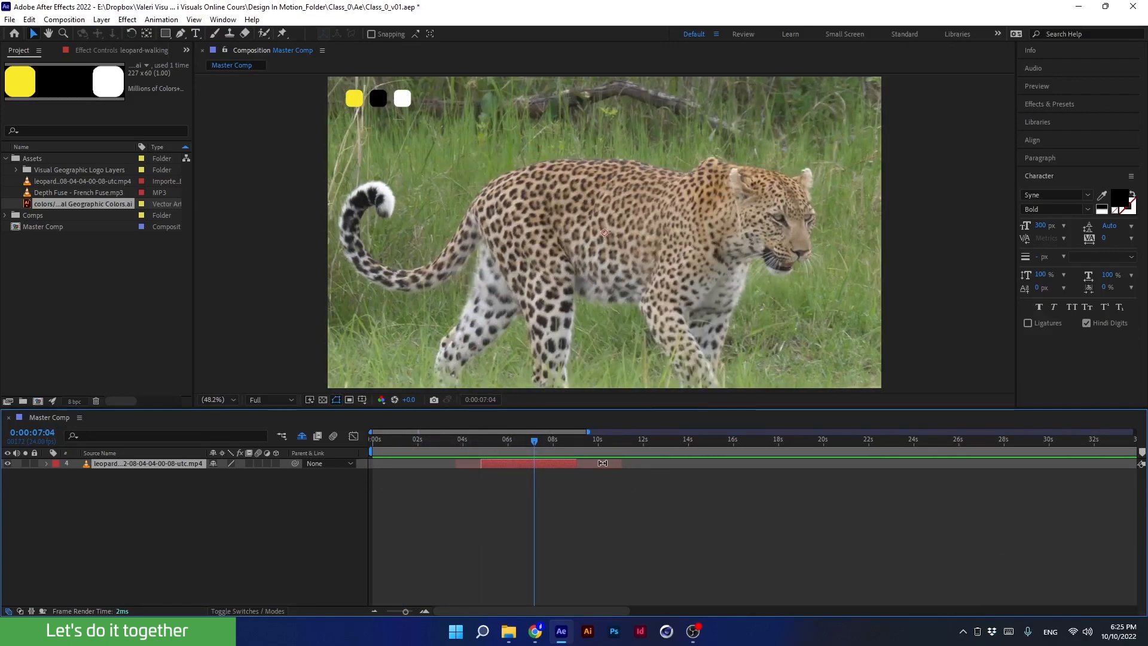
# Slip the leopard footage within its trimmed bar, then retrim the clip to start at 0:00:09:04 and end at 0:00:10:01.
pyautogui.moveTo(603, 463); pyautogui.dragTo(498, 471)
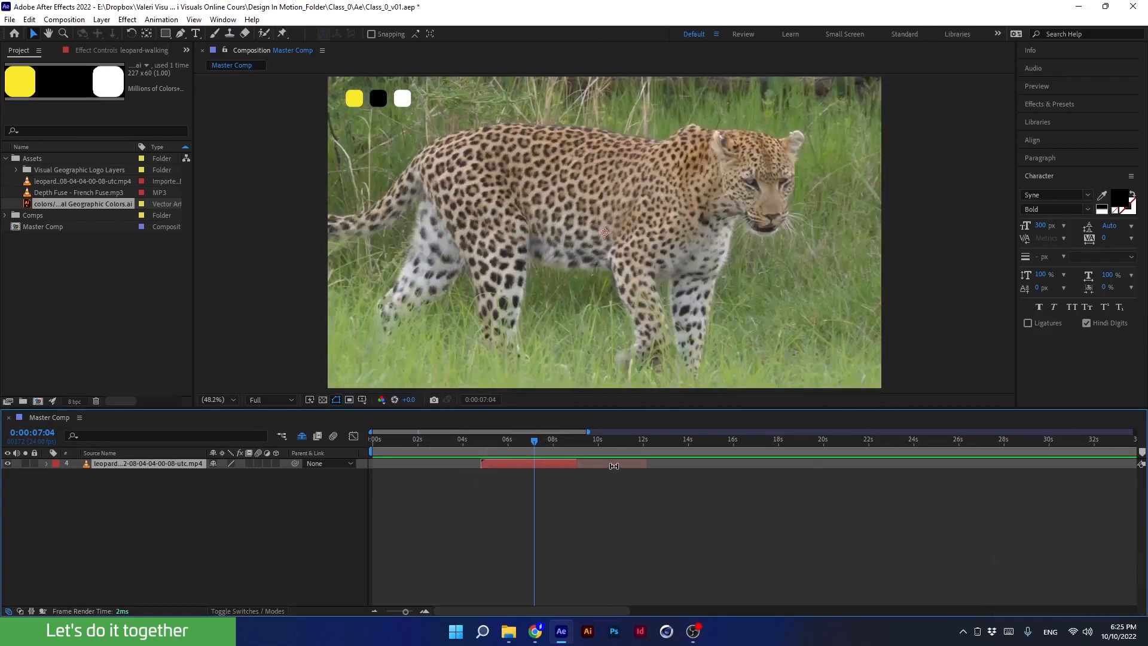
pyautogui.moveTo(615, 463)
pyautogui.mouseDown()
pyautogui.moveTo(578, 464)
pyautogui.moveTo(599, 458)
pyautogui.moveTo(584, 461)
pyautogui.moveTo(598, 474)
pyautogui.mouseUp()
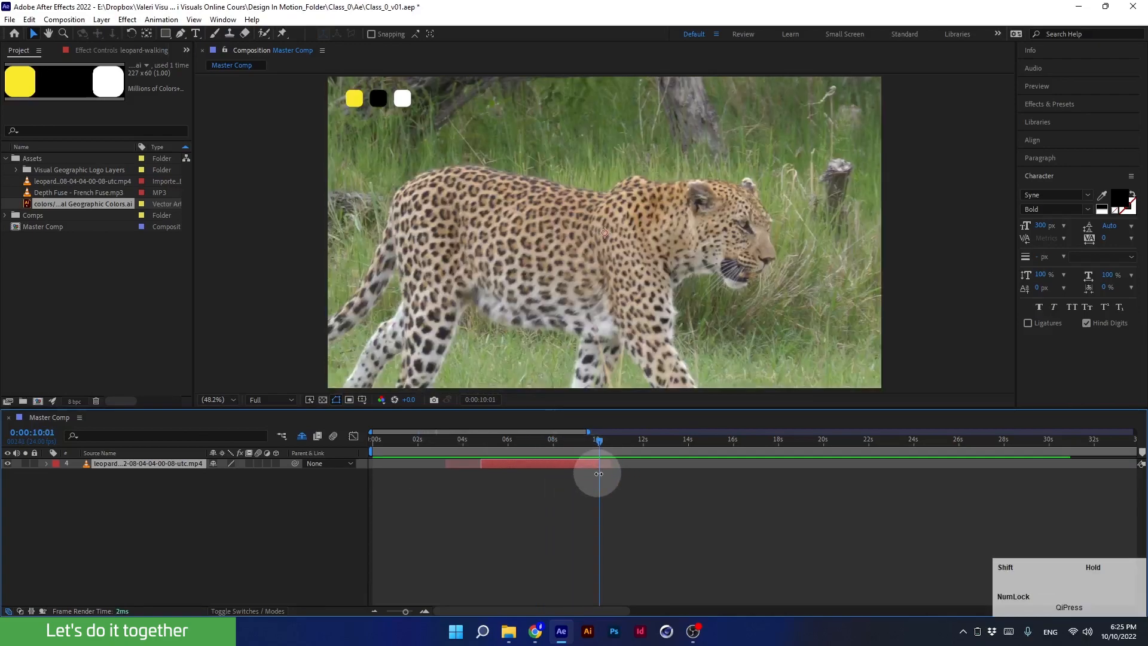
pyautogui.click(581, 439)
pyautogui.moveTo(482, 464); pyautogui.dragTo(580, 487)
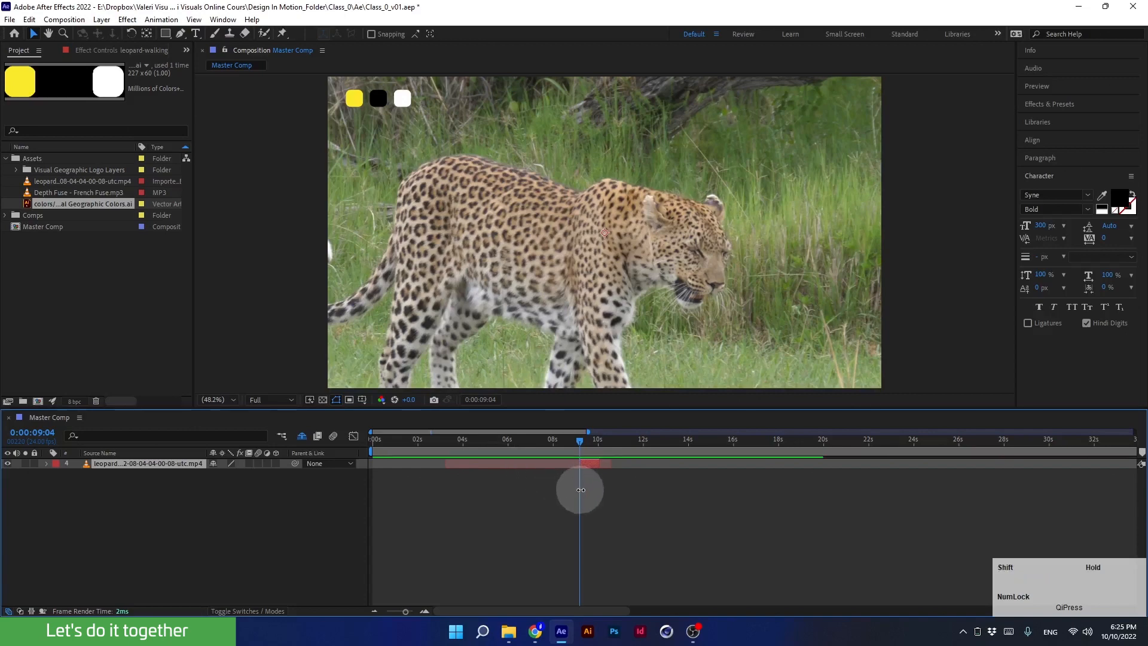
# Trim the leopard clip's start to the playhead at 0:00:05:10 and its end to the playhead at 0:00:08:11.
pyautogui.moveTo(576, 439); pyautogui.dragTo(496, 451)
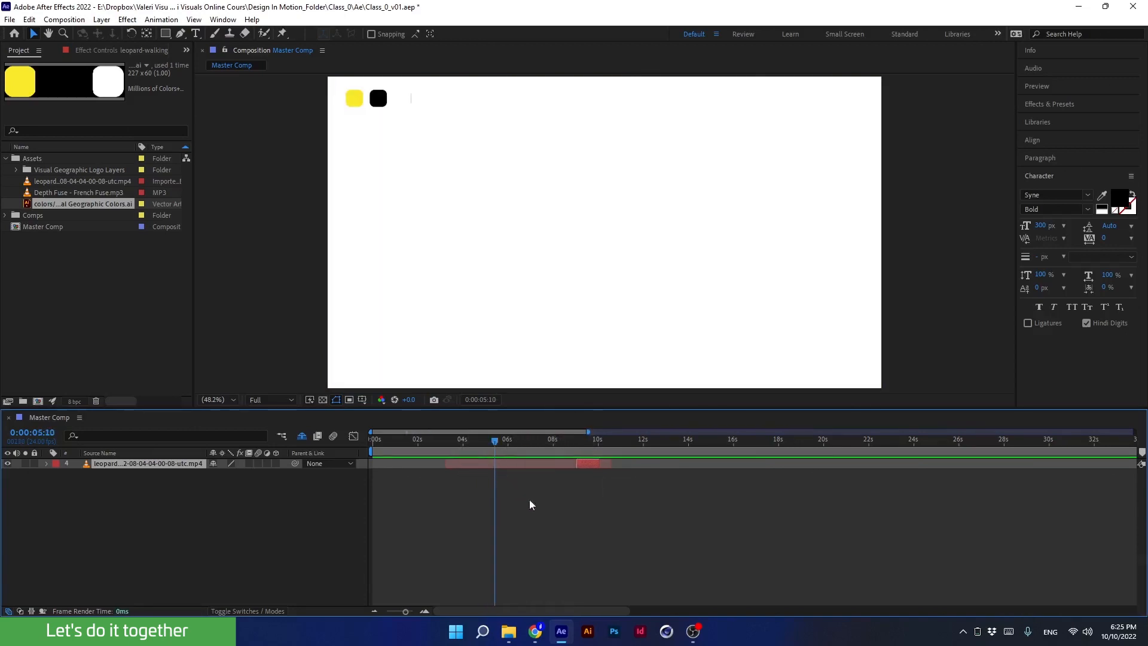
pyautogui.hotkey('alt', '[')
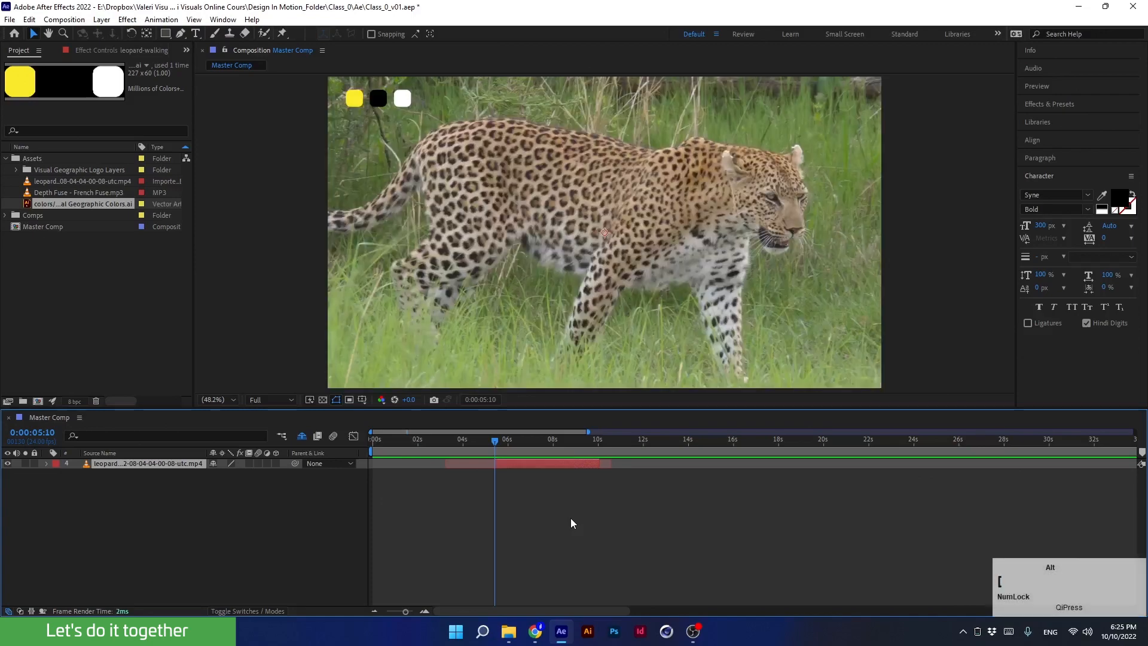
pyautogui.moveTo(513, 448); pyautogui.dragTo(563, 447)
pyautogui.hotkey('alt', ']')
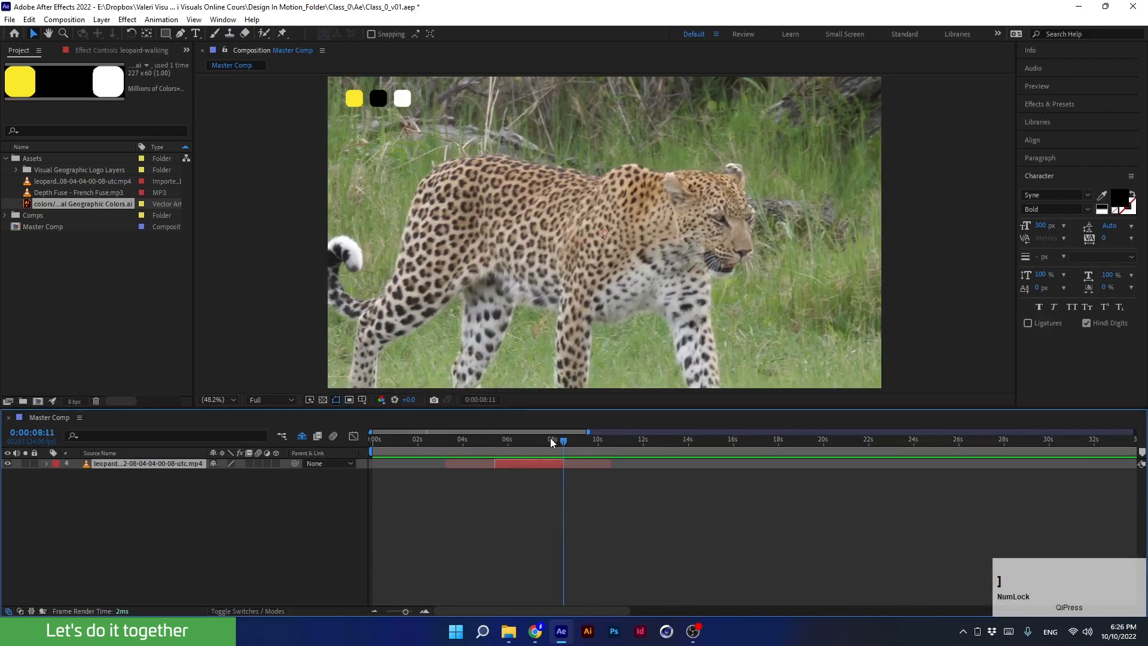
# Align the leopard clip's start with the playhead at 0:00:04:01 and trim its start to 0:00:05:07.
pyautogui.moveTo(551, 442); pyautogui.dragTo(466, 451)
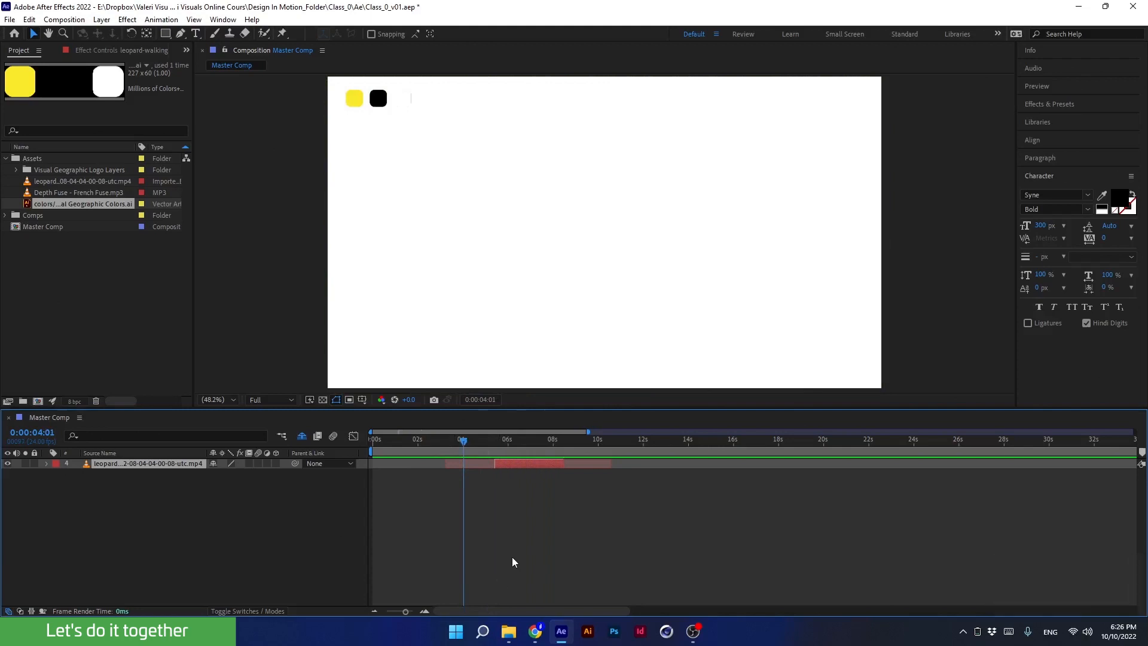
pyautogui.press('[')
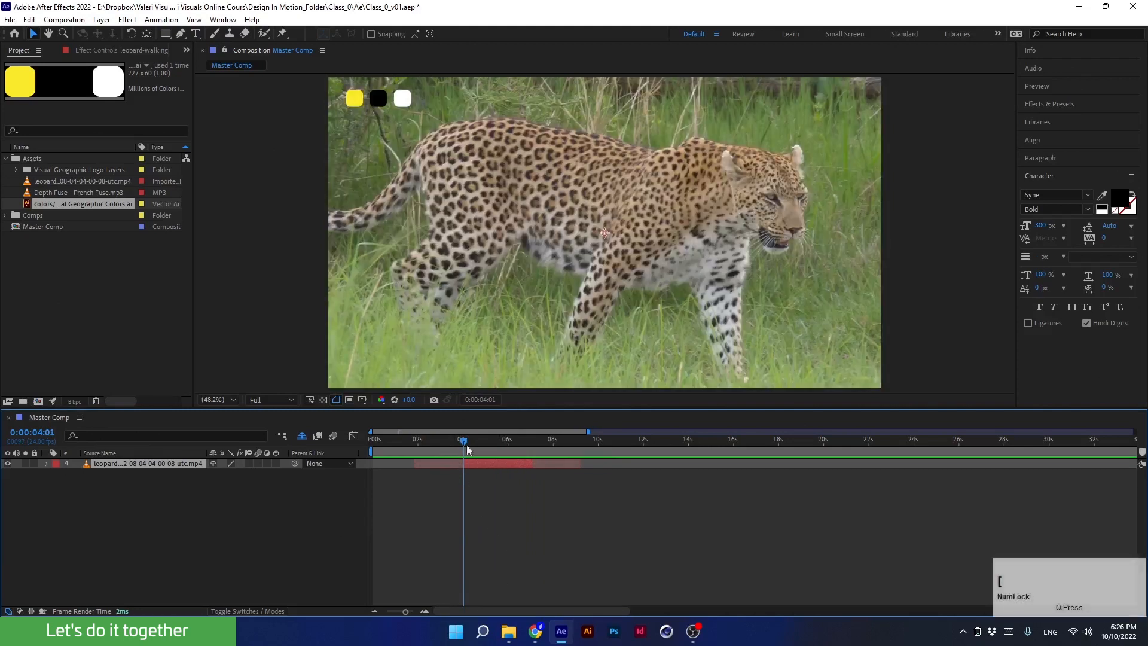
pyautogui.moveTo(460, 468); pyautogui.dragTo(492, 459)
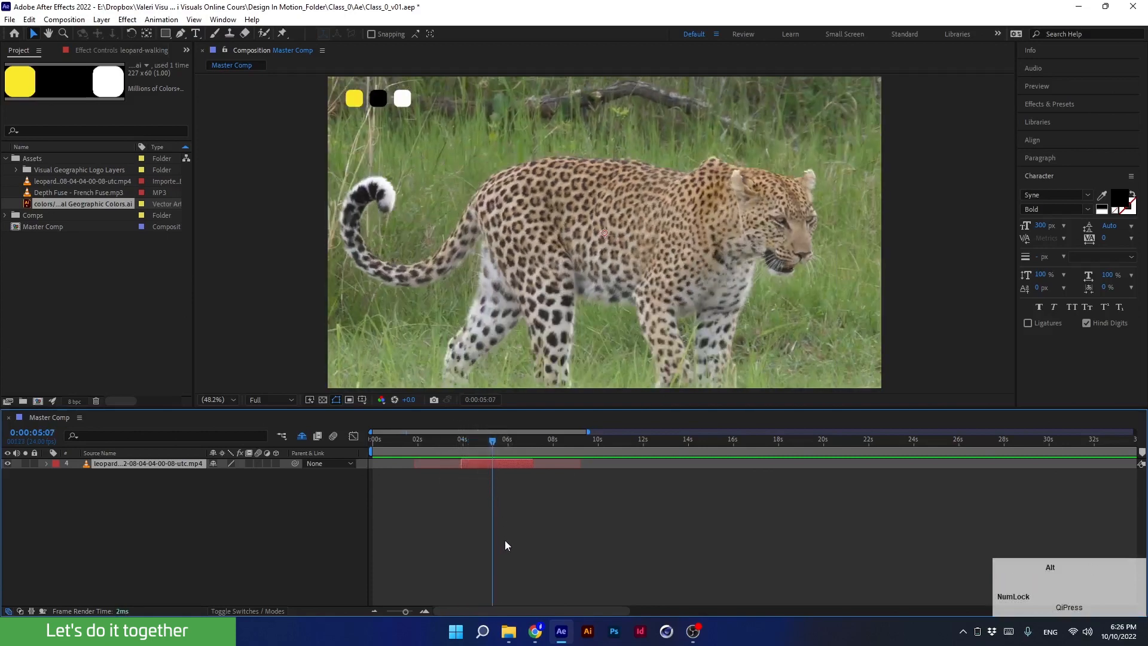
pyautogui.hotkey('alt', '[')
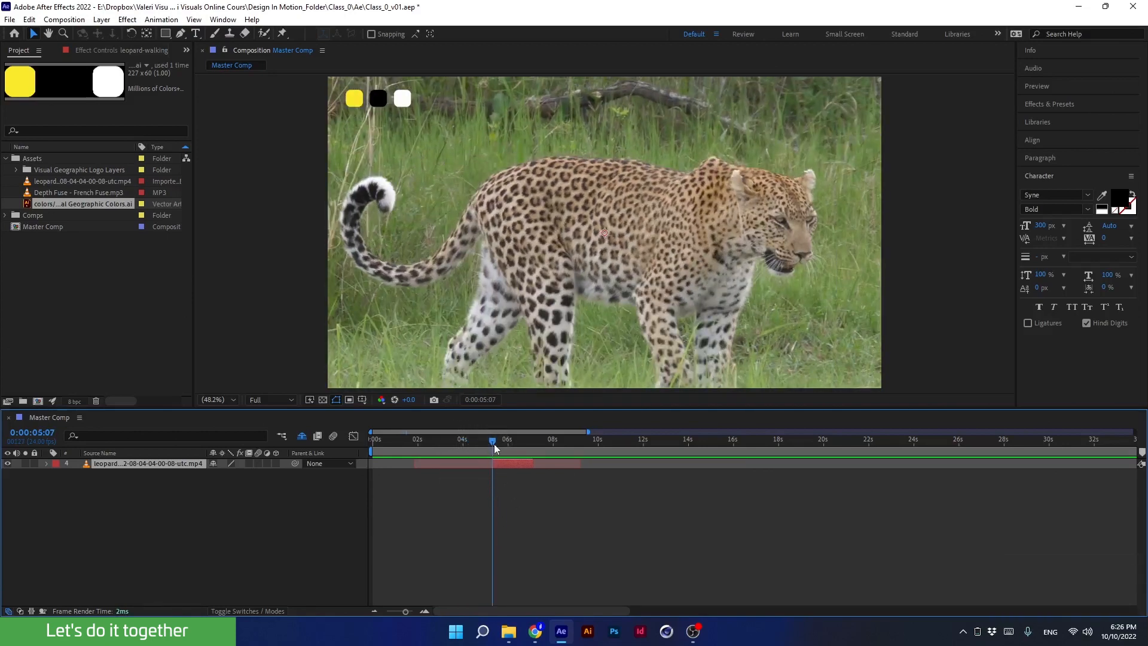
# Reposition the trimmed leopard clip by aligning its start with 0:00:03:06, its end with 0:00:05:17, and its start with 0:00:06:20.
pyautogui.moveTo(494, 444); pyautogui.dragTo(447, 450)
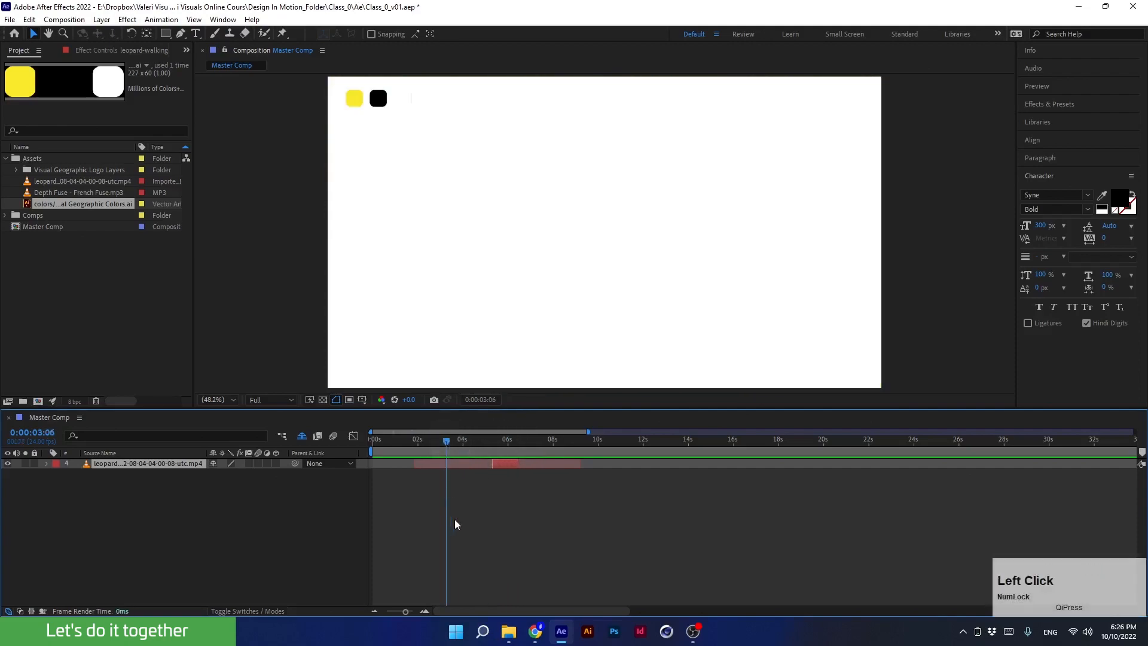
pyautogui.press('[')
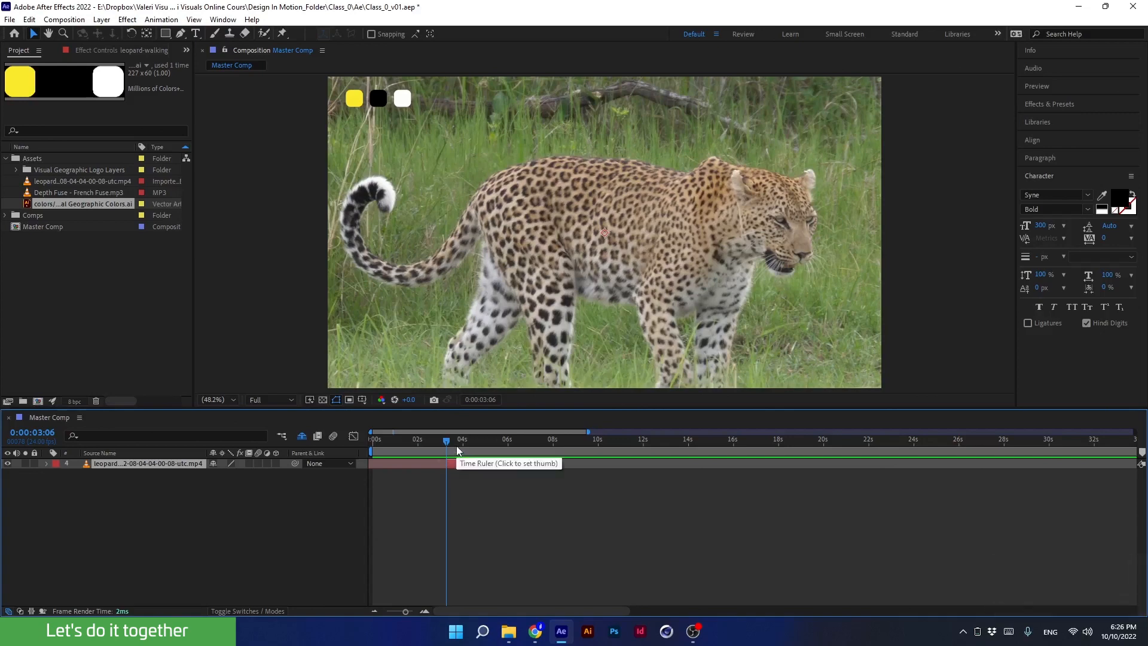
pyautogui.moveTo(457, 446); pyautogui.dragTo(511, 529)
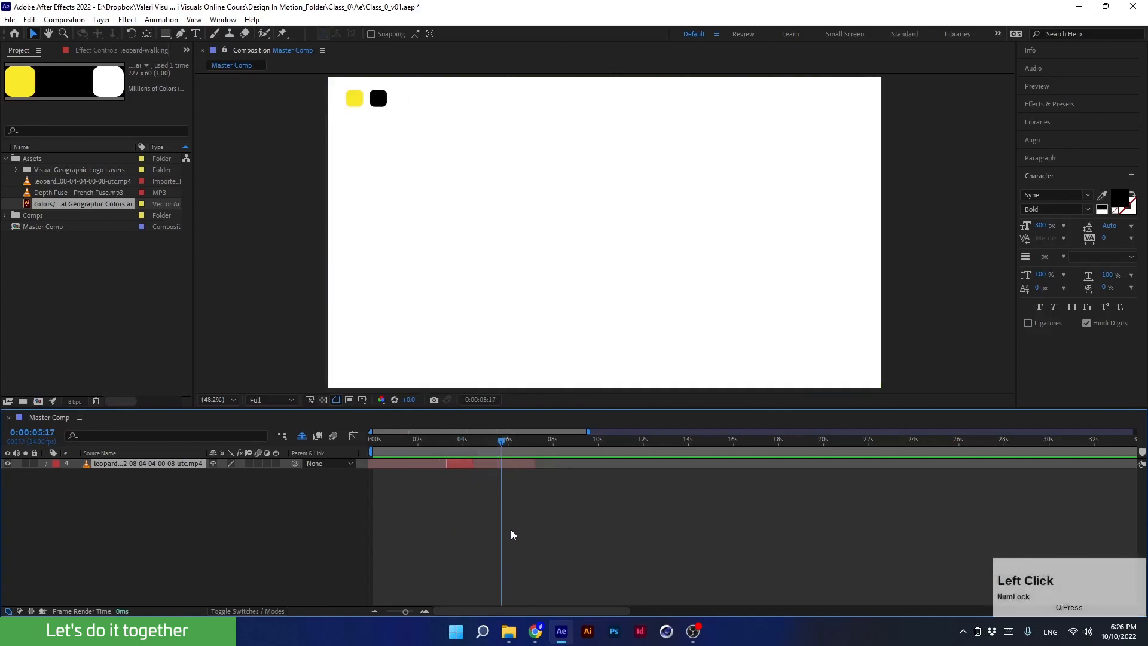
pyautogui.press(']')
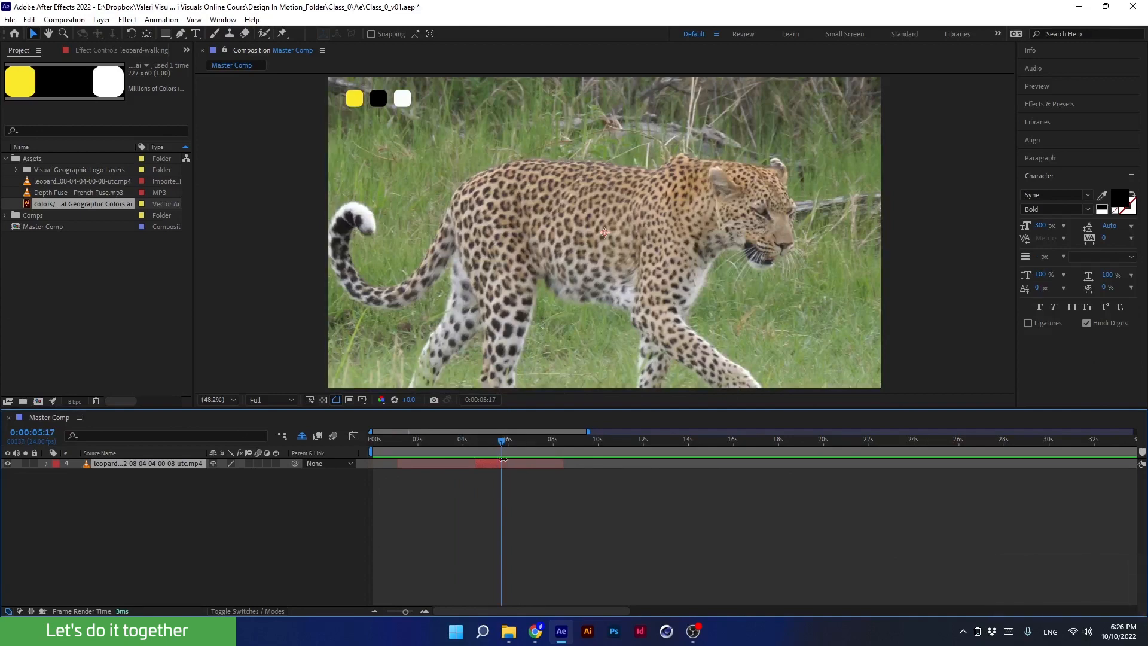
pyautogui.moveTo(501, 444); pyautogui.dragTo(527, 452)
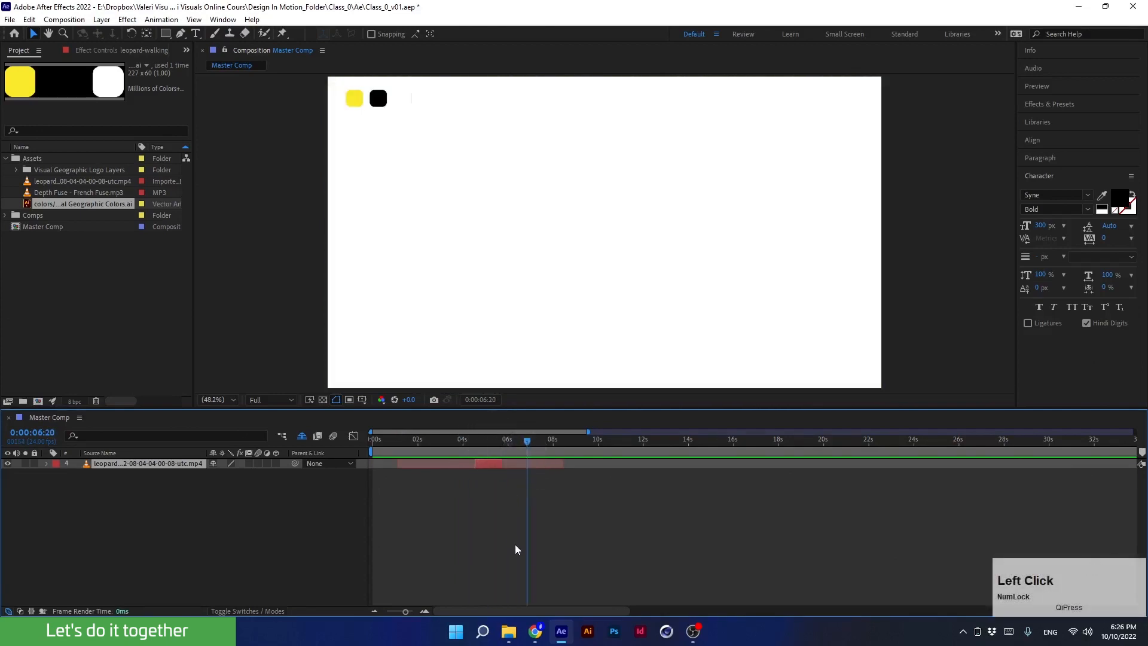
pyautogui.press('[')
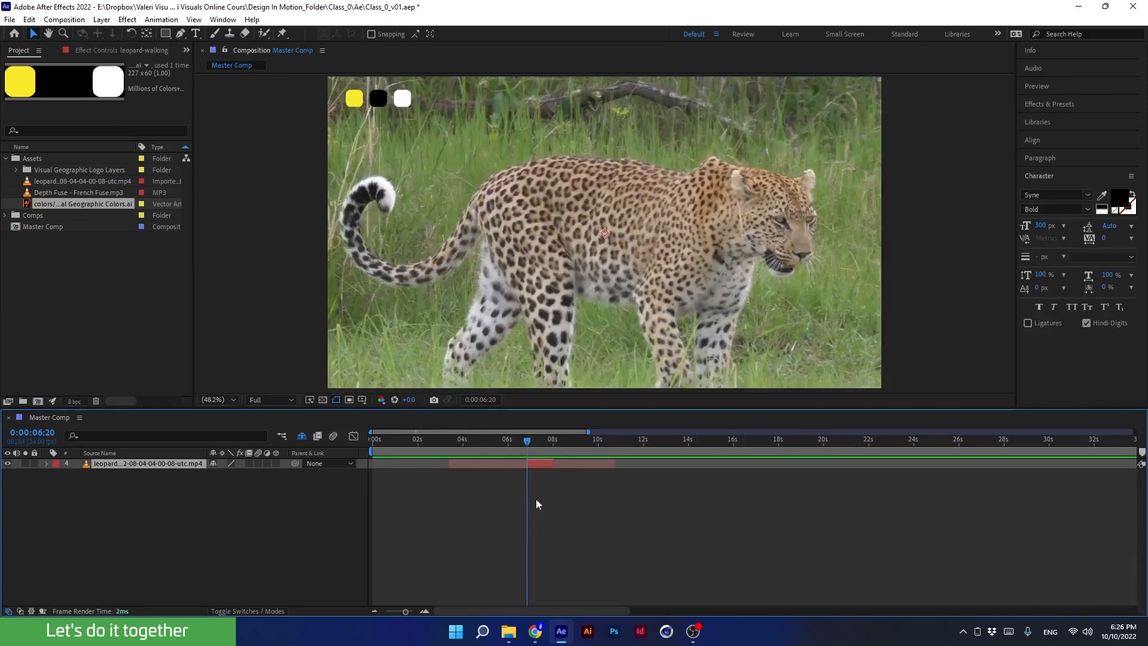
pyautogui.press(']')
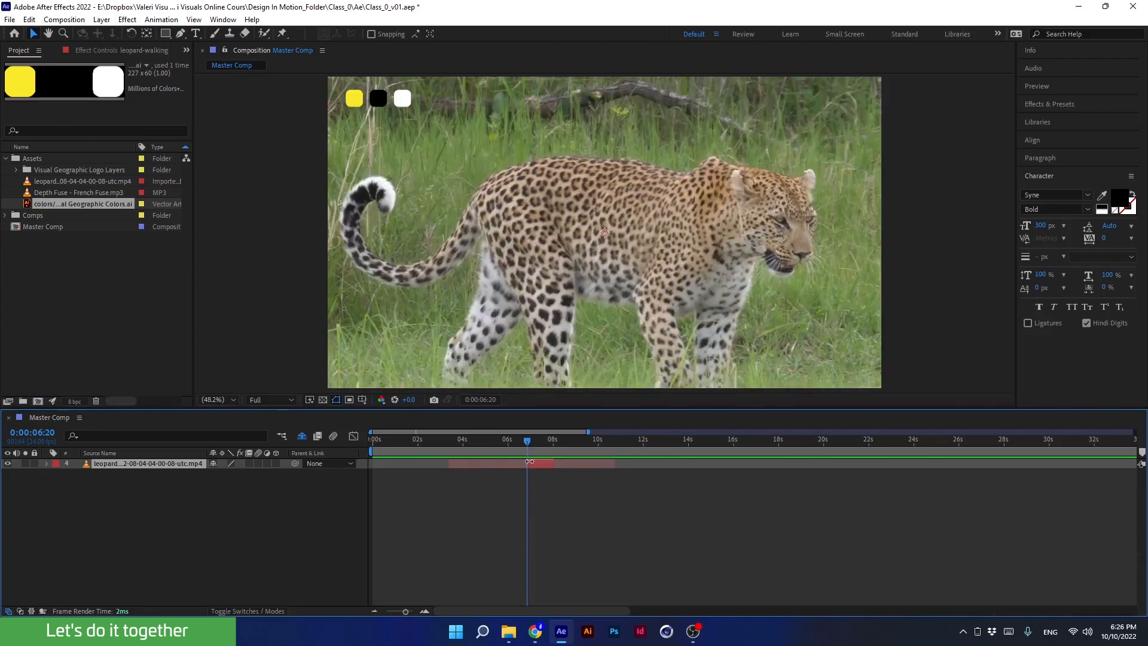
# Restore the leopard clip to its full length and align its start with 0:00:00:00.
pyautogui.moveTo(530, 462); pyautogui.dragTo(449, 463)
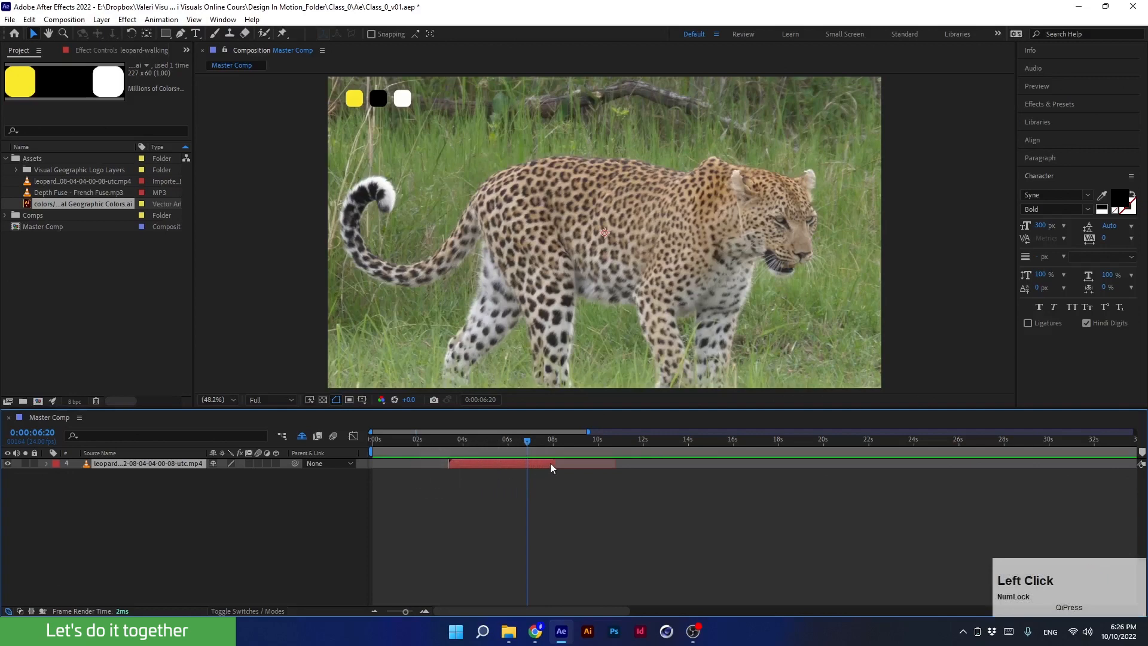
pyautogui.moveTo(516, 441); pyautogui.dragTo(361, 461)
pyautogui.press('[')
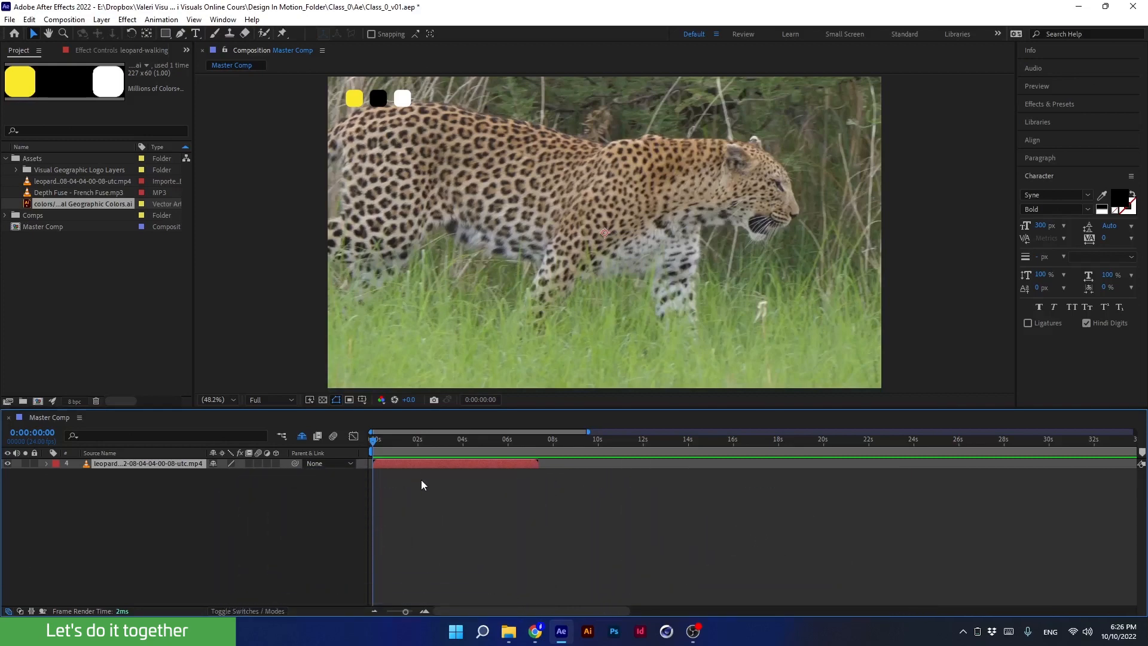
# Split the leopard layer at 0:00:02:00 and select each of the two resulting segments.
pyautogui.moveTo(394, 447); pyautogui.dragTo(418, 453)
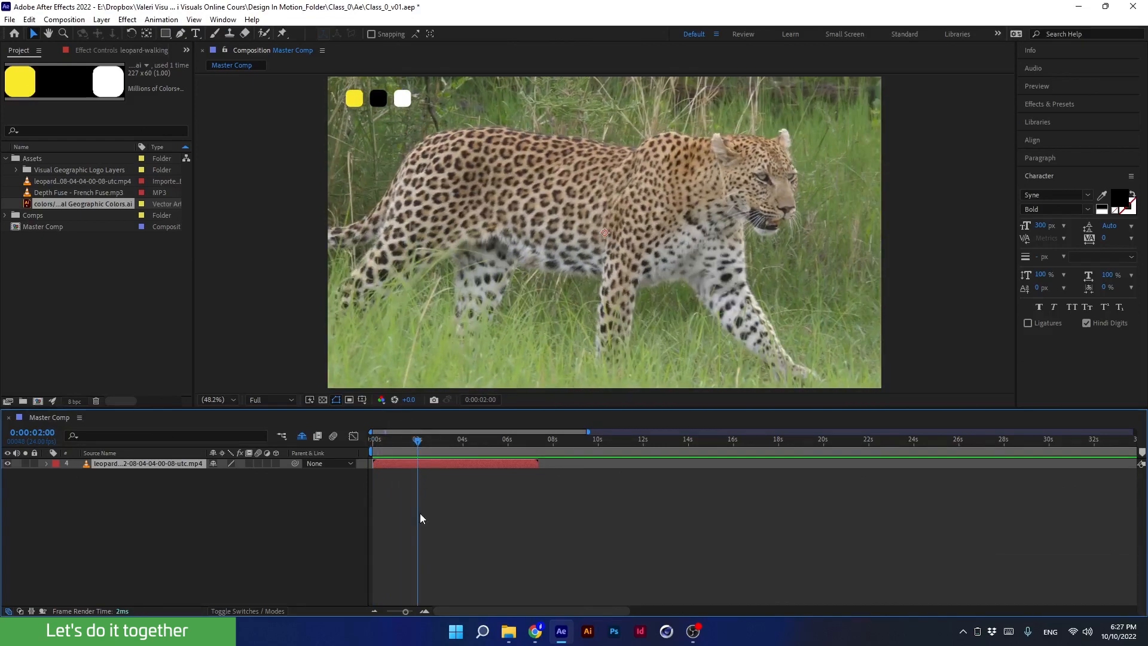
pyautogui.hotkey('ctrl', 'shift', 'd')
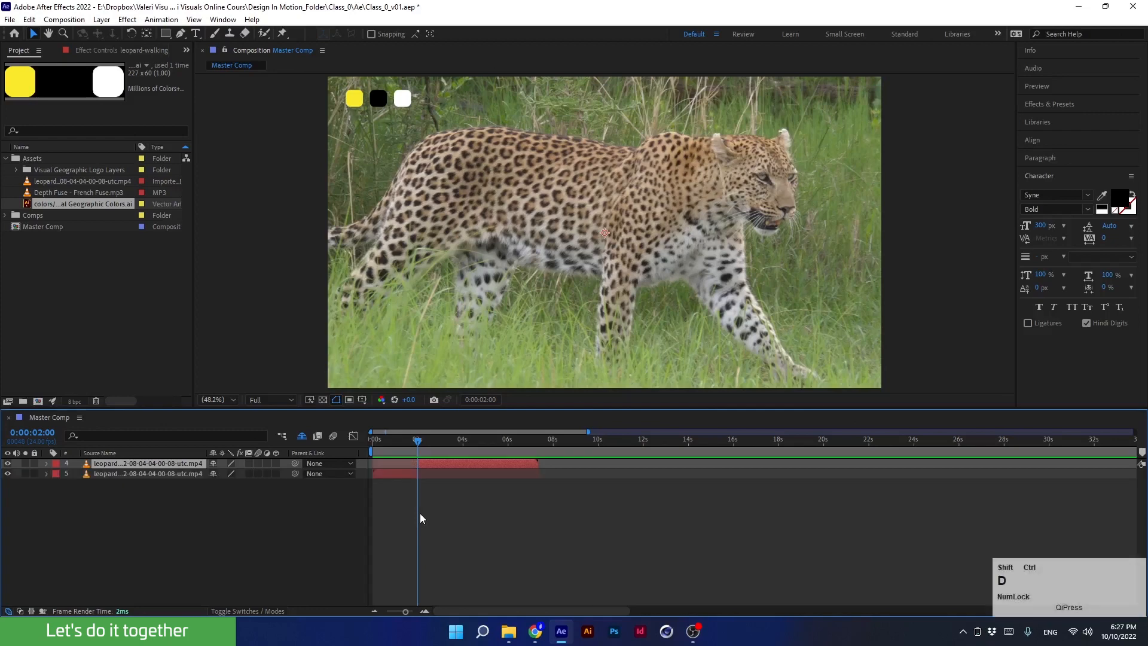
pyautogui.click(411, 474)
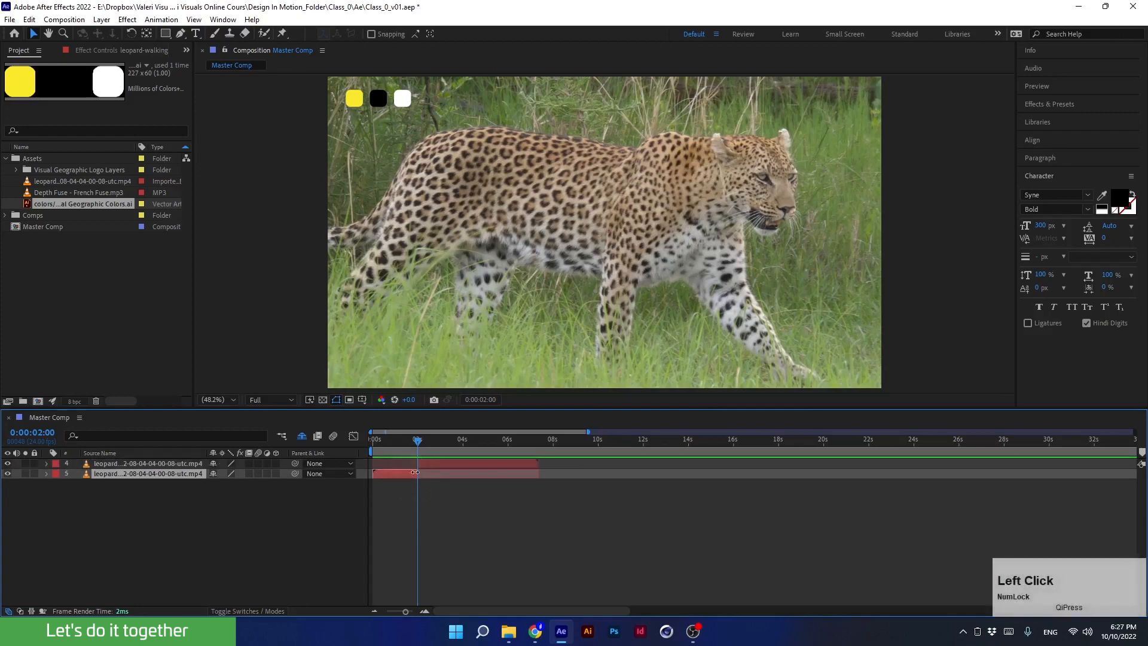
pyautogui.moveTo(410, 449); pyautogui.dragTo(437, 454)
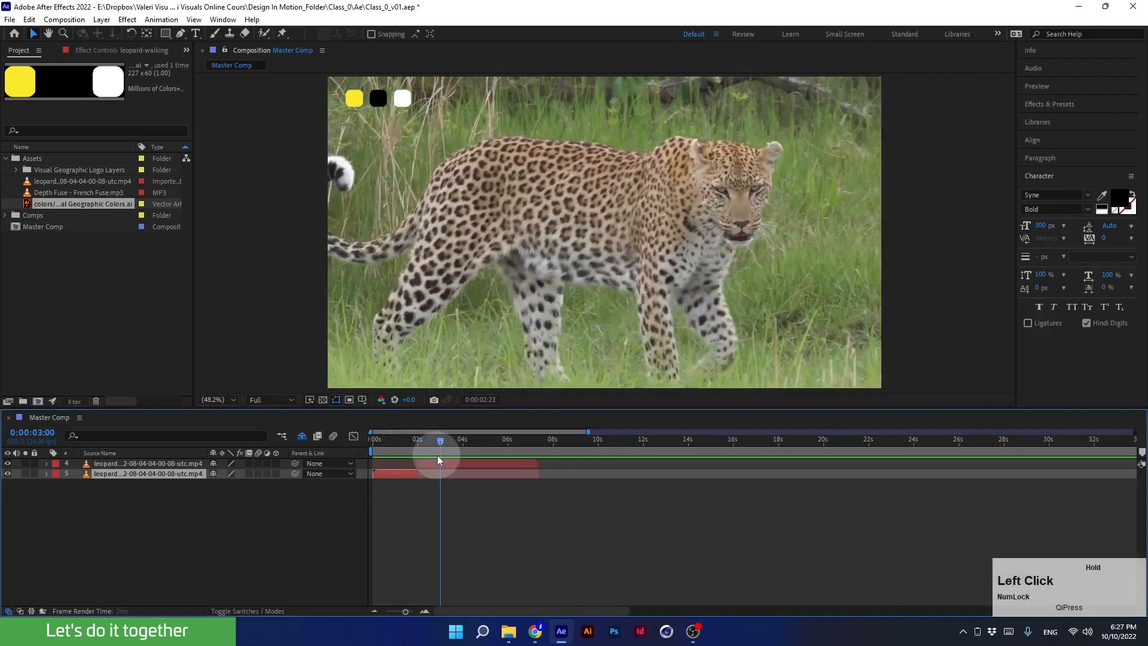
pyautogui.click(429, 465)
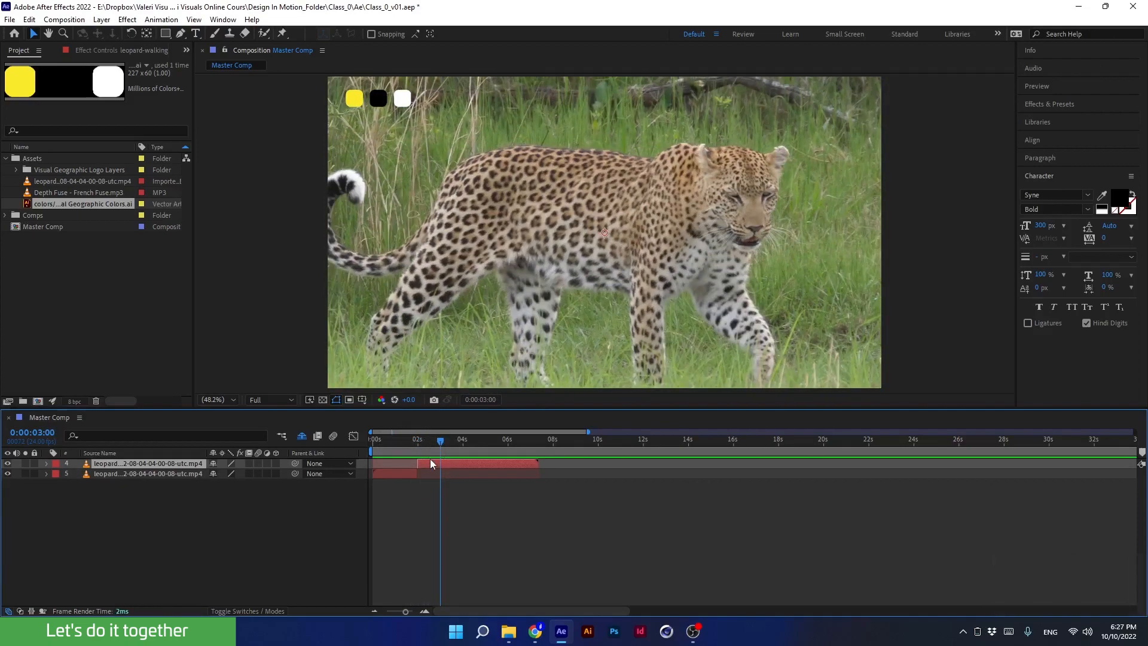
# Split the remaining leopard segment at 0:00:04:01 and again at 0:00:06:01.
pyautogui.moveTo(430, 442); pyautogui.dragTo(401, 441)
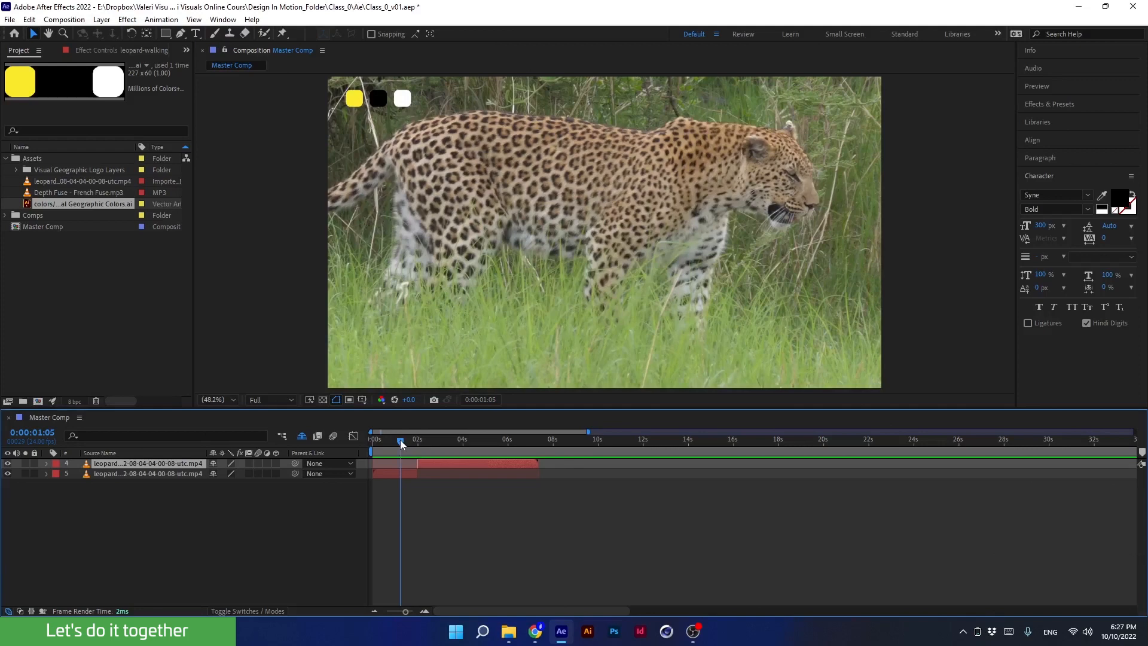
pyautogui.moveTo(400, 440); pyautogui.dragTo(464, 455)
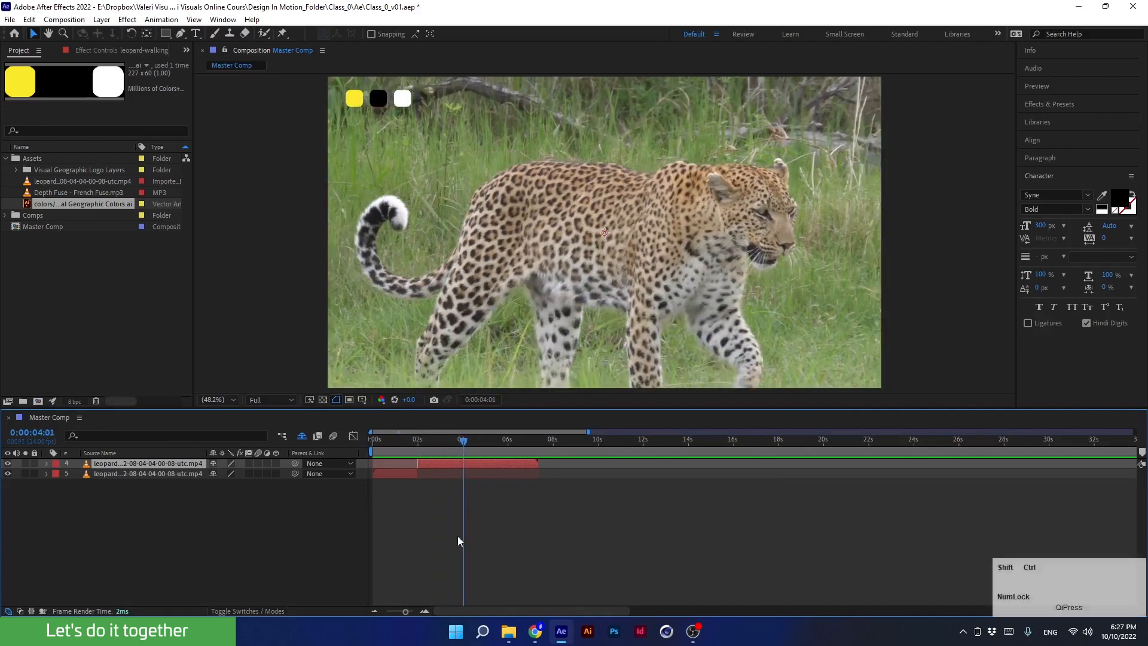
pyautogui.hotkey('ctrl', 'shift', 'd')
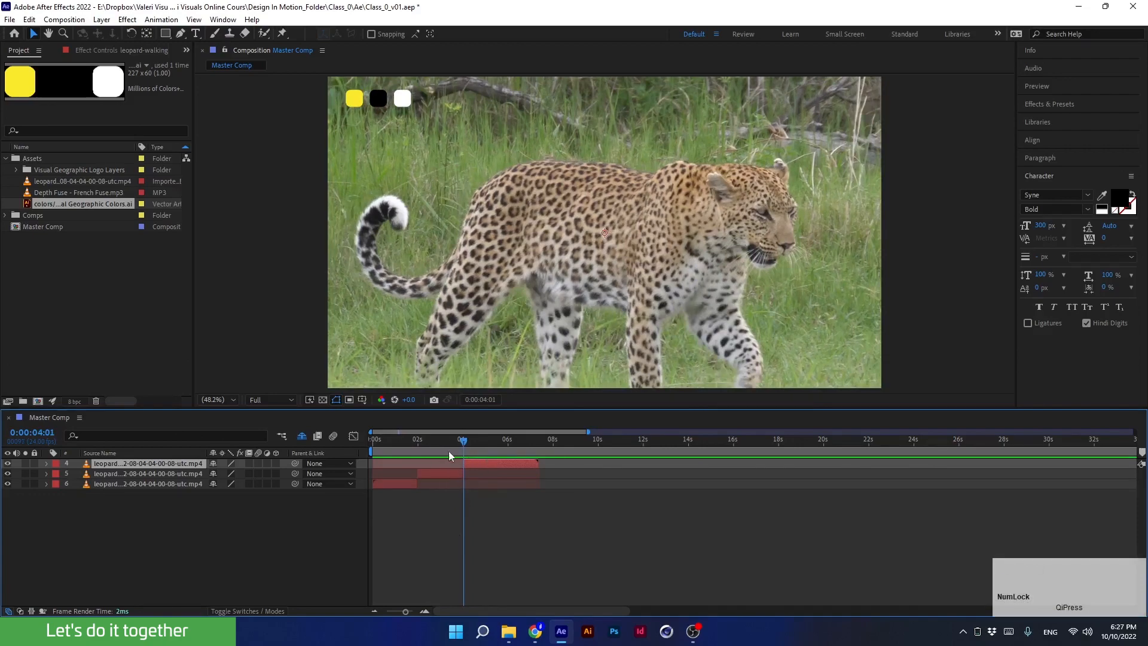
pyautogui.moveTo(465, 441); pyautogui.dragTo(512, 457)
pyautogui.hotkey('ctrl', 'shift', 'd')
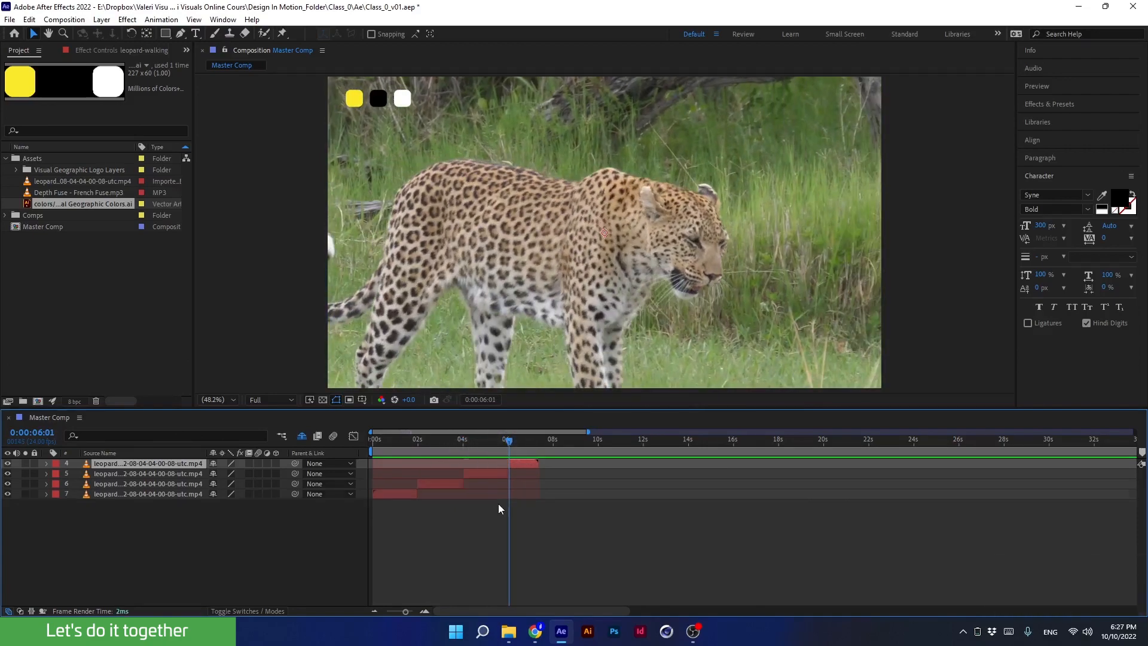
# Delete the three later leopard segments and extend the first segment's end to the footage's full length.
pyautogui.moveTo(494, 441); pyautogui.dragTo(410, 496)
pyautogui.keyDown('shift'); pyautogui.click(439, 483); pyautogui.keyUp('shift')
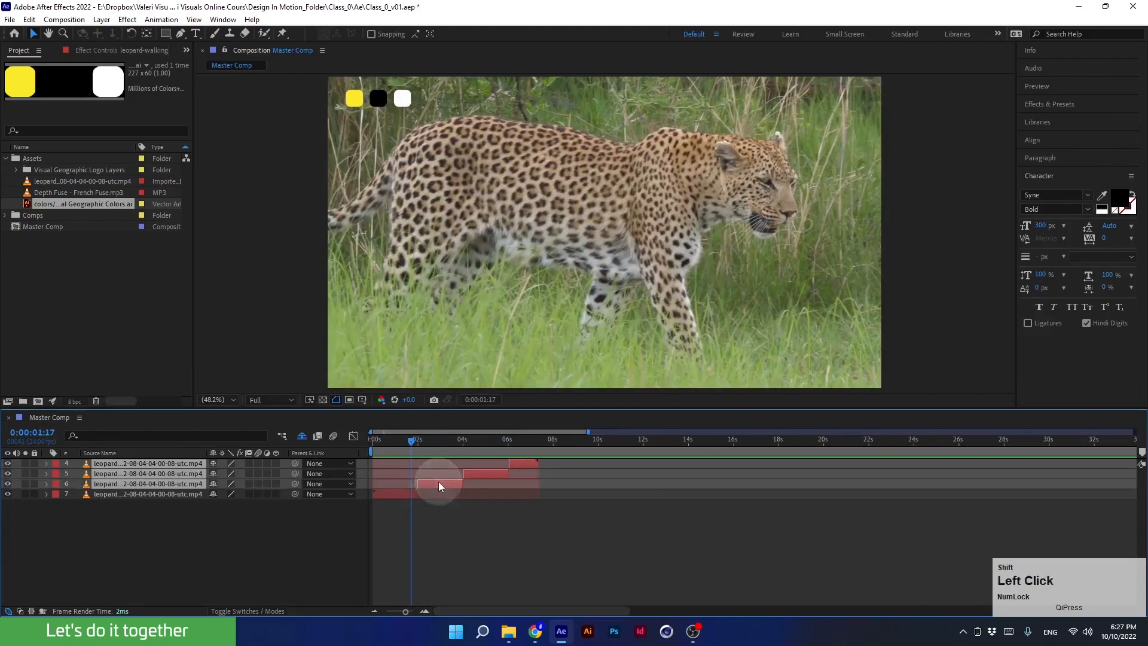
pyautogui.press('Delete')
pyautogui.moveTo(417, 463); pyautogui.dragTo(568, 484)
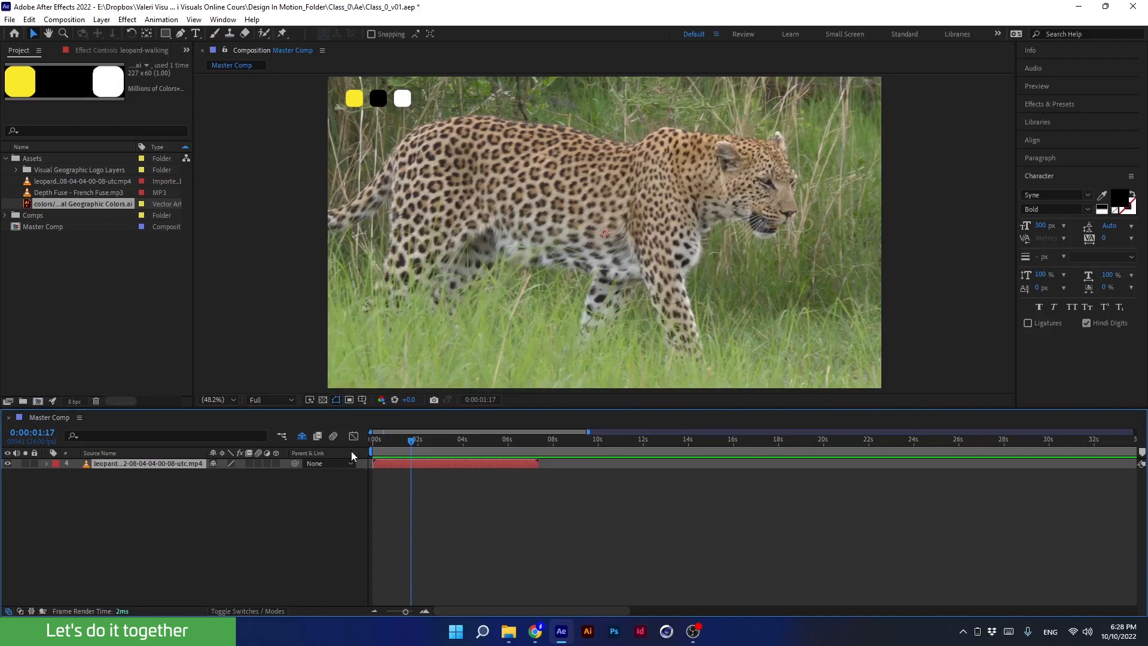
# Show the Stretch column in the timeline.
pyautogui.rightClick(351, 451)
pyautogui.moveTo(428, 494)
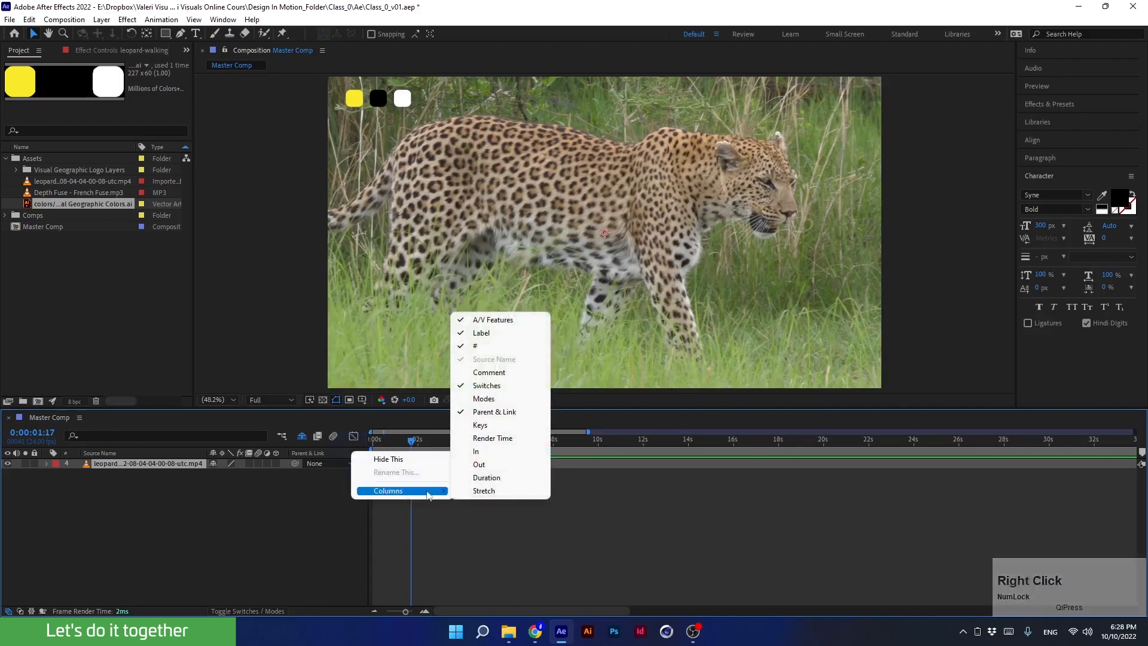
pyautogui.click(477, 492)
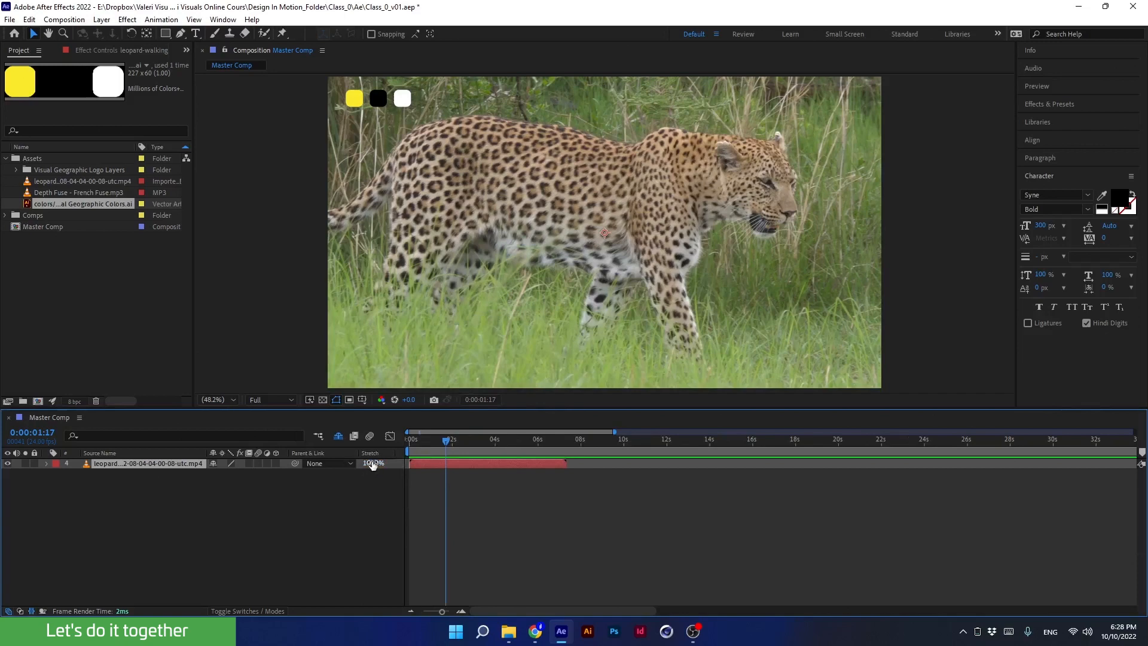
# Time-stretch the leopard layer to a factor of 300 from the start of the composition and preview the slowed footage.
pyautogui.moveTo(447, 442); pyautogui.dragTo(401, 442)
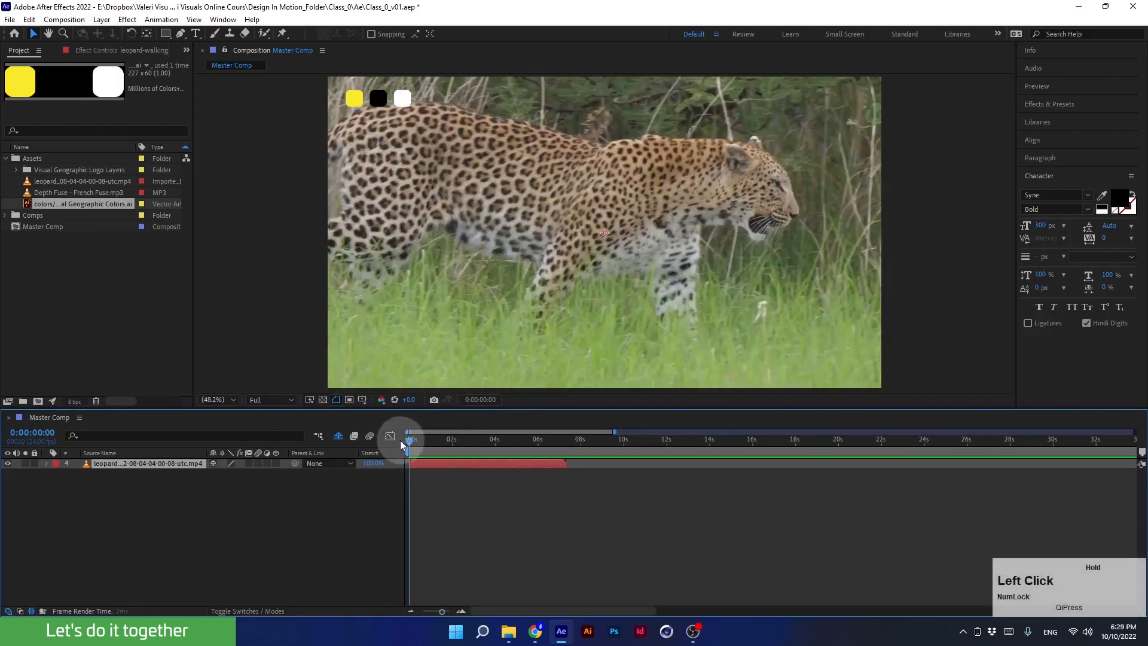
pyautogui.click(365, 464)
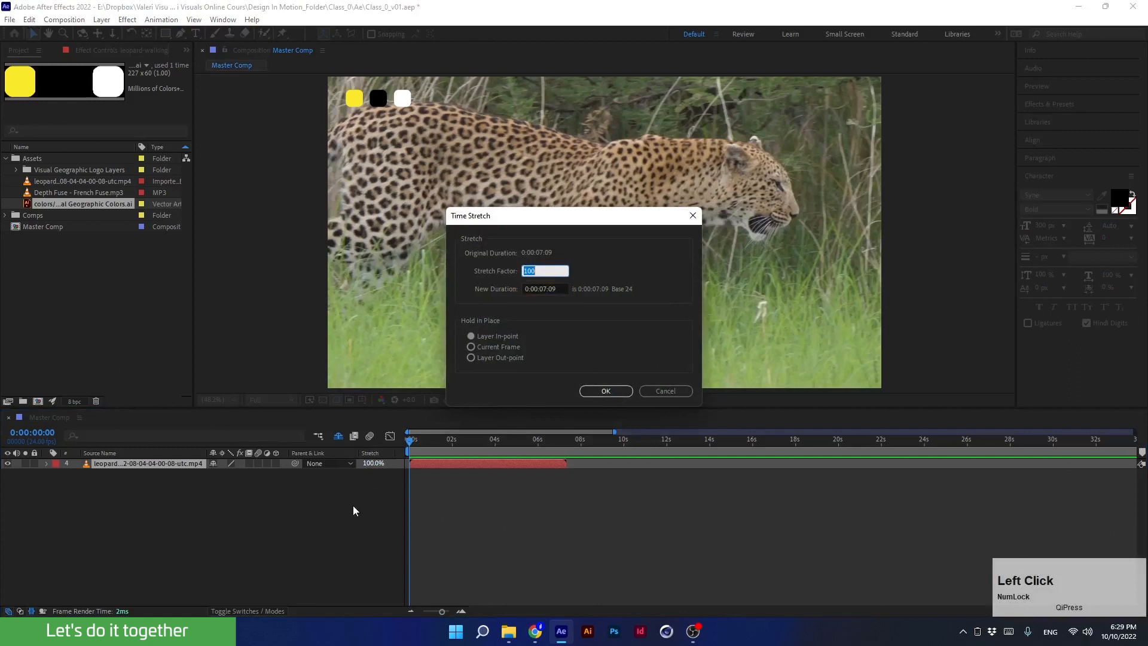
pyautogui.write('300')
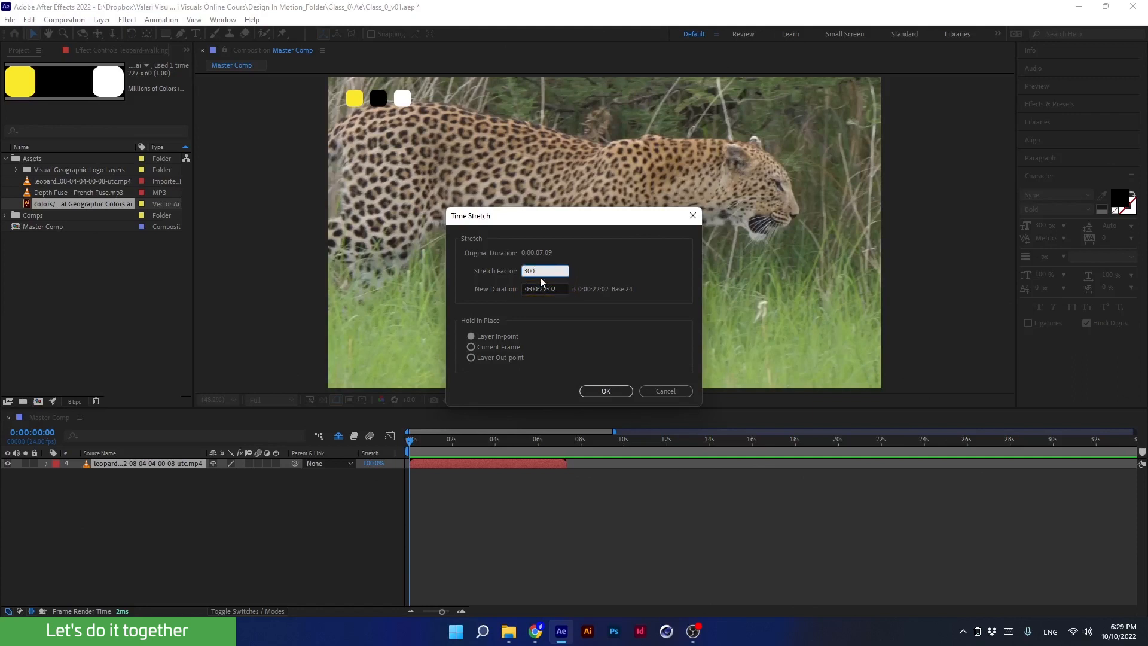
pyautogui.click(604, 391)
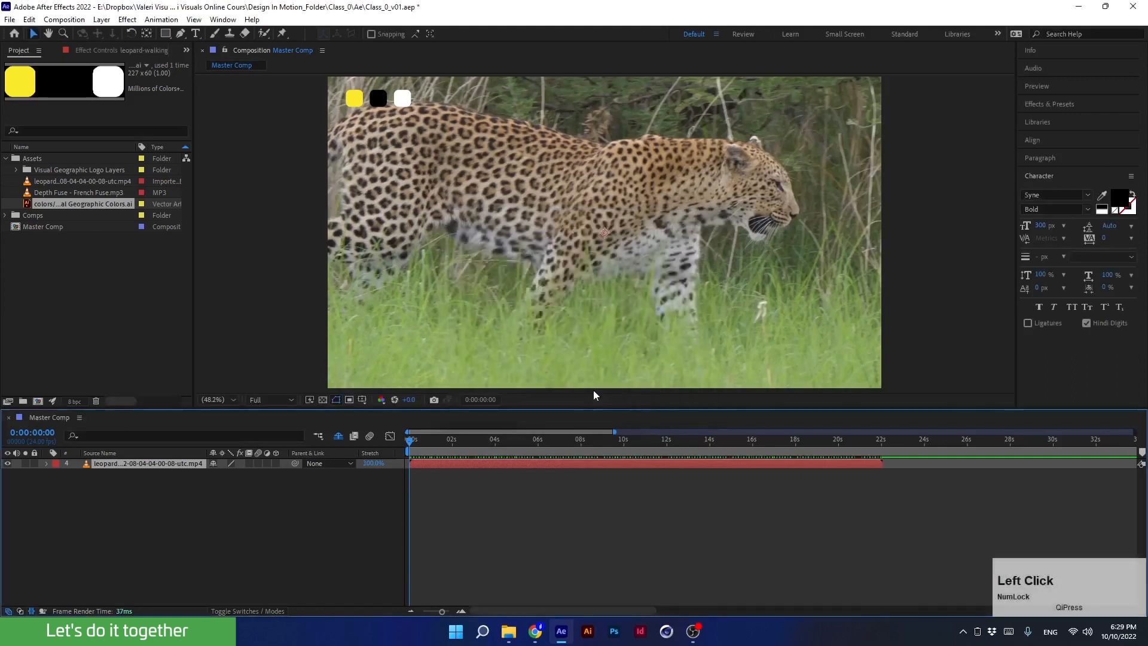
pyautogui.press('space')
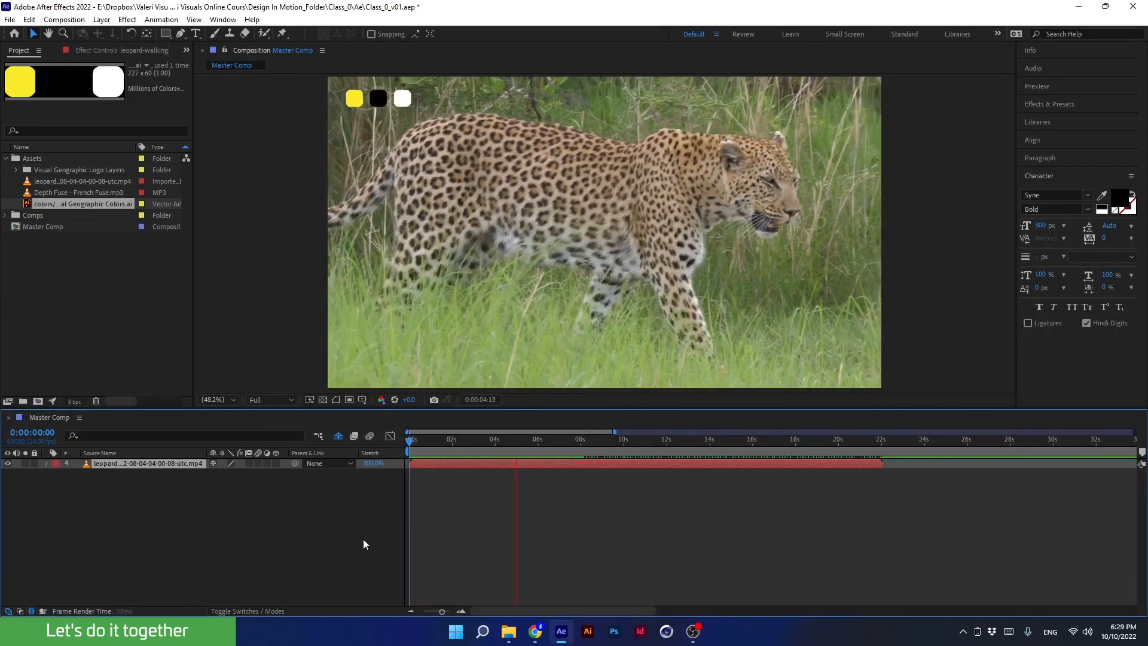
pyautogui.press('space')
# Set the leopard layer's stretch factor to 10 and preview the sped-up footage from the start.
pyautogui.click(371, 464)
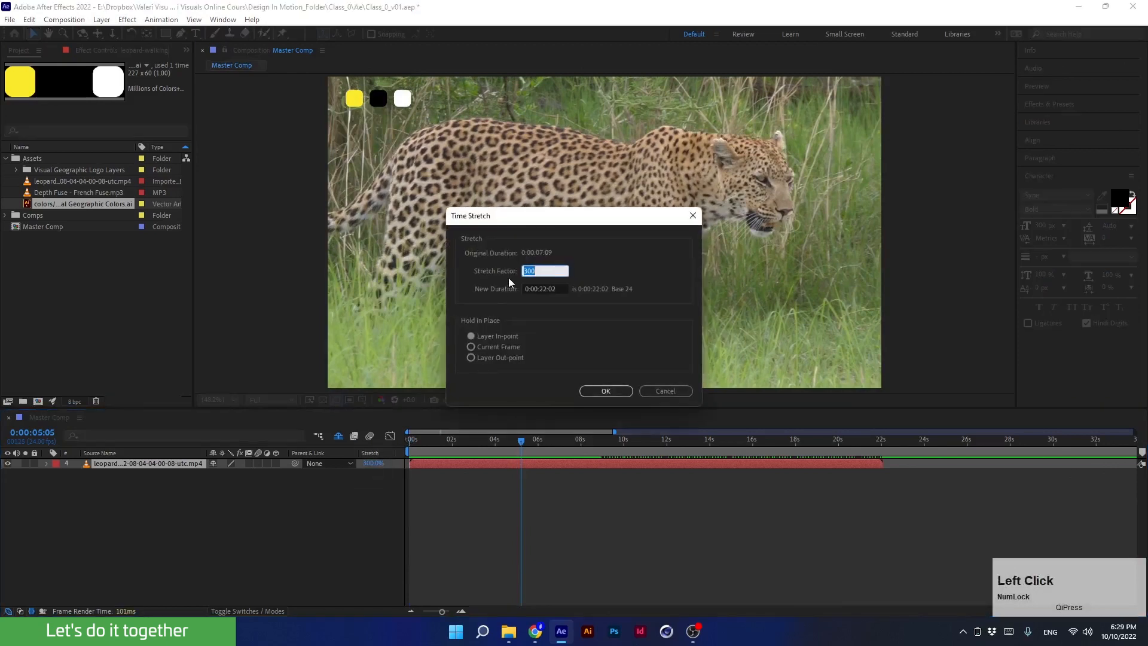
pyautogui.press('Return')
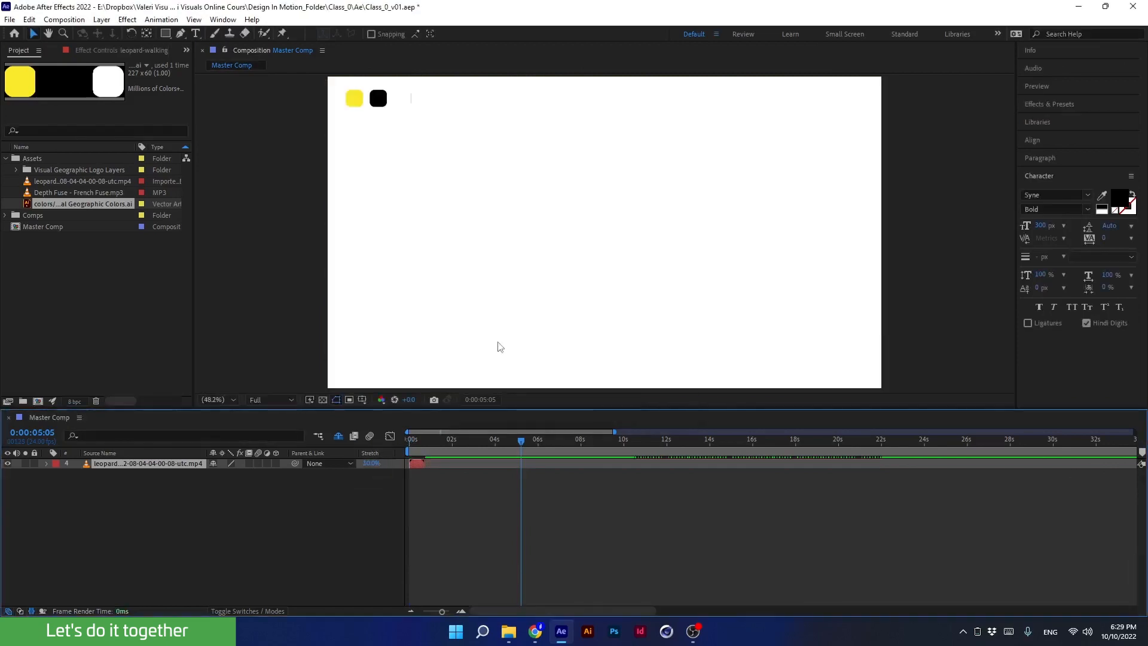
pyautogui.click(457, 440)
pyautogui.moveTo(443, 447); pyautogui.dragTo(392, 461)
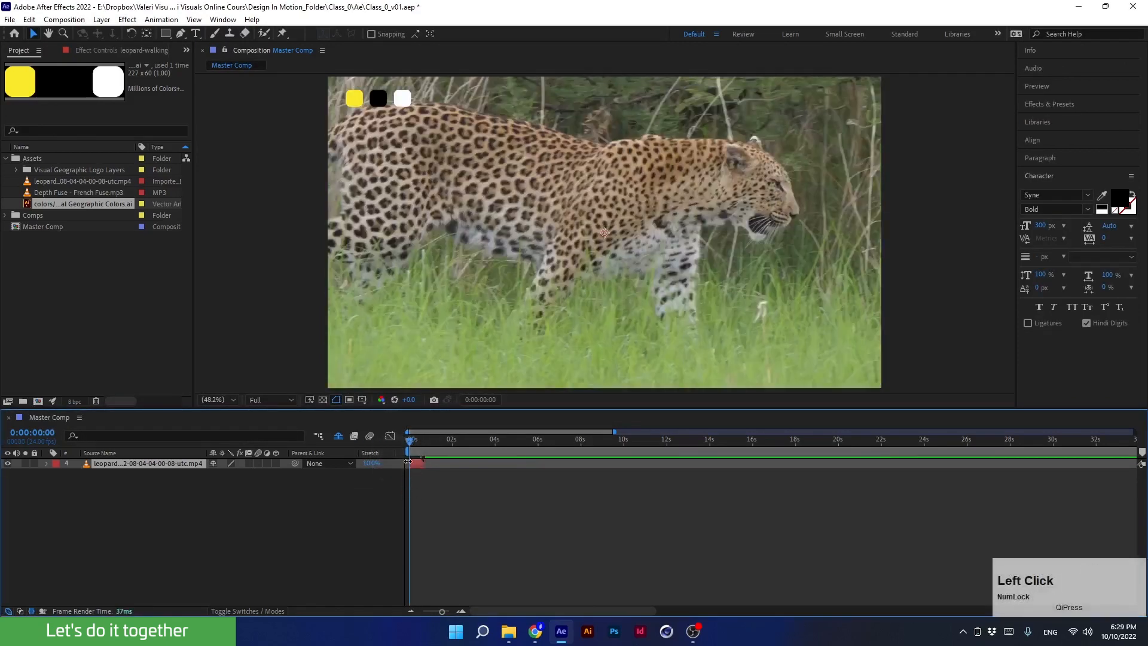
pyautogui.press('space')
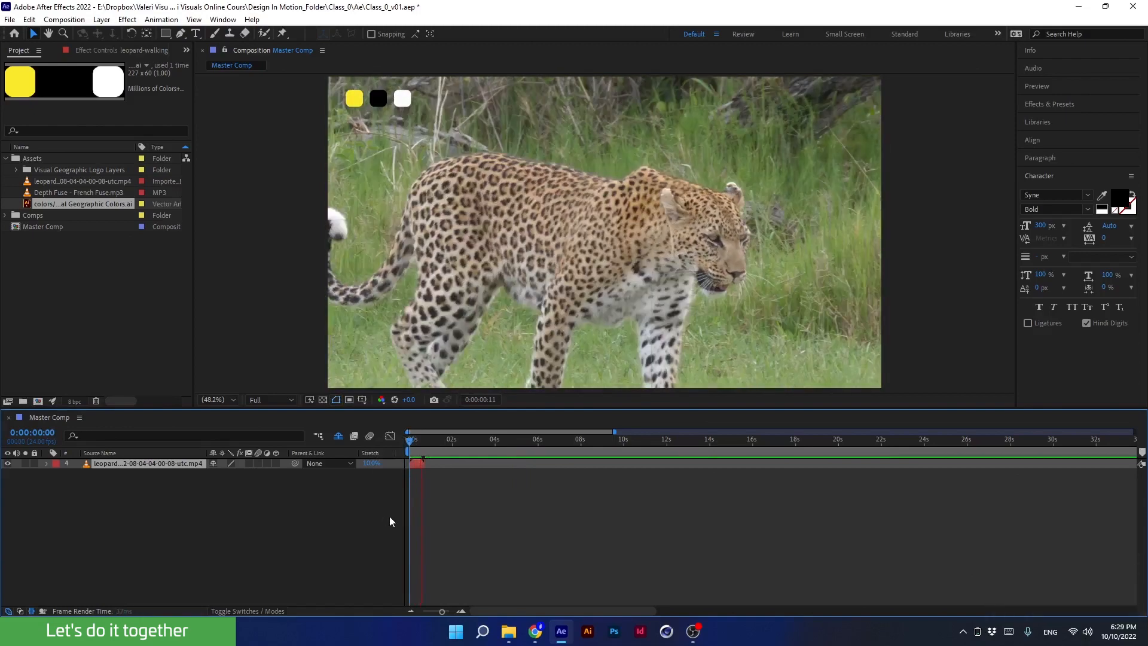
pyautogui.press('space')
# Set the leopard layer's stretch factor to 300 and preview it from the start, ending with the playhead at 0:00:03:22.
pyautogui.moveTo(425, 445); pyautogui.dragTo(384, 470)
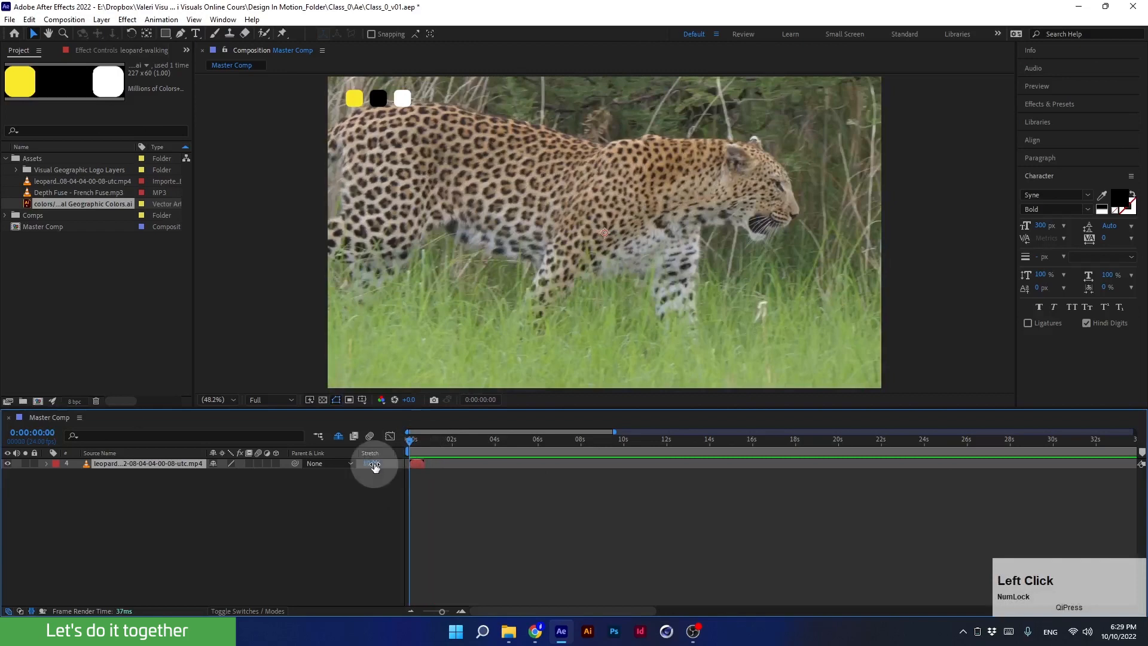
pyautogui.click(373, 465)
pyautogui.write('300')
pyautogui.press('Return')
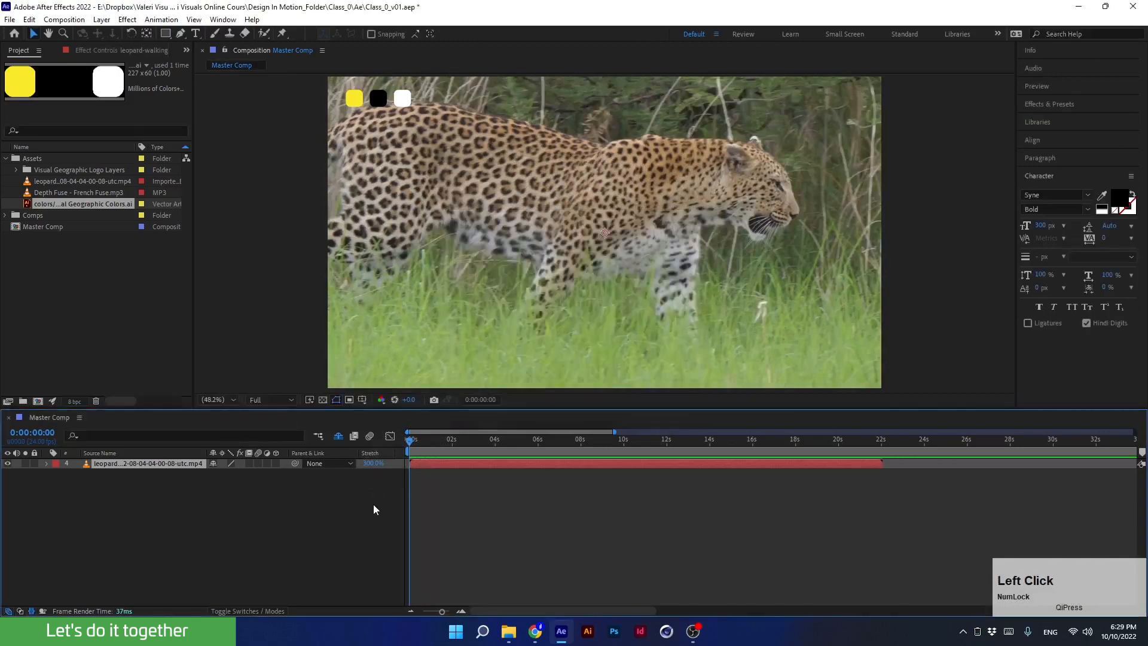
pyautogui.press('space')
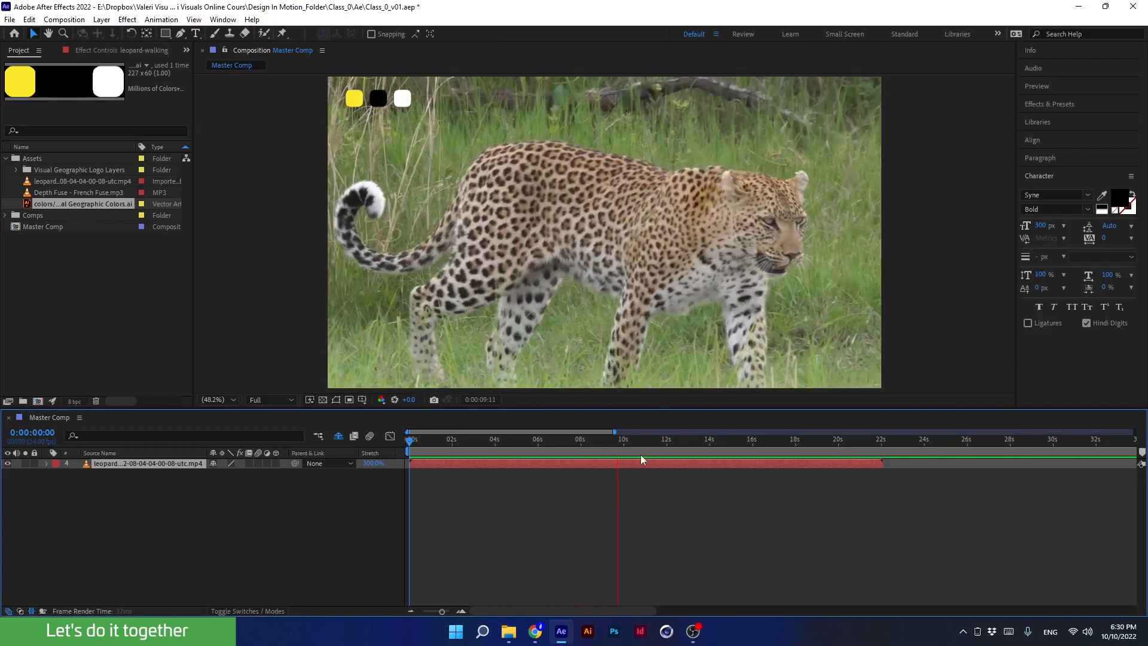
pyautogui.moveTo(634, 446); pyautogui.dragTo(493, 453)
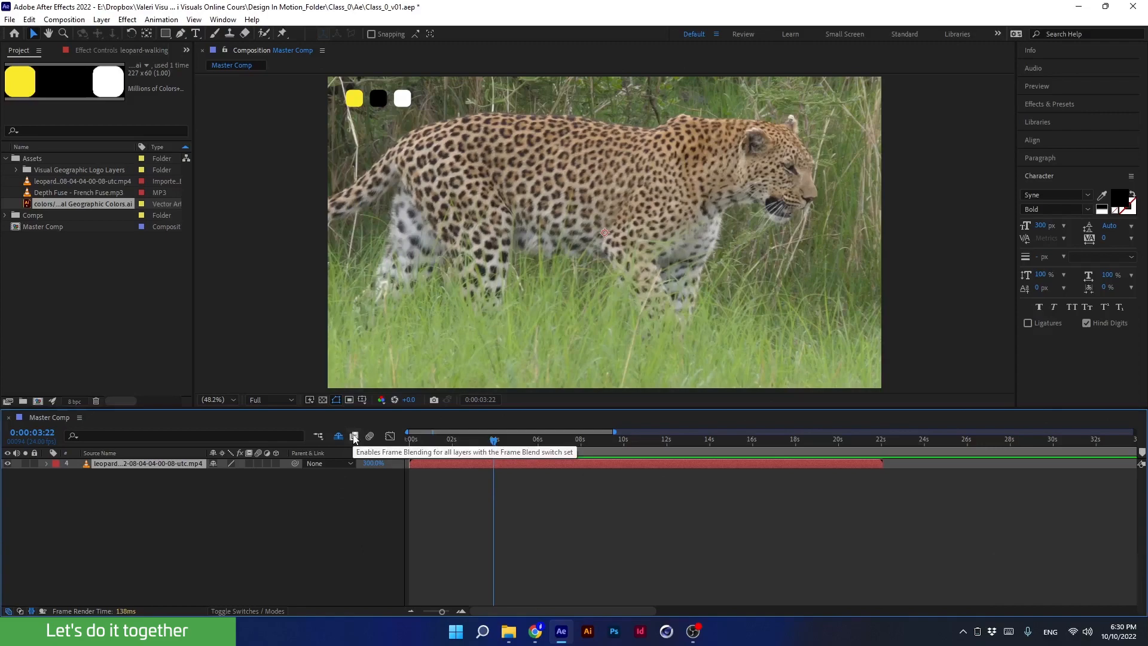
# Enable frame blending for the composition and for the leopard layer, with the playhead at 0:00:03:03 and shy layers hidden.
pyautogui.click(354, 438)
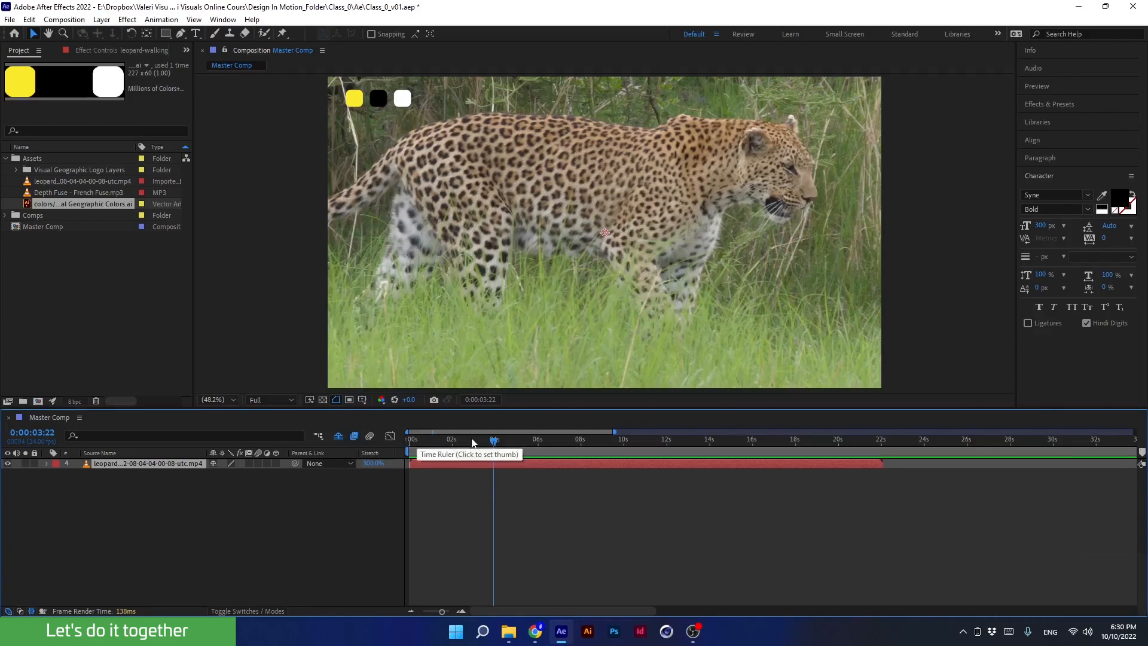
pyautogui.moveTo(472, 442)
pyautogui.mouseDown()
pyautogui.moveTo(447, 441)
pyautogui.moveTo(520, 441)
pyautogui.moveTo(476, 441)
pyautogui.mouseUp()
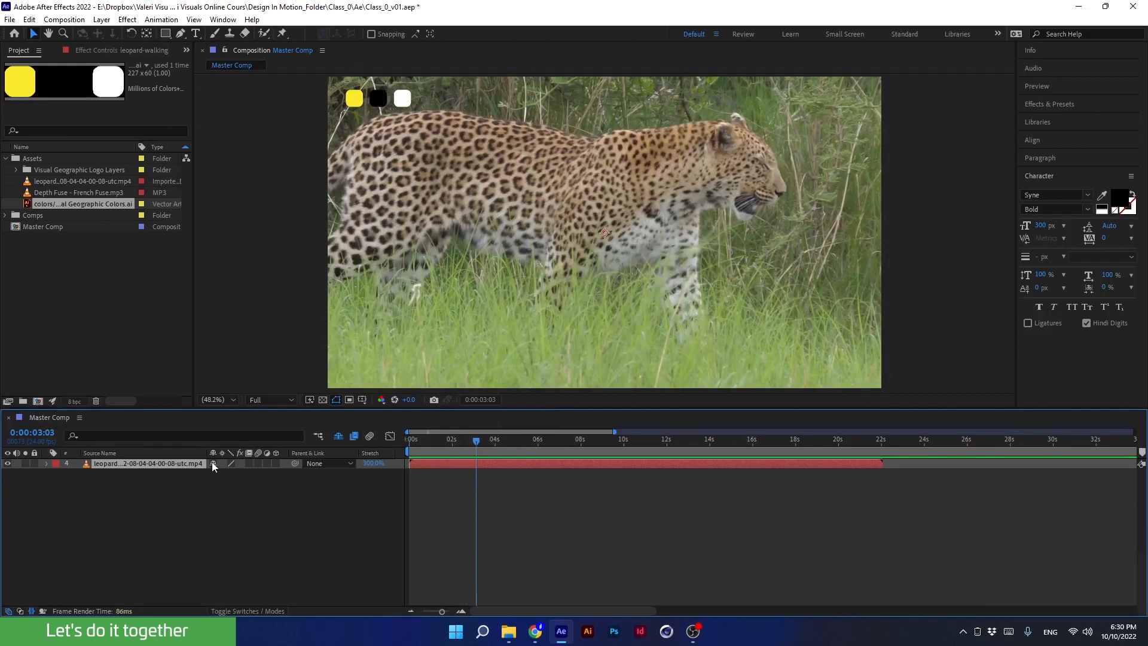
pyautogui.click(336, 439)
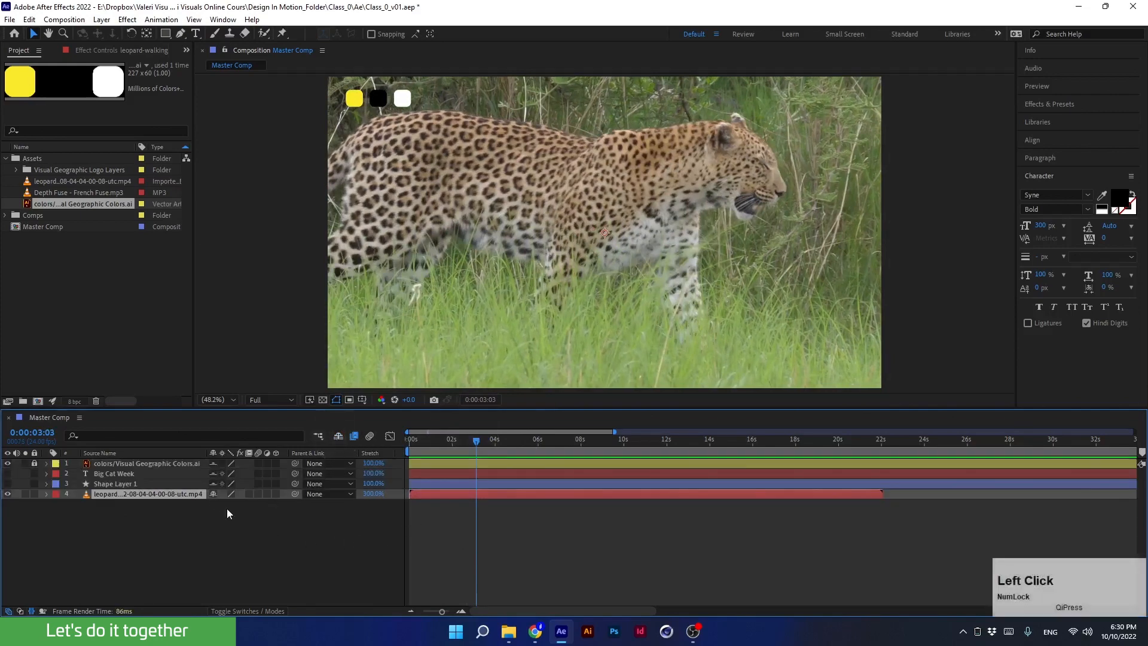
pyautogui.click(339, 439)
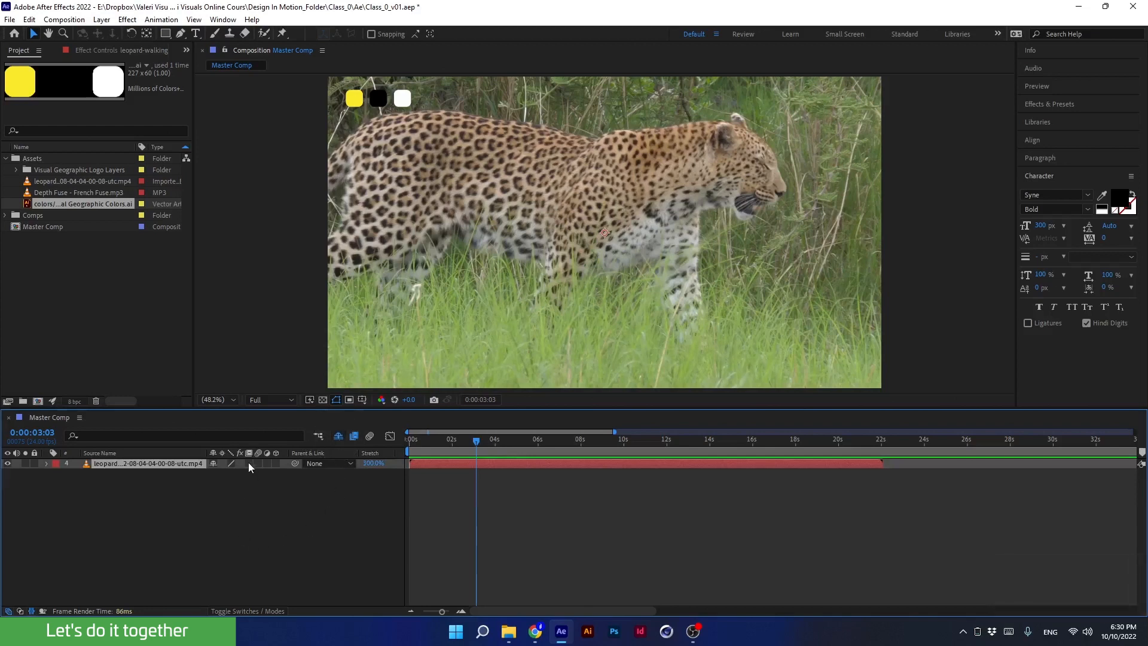
pyautogui.click(248, 464)
pyautogui.click(354, 438)
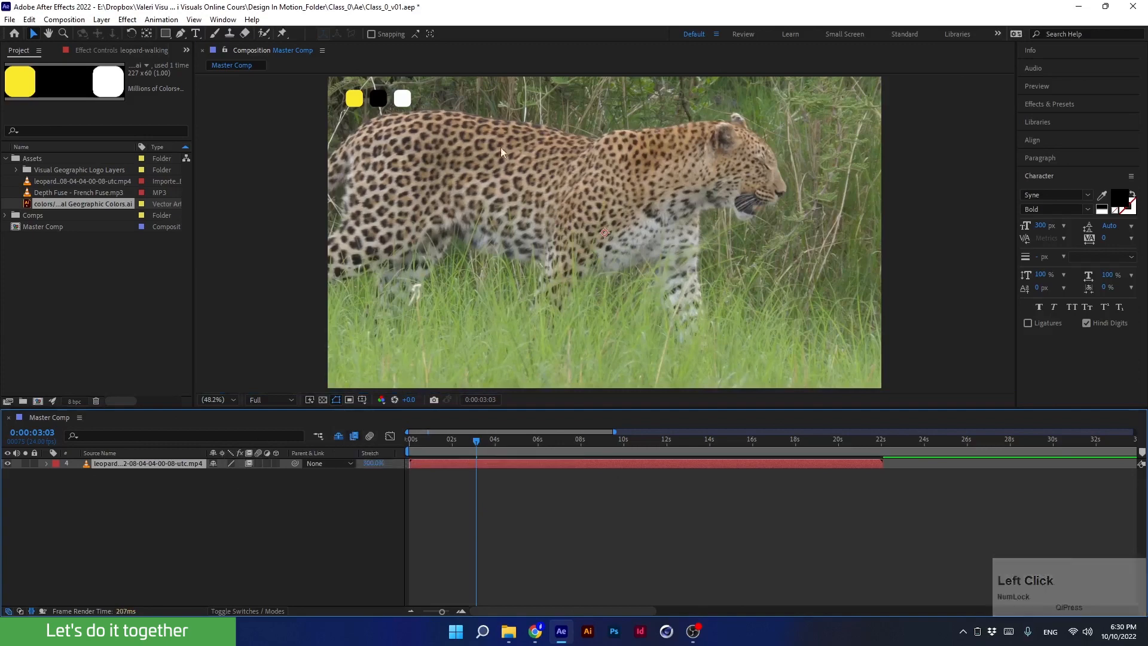
# Examine the blended leopard frame at 100% magnification, toggling the layer's frame blending, and fit the composition back in view.
pyautogui.scroll(1, 745, 142)
pyautogui.middleClick(658, 210)
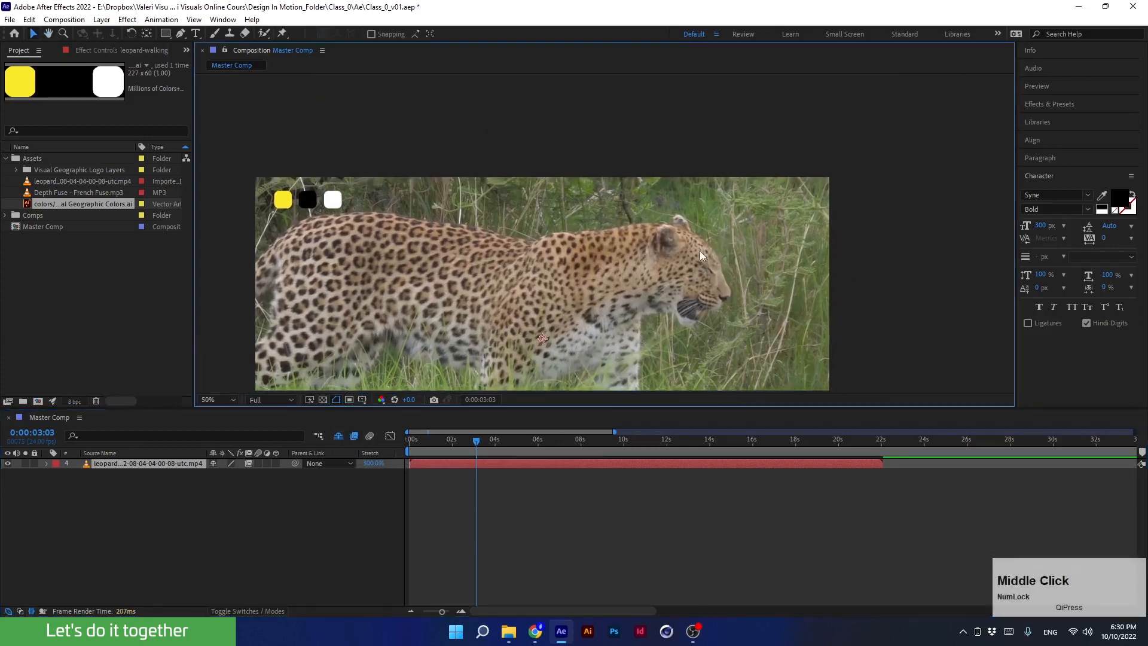
pyautogui.scroll(2, 538, 239)
pyautogui.middleClick(435, 287)
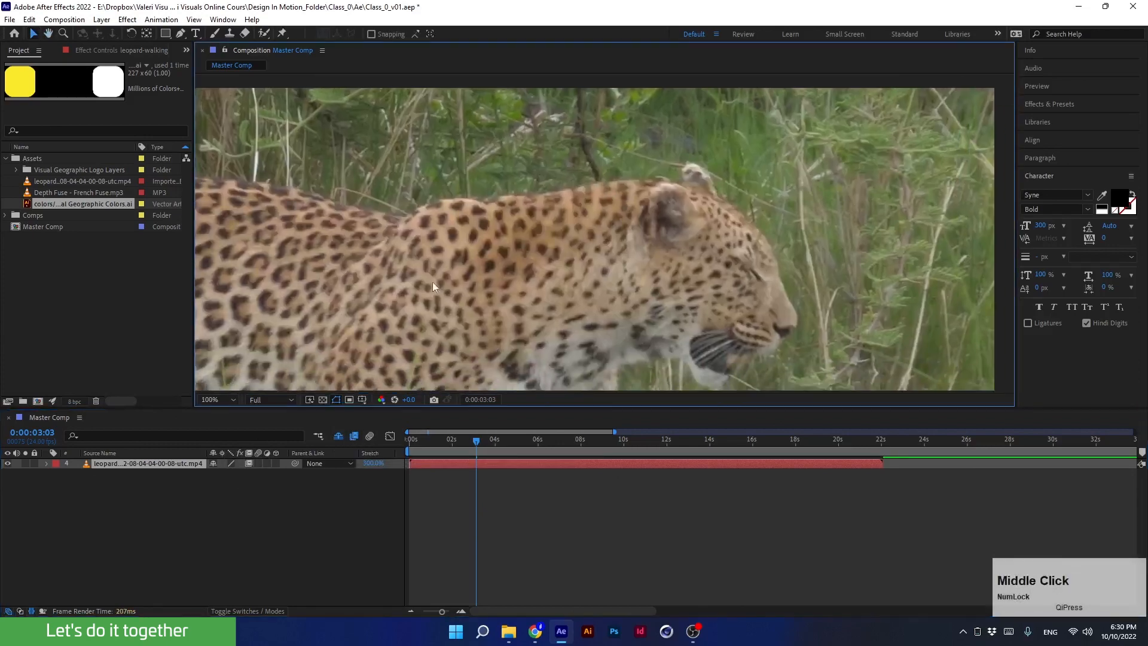
pyautogui.click(249, 463)
pyautogui.click(249, 464)
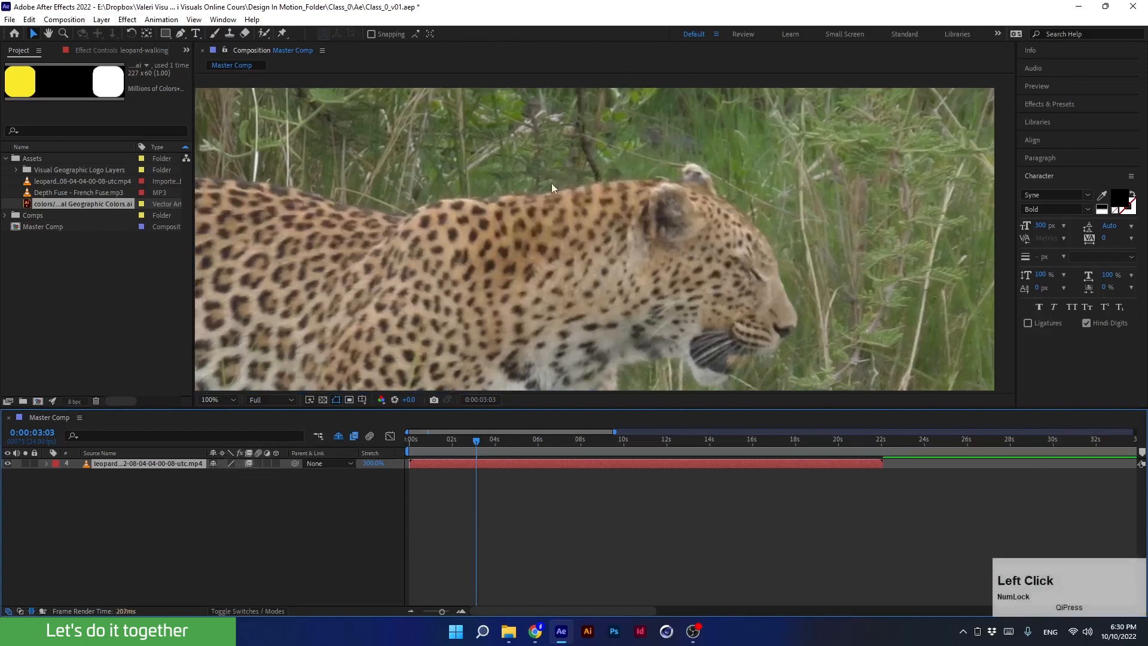
pyautogui.click(443, 366)
pyautogui.click(229, 401)
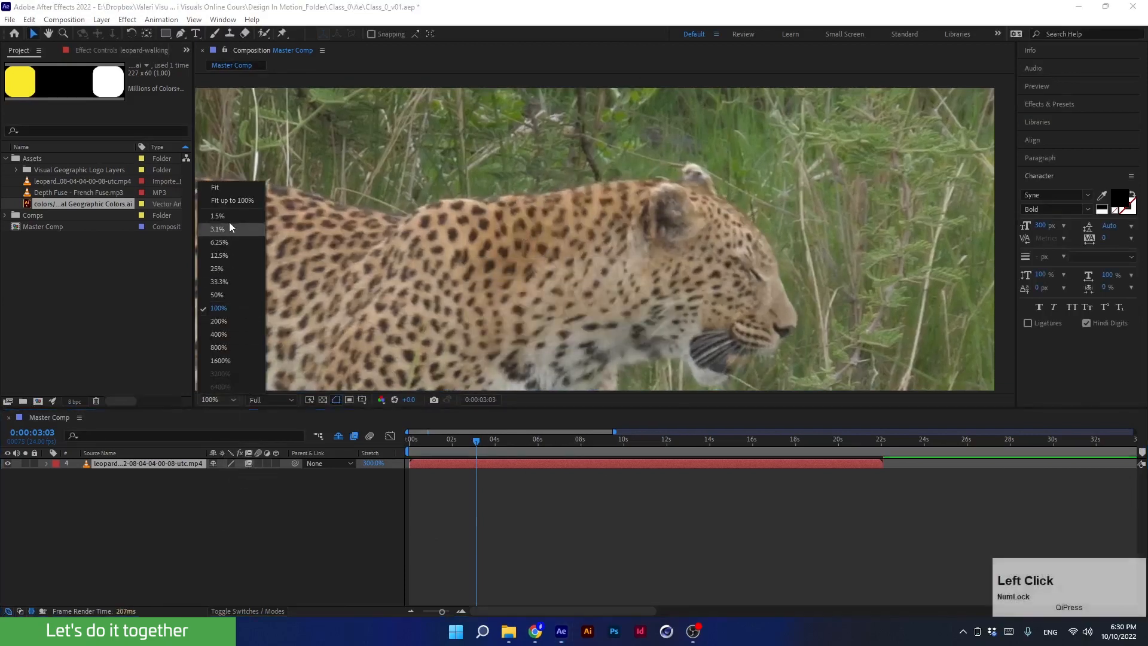
pyautogui.click(223, 187)
# Set the preview resolution to Half and preview the frame-blended leopard footage from the start.
pyautogui.moveTo(432, 439); pyautogui.dragTo(350, 447)
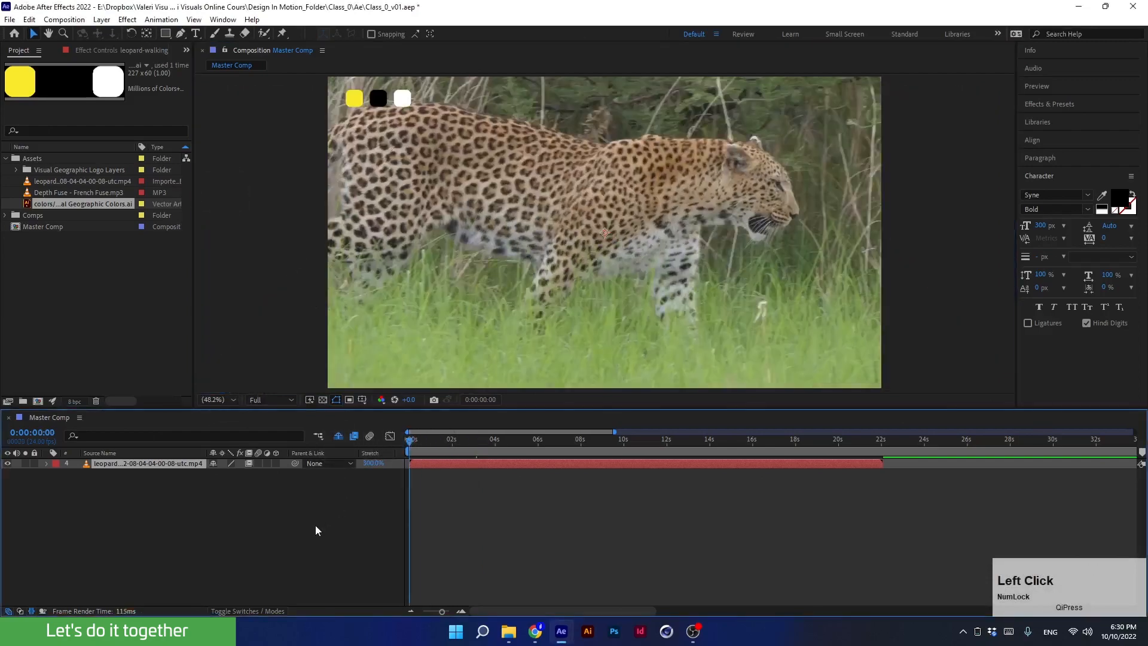
pyautogui.press('space')
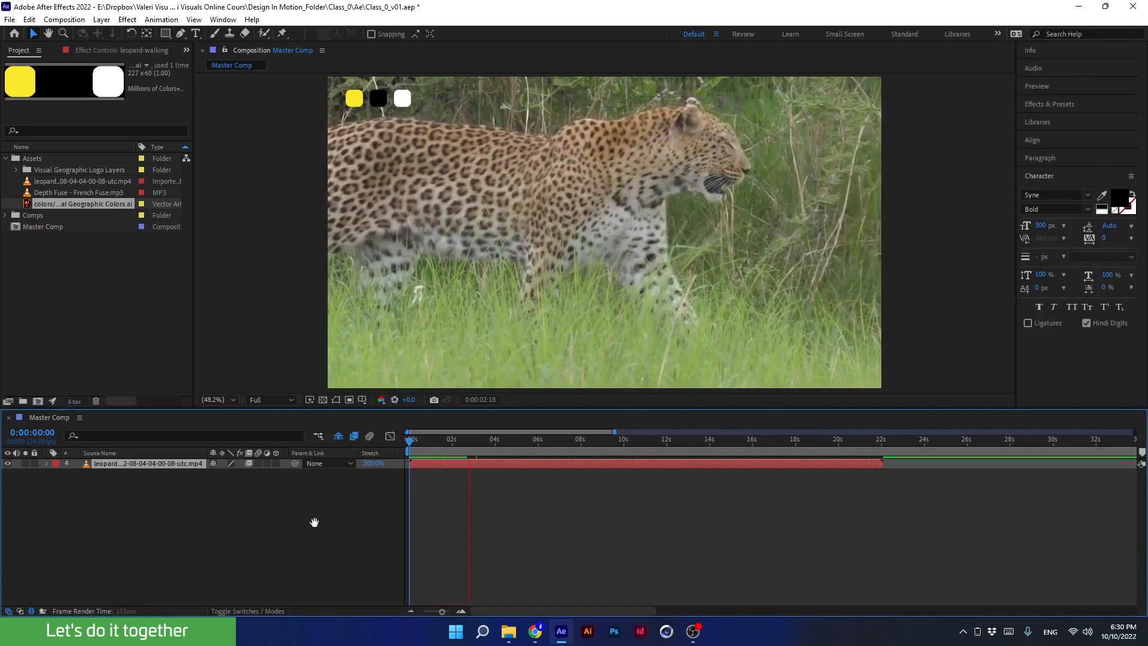
pyautogui.press('space')
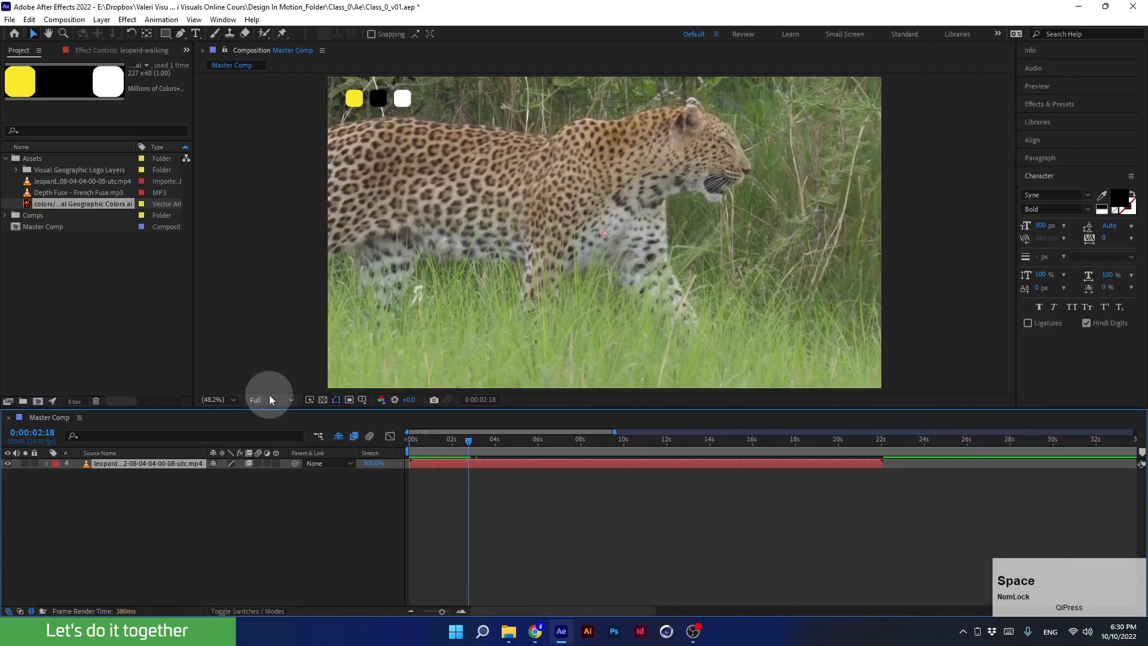
pyautogui.click(269, 400)
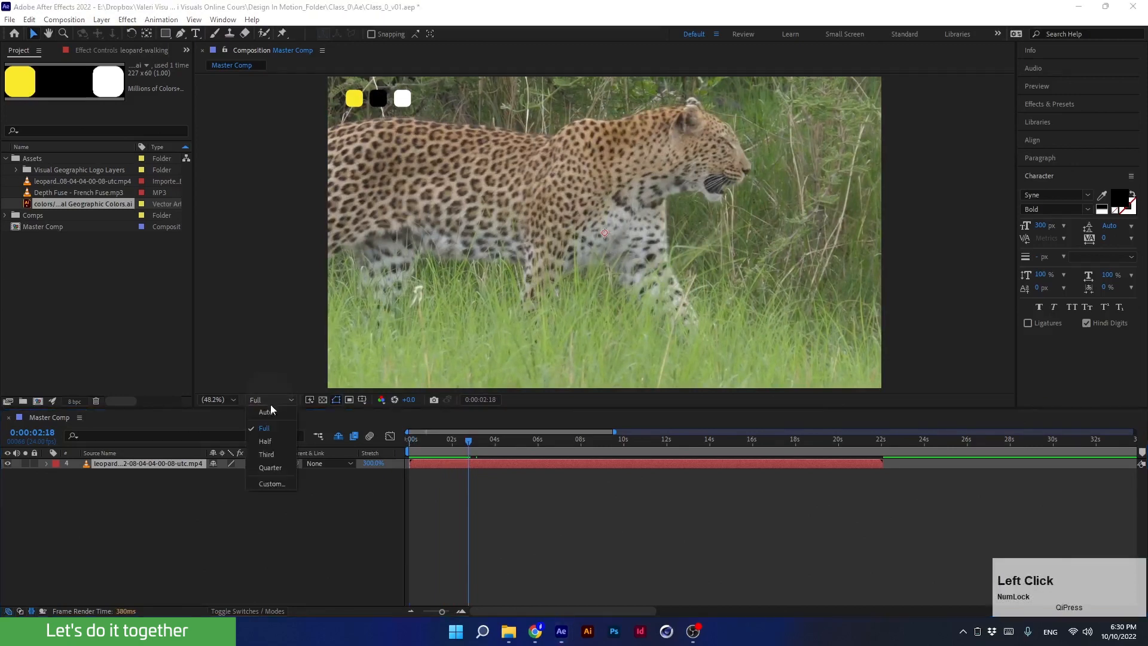
pyautogui.click(267, 442)
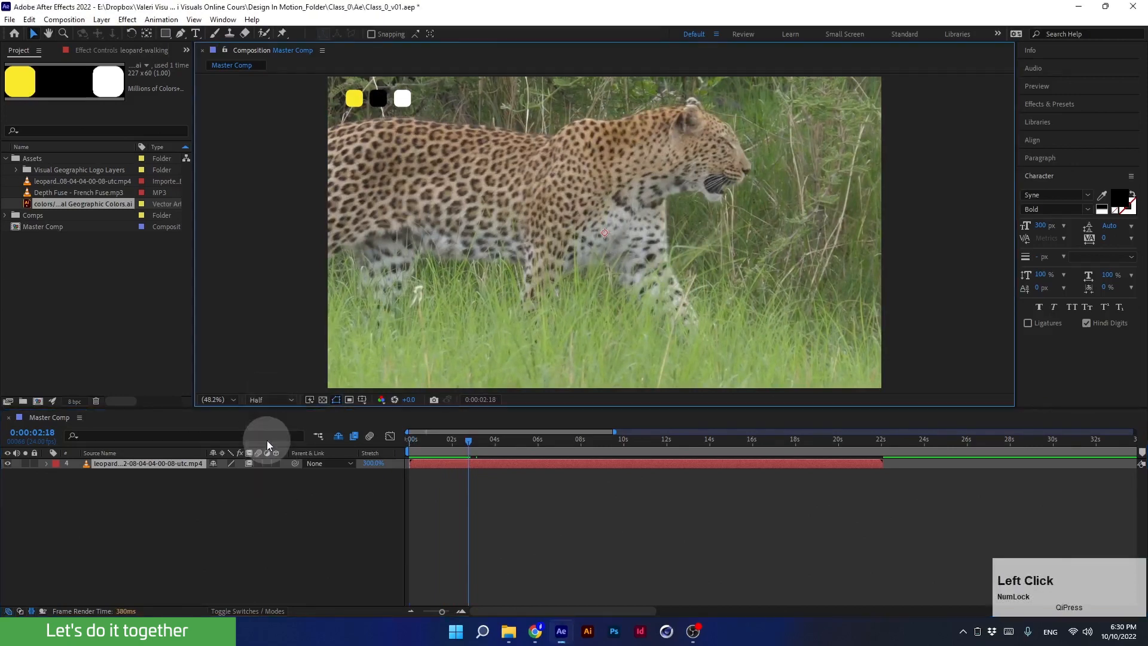
pyautogui.moveTo(475, 441); pyautogui.dragTo(377, 443)
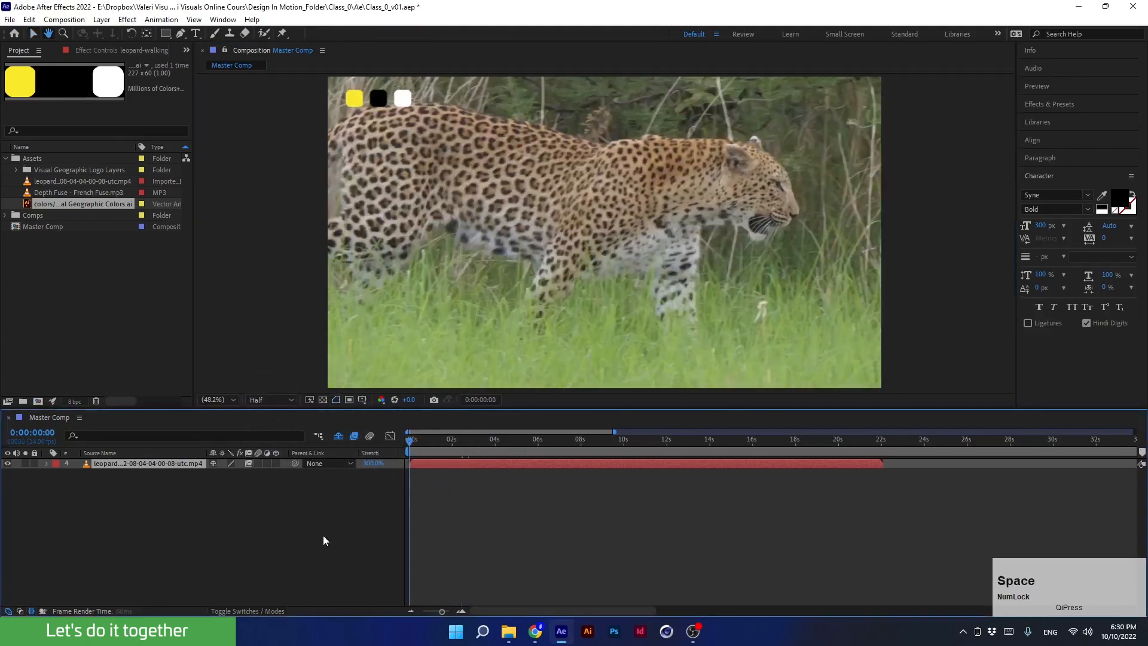
pyautogui.press('space')
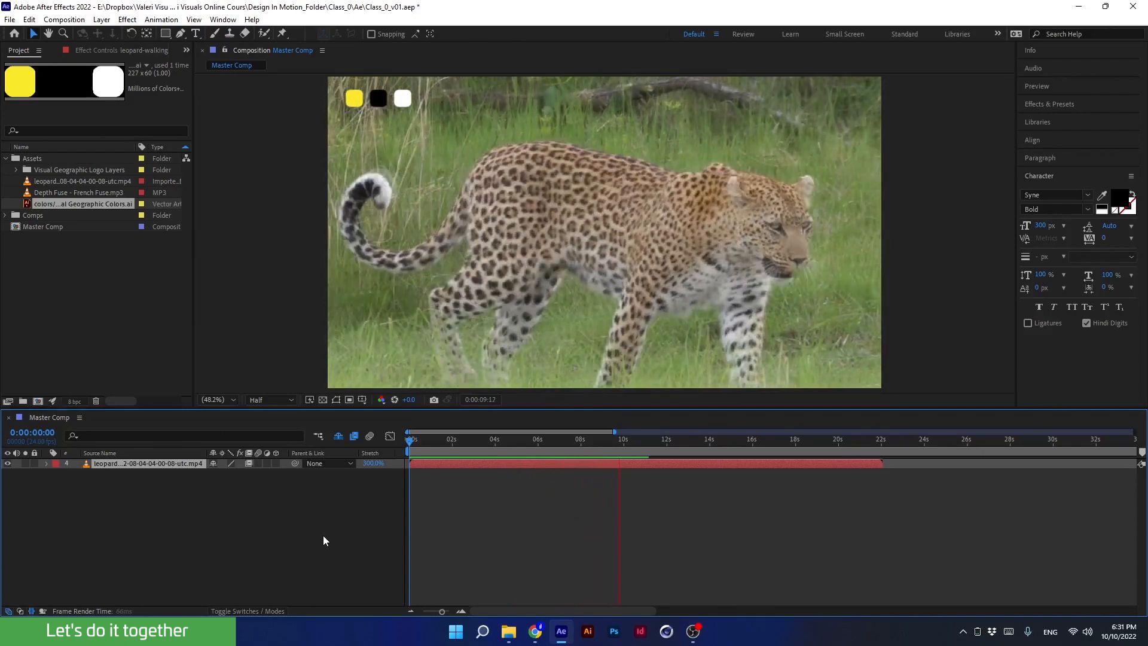
pyautogui.press('space')
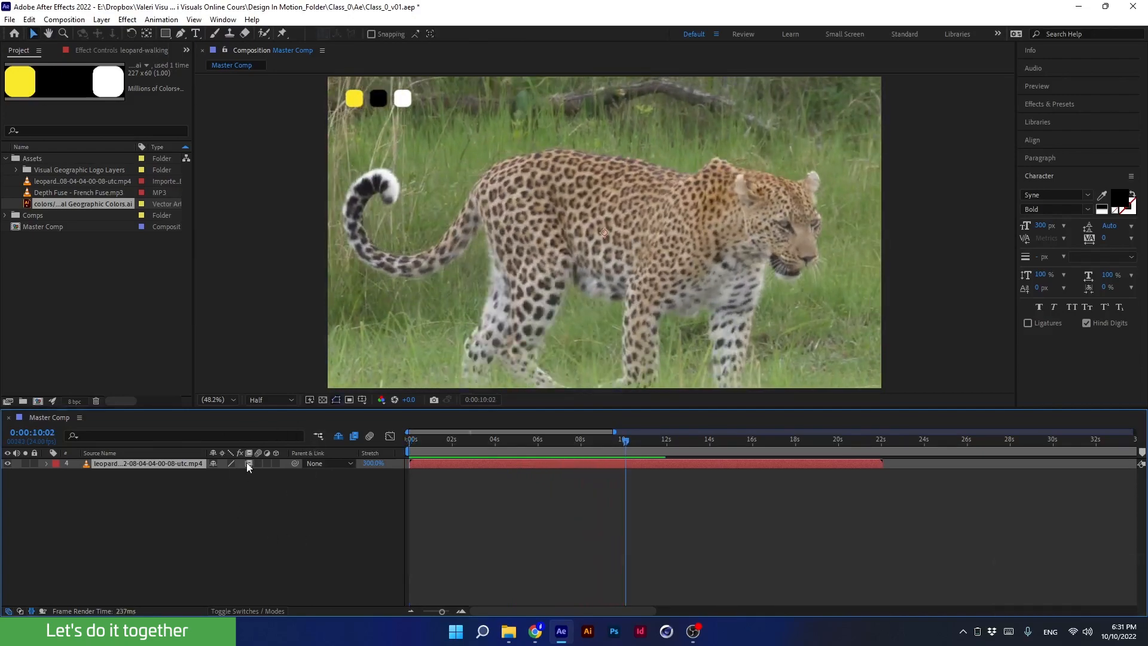
# Switch the leopard layer's frame blending to Pixel Motion and preview the footage from the start.
pyautogui.click(249, 464)
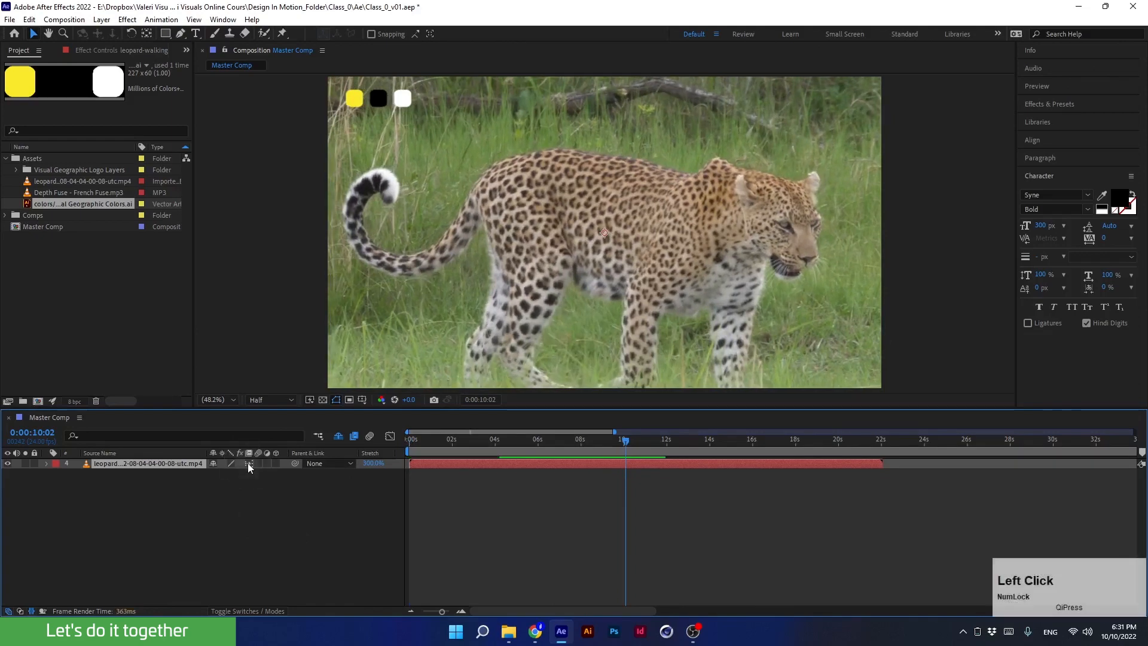
pyautogui.moveTo(543, 448); pyautogui.dragTo(362, 464)
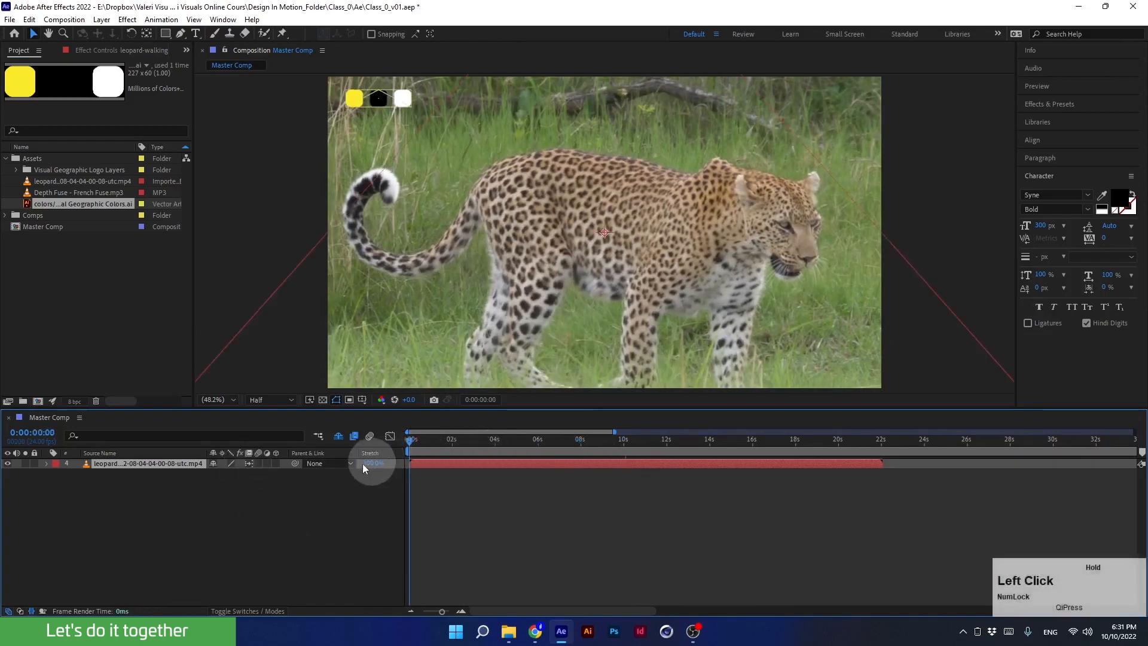
pyautogui.press('space')
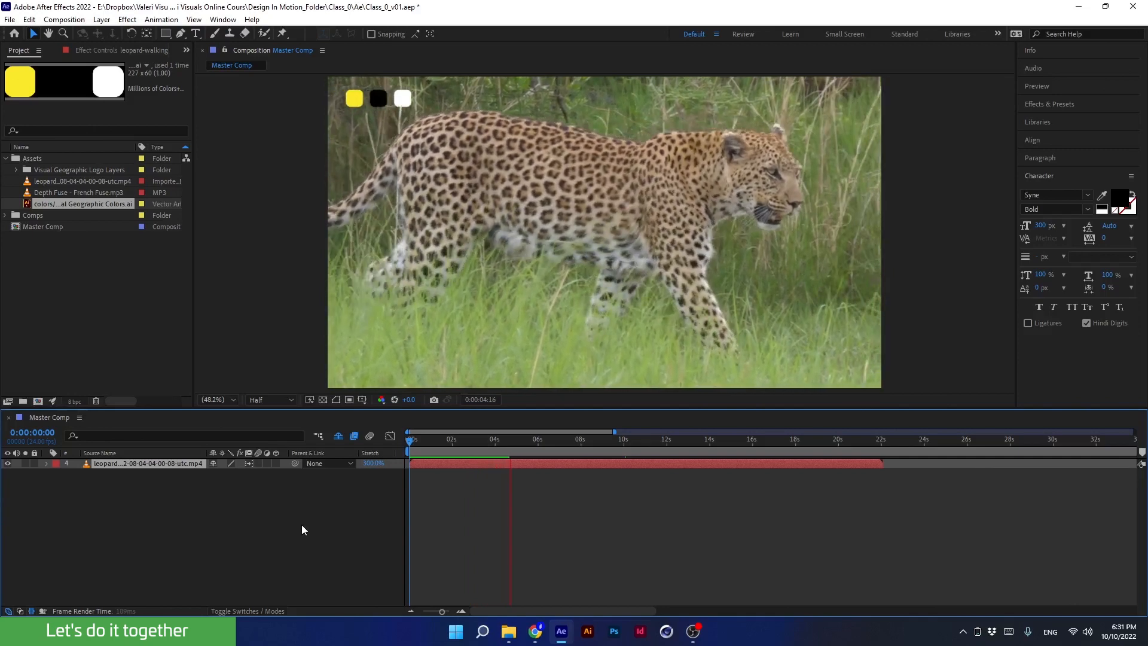
pyautogui.click(368, 454)
pyautogui.press('space')
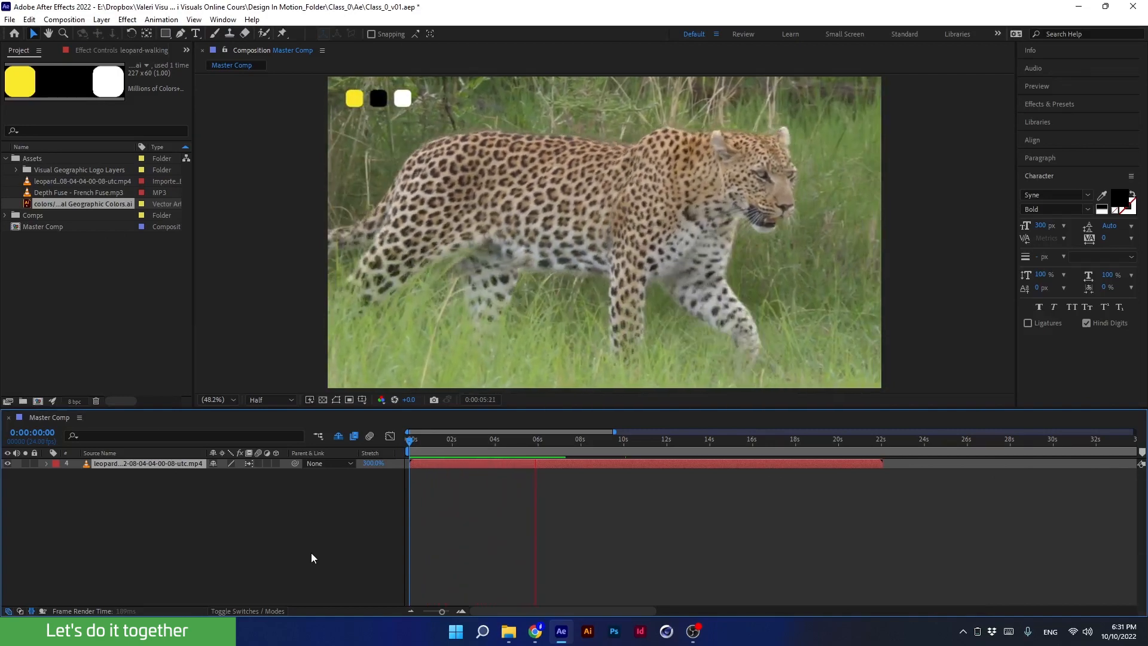
pyautogui.press('space')
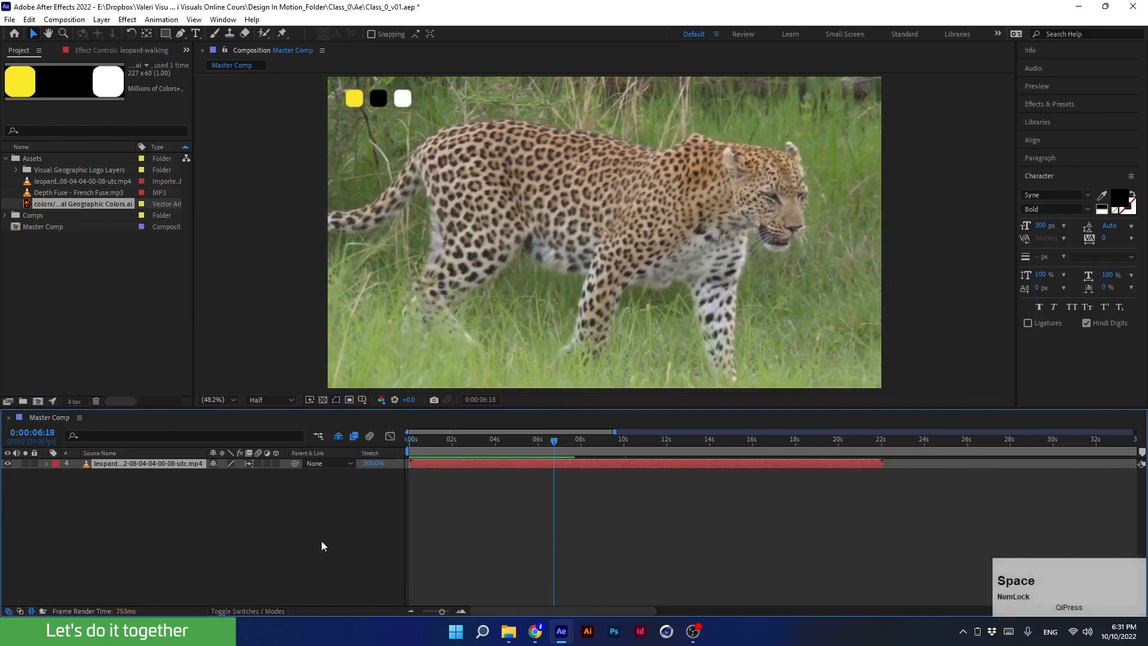
# Compare the leopard footage with and without frame blending, turn it off for the composition and layer, and return the playhead to the start.
pyautogui.click(358, 440)
pyautogui.moveTo(552, 442); pyautogui.dragTo(525, 441)
pyautogui.click(357, 440)
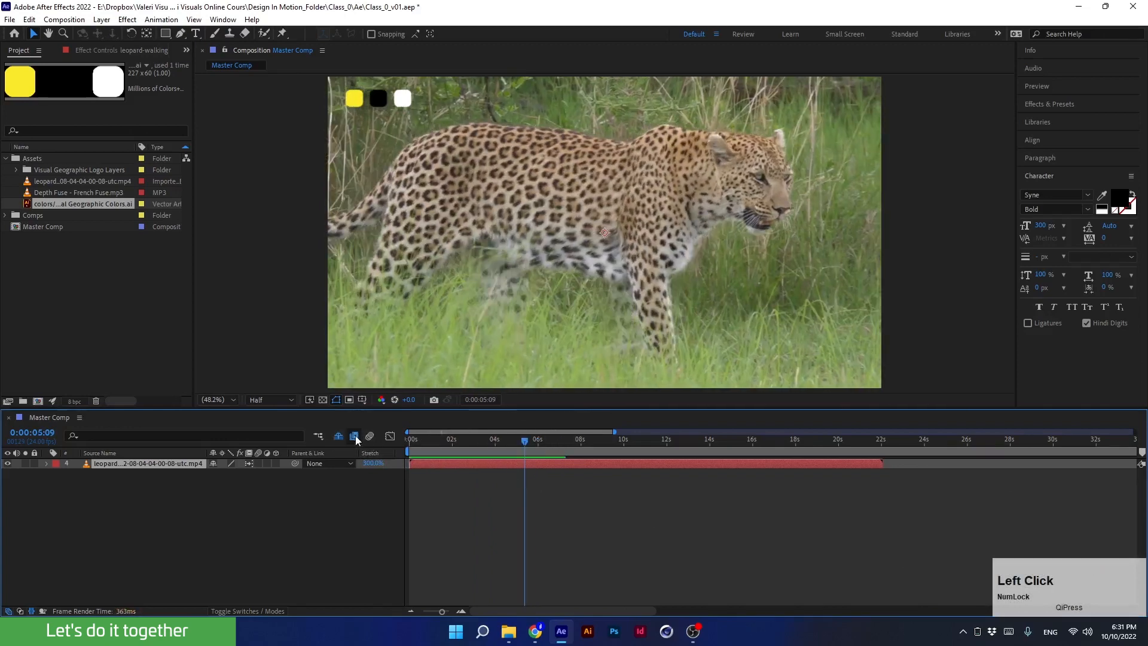
pyautogui.click(247, 464)
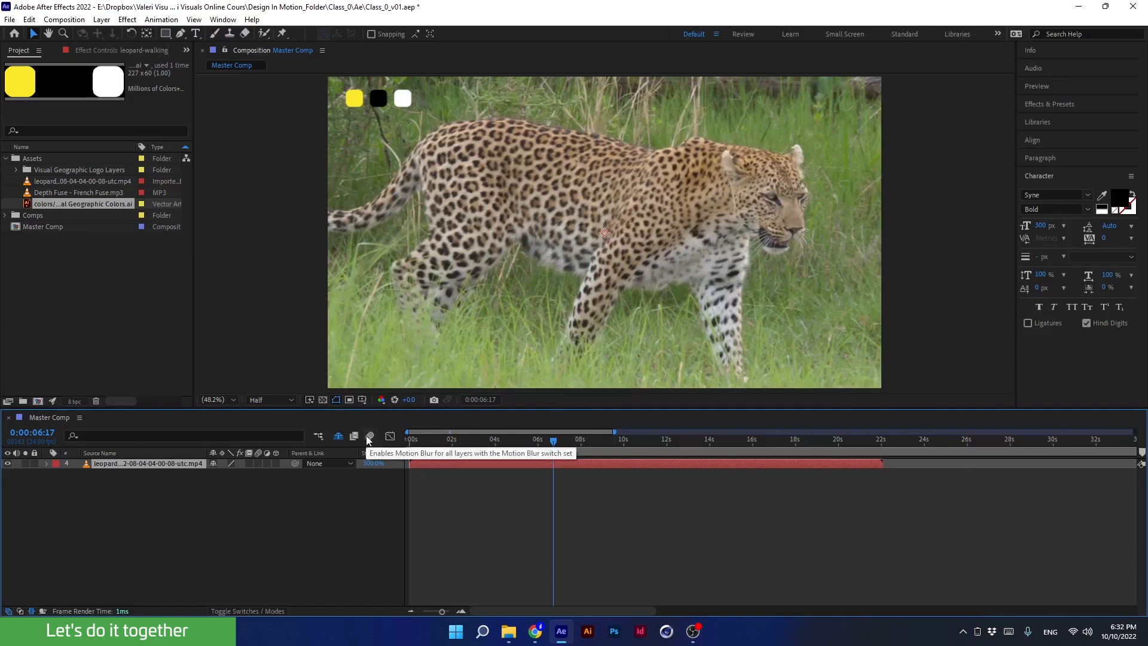
pyautogui.moveTo(555, 443); pyautogui.dragTo(366, 461)
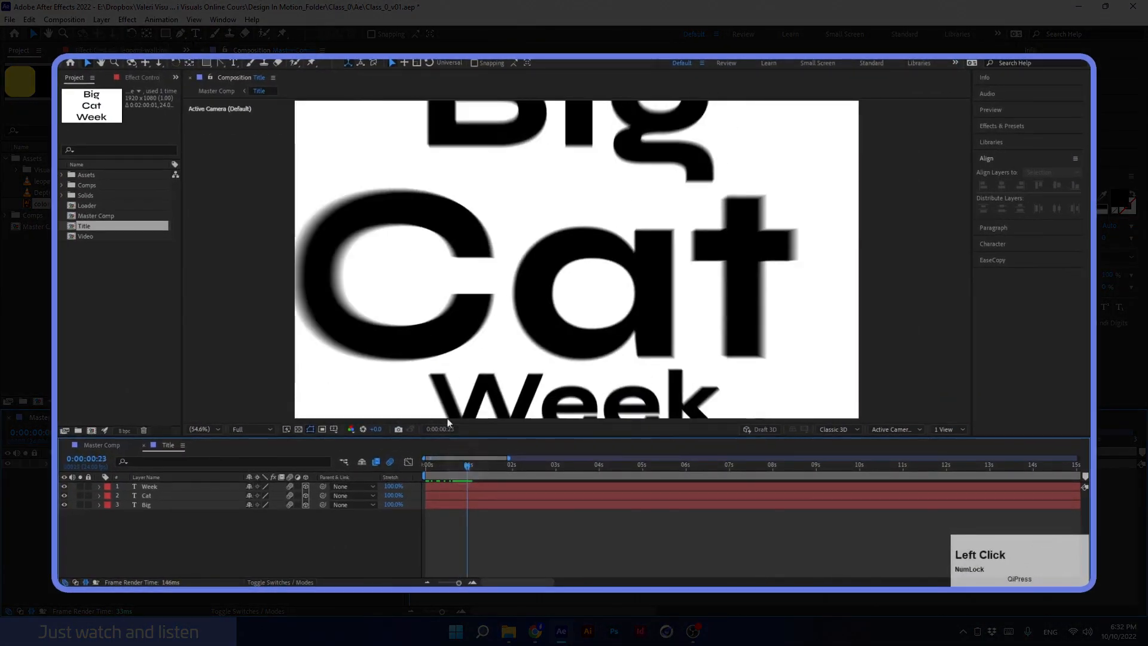
# Toggle motion blur off and on for the Cat text layer in the Title composition to compare the letter edges.
pyautogui.click(333, 217)
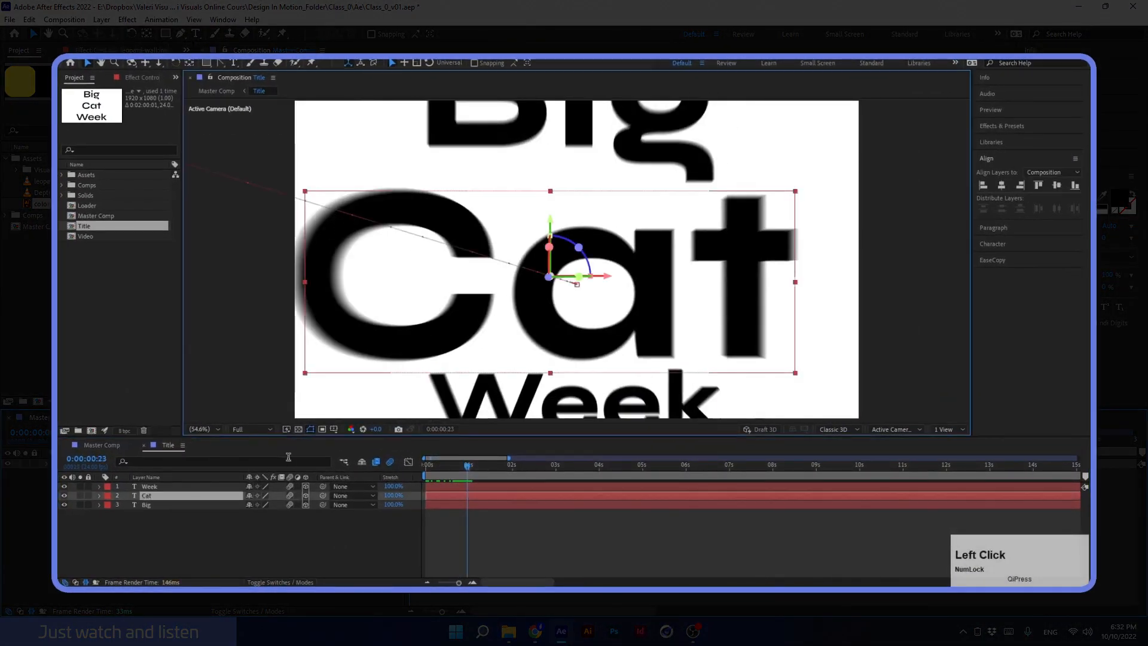
pyautogui.click(290, 496)
pyautogui.click(290, 496)
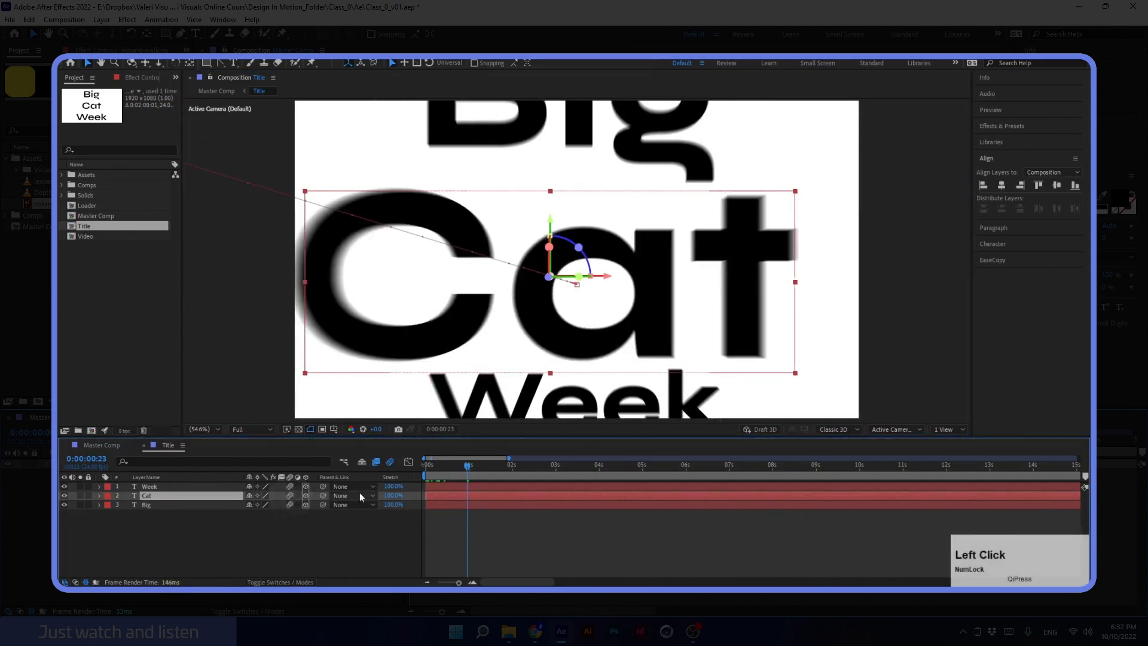
pyautogui.click(468, 494)
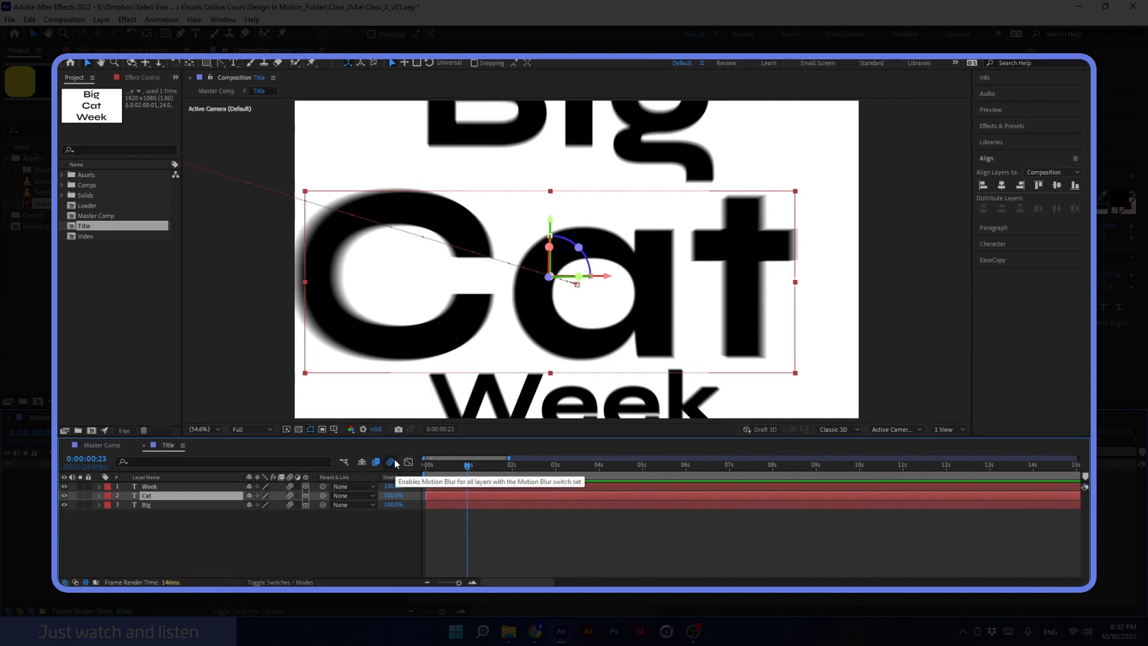
# Set the Title composition's motion blur shutter angle to 150° in the advanced composition settings.
pyautogui.hotkey('ctrl', 'k')
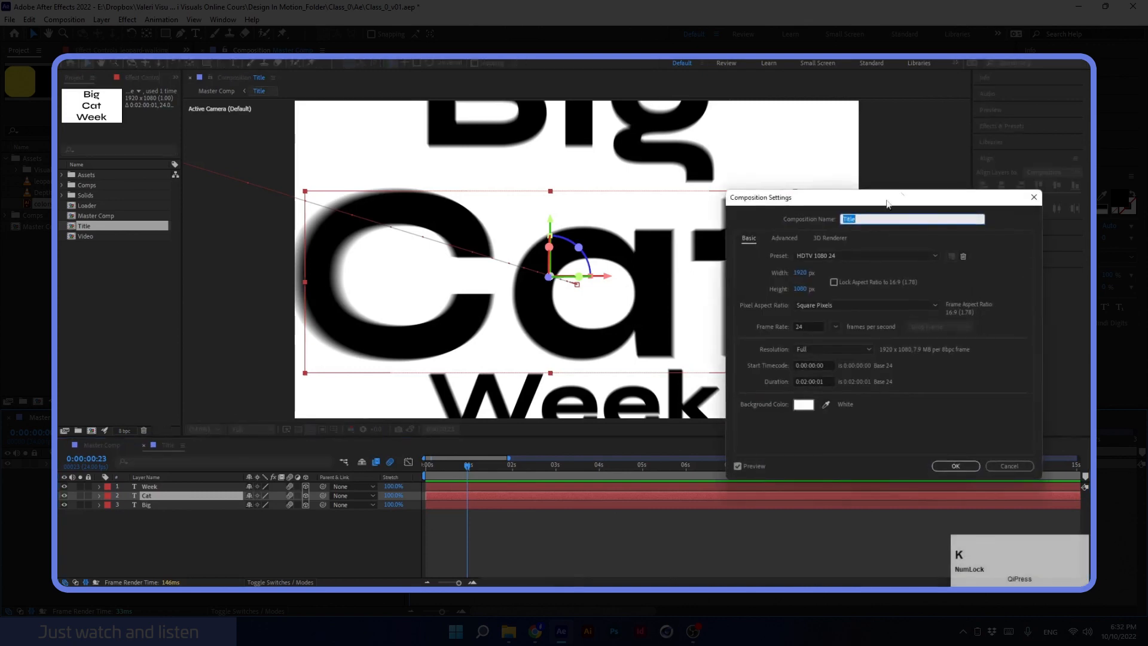
pyautogui.moveTo(865, 198); pyautogui.dragTo(812, 184)
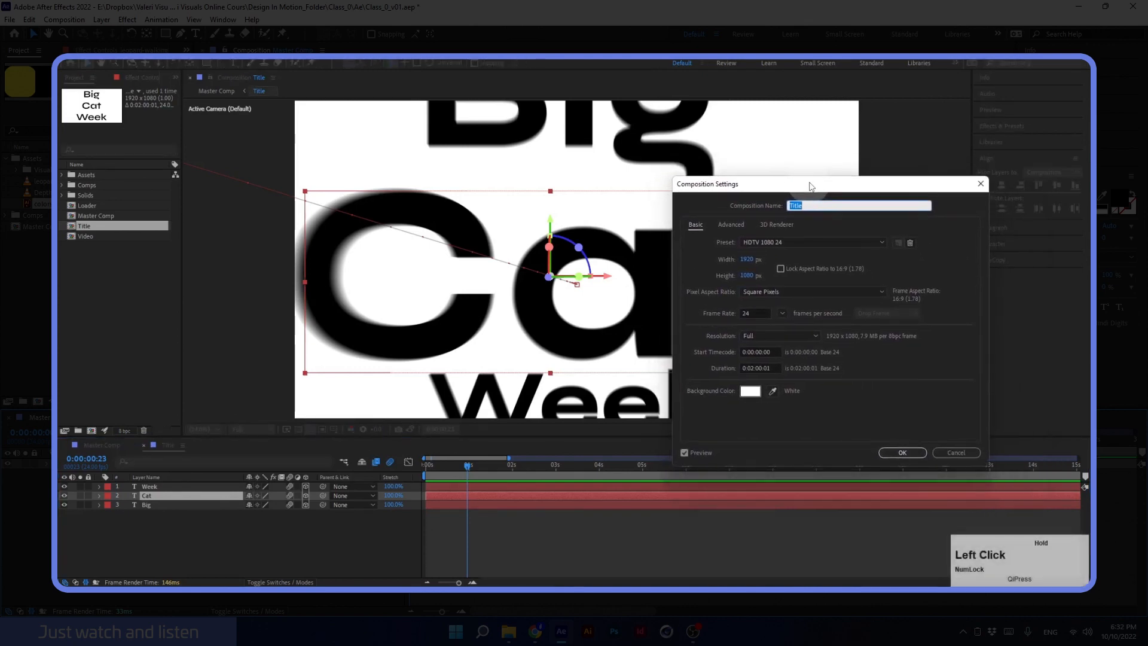
pyautogui.click(729, 227)
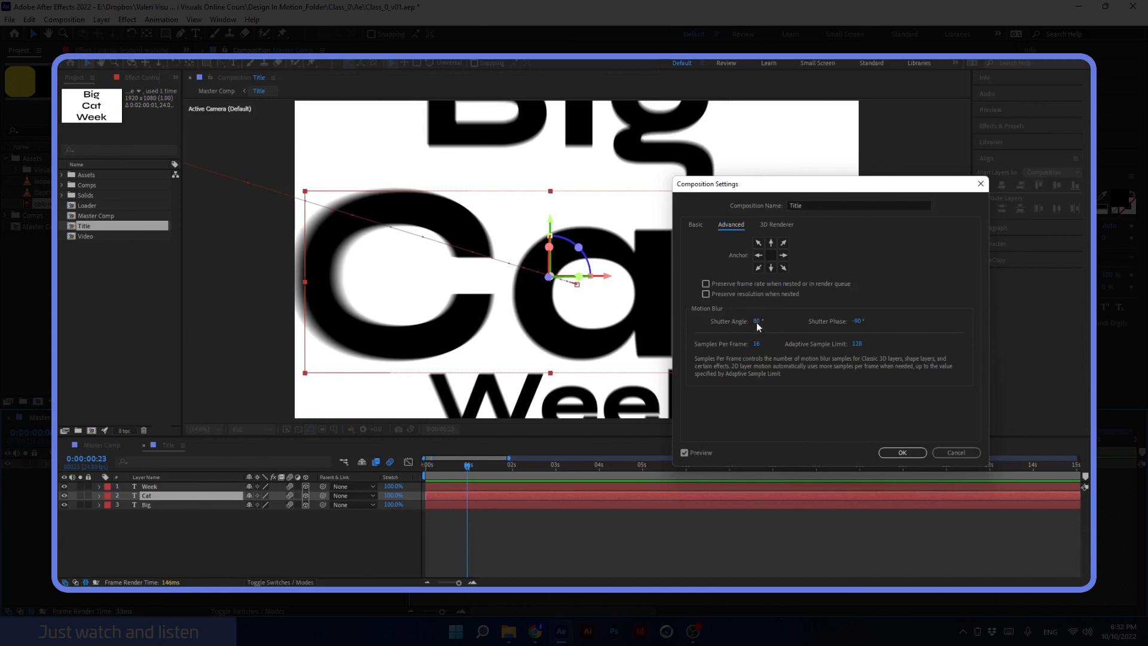
pyautogui.moveTo(757, 321); pyautogui.dragTo(788, 322)
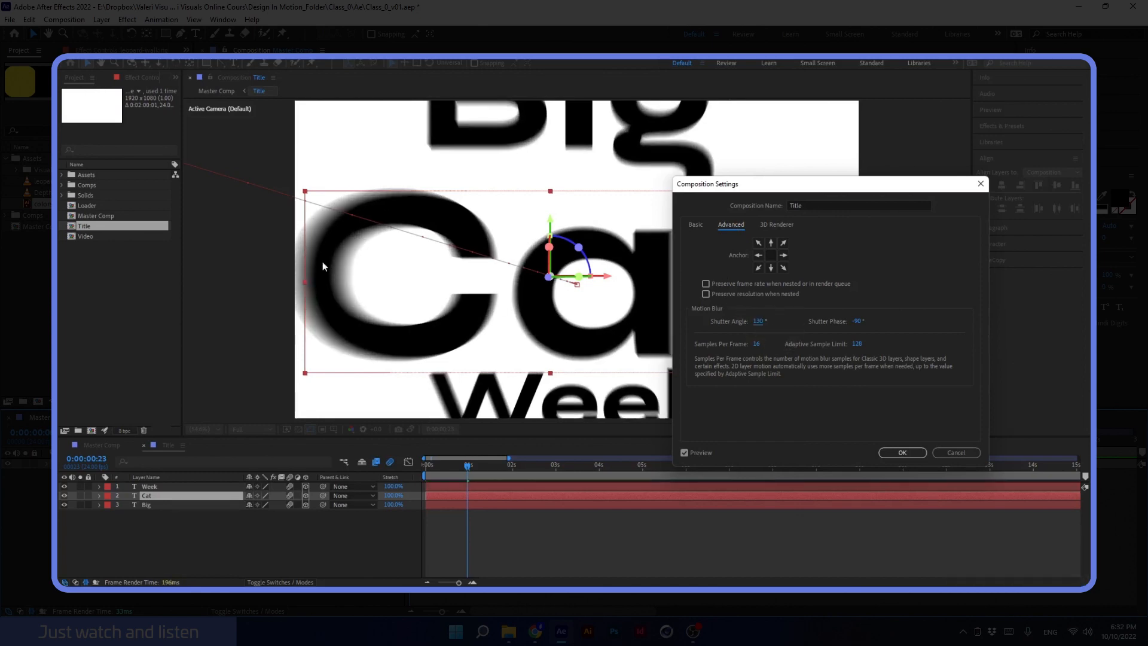
pyautogui.click(758, 323)
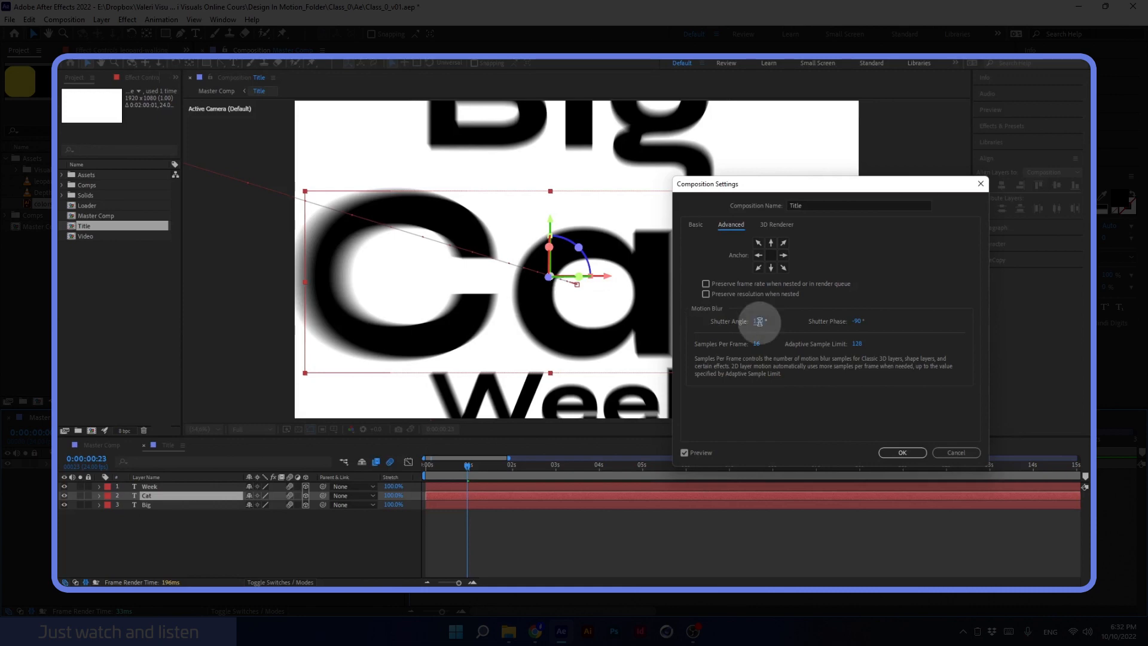
pyautogui.write('150')
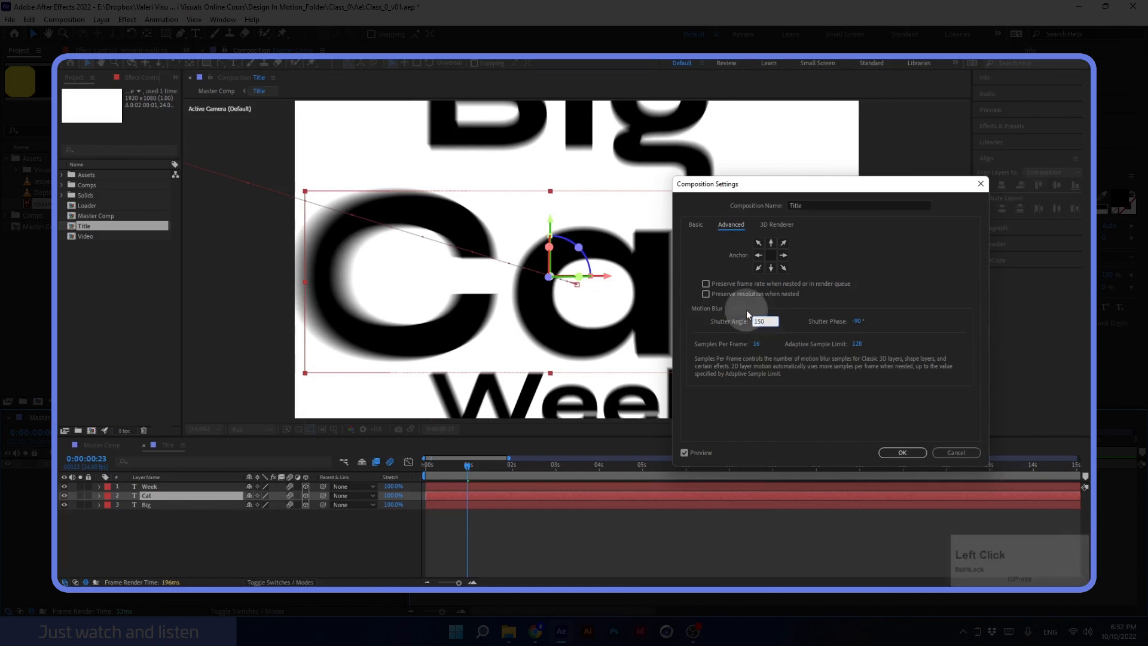
pyautogui.click(747, 311)
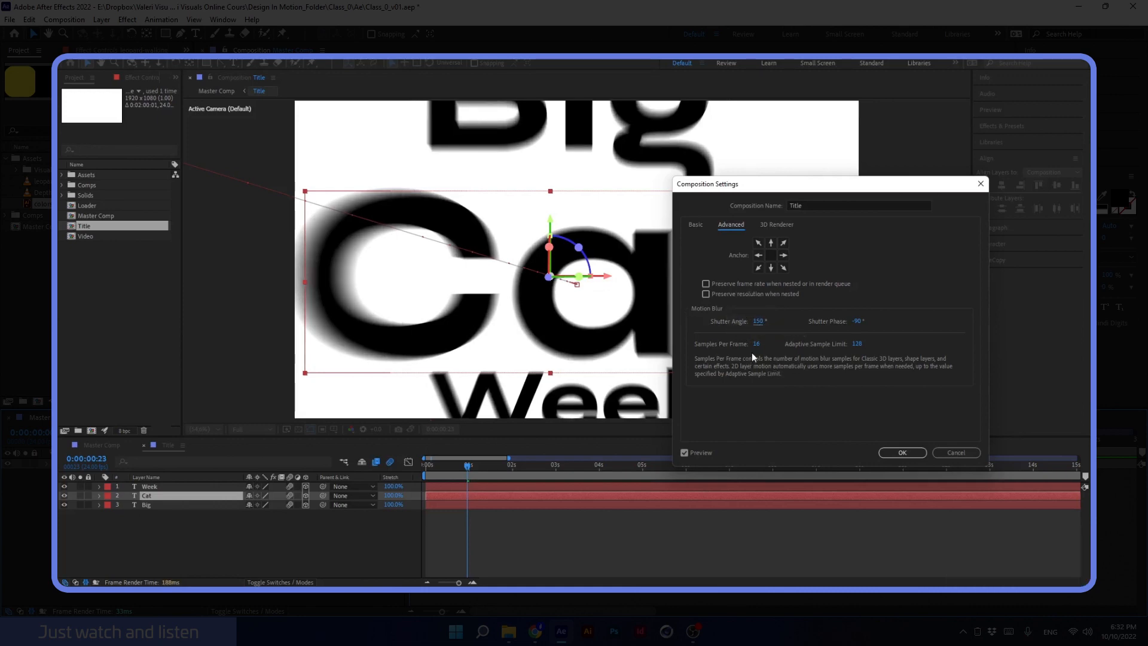
# Set the motion blur samples per frame to 15 and accept the composition settings.
pyautogui.moveTo(756, 345)
pyautogui.mouseDown()
pyautogui.moveTo(741, 341)
pyautogui.moveTo(767, 343)
pyautogui.mouseUp()
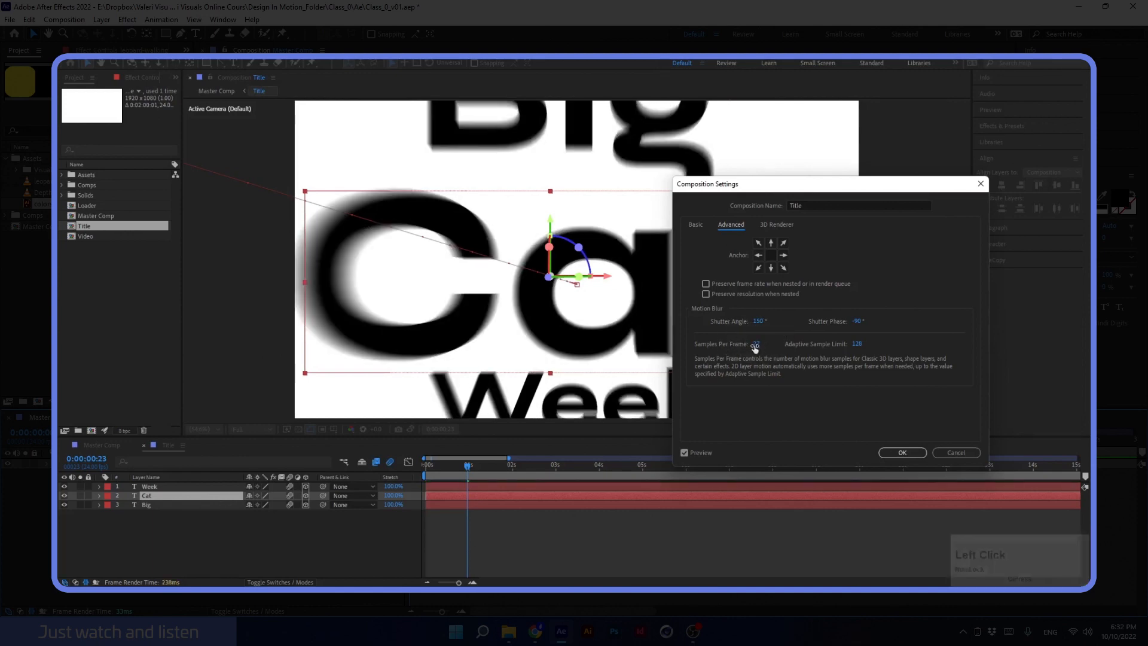
pyautogui.click(755, 346)
pyautogui.write('15')
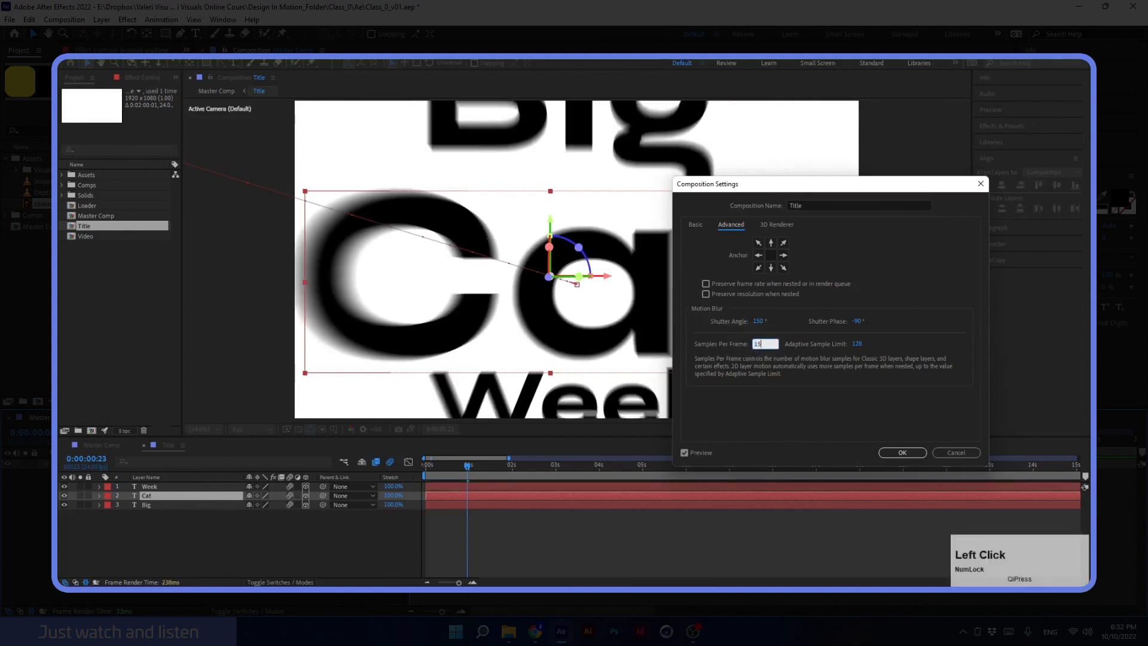
pyautogui.press('Return')
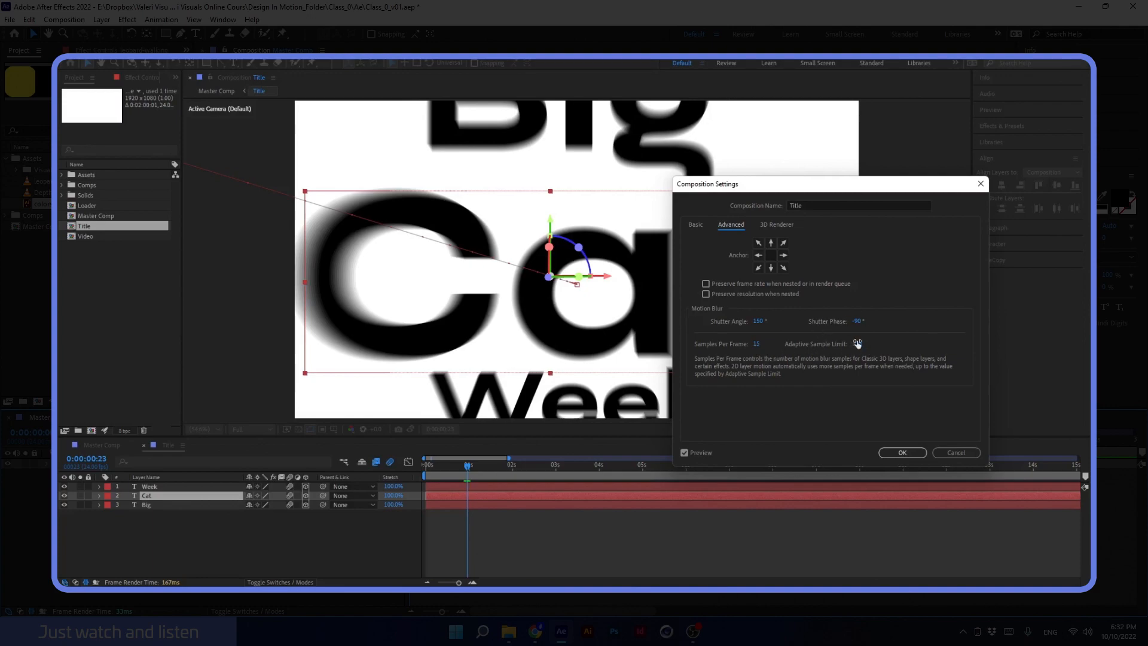
pyautogui.click(899, 453)
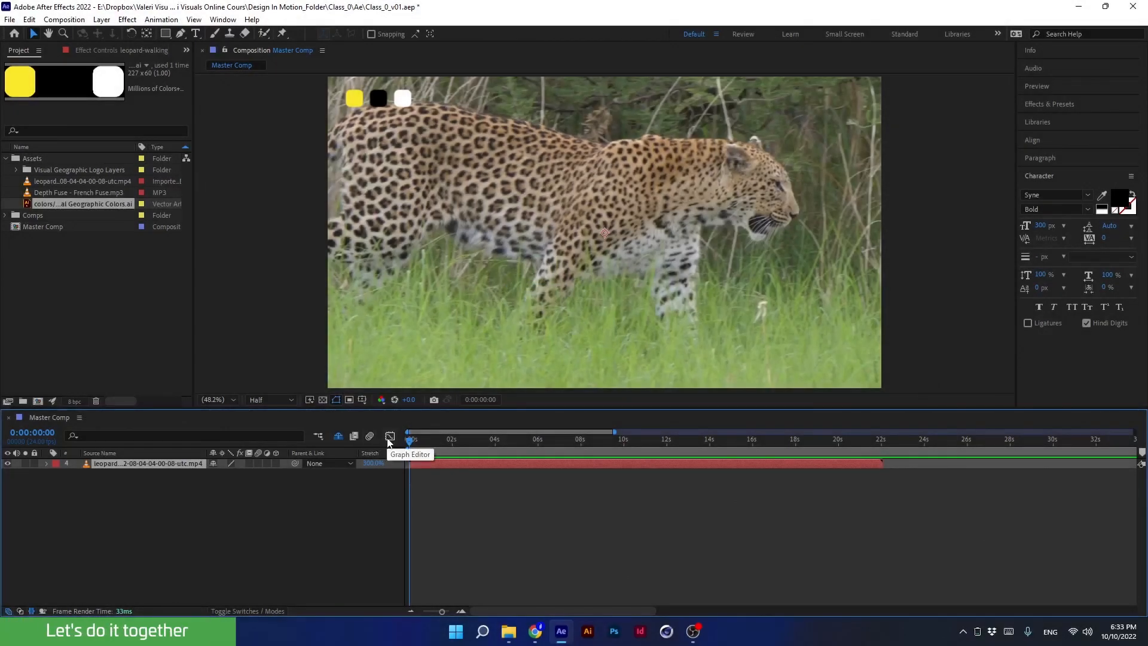
# Look at the Graph Editor for Master Comp and return to the layer bar view.
pyautogui.click(389, 437)
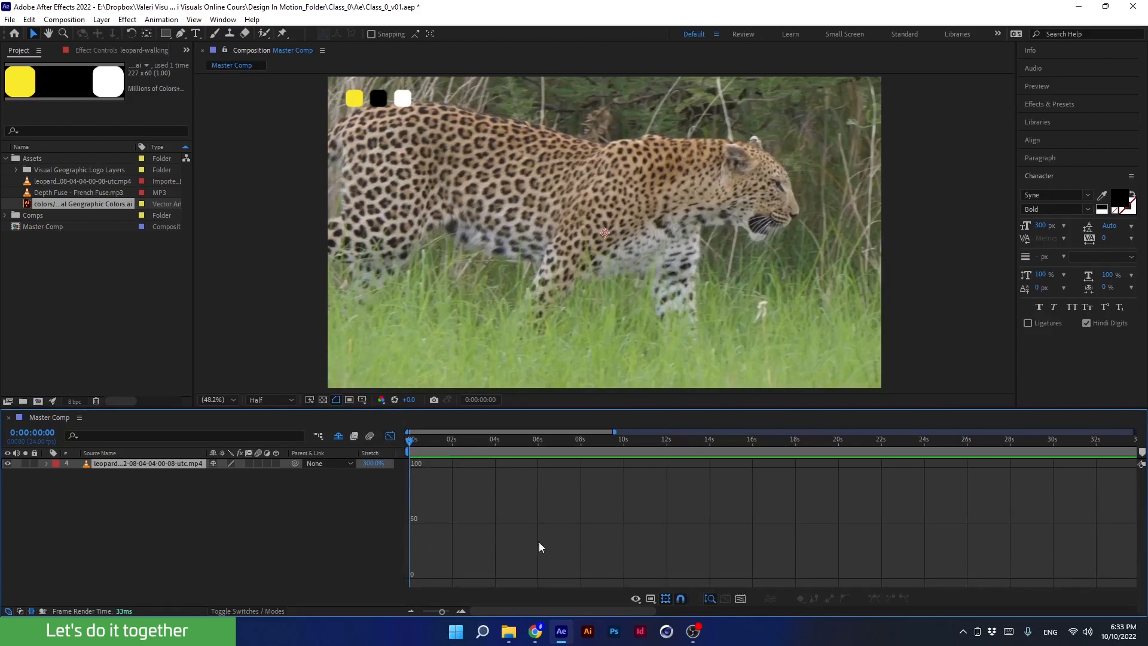
pyautogui.click(390, 437)
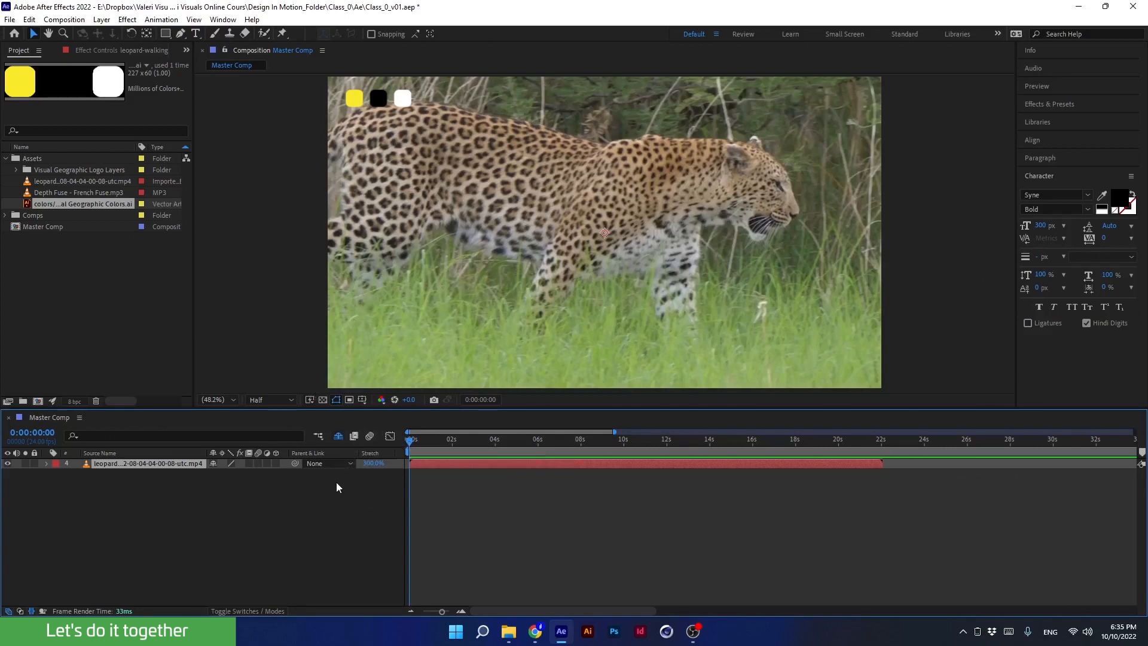
# Collapse the Assets folder and reset the leopard layer's stretch factor to 100%.
pyautogui.click(6, 158)
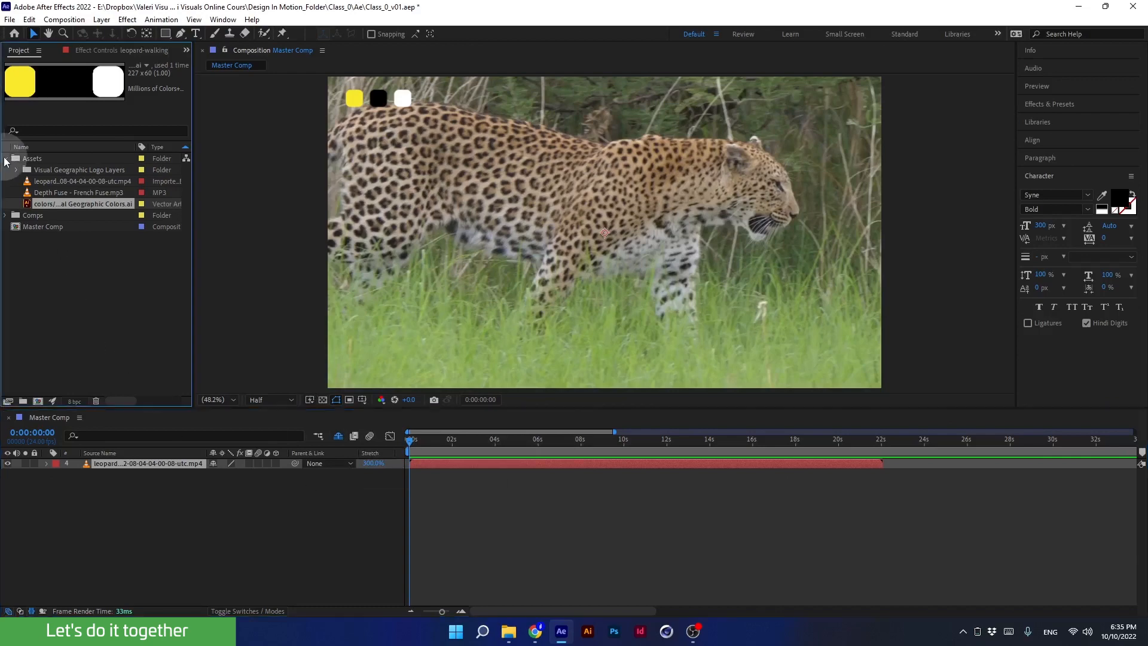
pyautogui.click(368, 464)
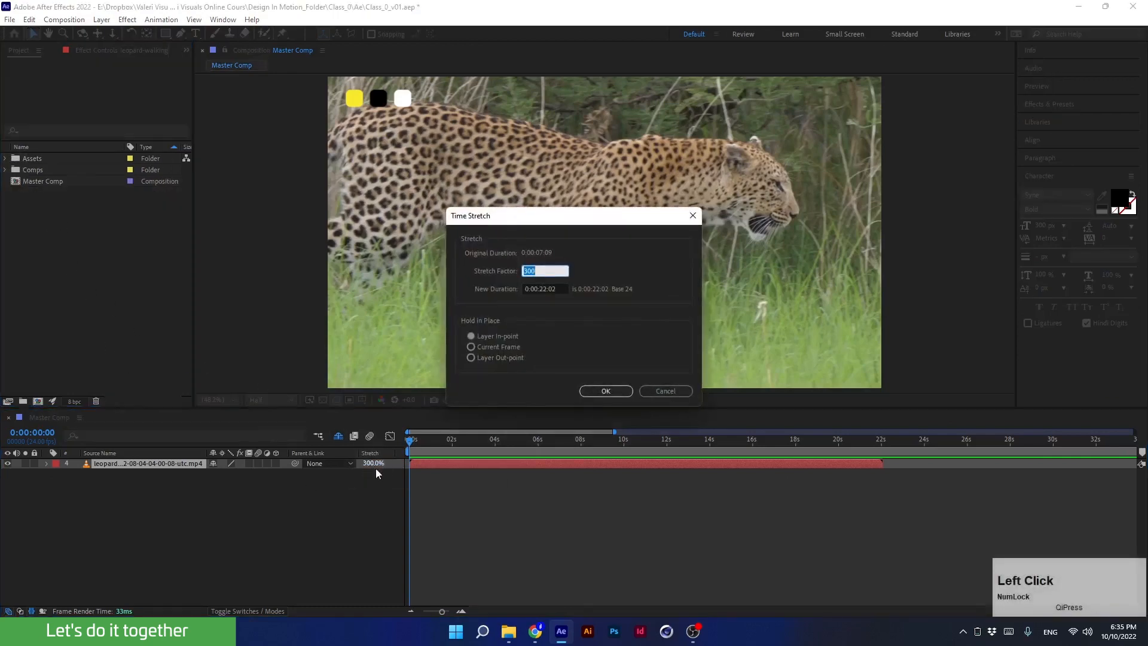
pyautogui.write('100')
pyautogui.press('Return')
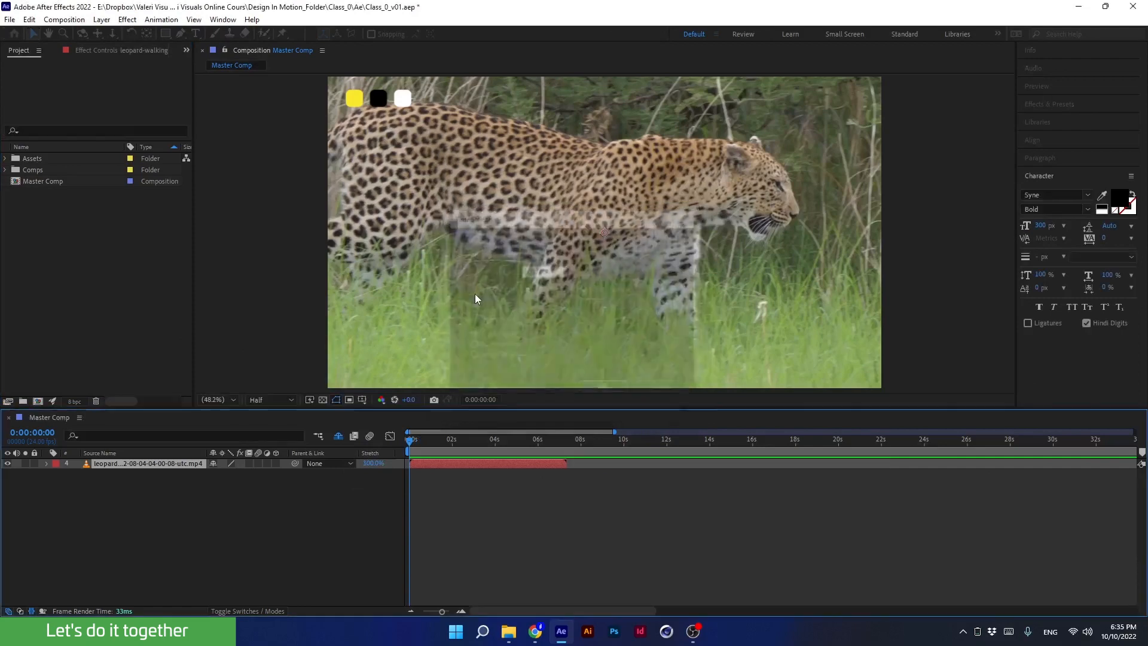
# Split the leopard layer at 0:00:02:08.
pyautogui.click(458, 440)
pyautogui.moveTo(450, 443); pyautogui.dragTo(459, 445)
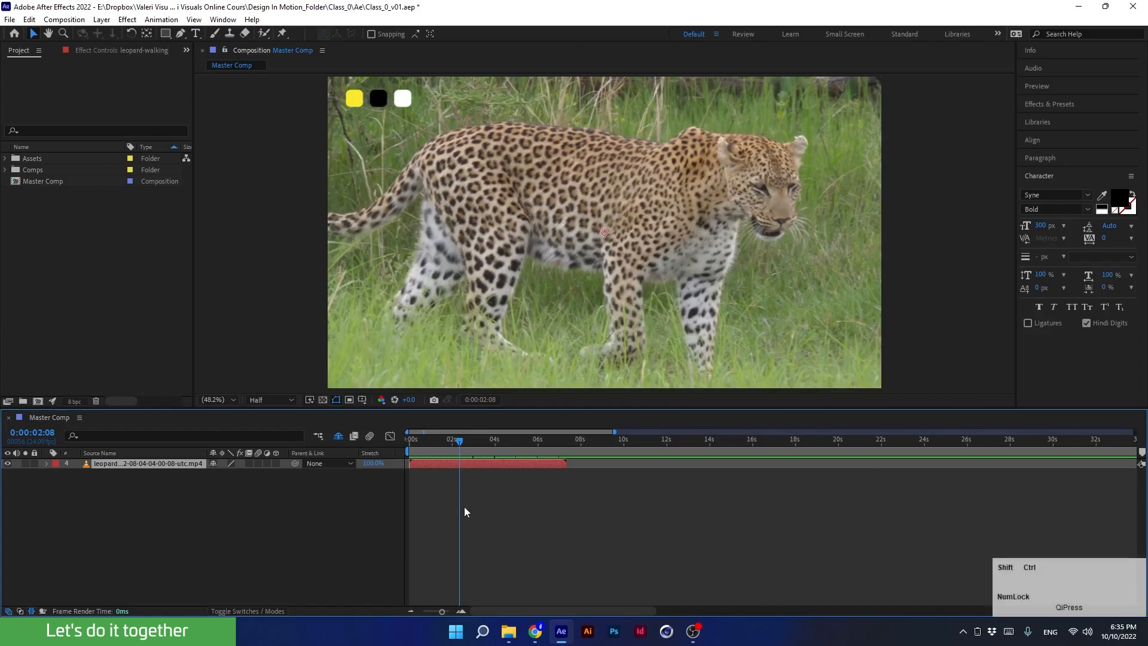
pyautogui.hotkey('ctrl', 'shift', 'd')
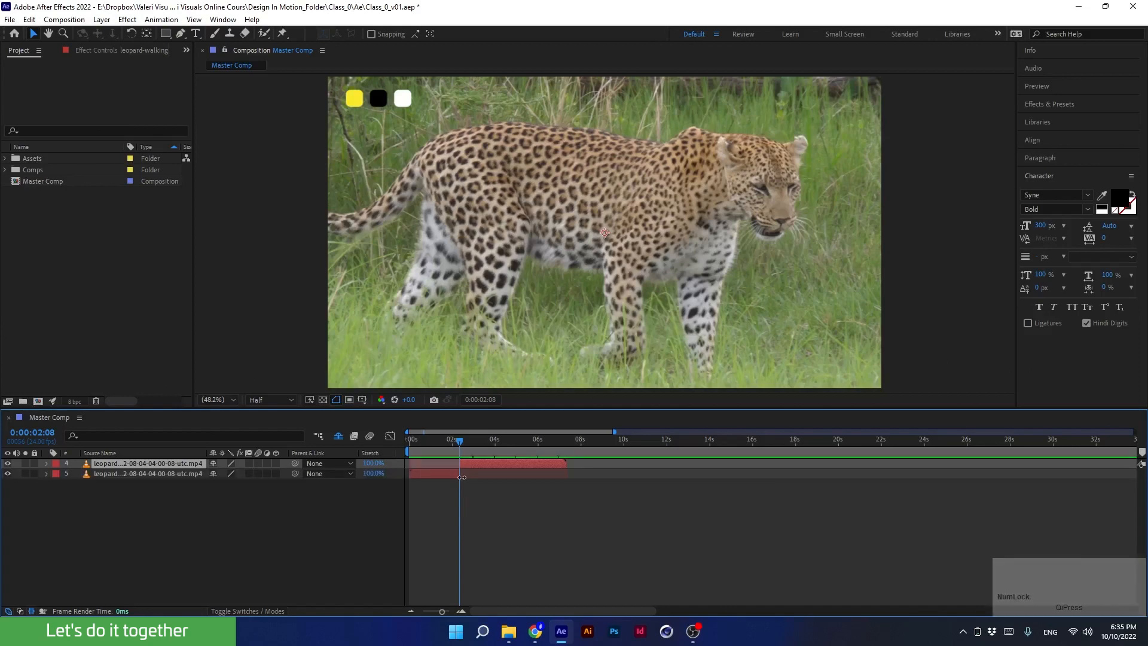
# Split the second leopard segment at 0:00:03:00, stepping the playhead frame by frame to that point.
pyautogui.moveTo(461, 442); pyautogui.dragTo(477, 459)
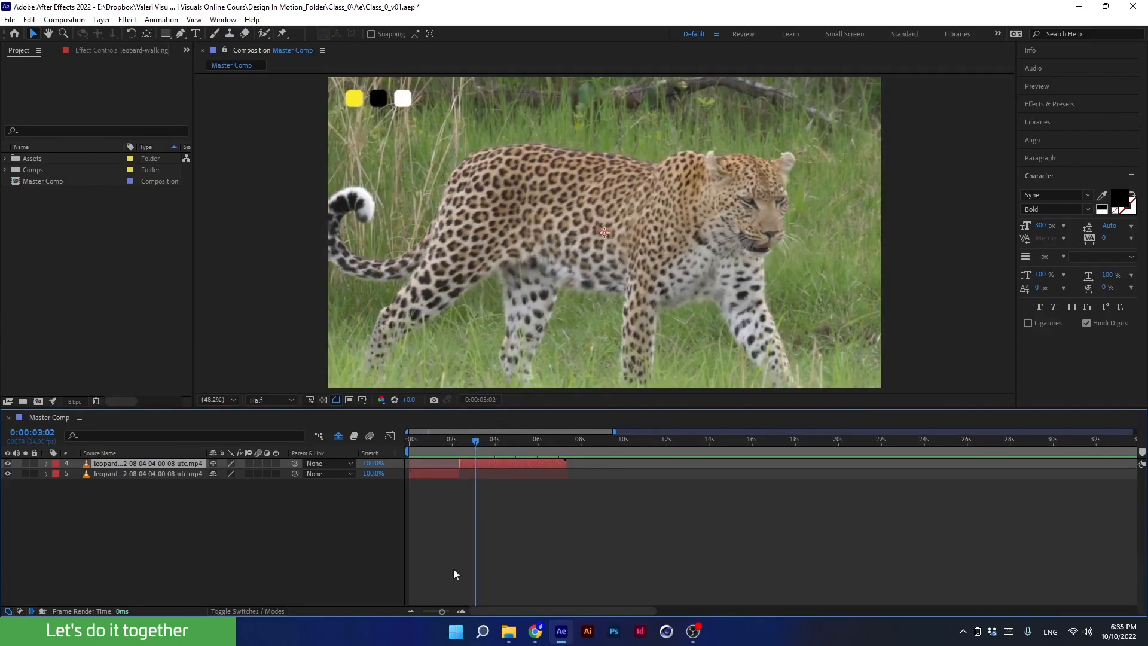
pyautogui.click(463, 613)
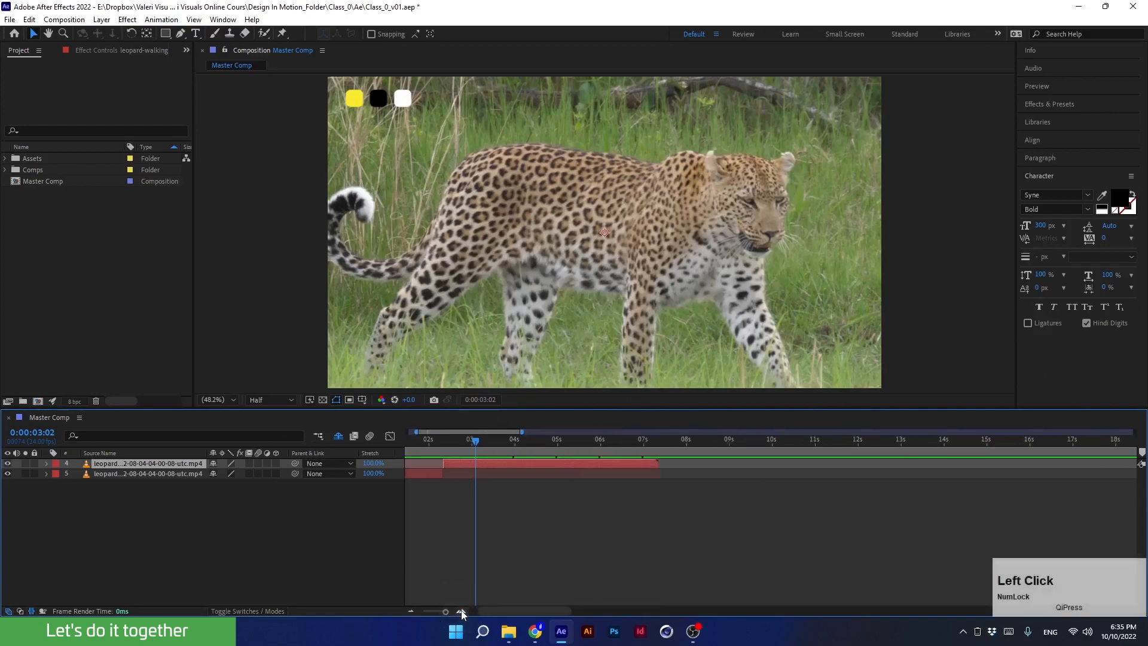
pyautogui.middleClick(451, 518)
pyautogui.scroll(1, 550, 471)
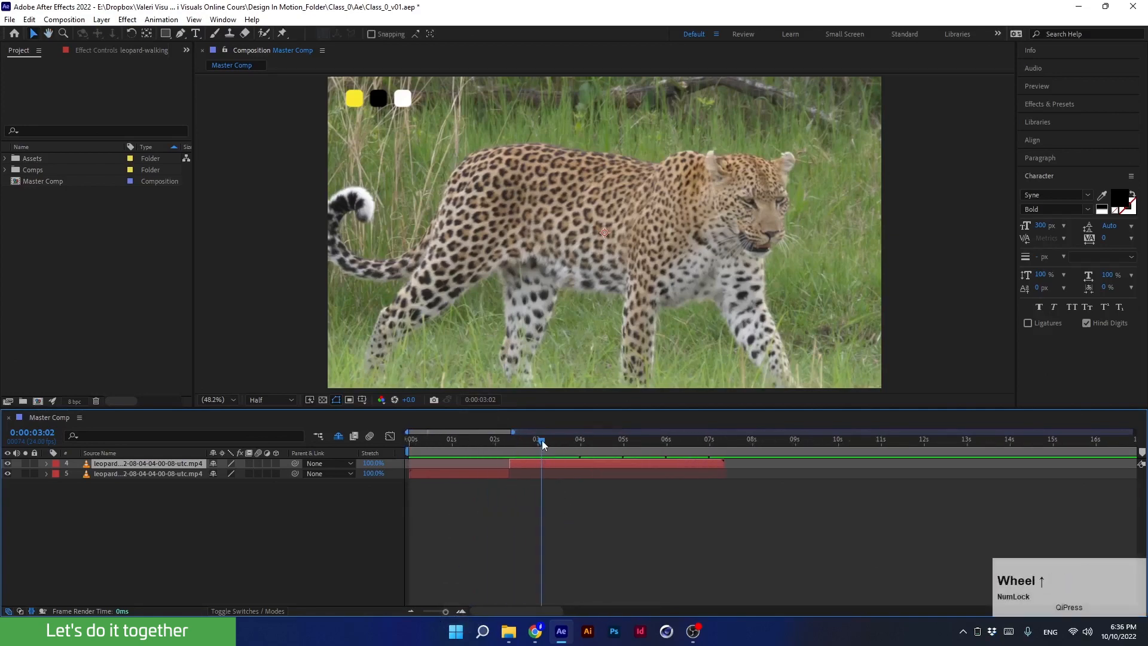
pyautogui.moveTo(542, 444); pyautogui.dragTo(545, 443)
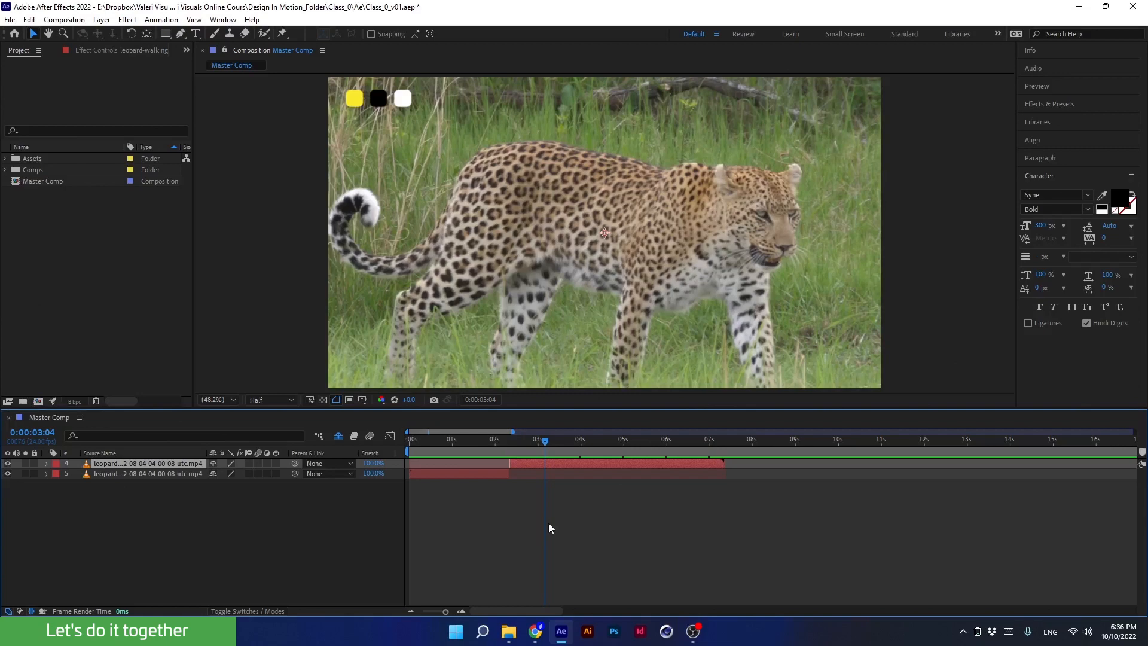
pyautogui.hotkey('ctrl', 'Left')
pyautogui.hotkey('ctrl', 'Left')
pyautogui.hotkey('ctrl', 'Left')
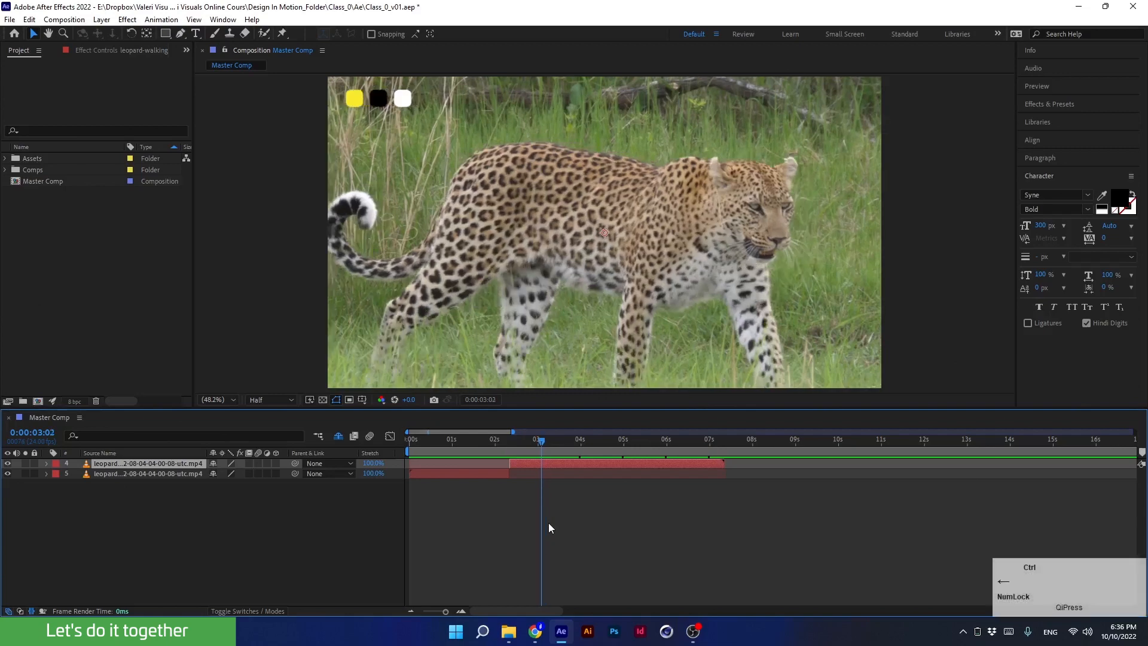
pyautogui.hotkey('ctrl', 'Left')
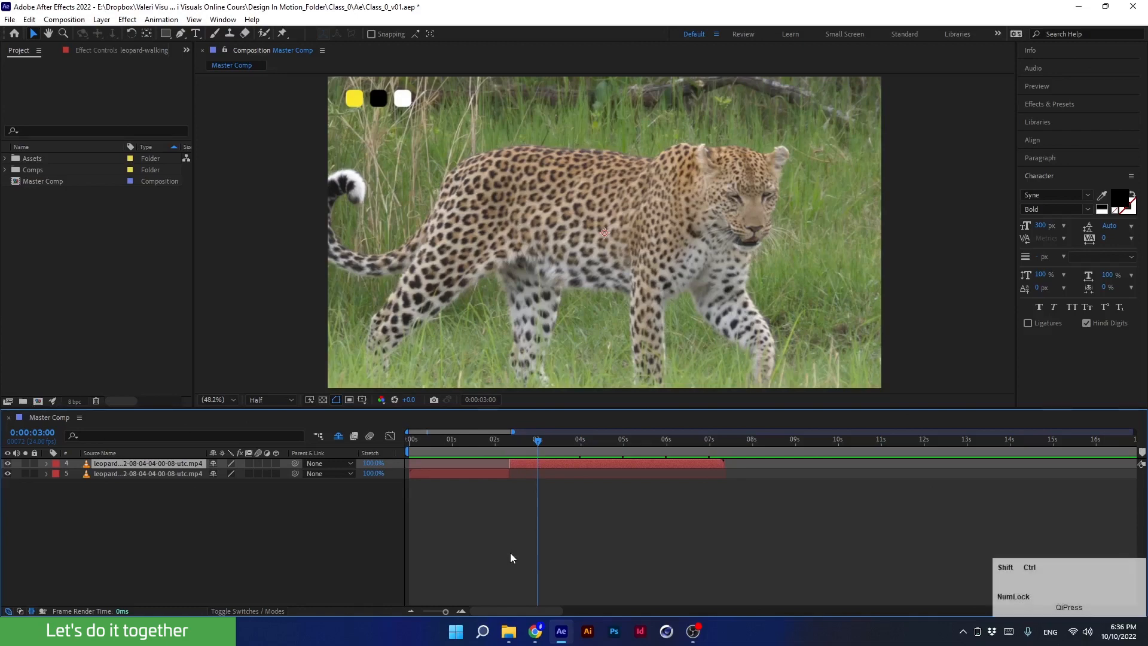
pyautogui.hotkey('ctrl', 'shift', 'd')
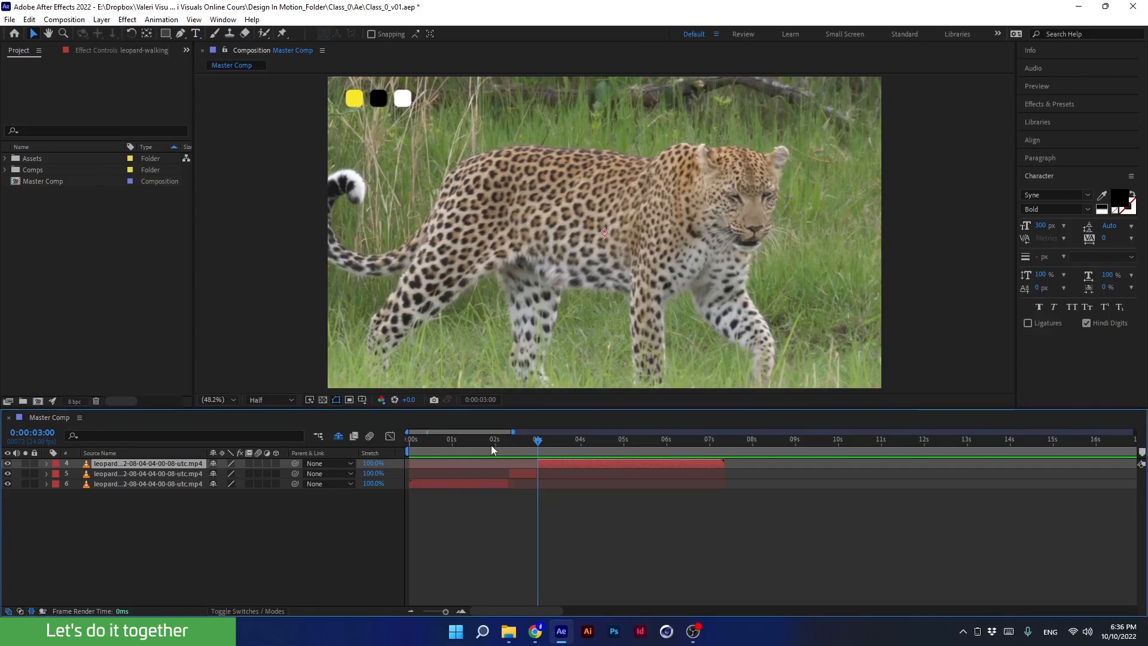
# Select the first leopard segment and preview the split footage from the start of the composition.
pyautogui.click(422, 450)
pyautogui.click(435, 485)
pyautogui.moveTo(433, 439); pyautogui.dragTo(410, 450)
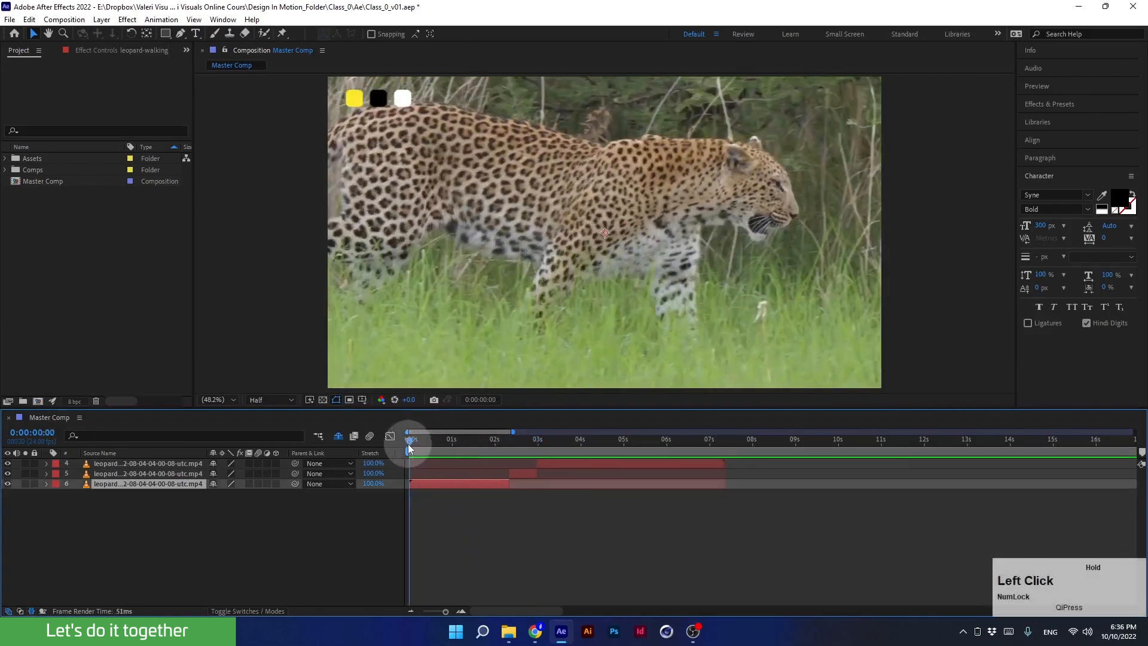
pyautogui.press('space')
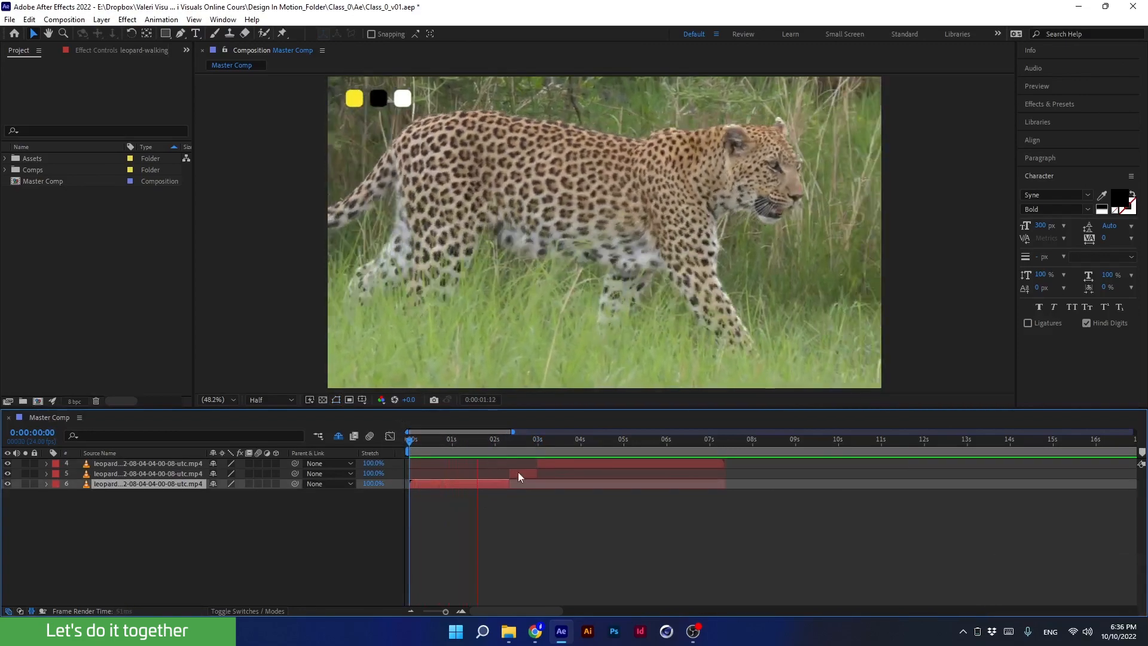
pyautogui.press('space')
# Set the stretch factor of the middle leopard segment to 400%, holding its layer in-point.
pyautogui.moveTo(507, 440); pyautogui.dragTo(517, 472)
pyautogui.click(519, 472)
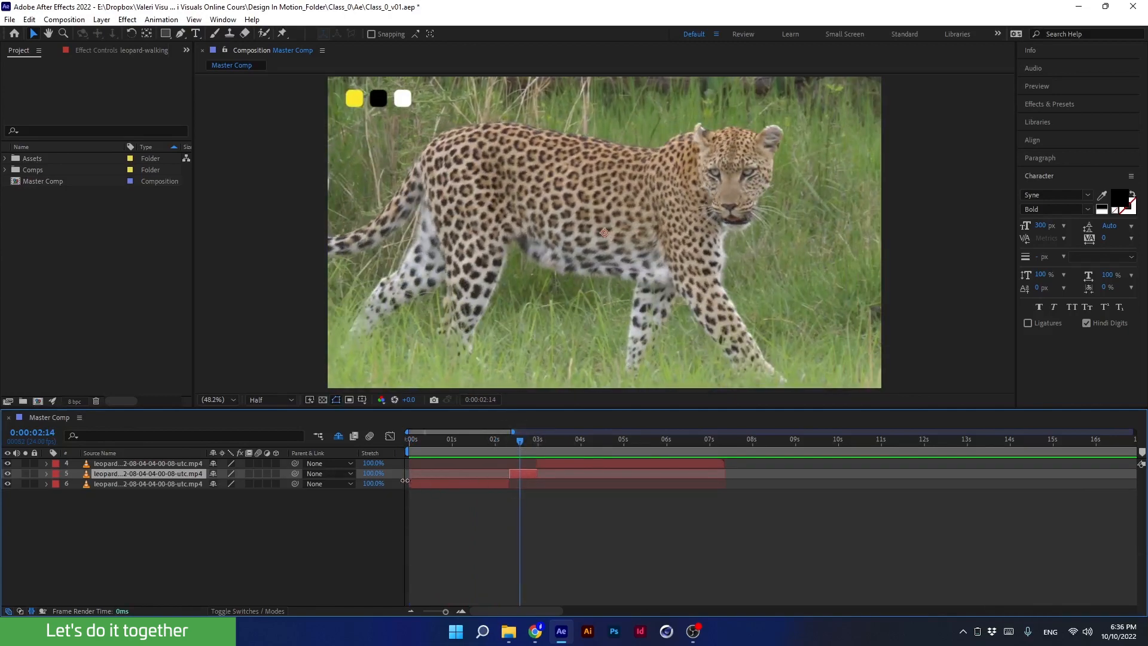
pyautogui.click(372, 473)
pyautogui.write('400')
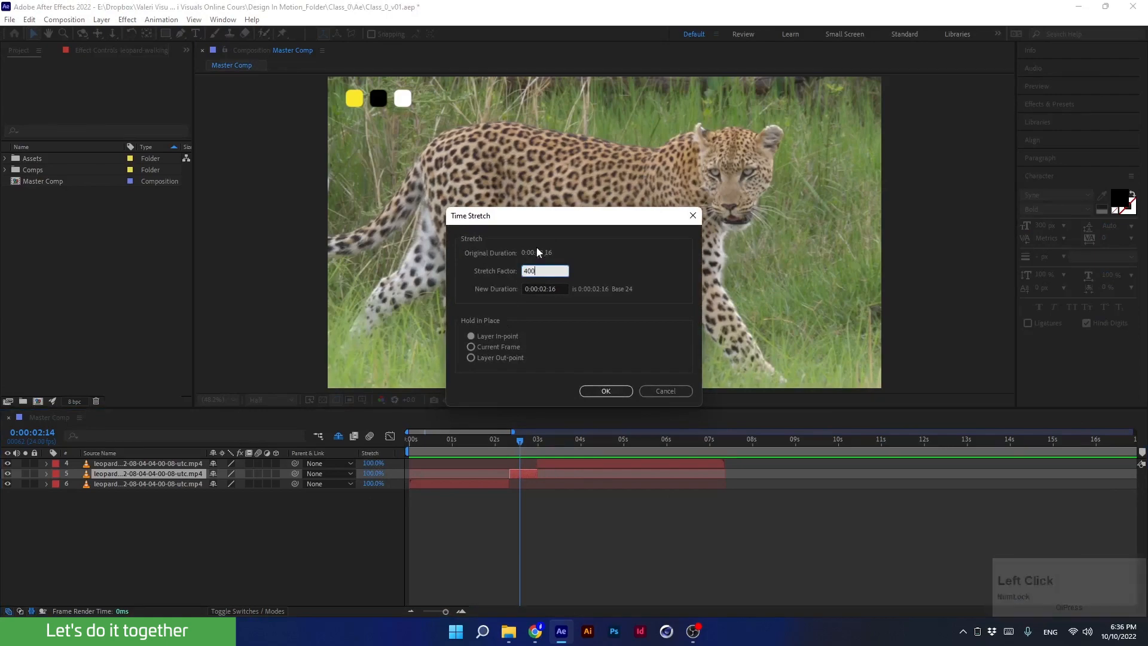
pyautogui.click(487, 282)
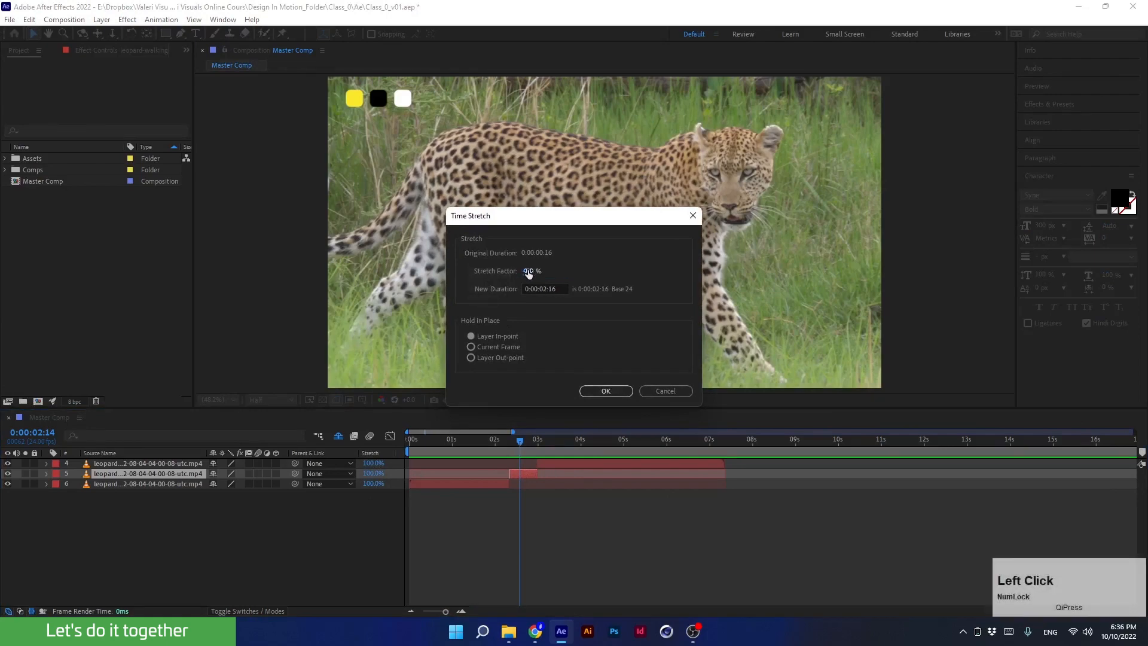
pyautogui.click(599, 392)
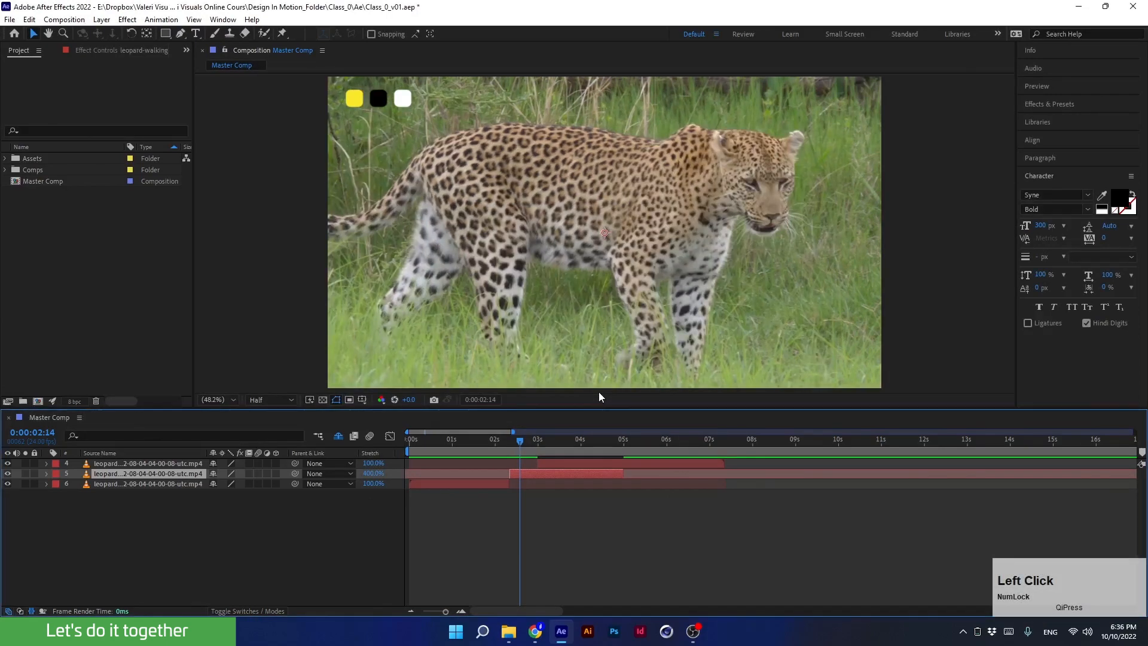
# Move the last leopard segment so it starts where the stretched segment ends, and preview the sequence from 0:00:01:02.
pyautogui.click(541, 465)
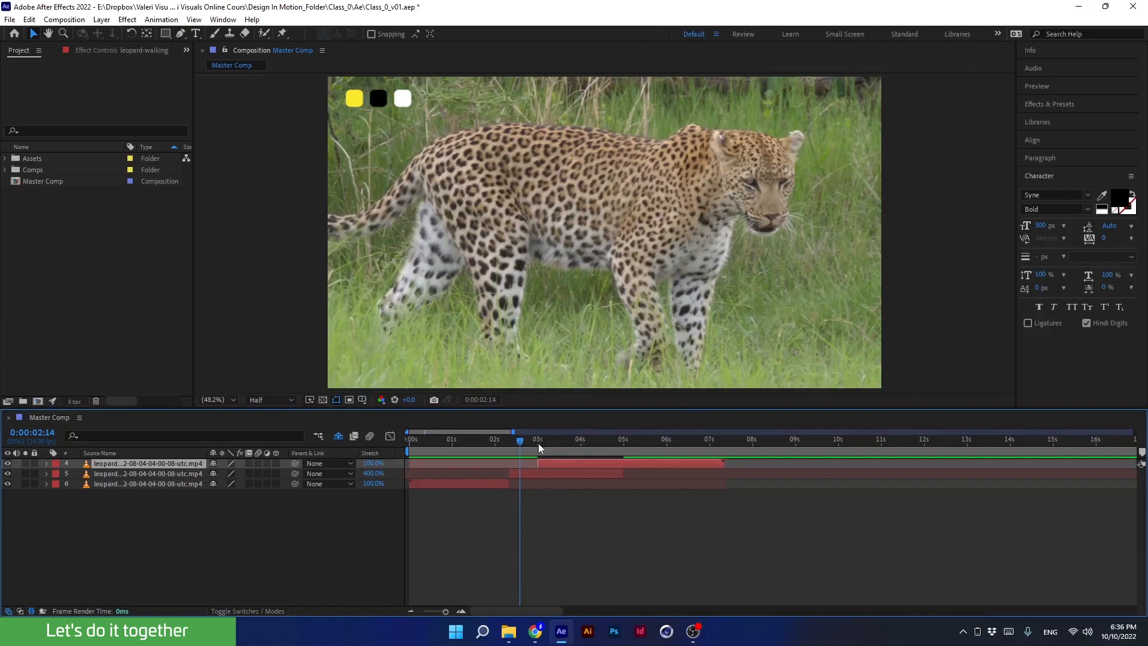
pyautogui.moveTo(538, 443); pyautogui.dragTo(633, 468)
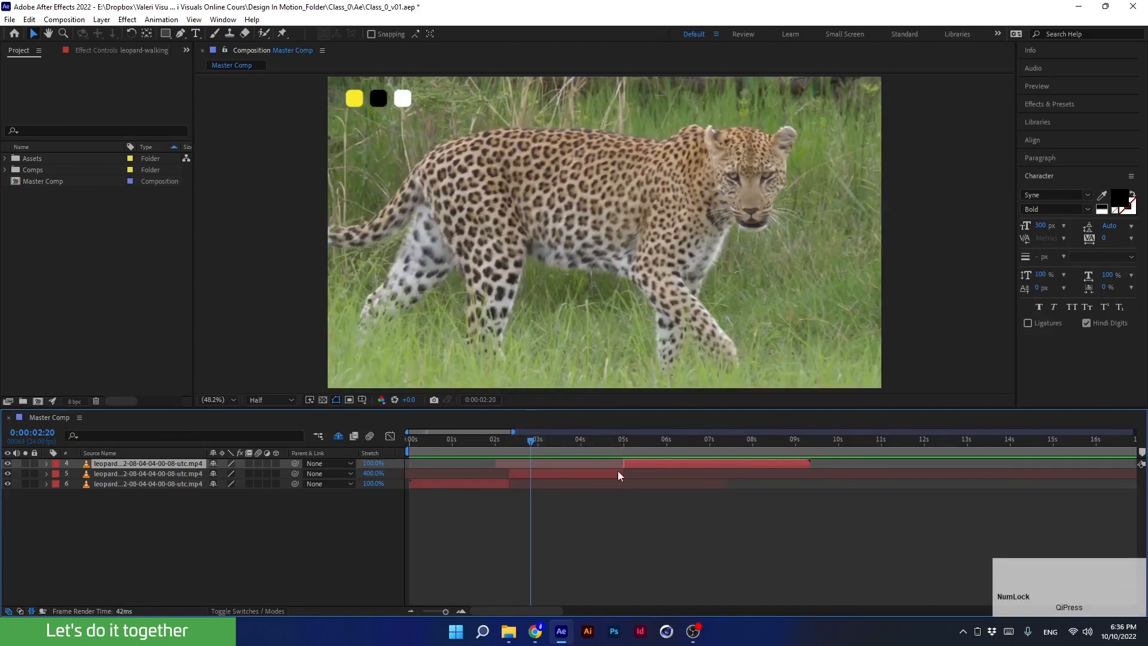
pyautogui.moveTo(522, 440); pyautogui.dragTo(457, 447)
pyautogui.press('space')
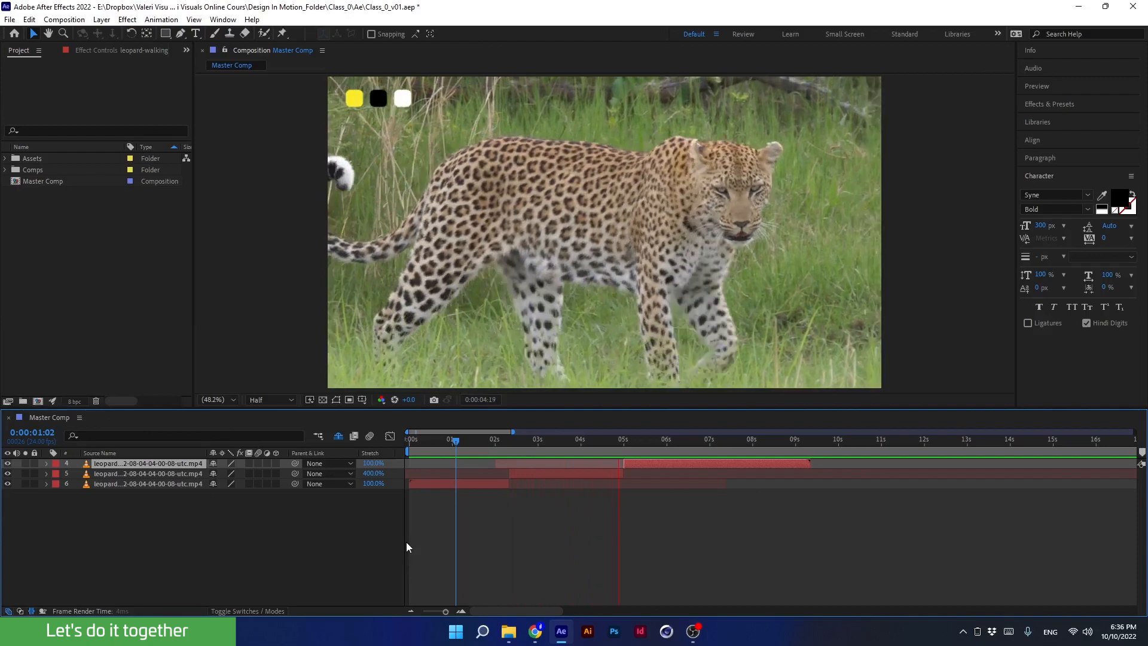
pyautogui.press('space')
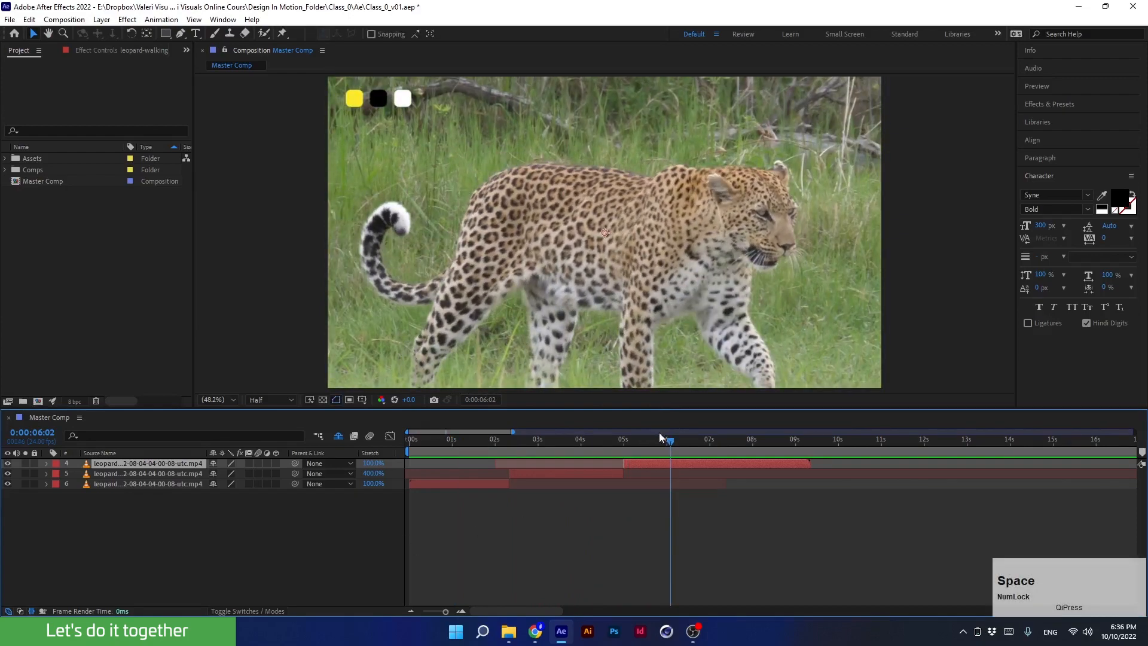
# Enable frame blending on the 400% leopard segment and preview the slow motion from 0:00:01:12.
pyautogui.moveTo(658, 439); pyautogui.dragTo(555, 452)
pyautogui.click(528, 474)
pyautogui.click(248, 473)
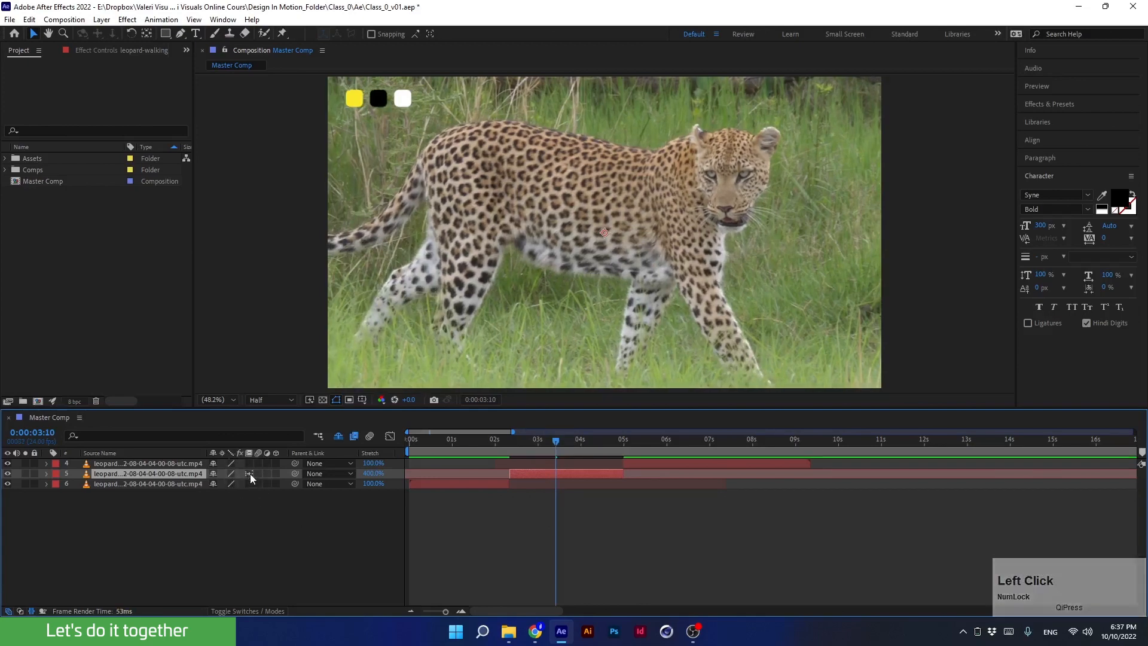
pyautogui.moveTo(555, 443); pyautogui.dragTo(474, 448)
pyautogui.press('space')
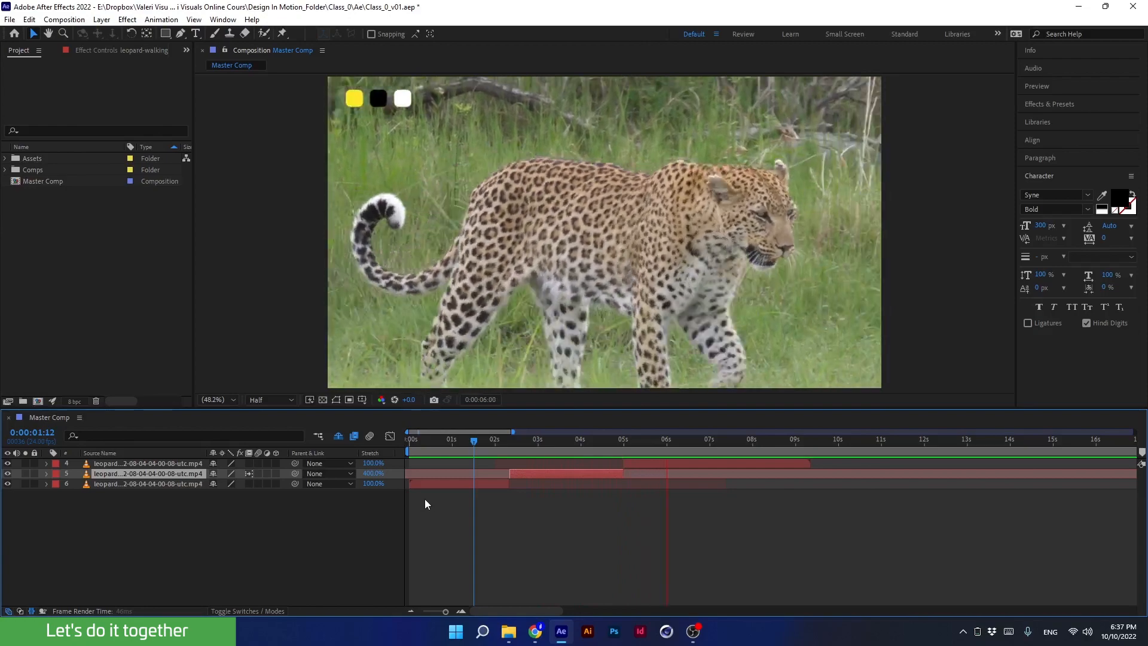
# Split the last leopard segment at 0:00:08:00.
pyautogui.click(722, 442)
pyautogui.moveTo(724, 443); pyautogui.dragTo(760, 447)
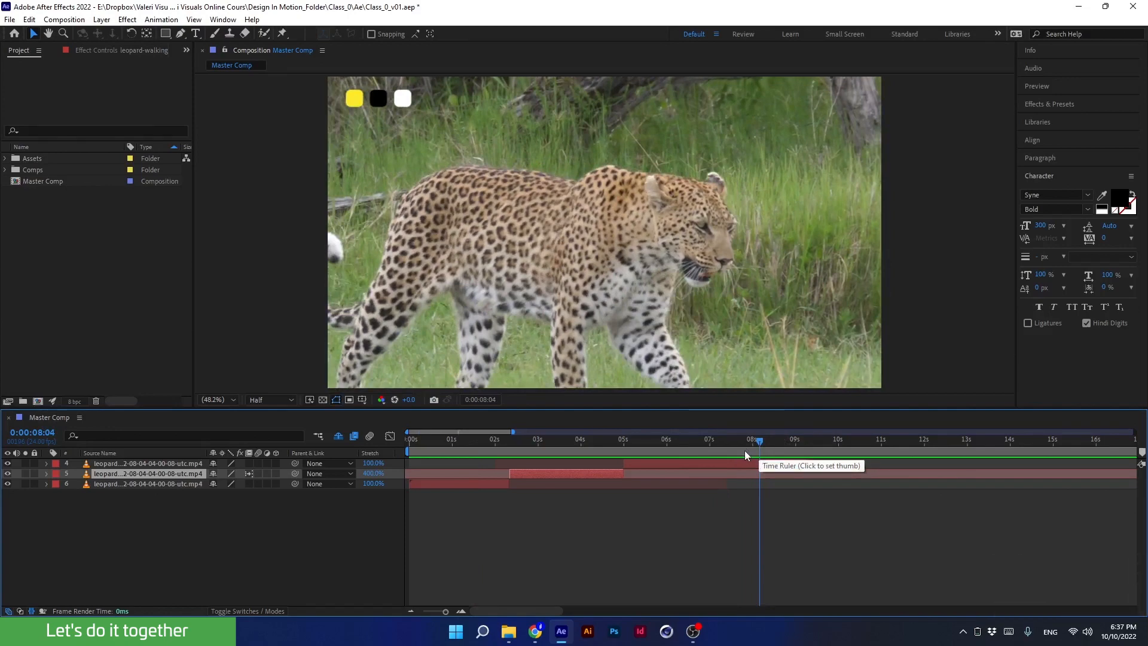
pyautogui.click(754, 441)
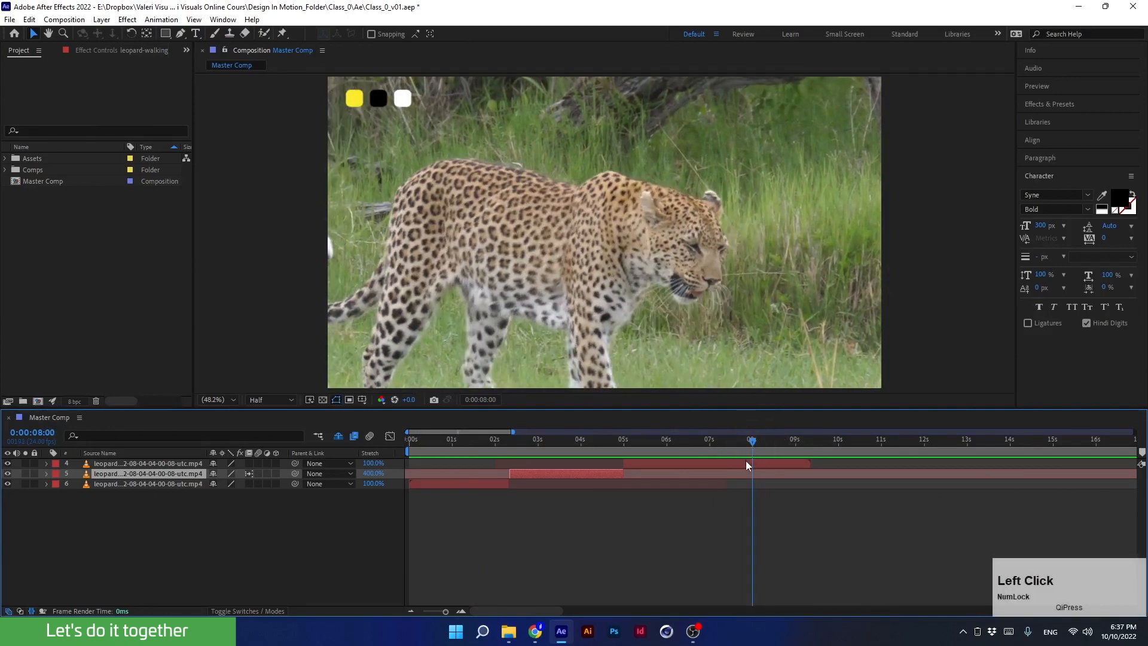
pyautogui.click(744, 462)
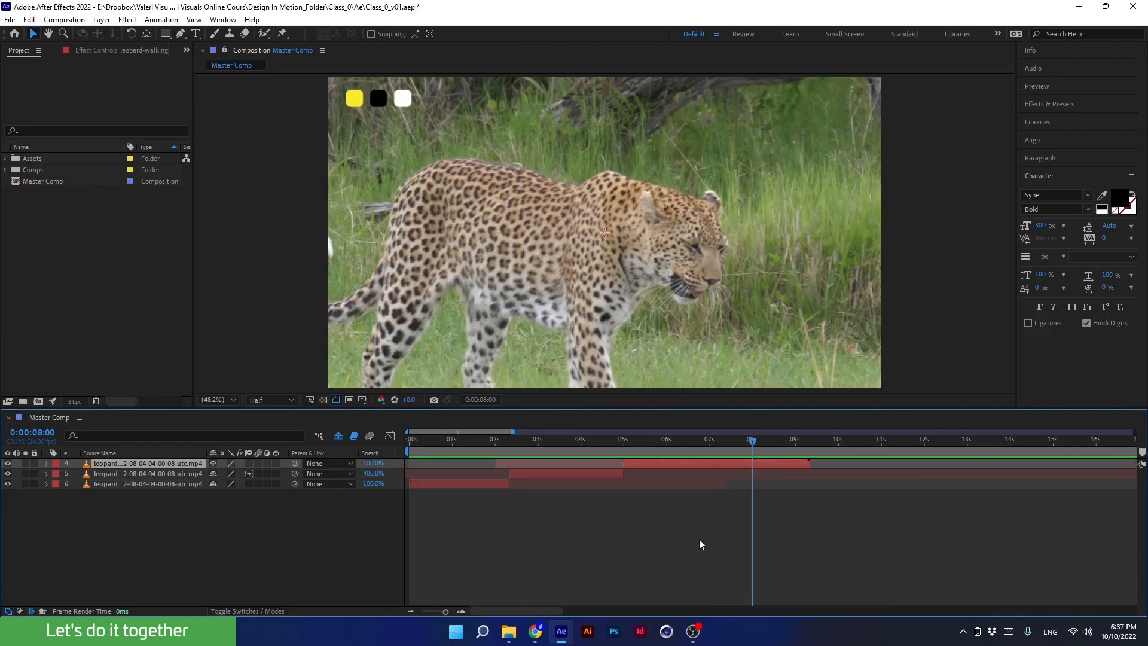
pyautogui.hotkey('ctrl', 'shift', 'd')
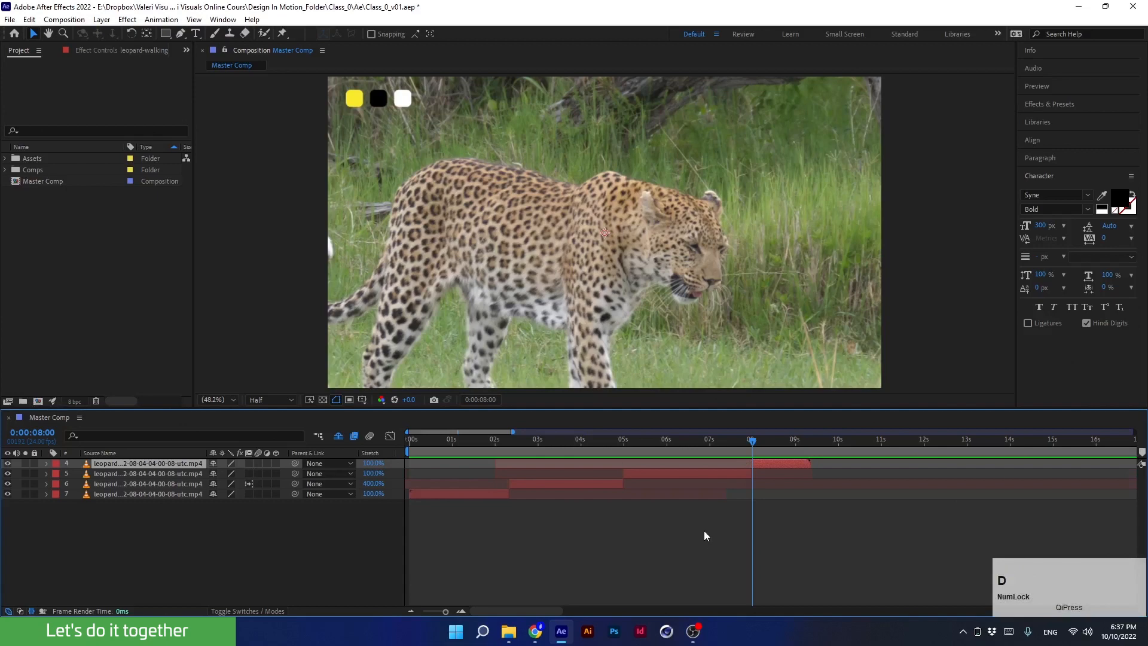
# Set the stretch factor of the leopard segment starting at 0:00:08:00 to 500%, holding its layer in-point.
pyautogui.click(765, 463)
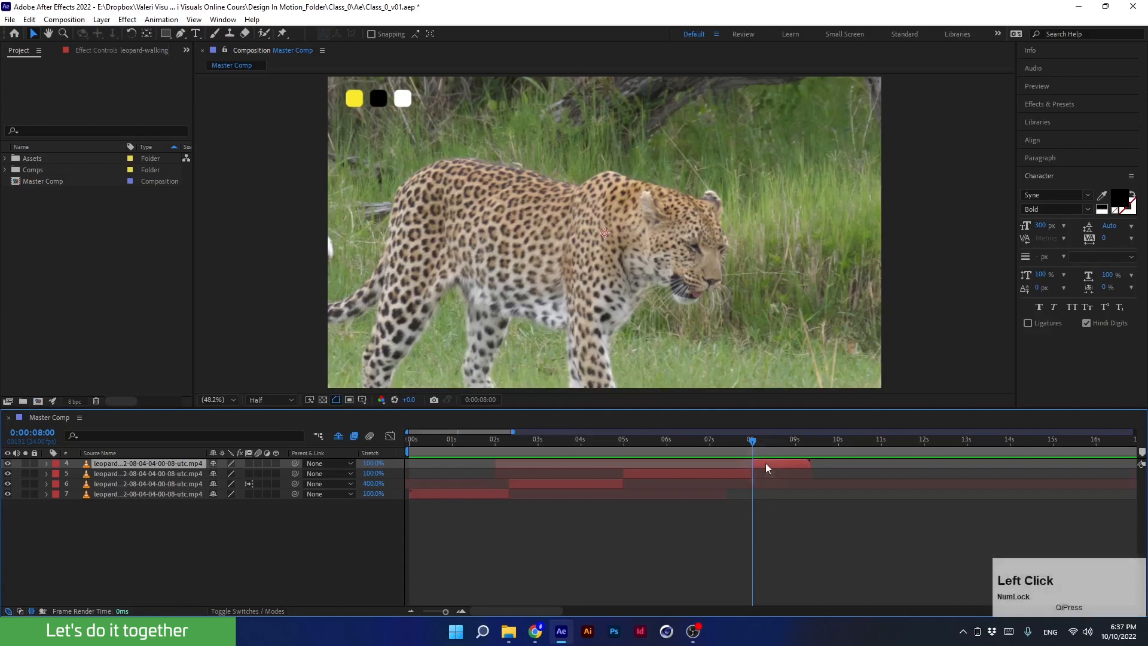
pyautogui.click(367, 464)
pyautogui.write('500')
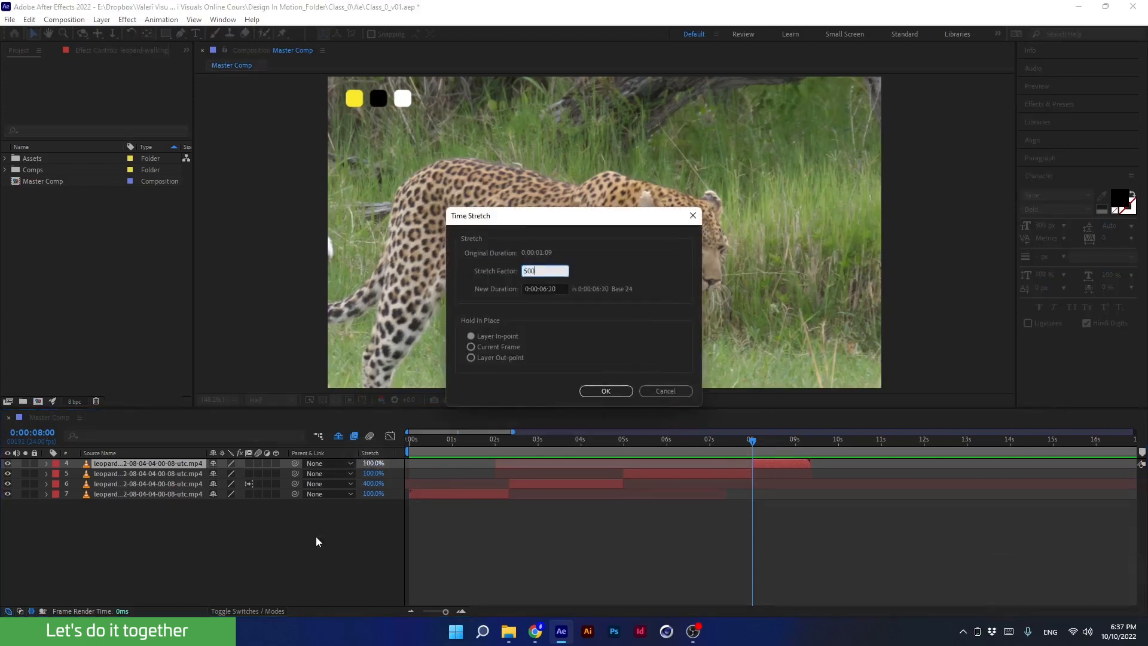
pyautogui.click(491, 302)
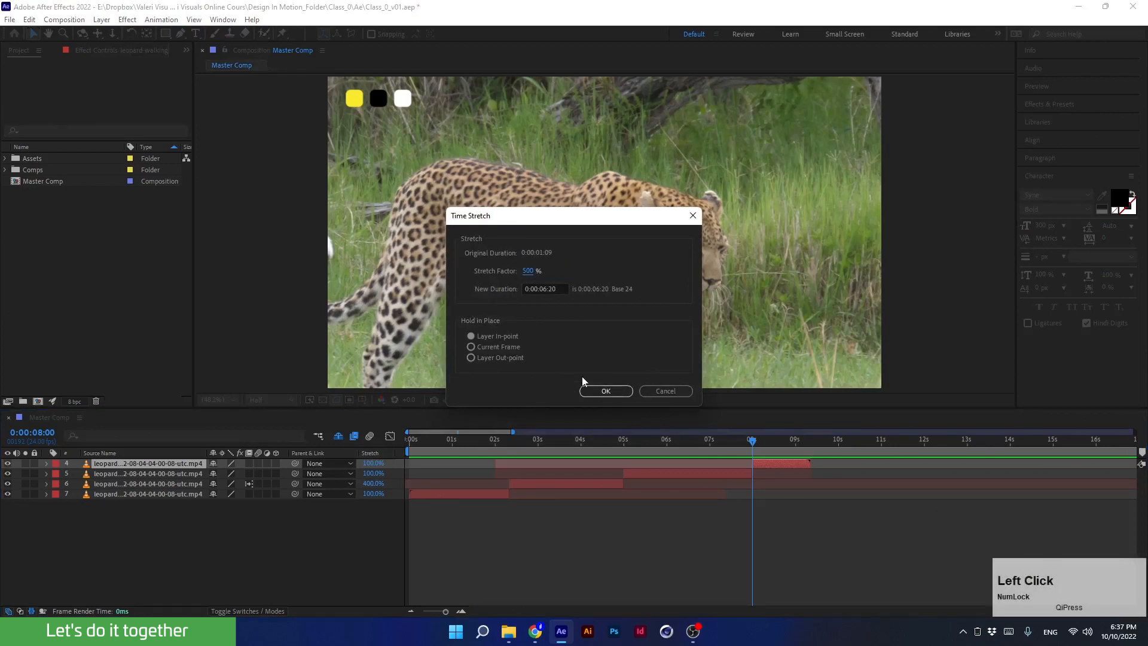
pyautogui.click(595, 389)
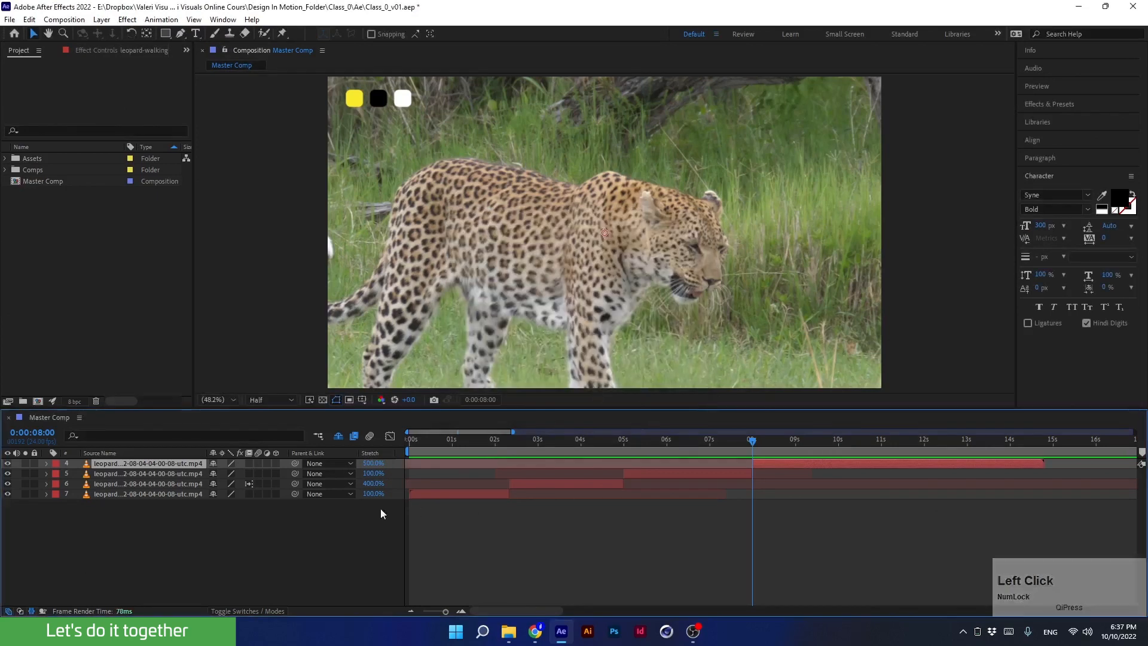
# Enable frame blending on the 500% leopard segment, preview the whole sequence, and return the playhead to 0:00:00:00.
pyautogui.click(250, 464)
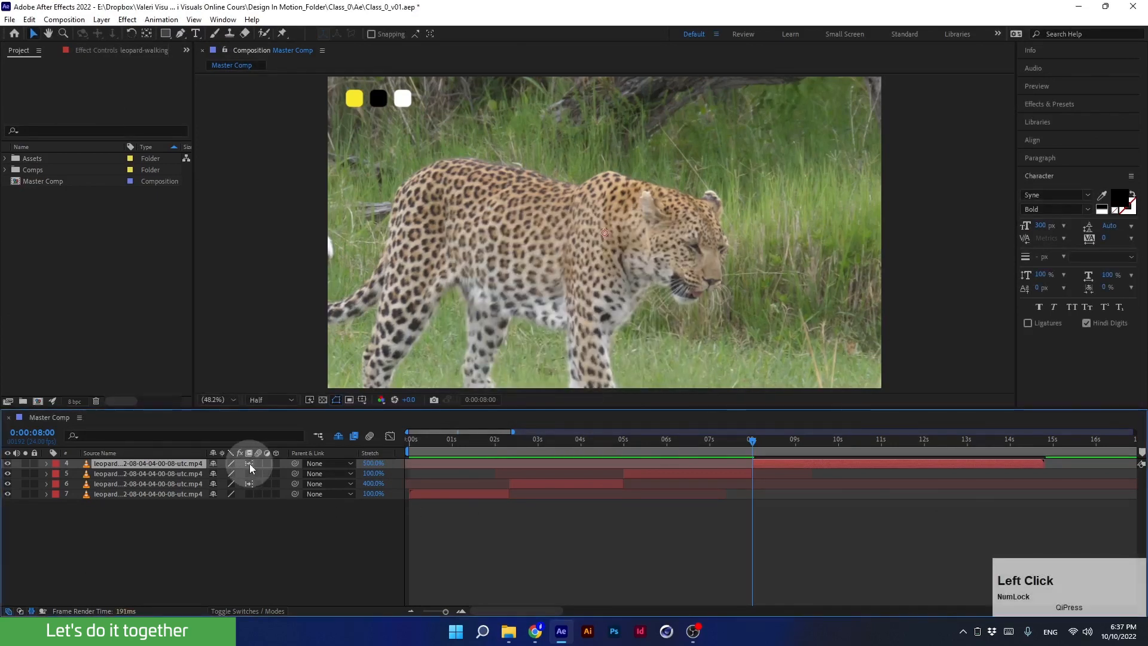
pyautogui.moveTo(754, 442); pyautogui.dragTo(344, 482)
pyautogui.press('space')
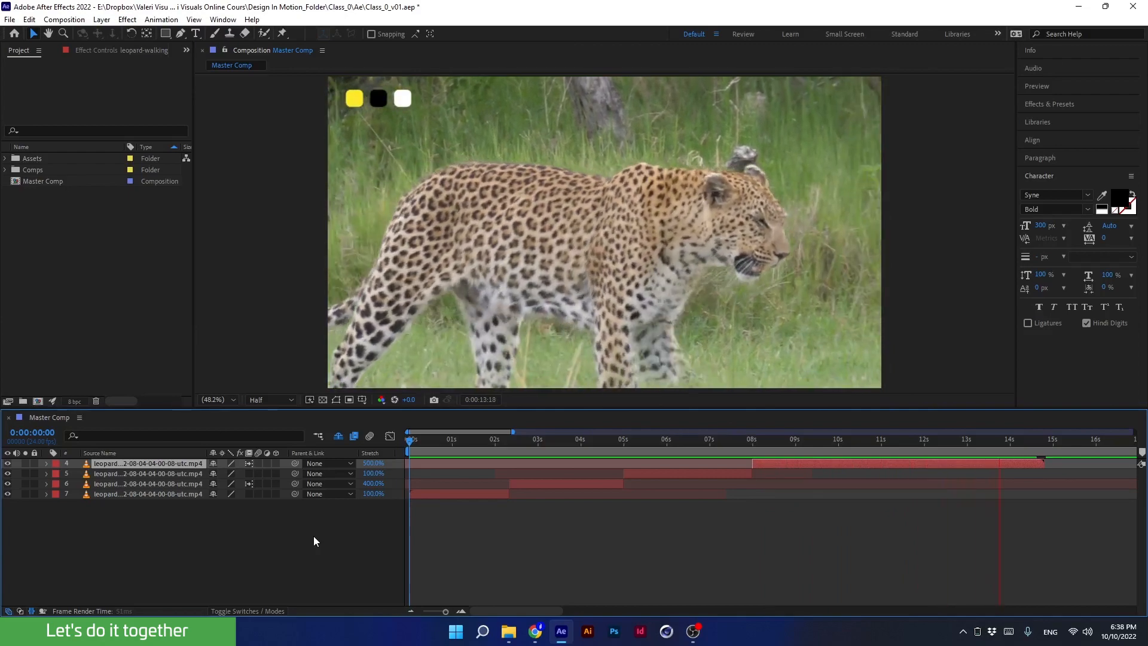
pyautogui.press('space')
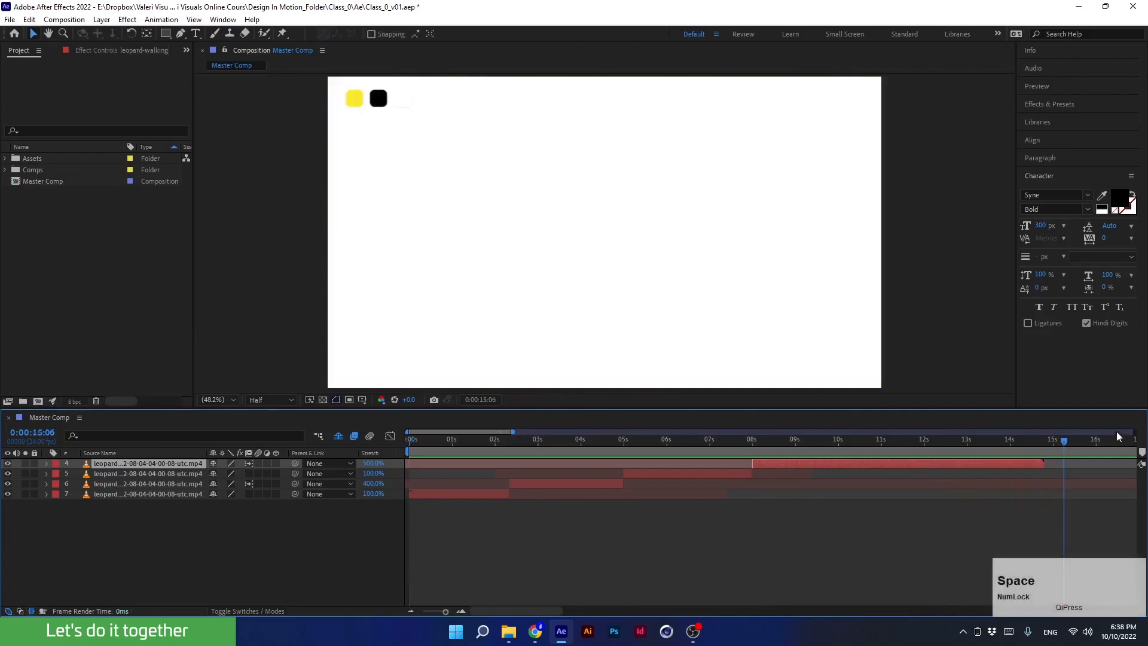
pyautogui.moveTo(1062, 442); pyautogui.dragTo(309, 540)
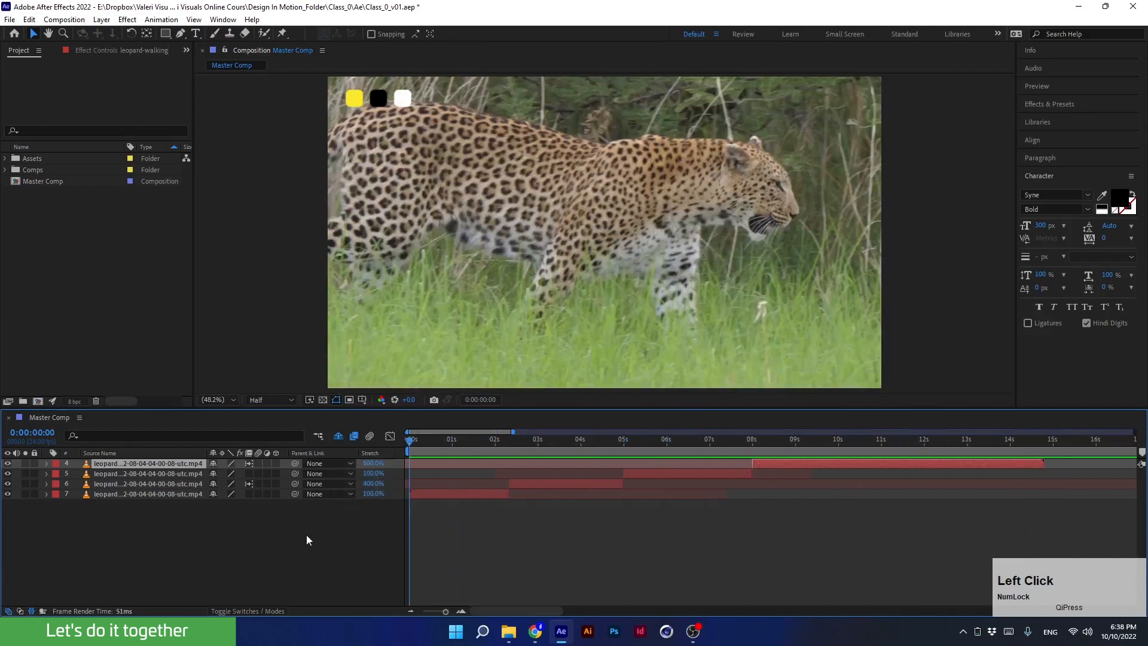
# Save the project and purge all memory and disk cache.
pyautogui.hotkey('ctrl', 's')
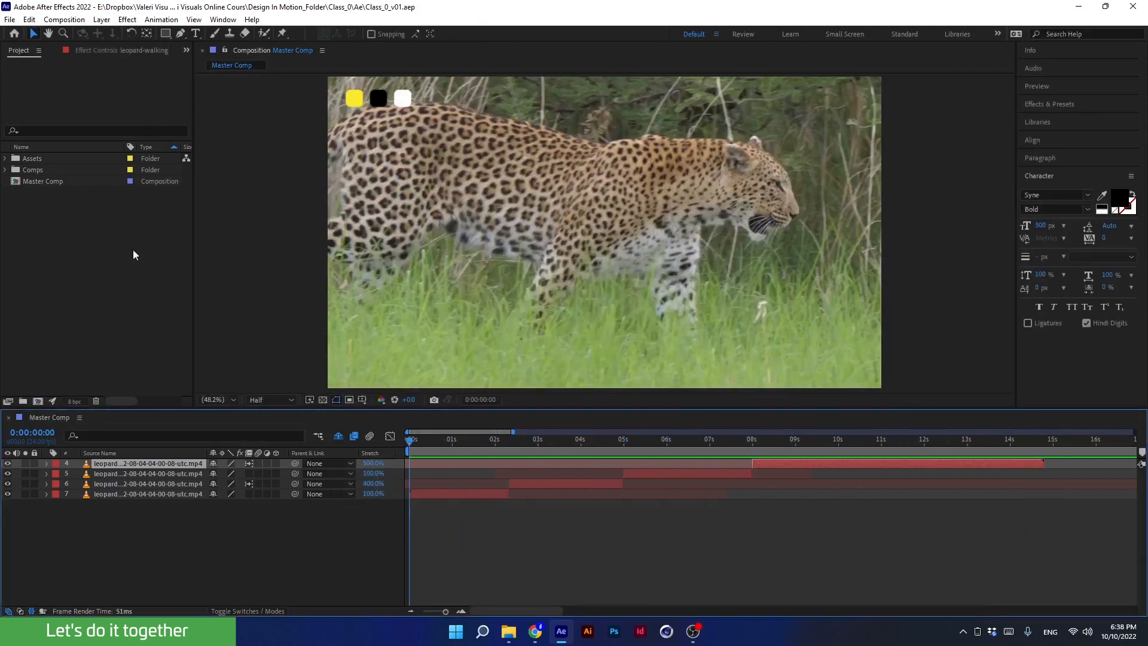
pyautogui.click(28, 20)
pyautogui.moveTo(85, 295)
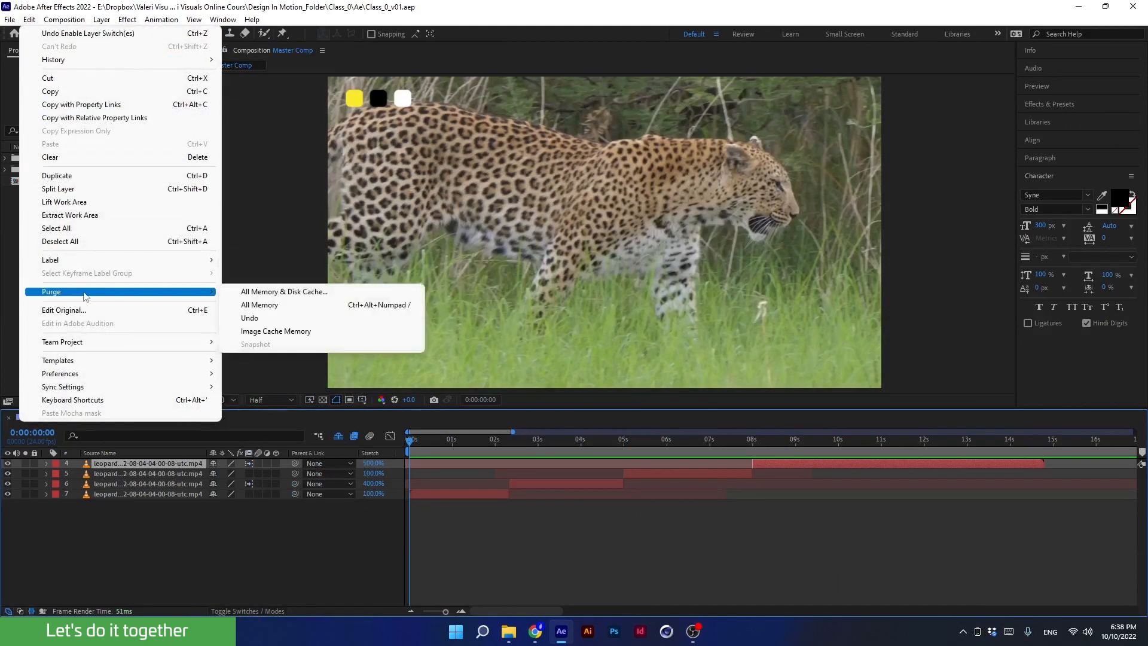
pyautogui.click(247, 294)
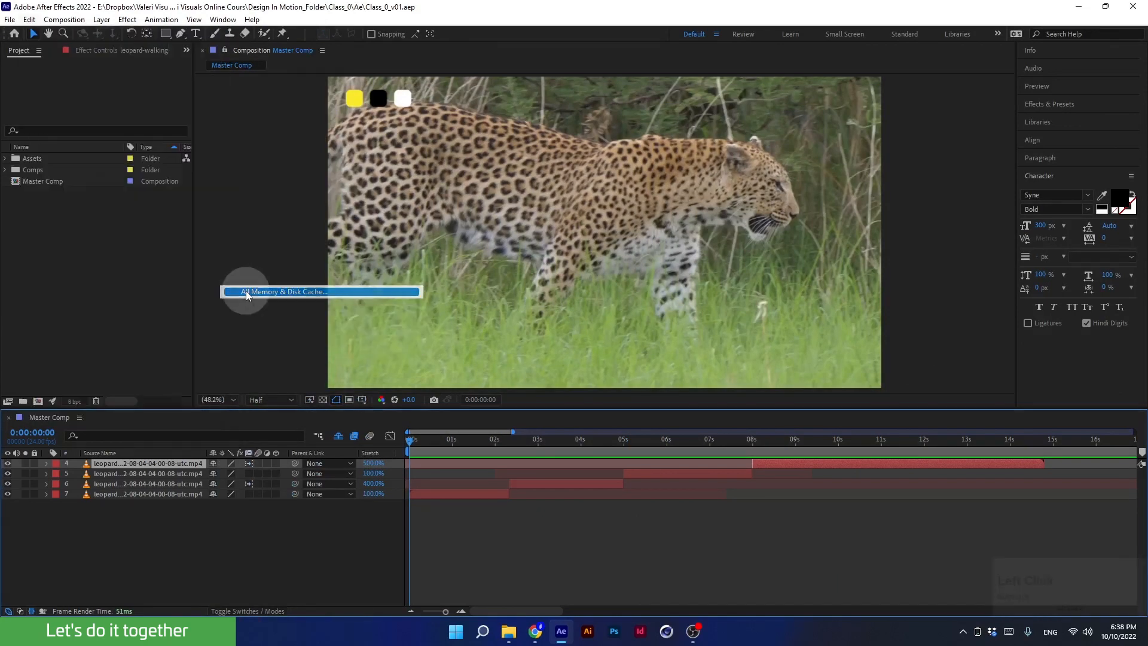
pyautogui.click(596, 338)
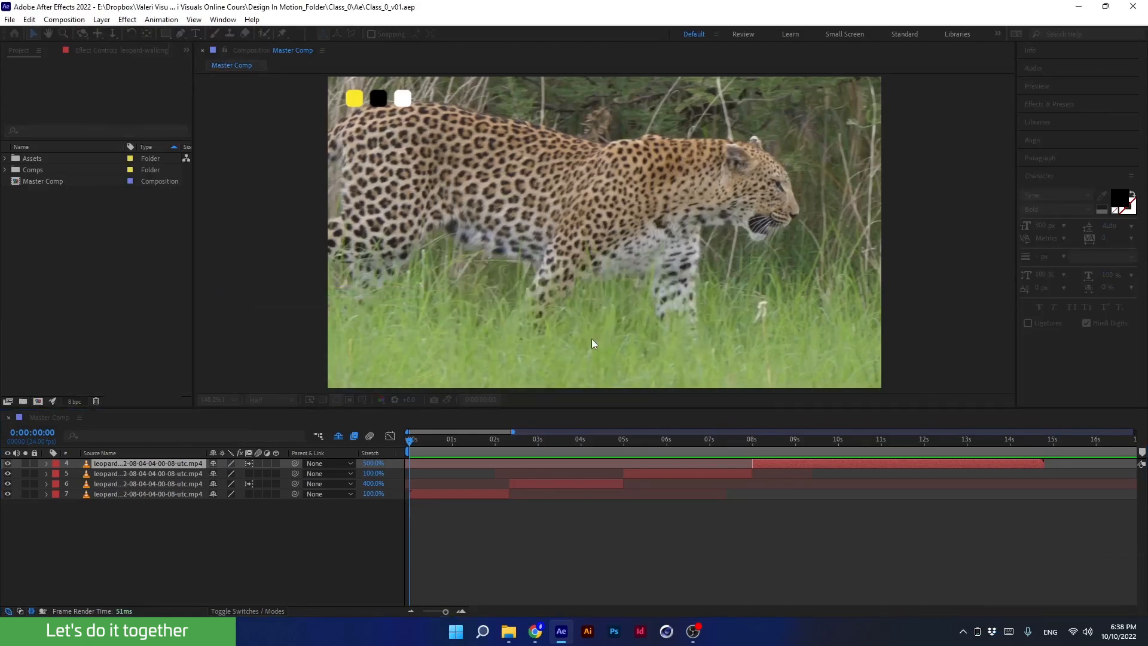
# Open the first leopard segment in its Layer viewer, enlarge the viewer, and scrub the footage to 0:00:02:01.
pyautogui.click(461, 443)
pyautogui.click(410, 441)
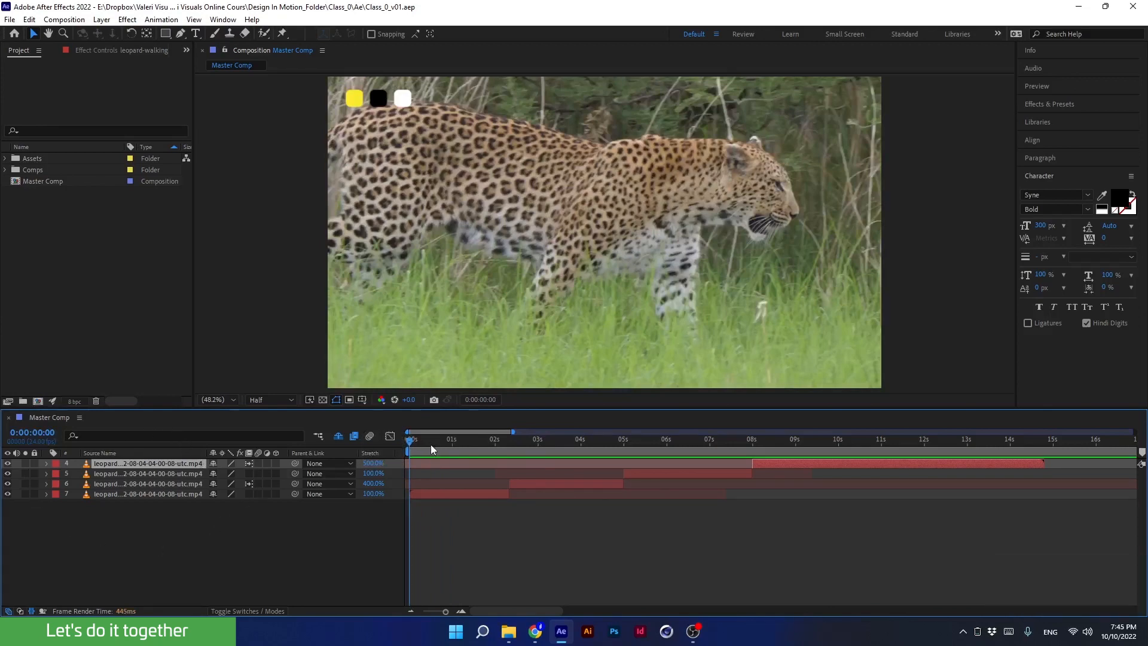
pyautogui.click(453, 495)
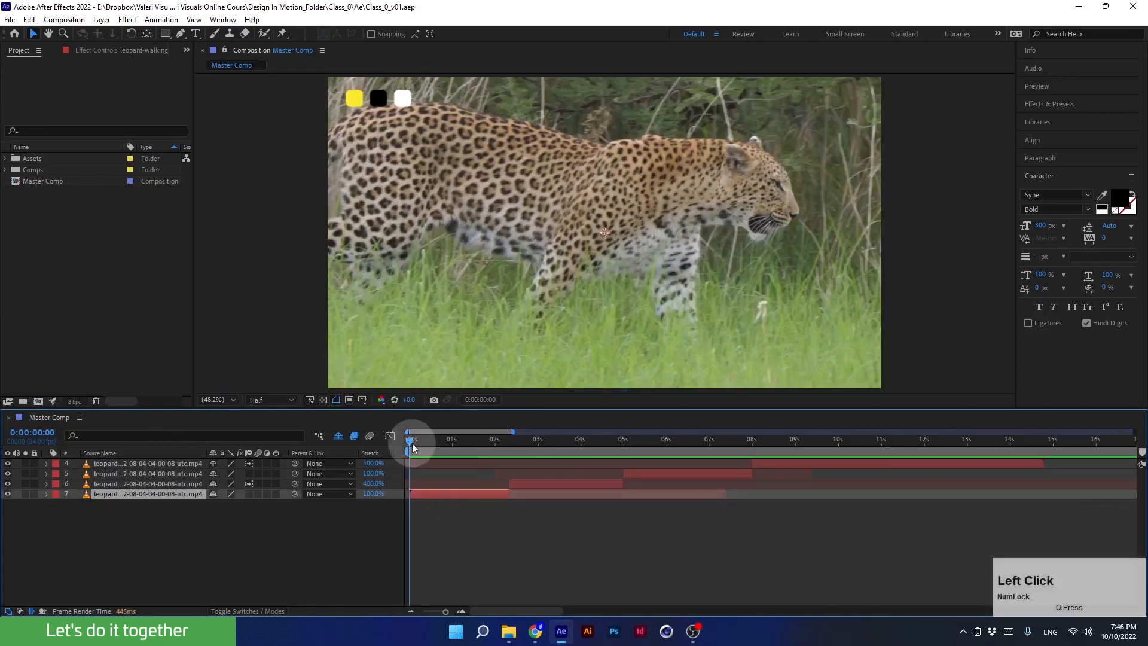
pyautogui.moveTo(410, 441); pyautogui.dragTo(446, 443)
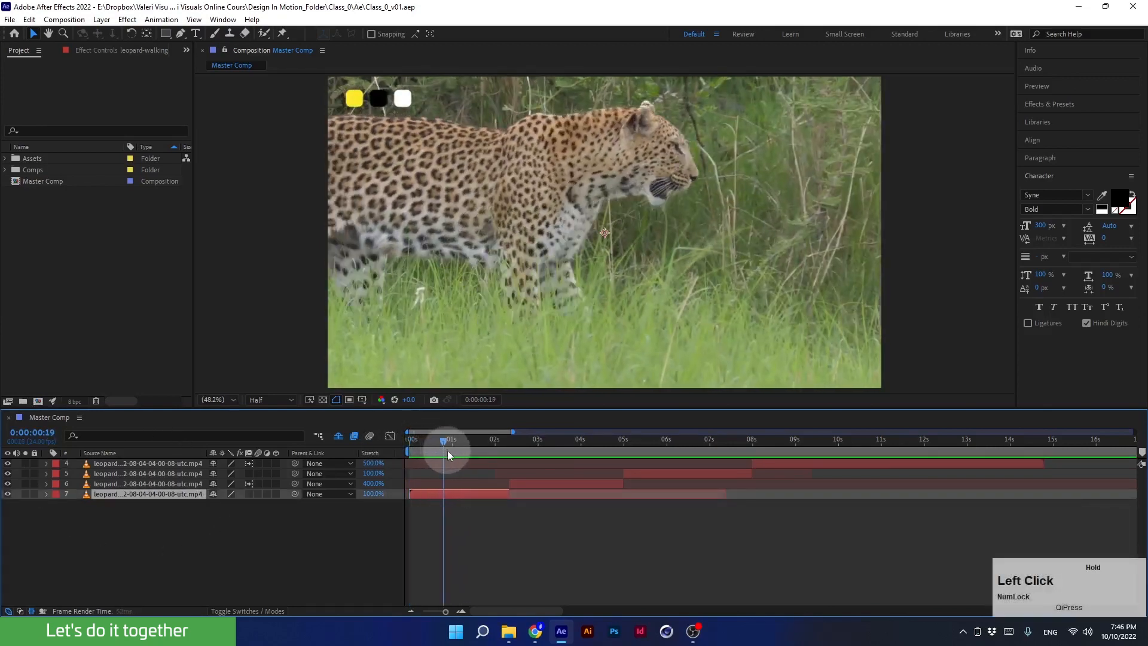
pyautogui.doubleClick(128, 493)
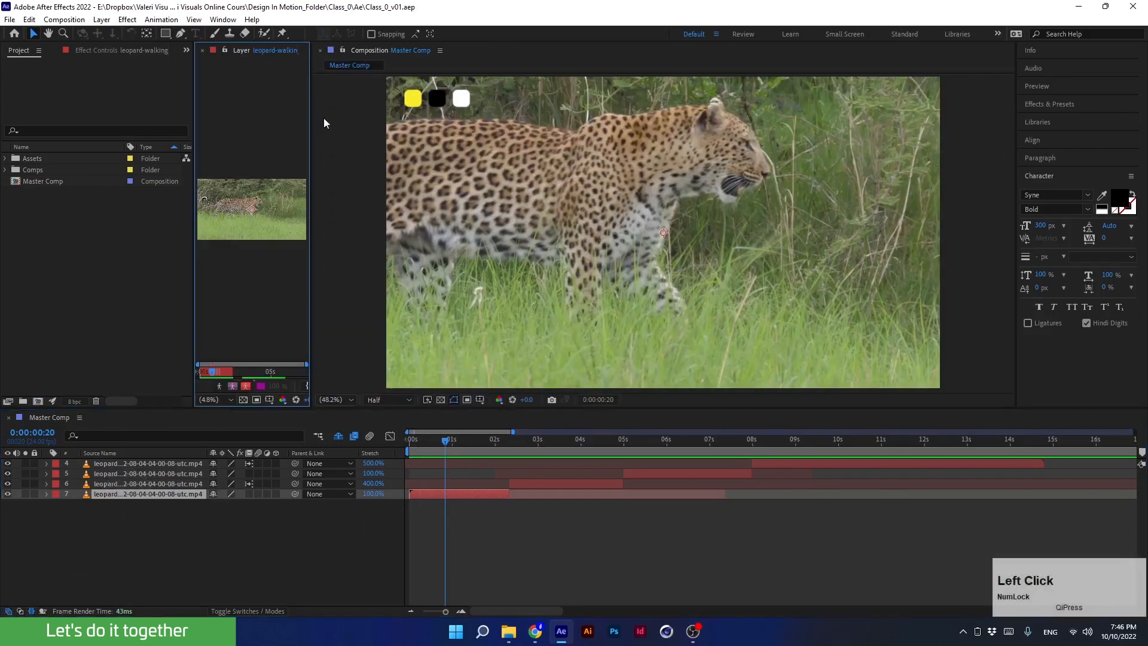
pyautogui.moveTo(310, 135); pyautogui.dragTo(601, 158)
pyautogui.press('space')
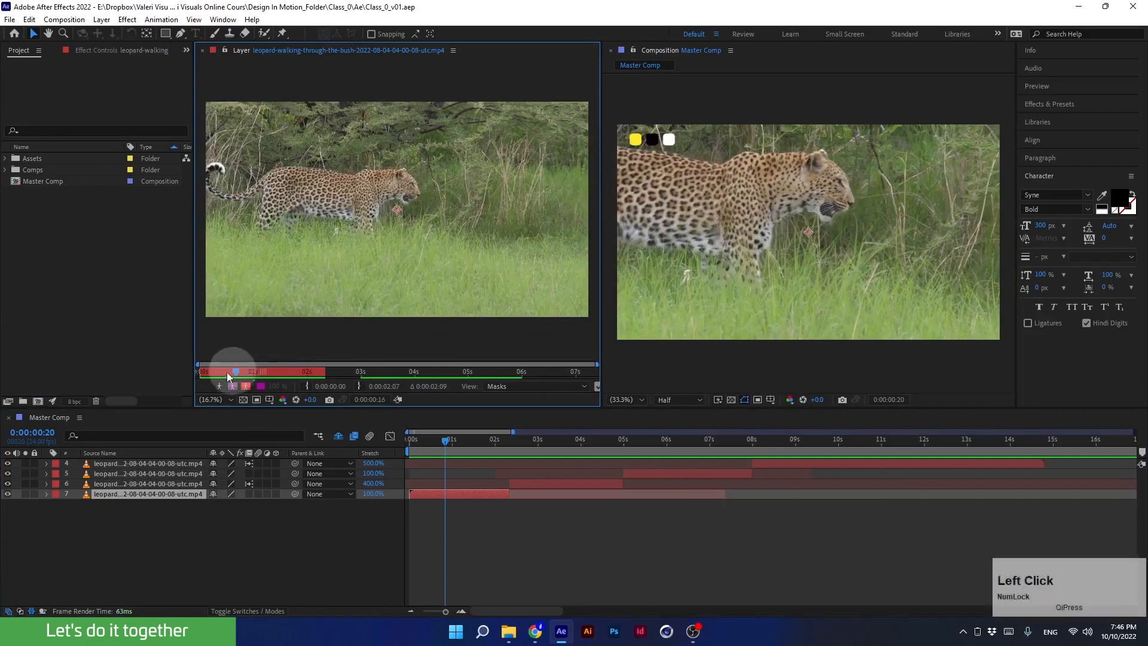
pyautogui.click(66, 279)
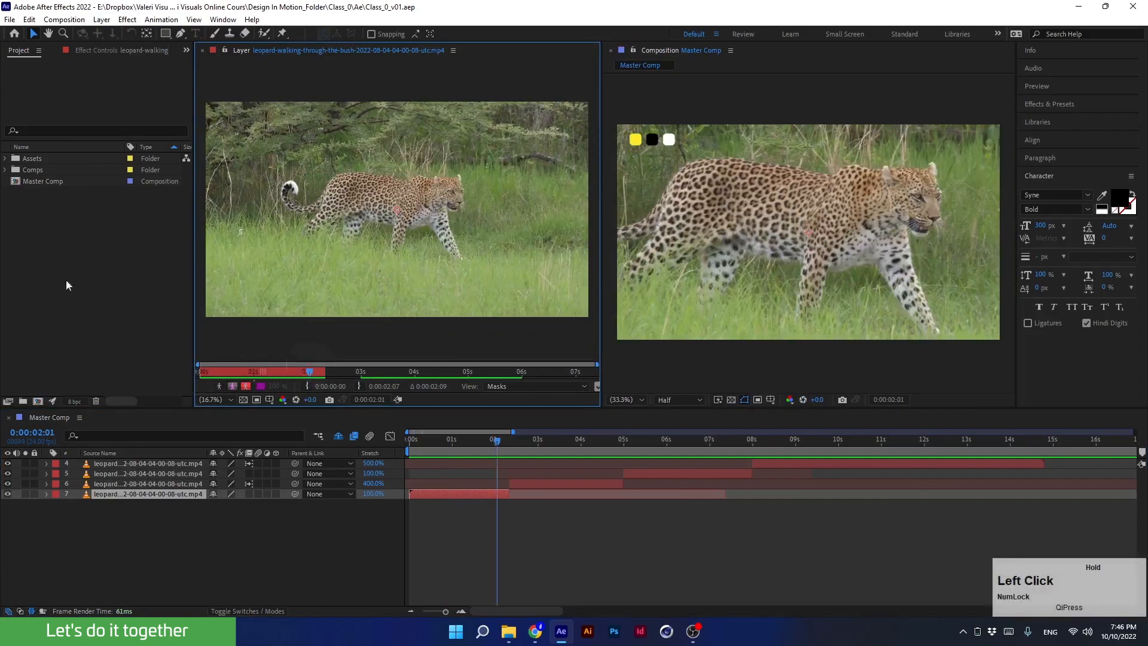
# Expand the Assets folder, open the leopard video in a Footage viewer, and switch back to the Layer viewer to compare them.
pyautogui.click(5, 159)
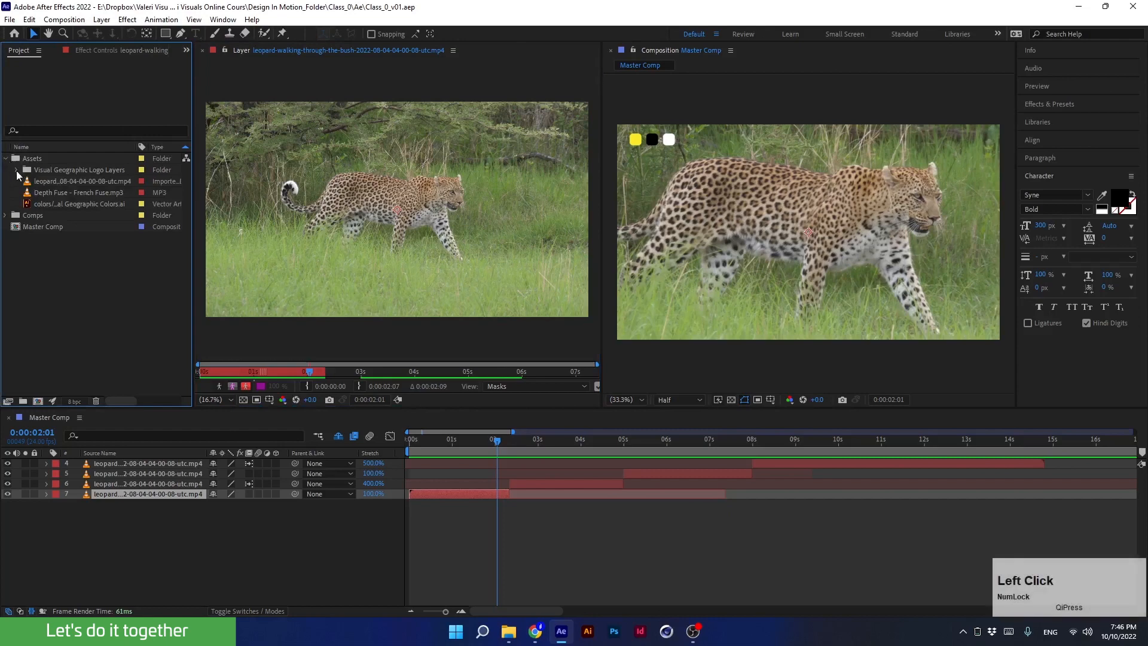
pyautogui.click(60, 186)
pyautogui.doubleClick(52, 181)
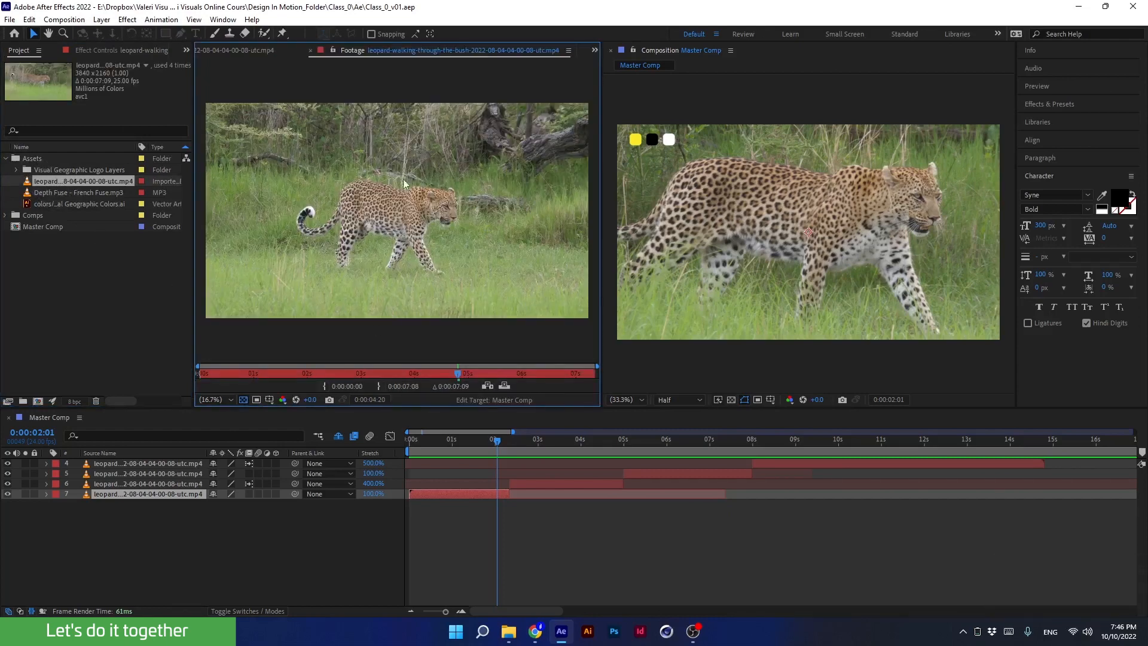
pyautogui.click(225, 49)
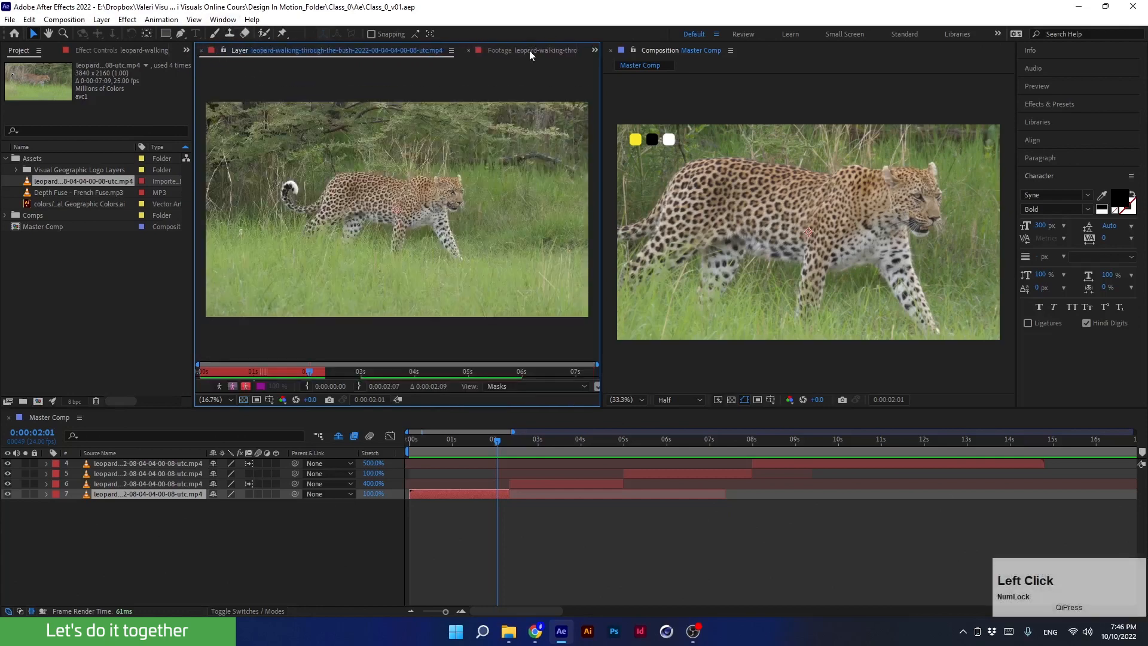
# Close the leopard Layer and Footage viewers and collapse the Assets folder.
pyautogui.click(205, 52)
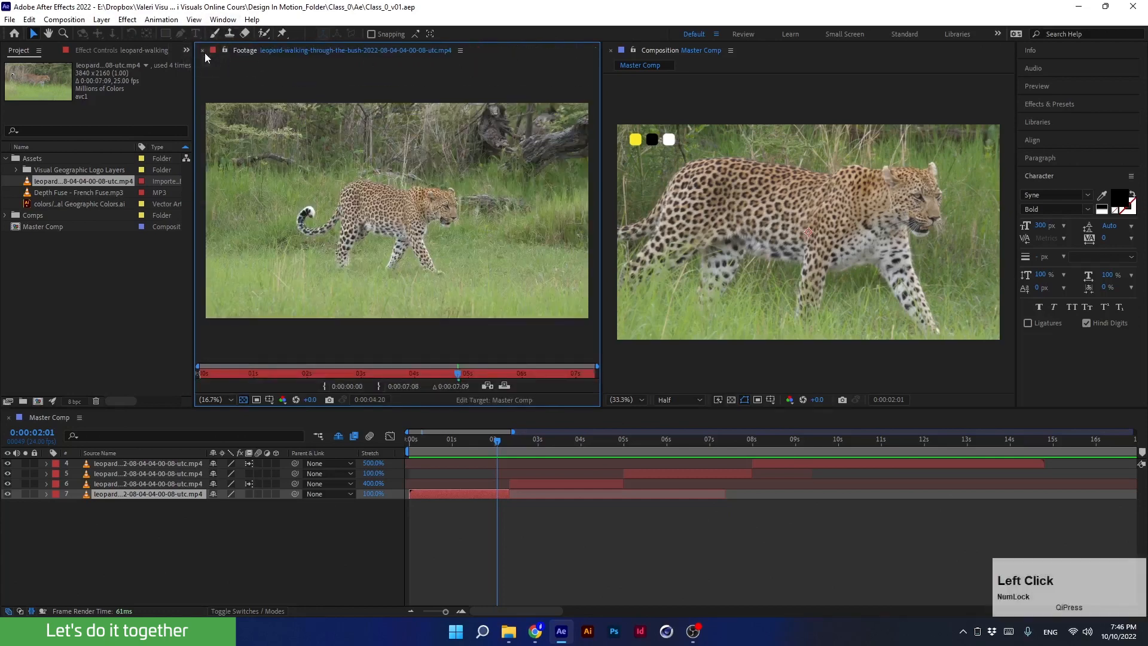
pyautogui.click(204, 52)
pyautogui.click(6, 159)
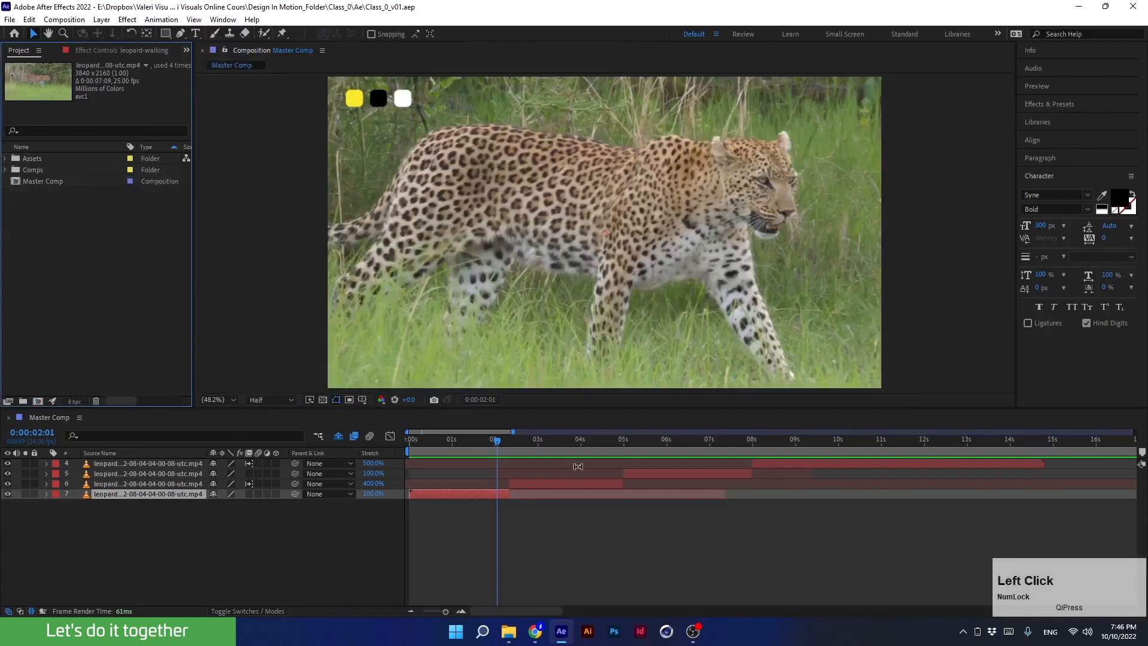
# Scrub to 0:00:03:08, inspect the 400% leopard segment starting after 2 seconds in an enlarged Layer viewer, and close that viewer.
pyautogui.moveTo(497, 440); pyautogui.dragTo(554, 441)
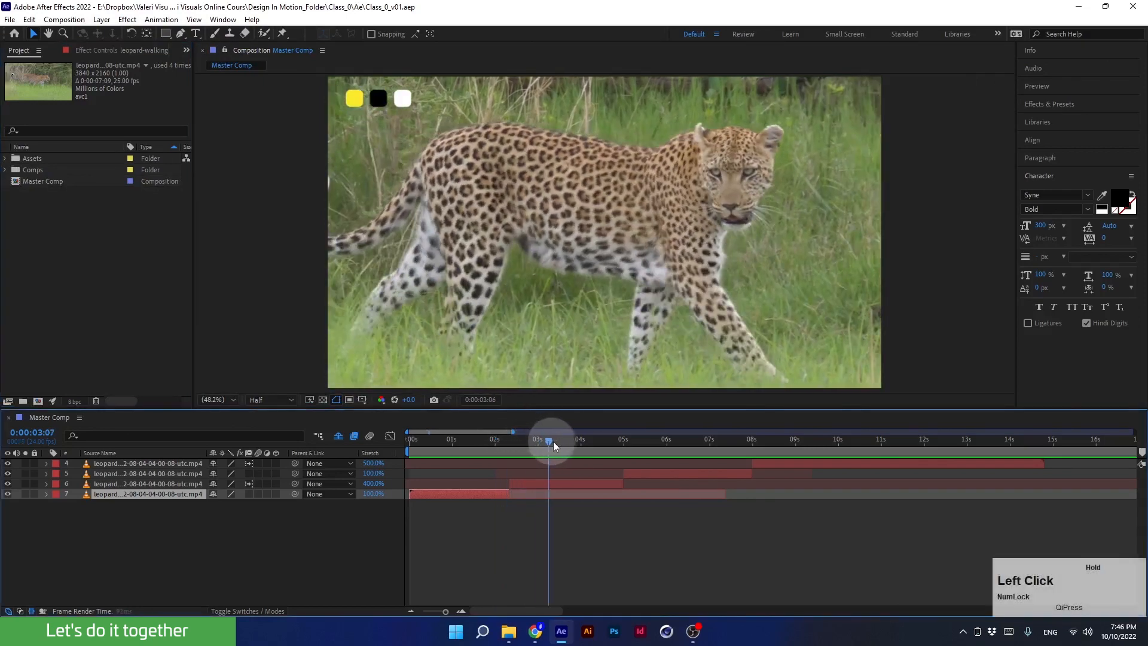
pyautogui.click(529, 486)
pyautogui.doubleClick(529, 484)
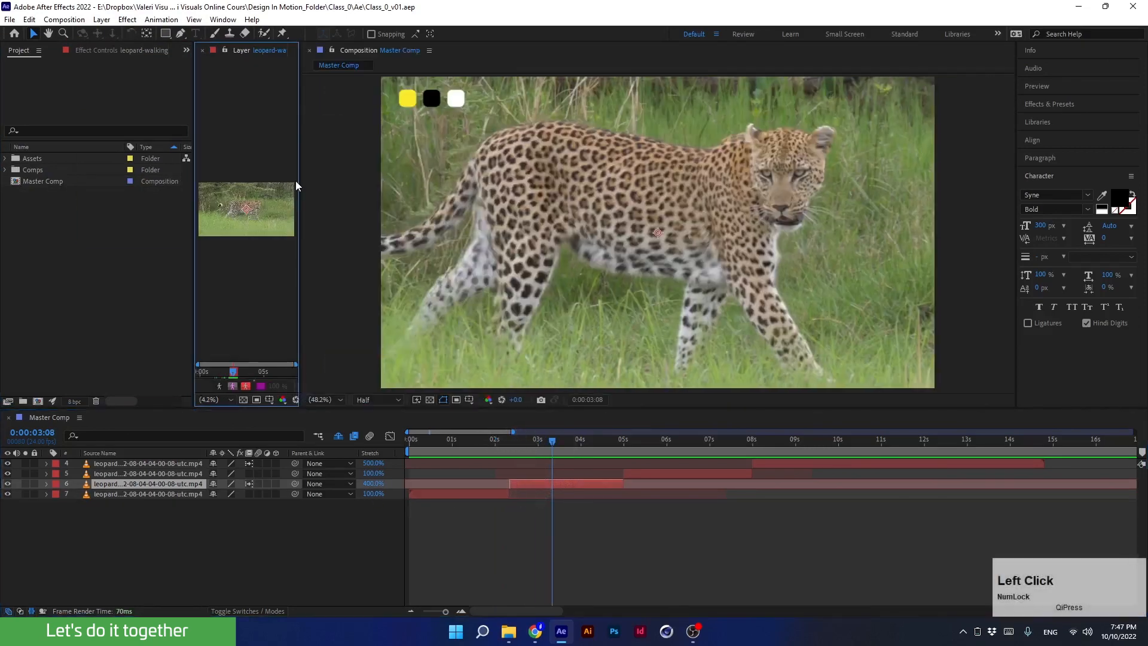
pyautogui.moveTo(300, 173); pyautogui.dragTo(609, 204)
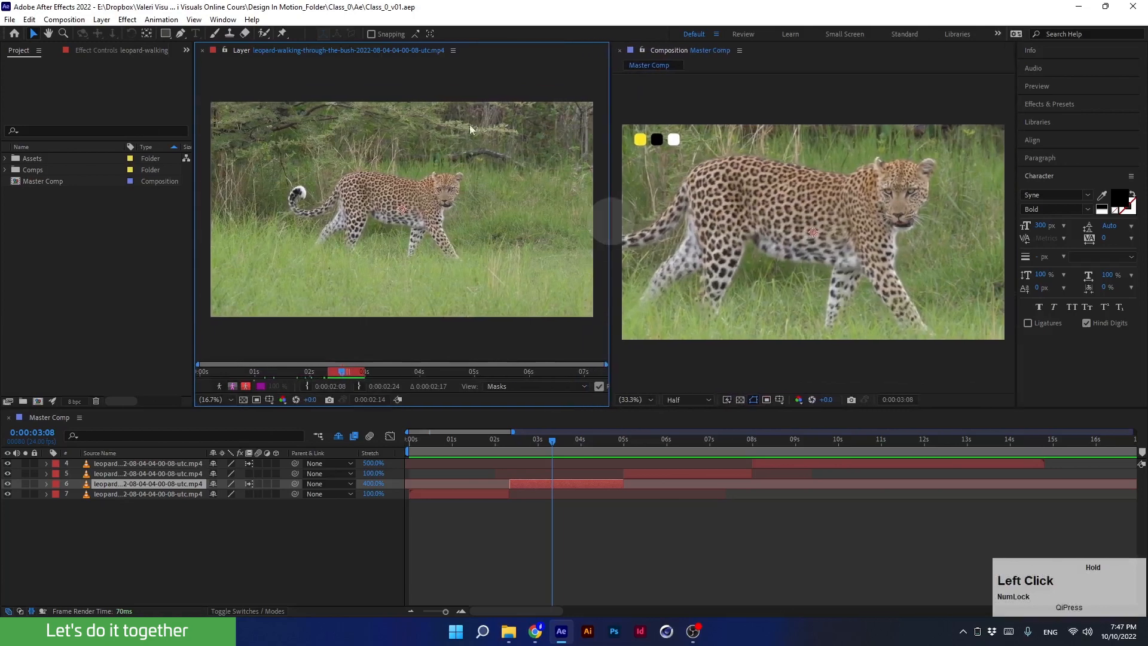
pyautogui.click(203, 50)
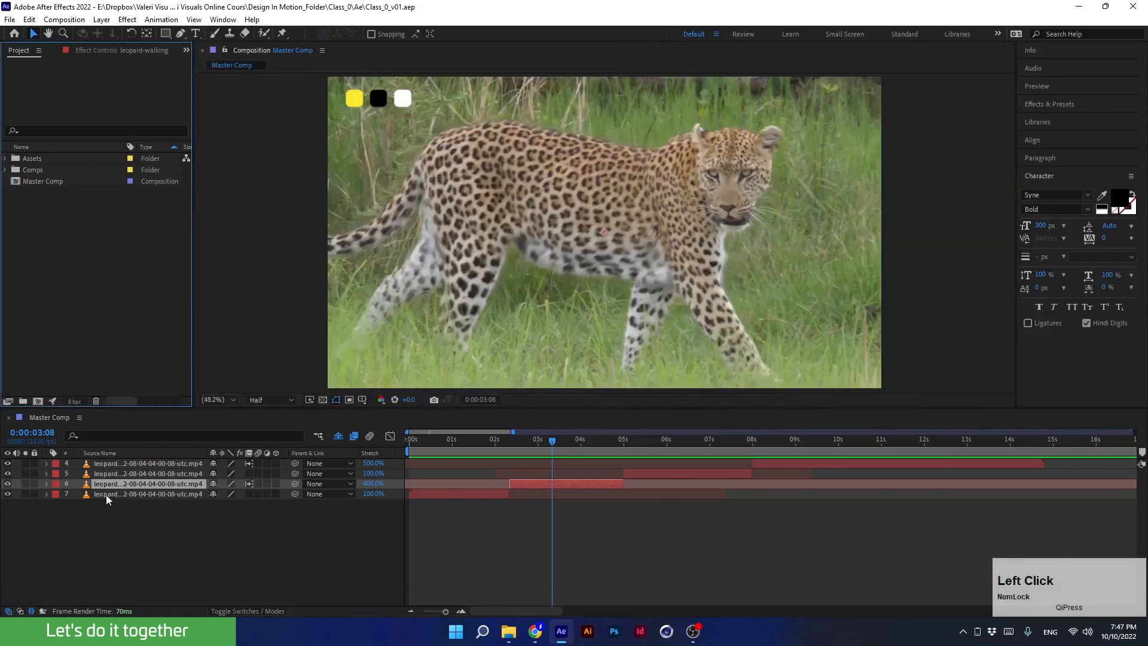
# Scrub through the 100% leopard segment around 0:00:06:19, select that segment, and return the playhead to 0:00:00:00.
pyautogui.click(705, 445)
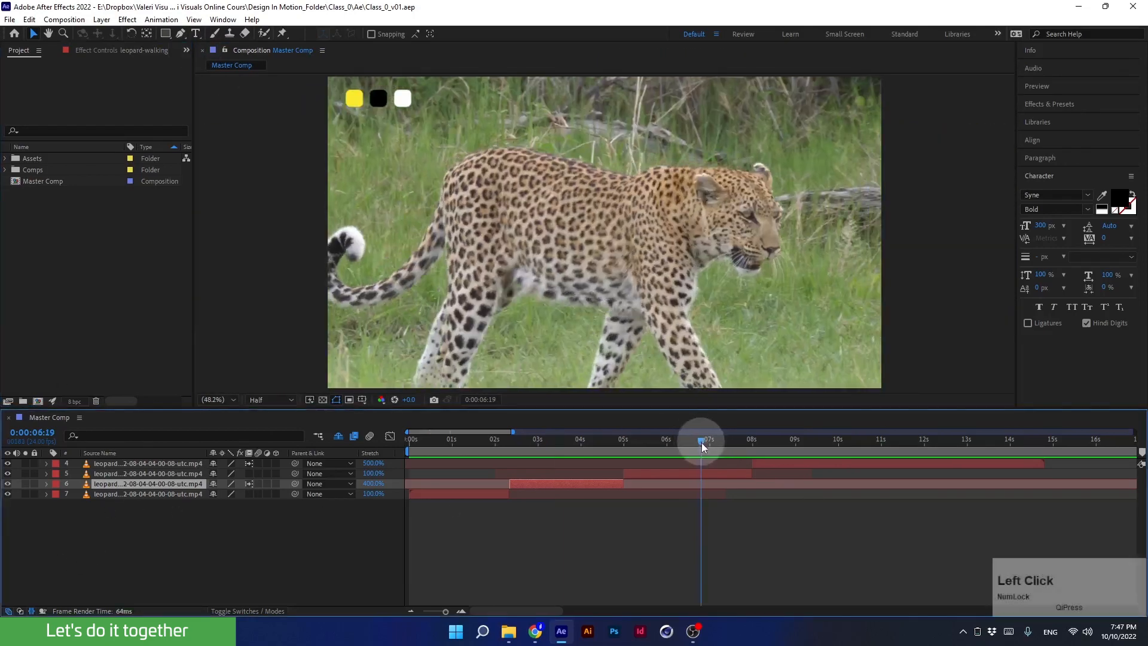
pyautogui.click(677, 473)
pyautogui.click(656, 441)
pyautogui.moveTo(654, 440); pyautogui.dragTo(388, 461)
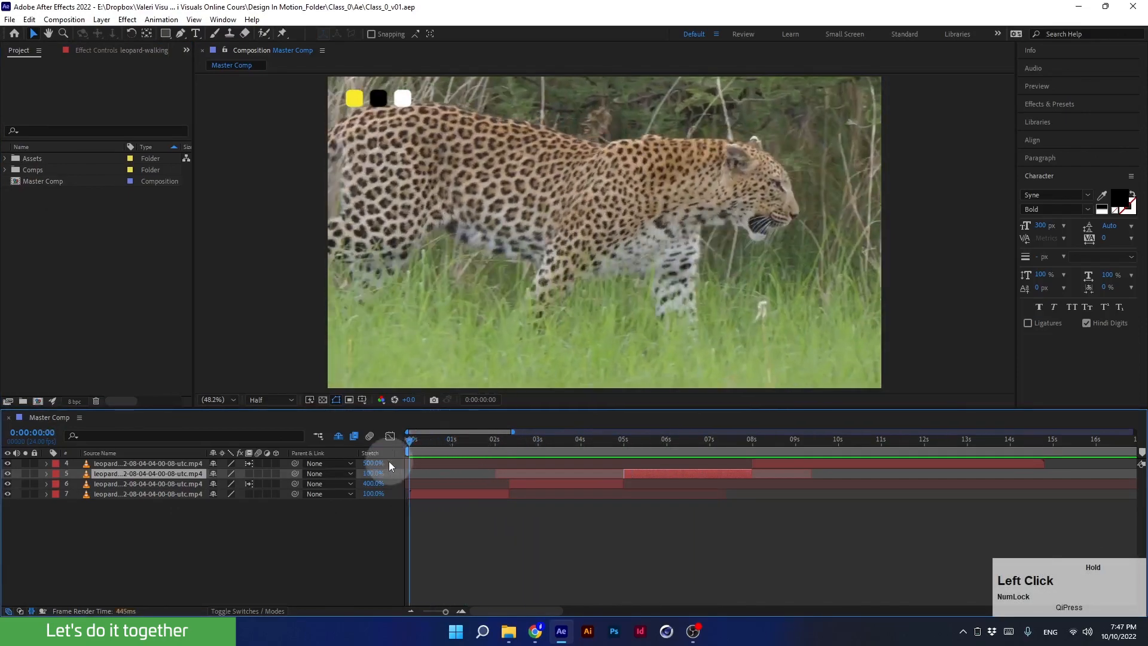
# Show the shy layers and check the Big Cat Week text and Shape Layer 1 with the playhead at 0:00:01:09.
pyautogui.click(338, 436)
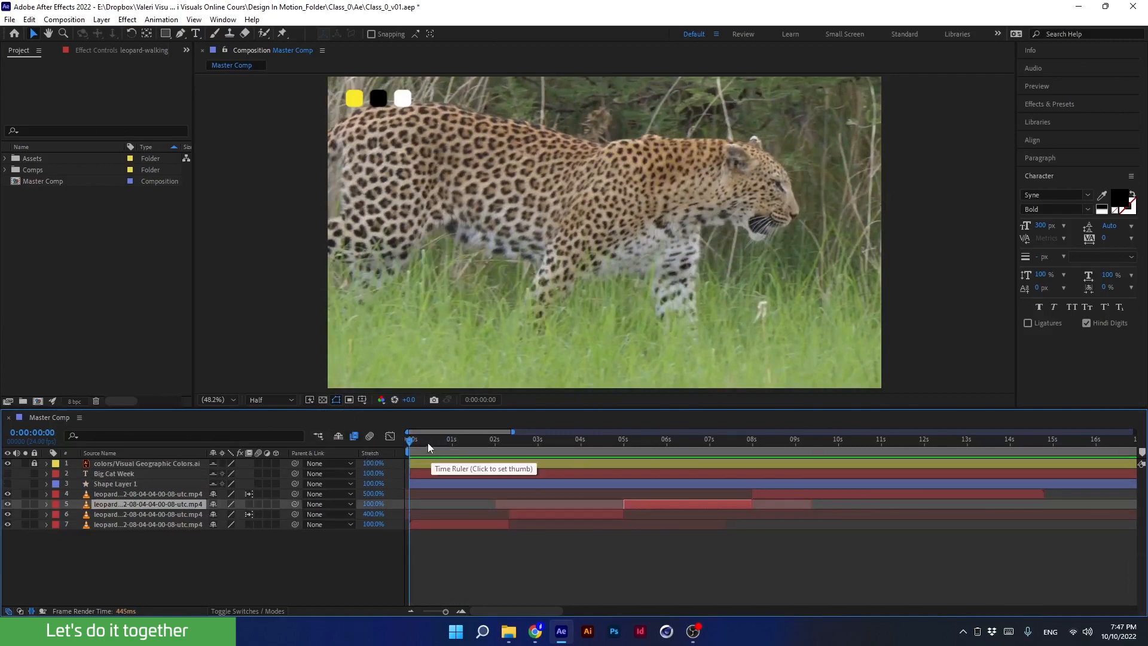
pyautogui.click(468, 440)
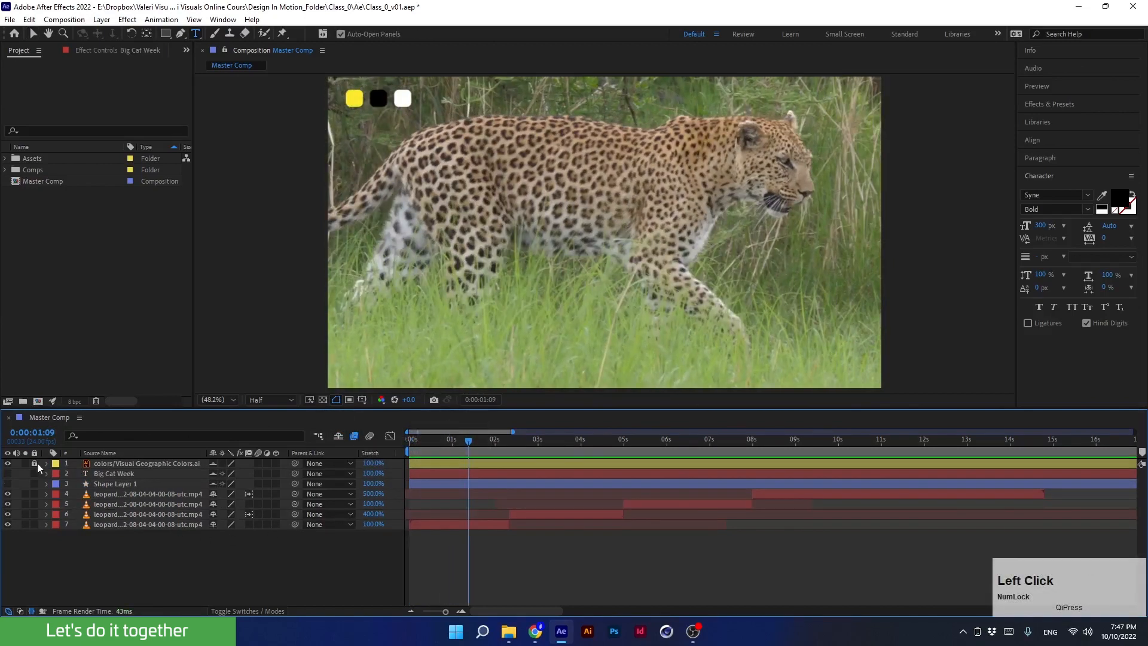
pyautogui.doubleClick(110, 476)
pyautogui.click(116, 482)
# Unlock the Visual Geographic Colors layer, inspect it in a widened Layer viewer, and close the viewer.
pyautogui.doubleClick(111, 464)
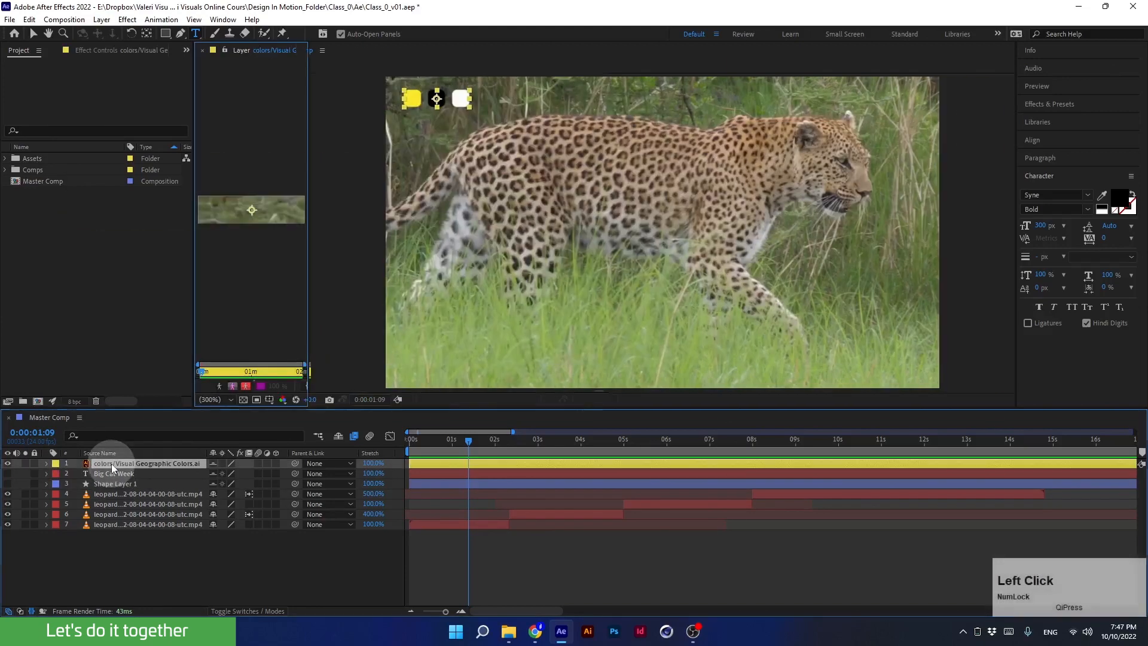
pyautogui.moveTo(308, 147); pyautogui.dragTo(478, 147)
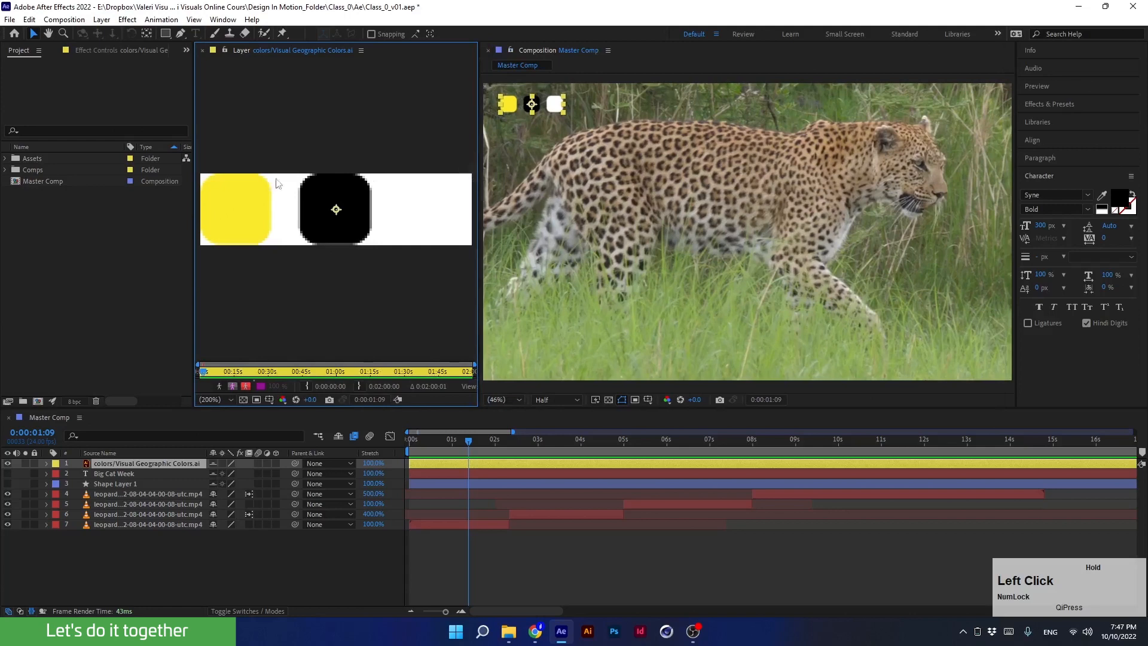
pyautogui.click(202, 50)
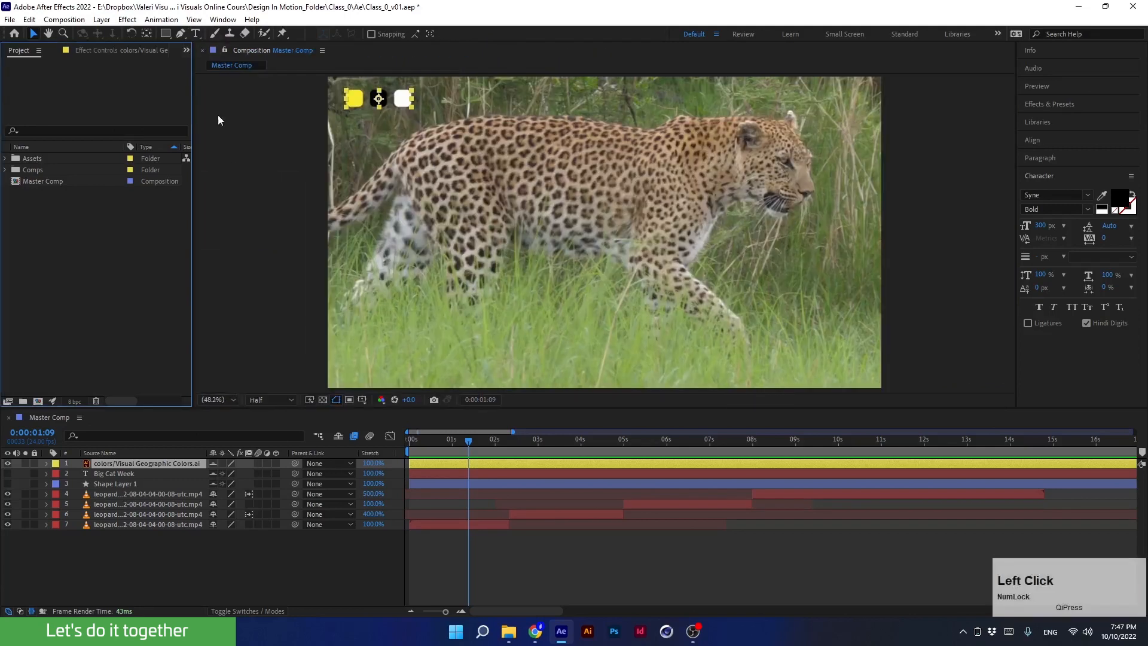
# Select the Big Cat Week text layer and Shape Layer 1 in turn, and return the playhead to 0:00:00:00.
pyautogui.click(5, 159)
pyautogui.click(5, 159)
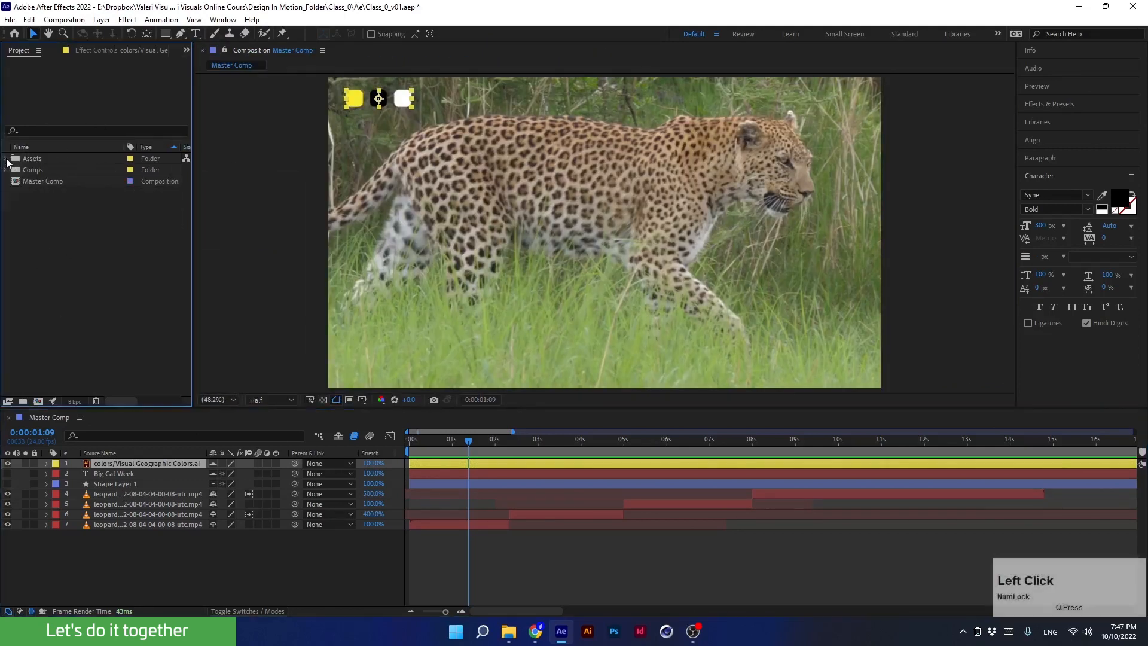
pyautogui.click(107, 473)
pyautogui.click(105, 483)
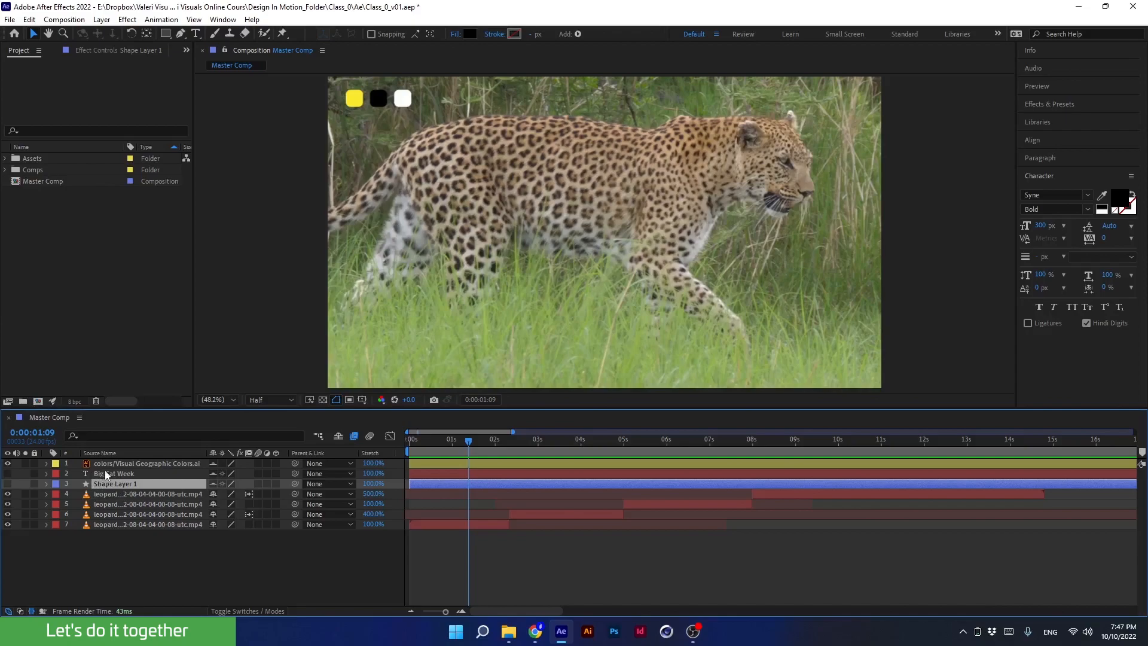
pyautogui.moveTo(485, 440); pyautogui.dragTo(389, 468)
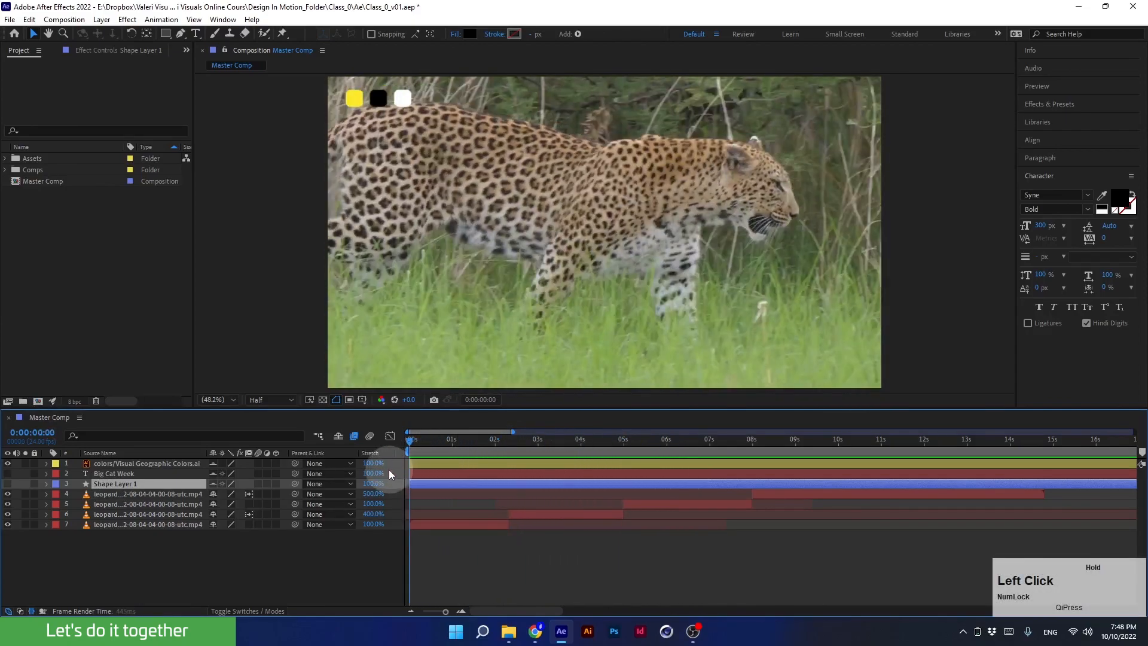